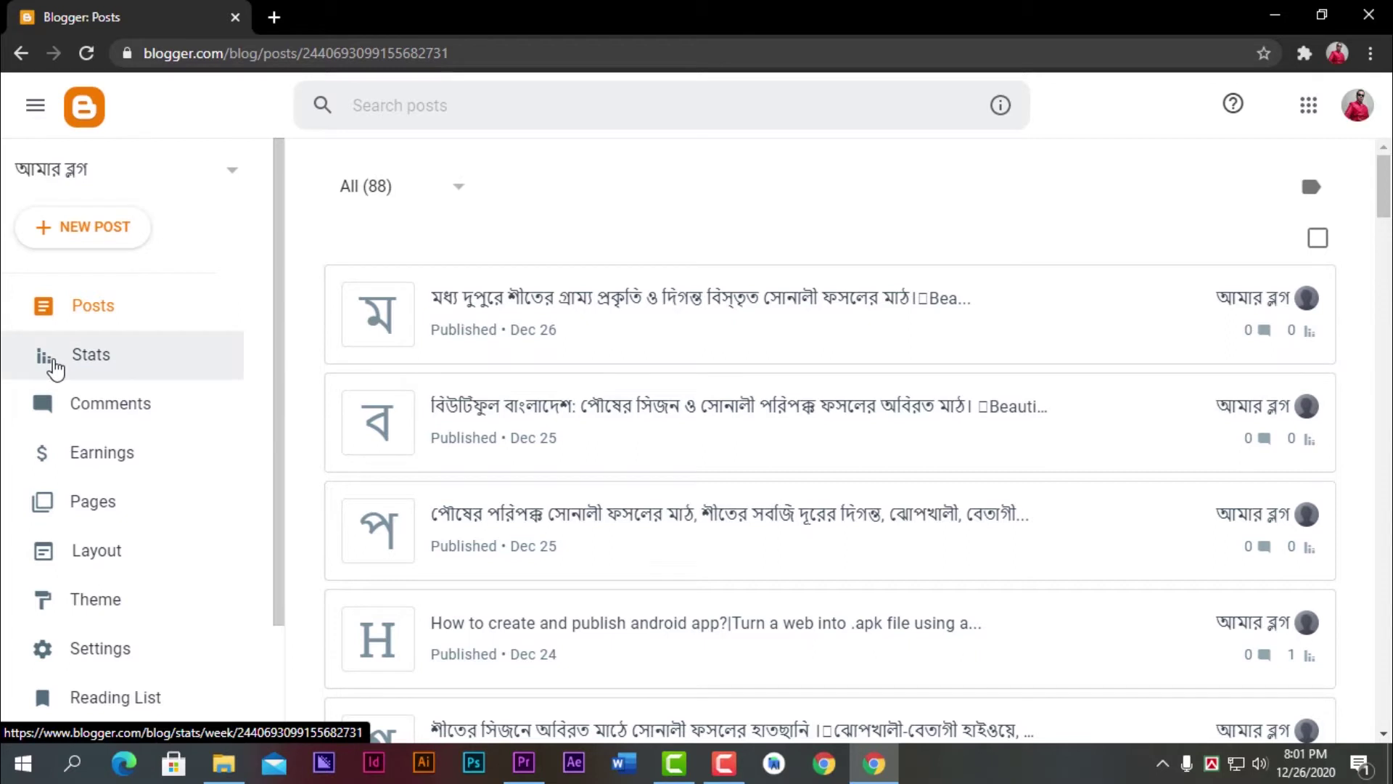
# - View the newest published post on the live blog and go to the blog's home page
pyautogui.click(56, 370)
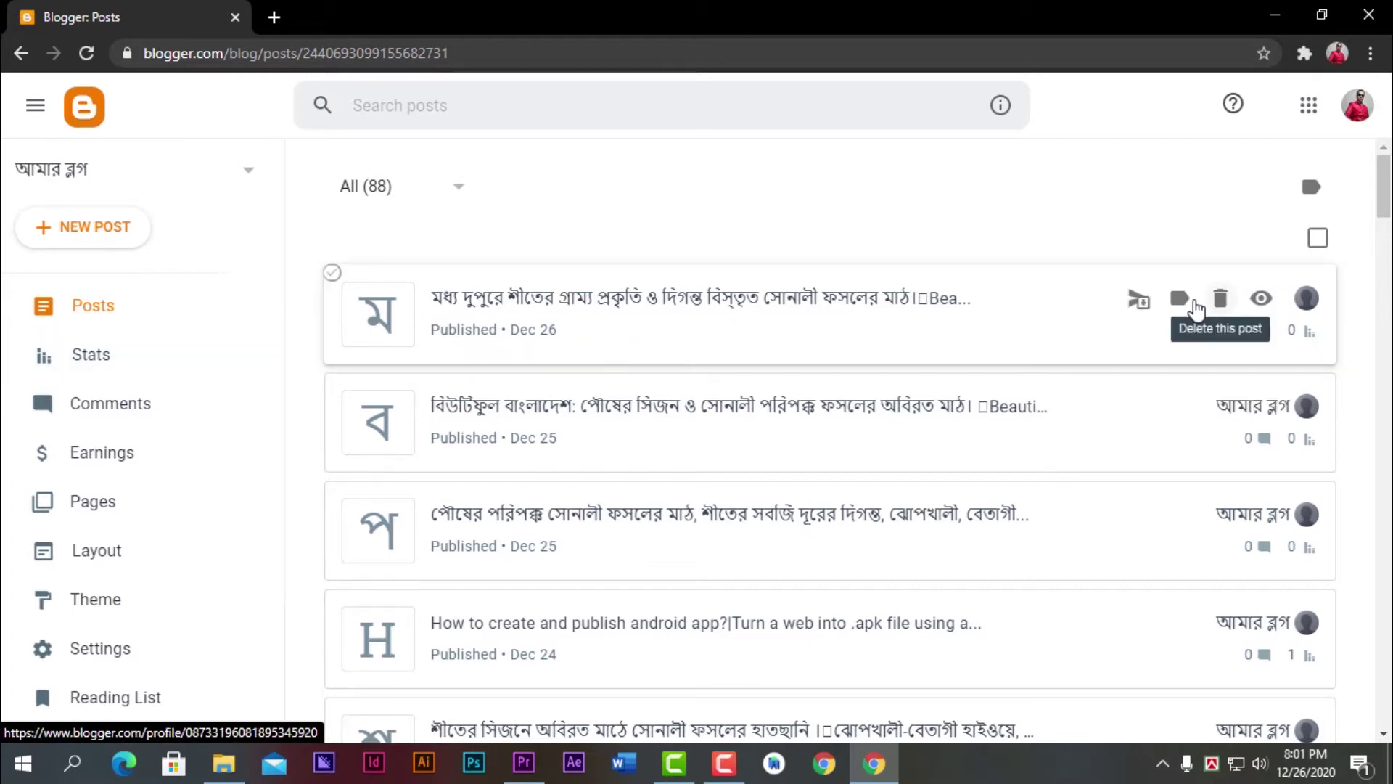
pyautogui.click(1261, 299)
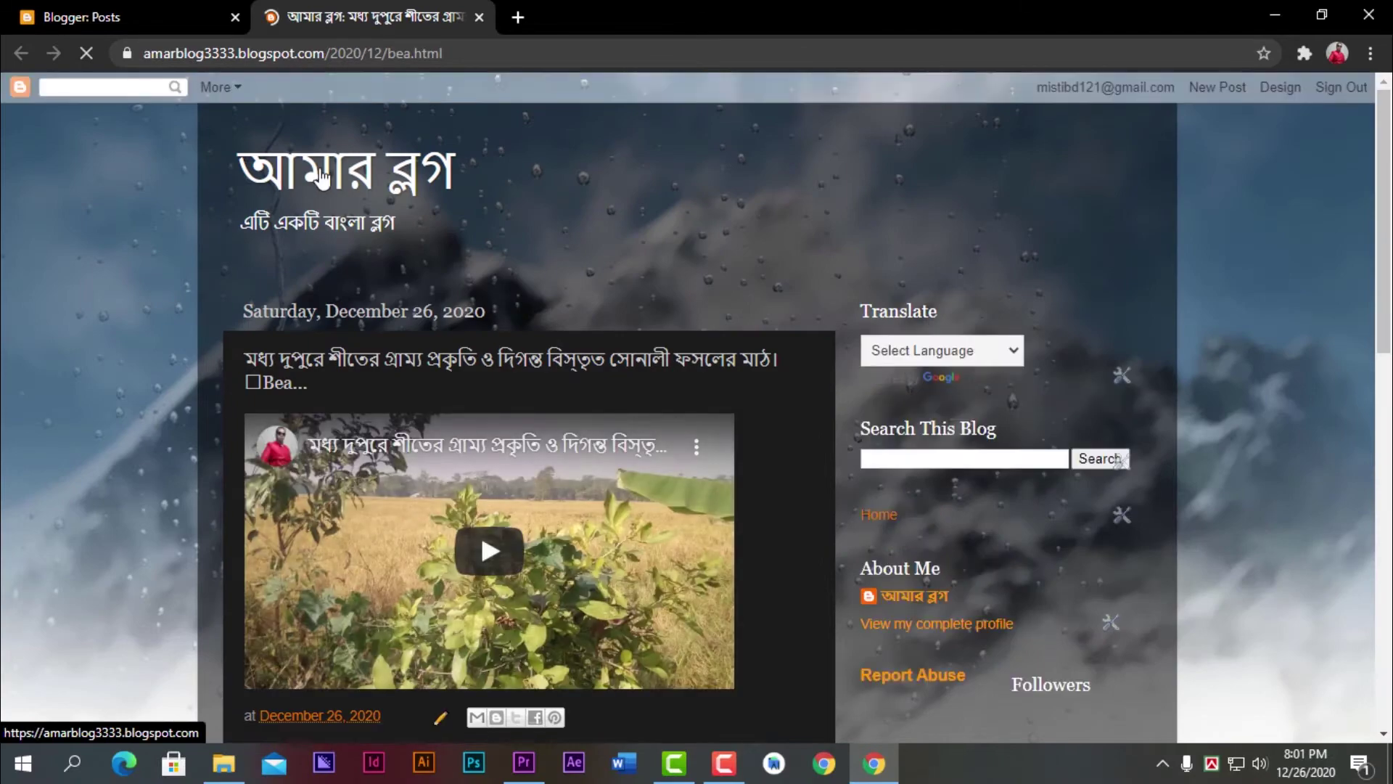
pyautogui.click(320, 174)
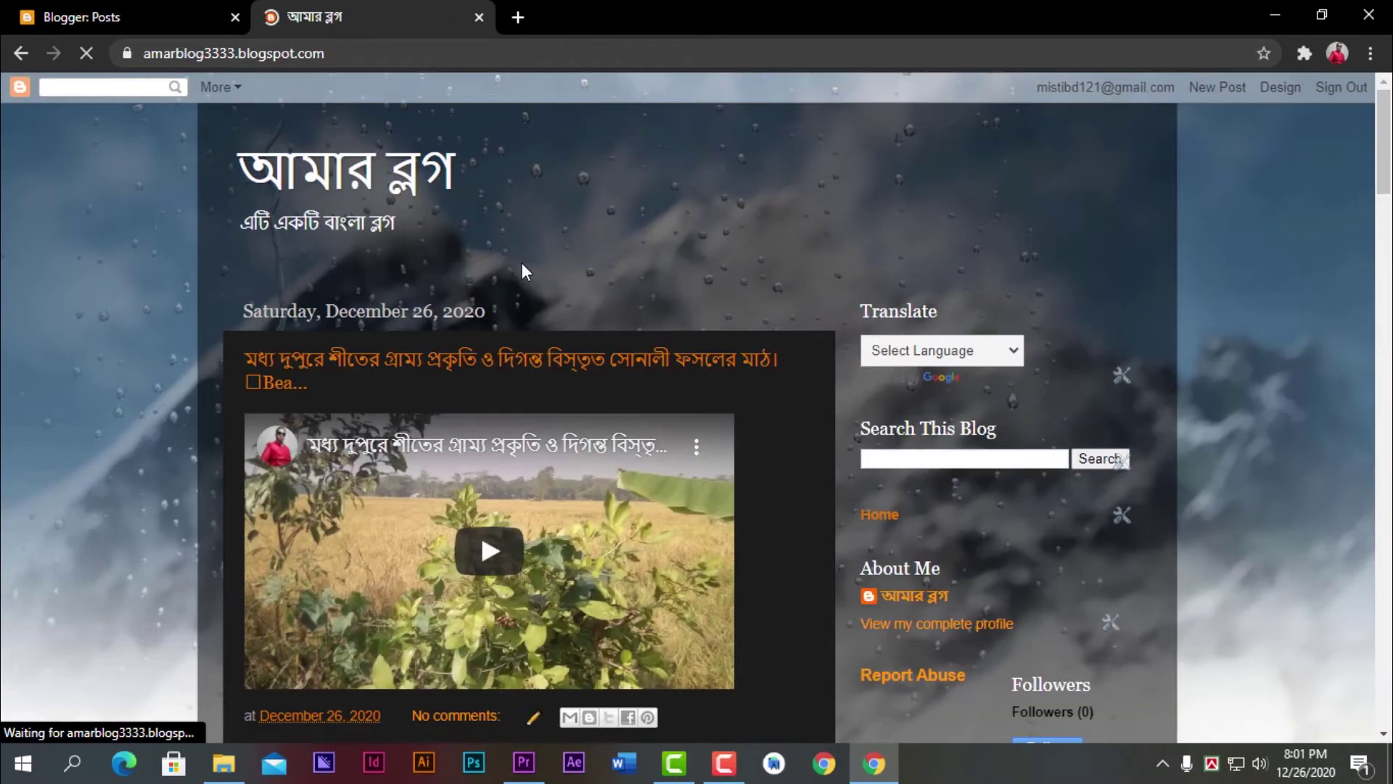
# - Look through the blog's home page, examining its posts, sidebar gadgets and footer
pyautogui.scroll(-10, 522, 264)
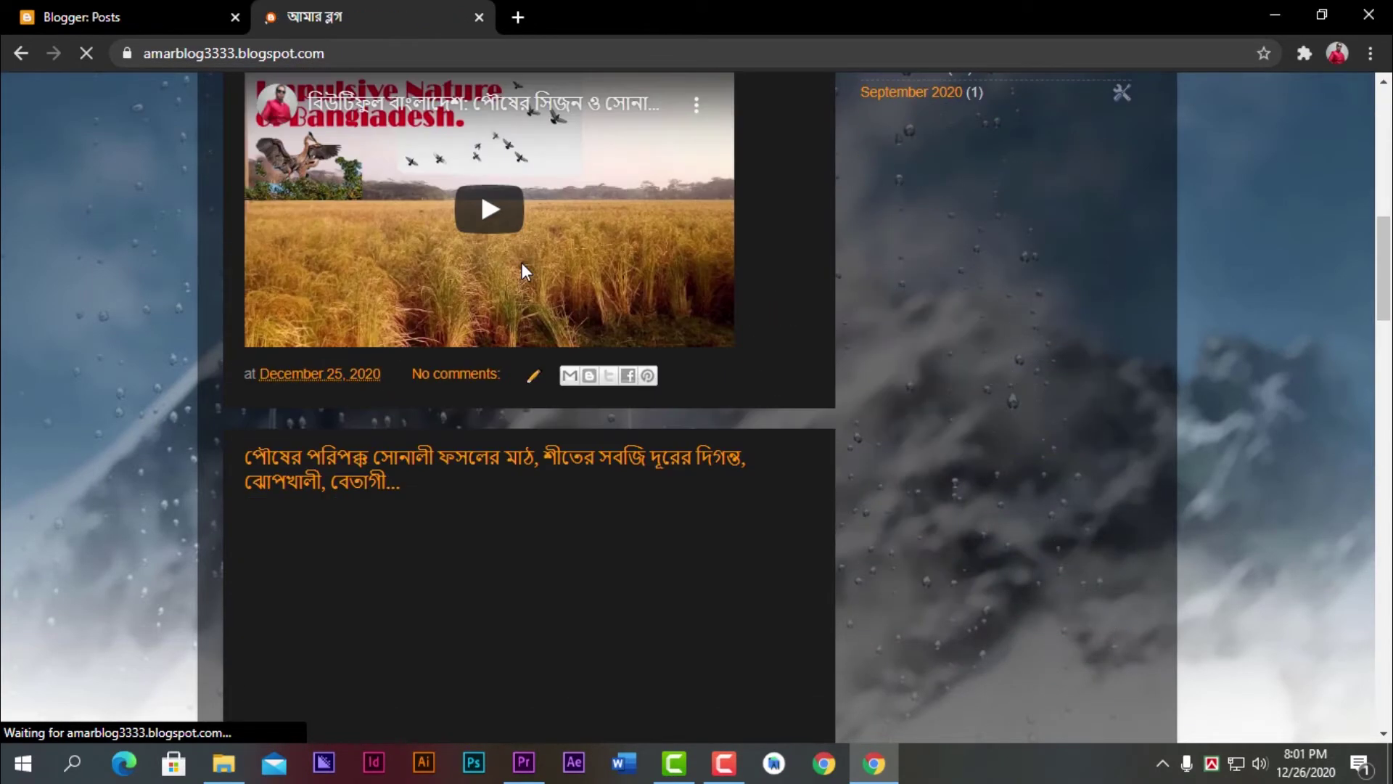
pyautogui.scroll(14, 521, 262)
pyautogui.scroll(-11, 521, 264)
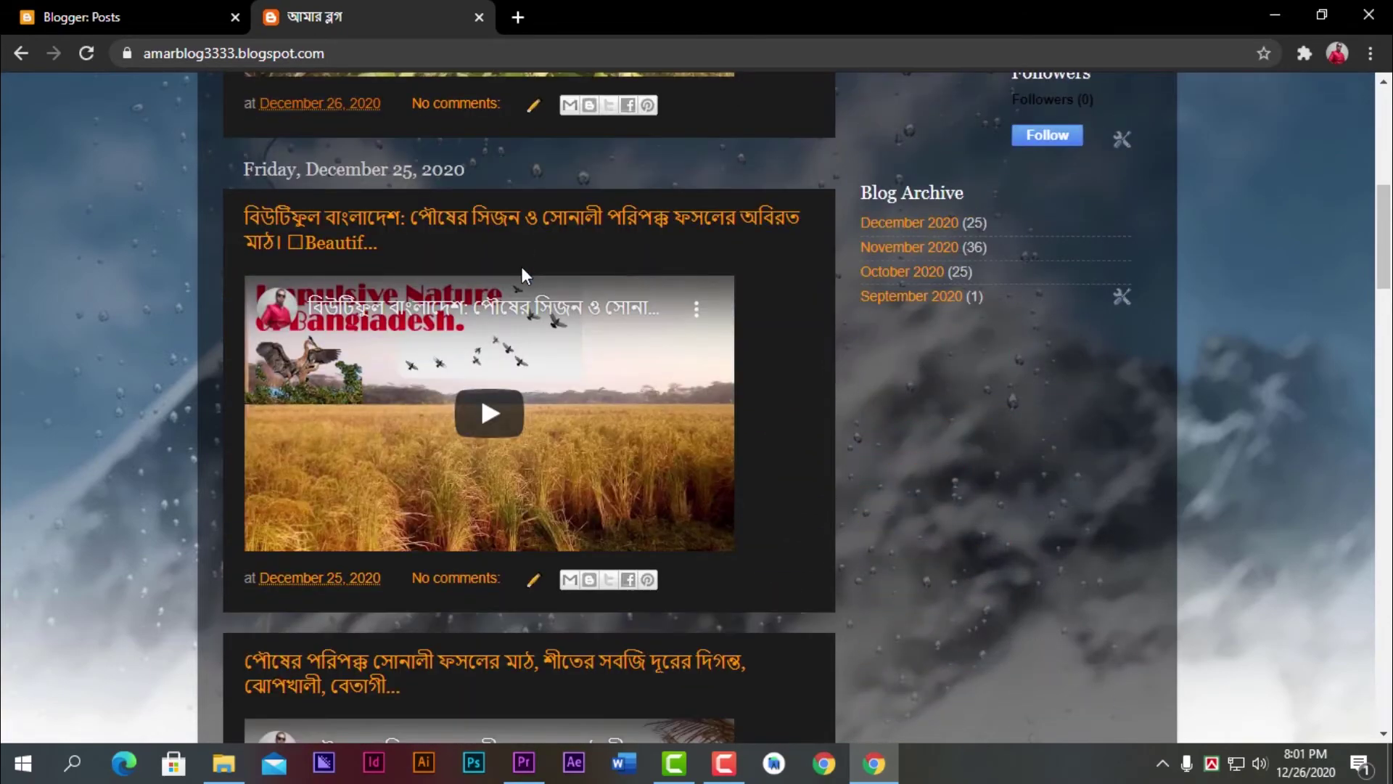
pyautogui.scroll(-20, 521, 267)
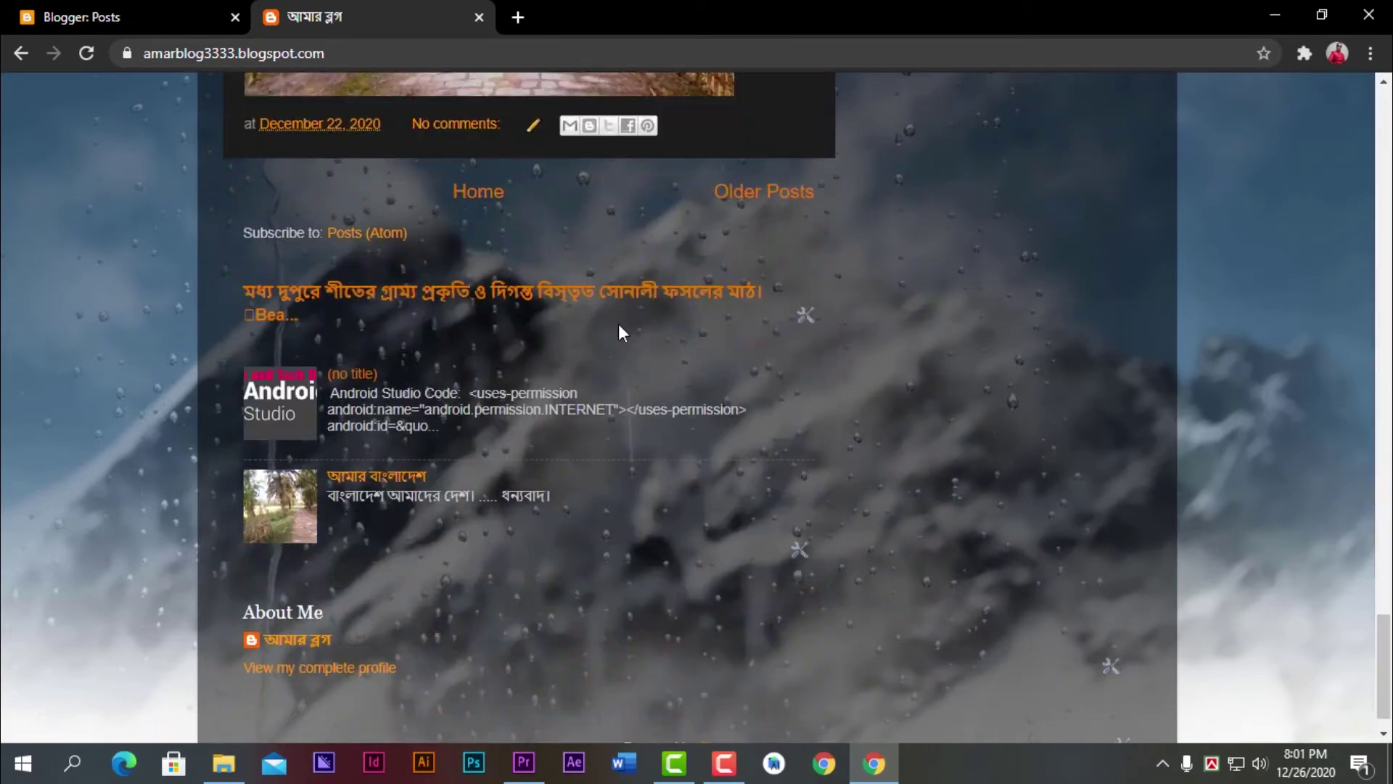
pyautogui.scroll(-1, 618, 323)
pyautogui.scroll(20, 798, 499)
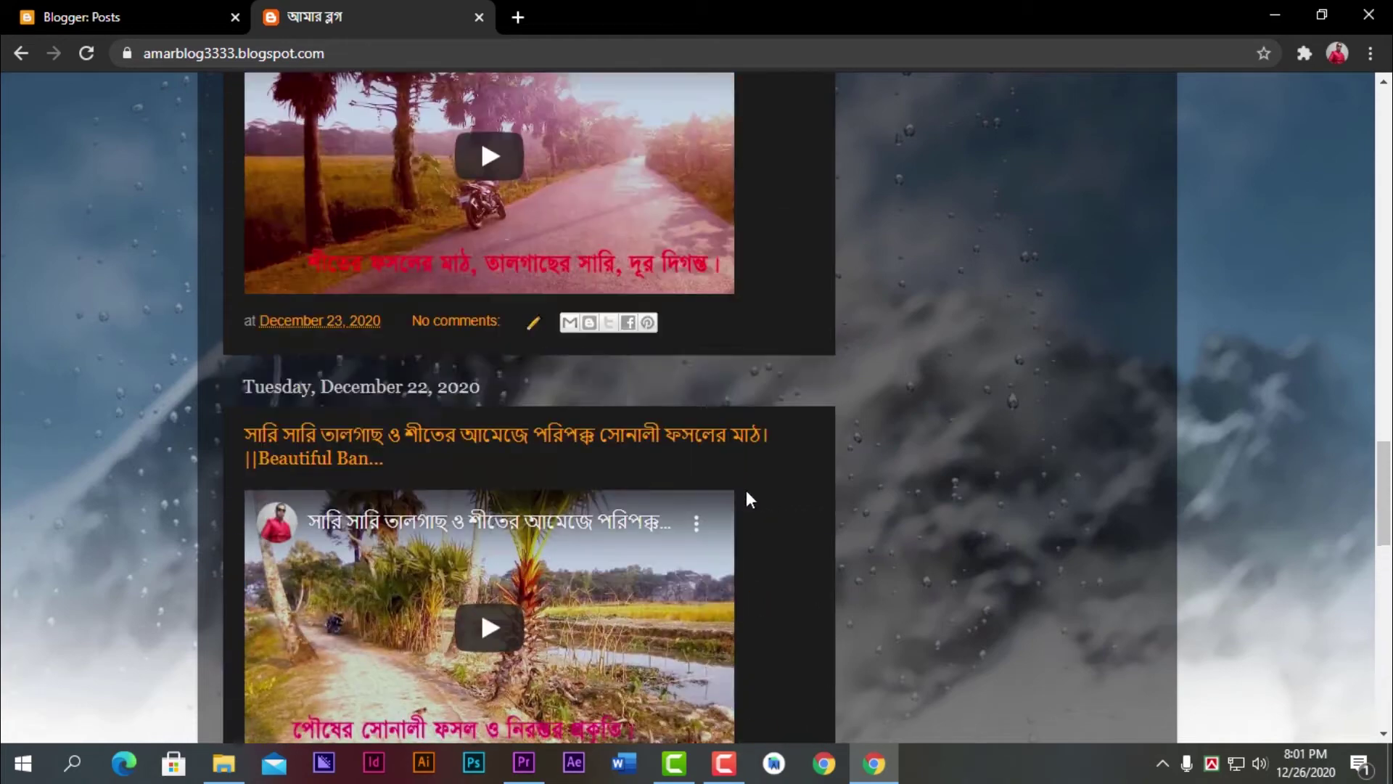
pyautogui.scroll(10, 711, 469)
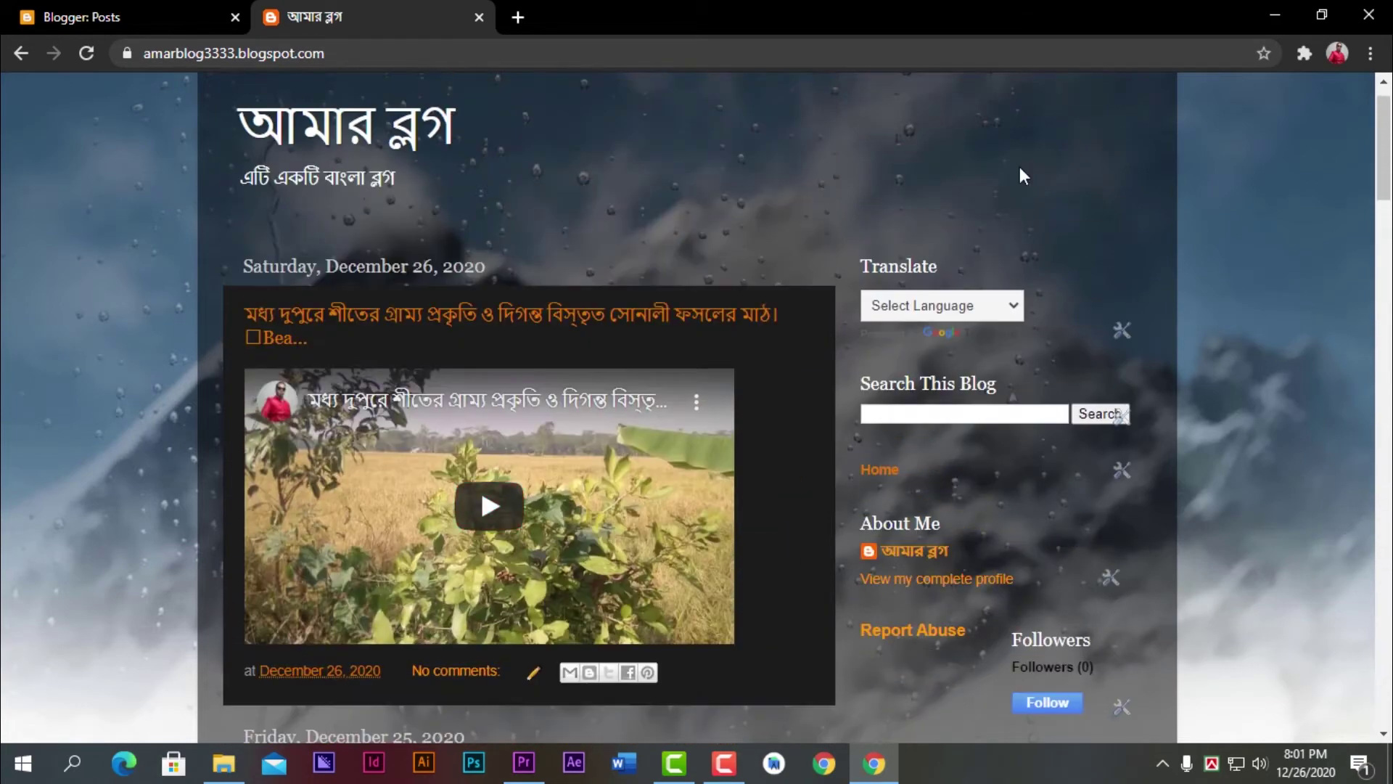
# - Return to the blog's dashboard and review its Stats and the AdSense information under Earnings
pyautogui.click(27, 7)
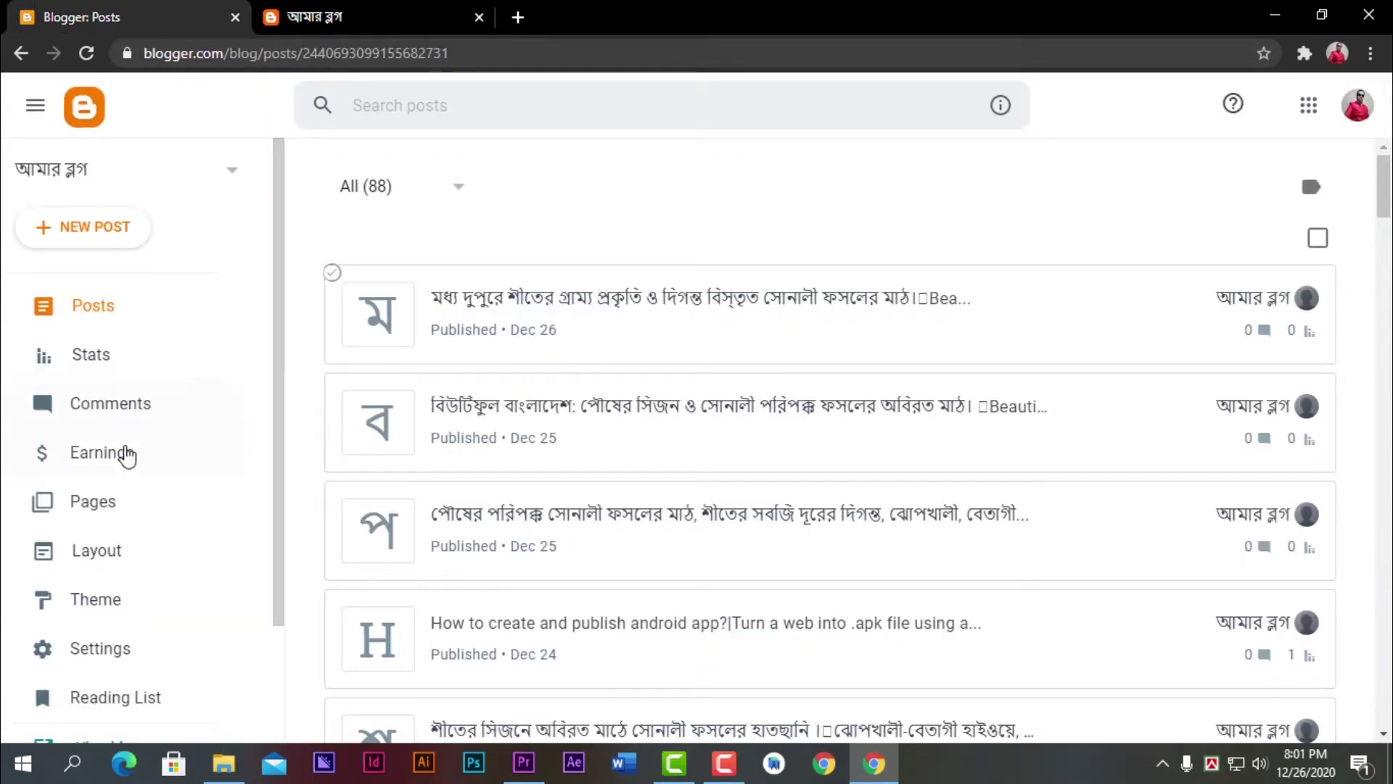
pyautogui.click(86, 353)
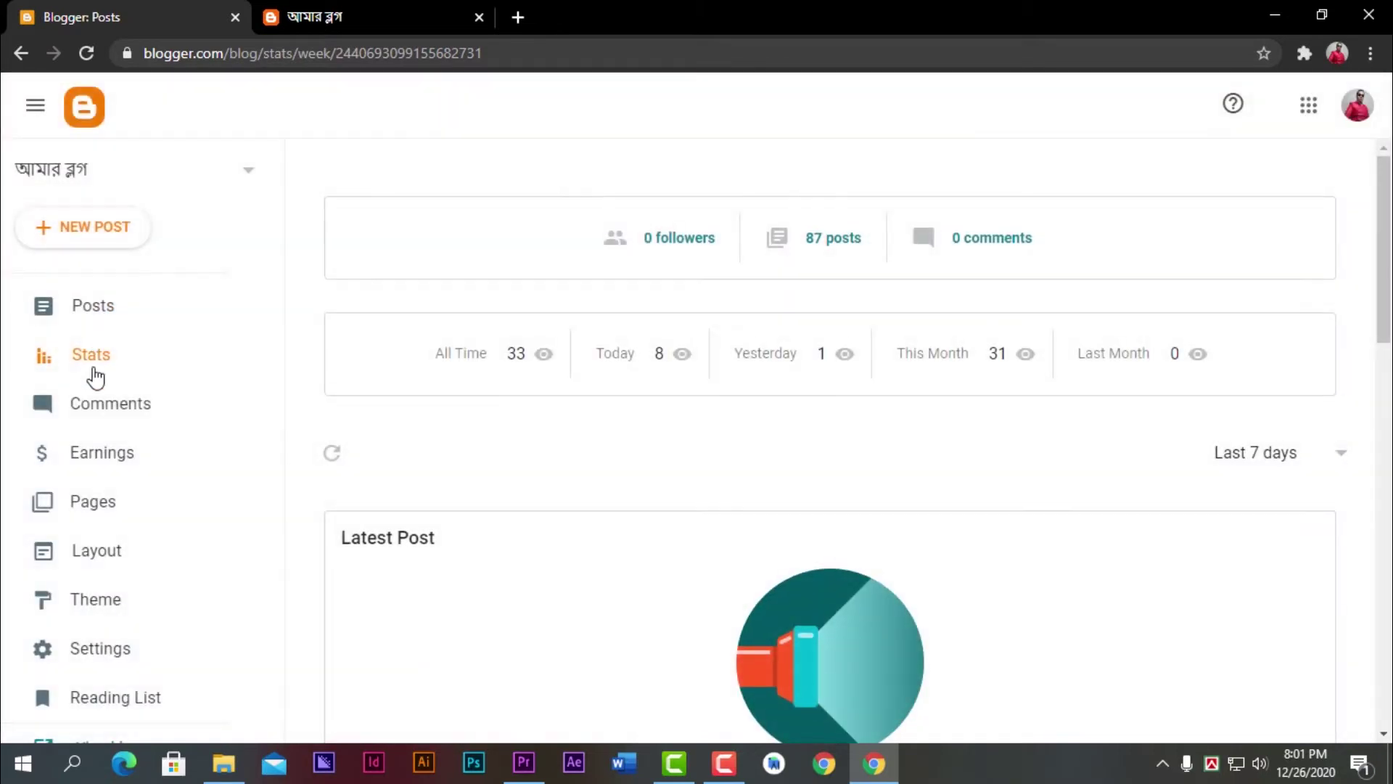
pyautogui.click(99, 321)
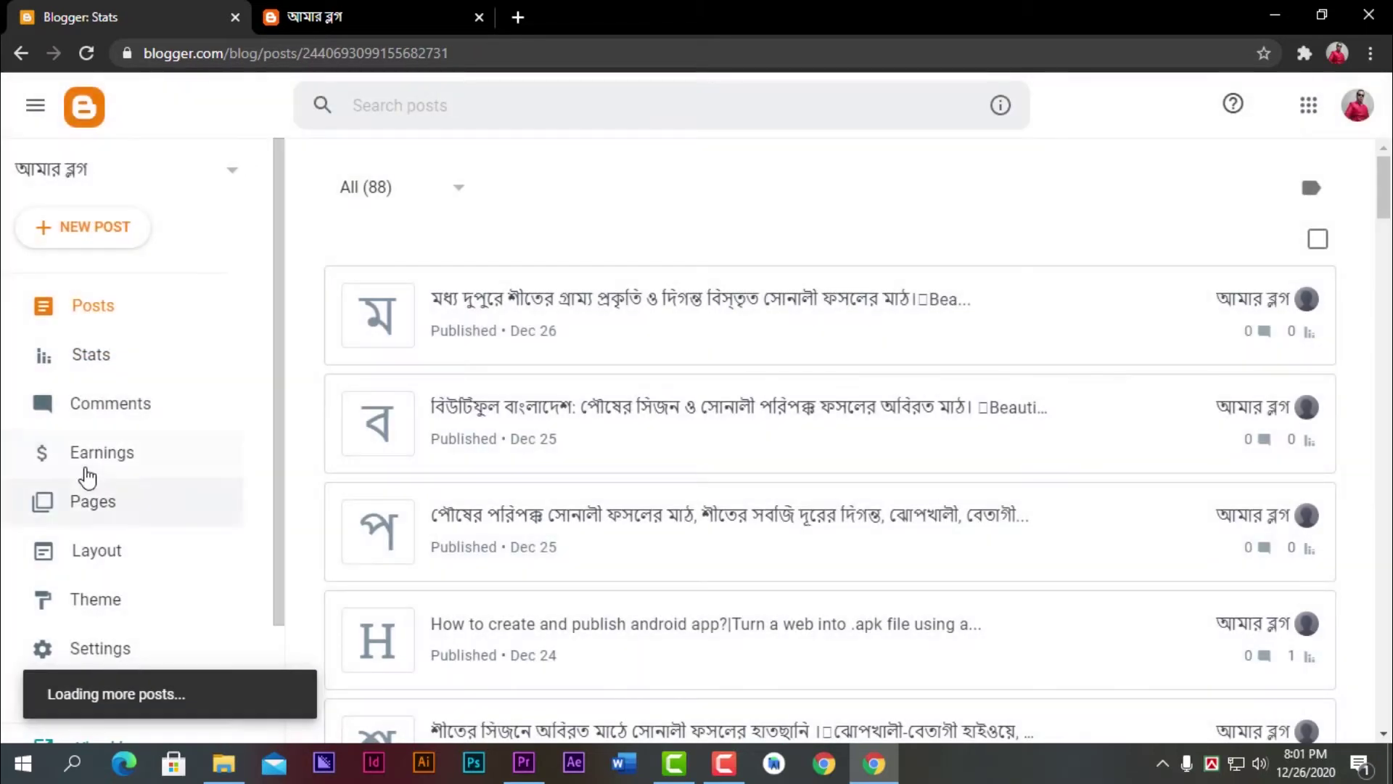
pyautogui.click(87, 465)
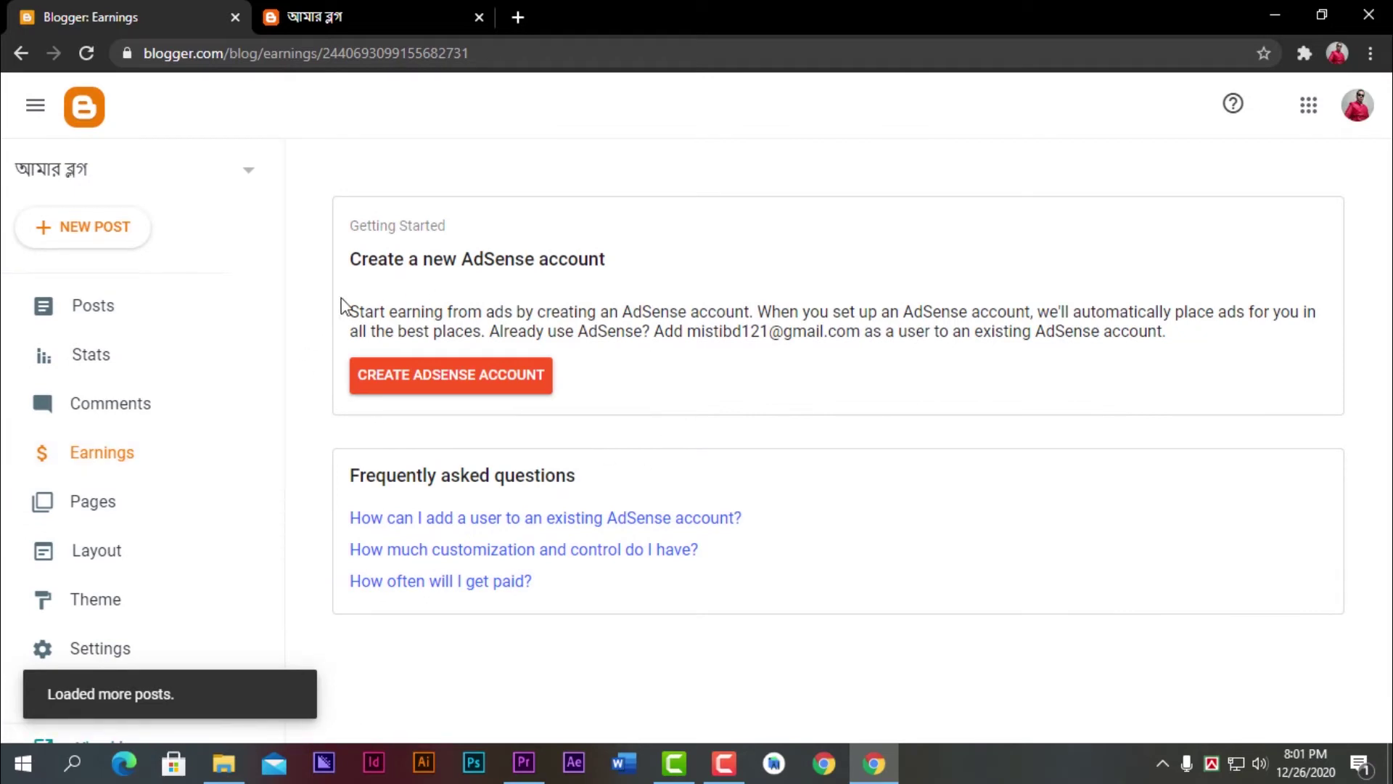
pyautogui.moveTo(346, 308); pyautogui.dragTo(1306, 335)
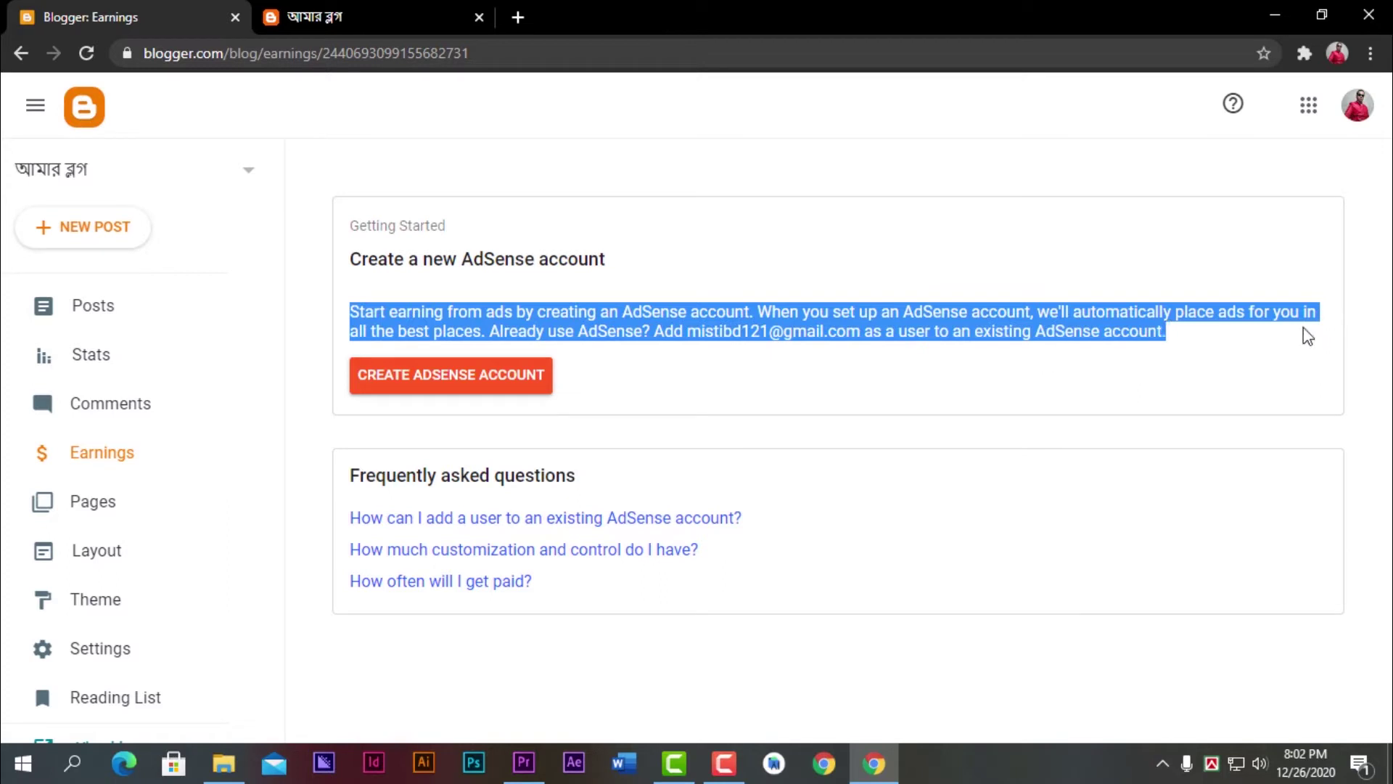
pyautogui.click(809, 439)
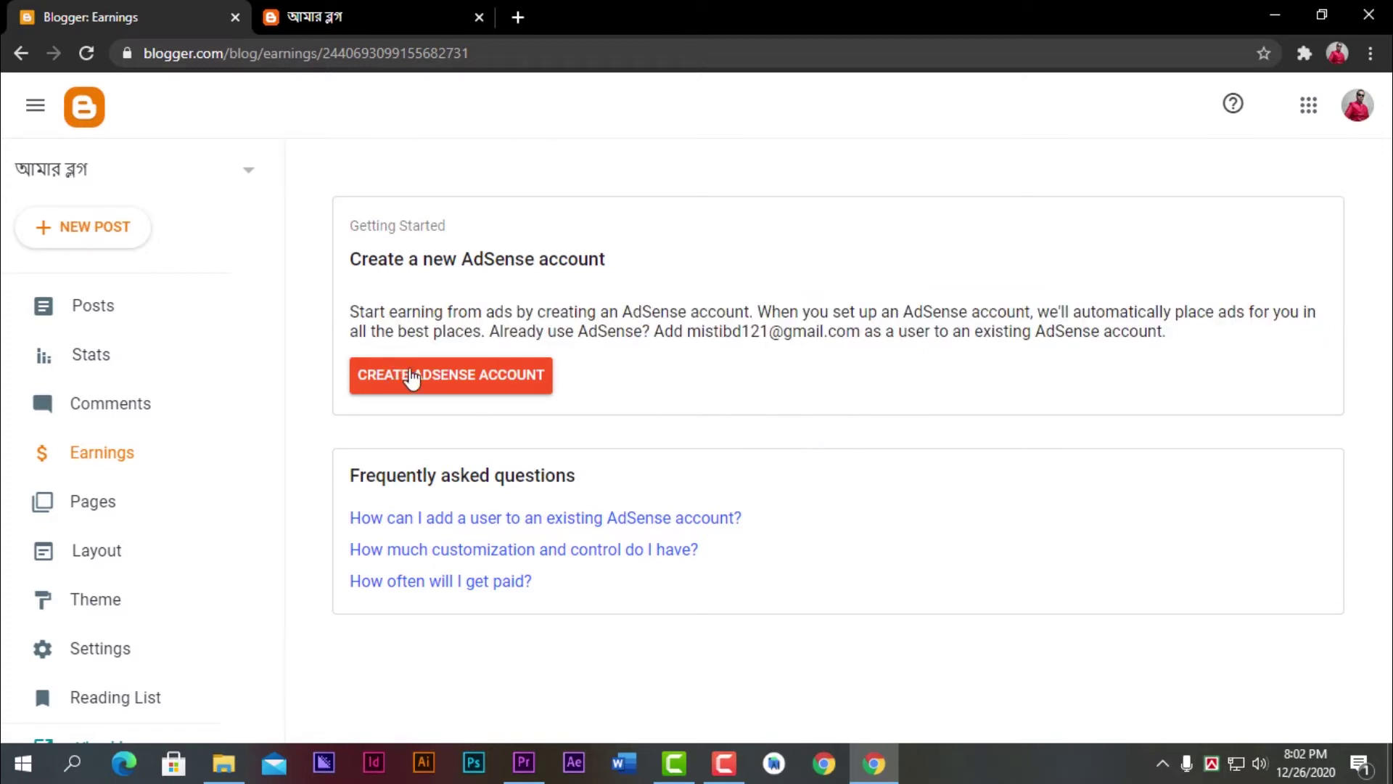
# - Look over the blog's Pages and Layout sections and browse the available themes
pyautogui.click(79, 509)
pyautogui.click(87, 571)
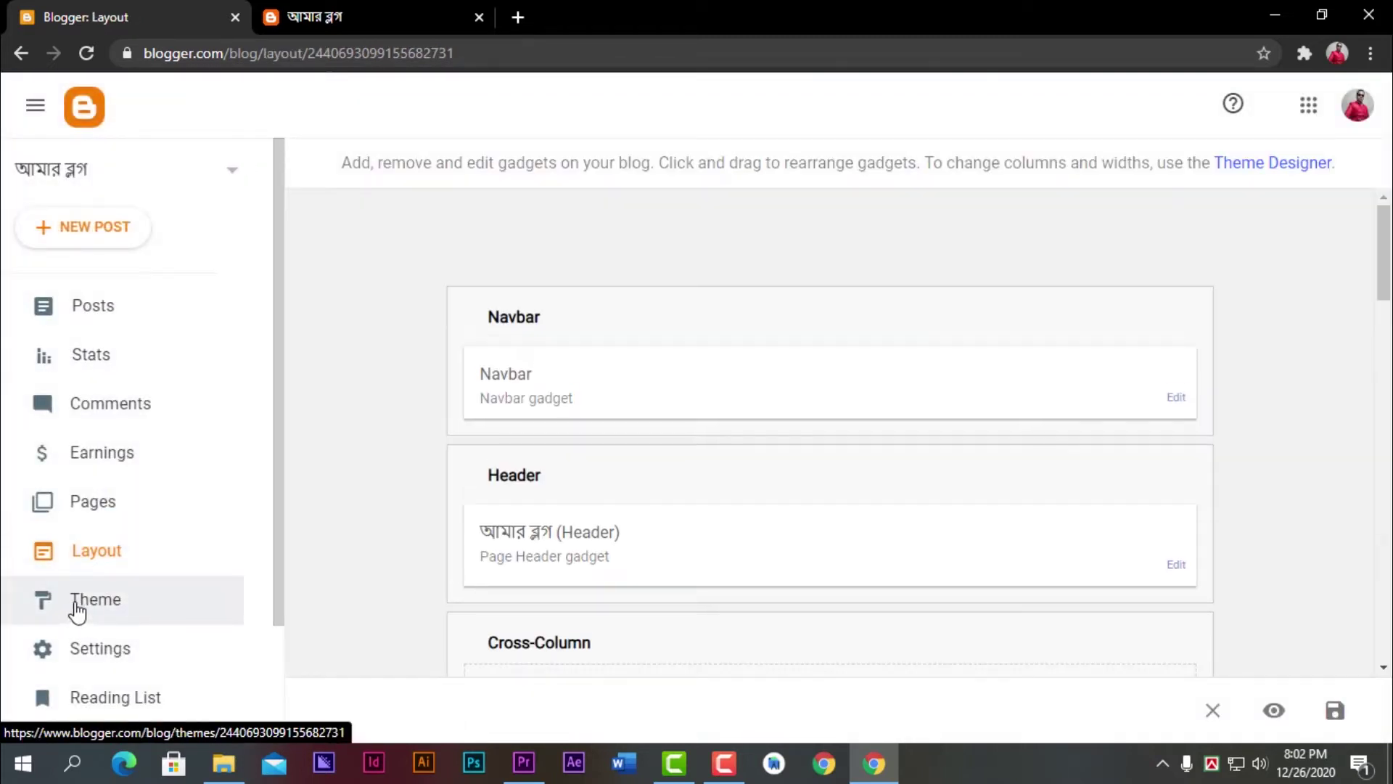
pyautogui.click(74, 613)
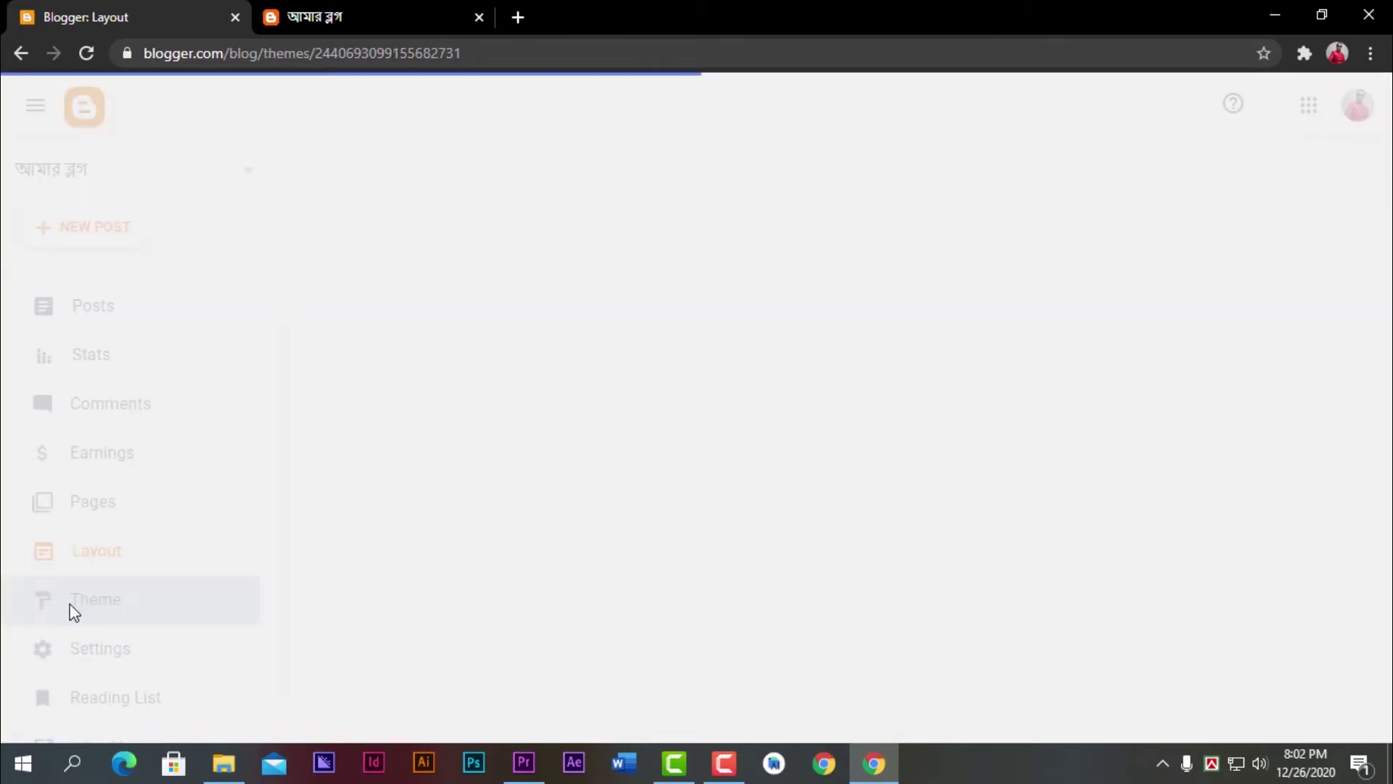
pyautogui.scroll(-5, 586, 461)
pyautogui.scroll(-3, 586, 460)
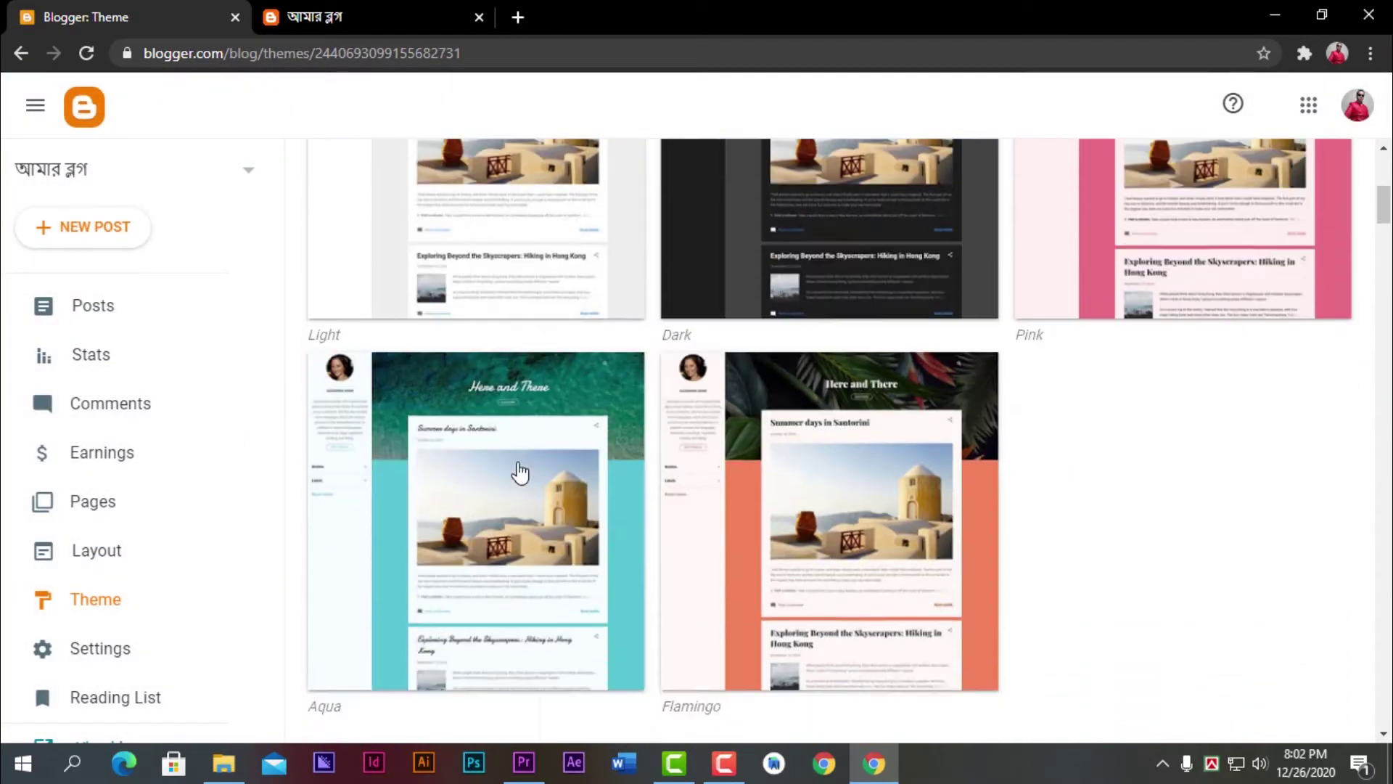
pyautogui.scroll(8, 451, 535)
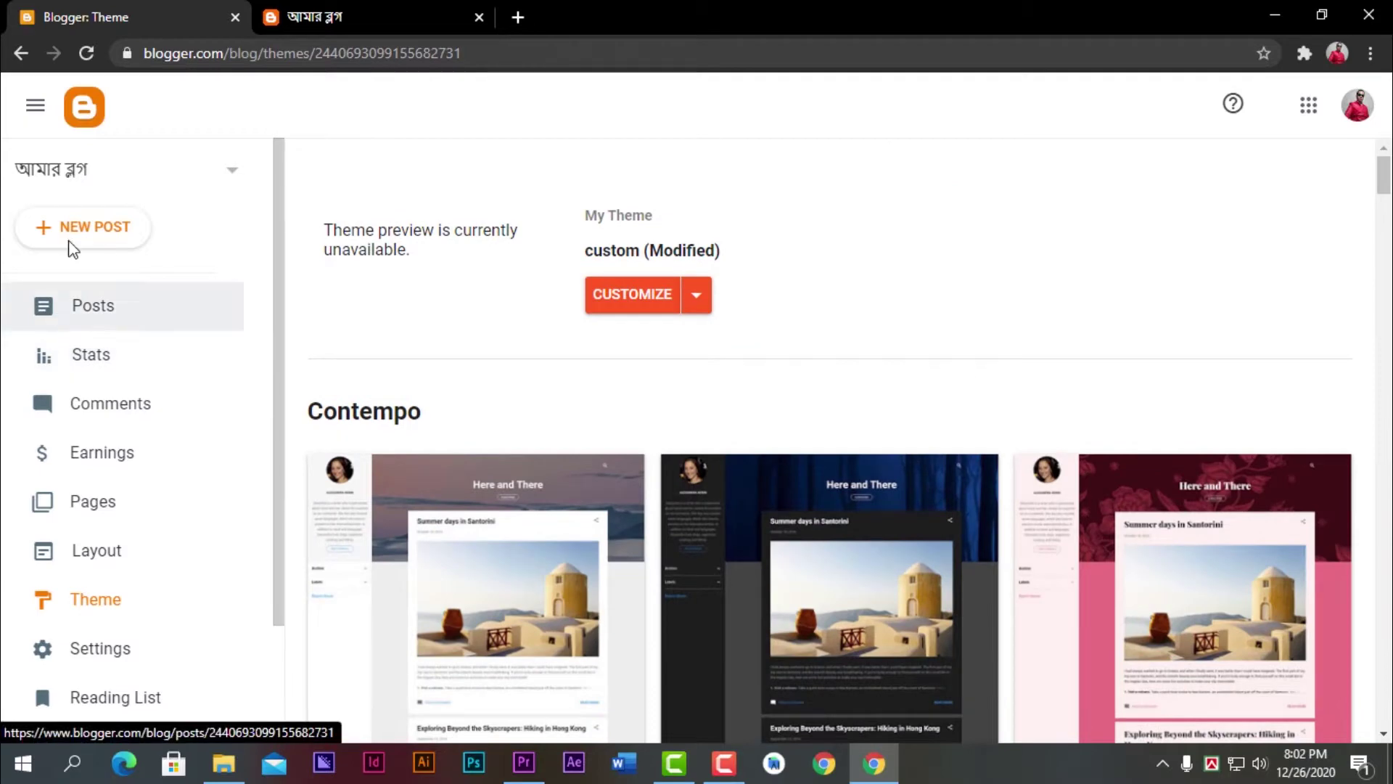
# - Check the account's blog list, keep আমার ব্লগ selected, and look through its published posts
pyautogui.click(61, 180)
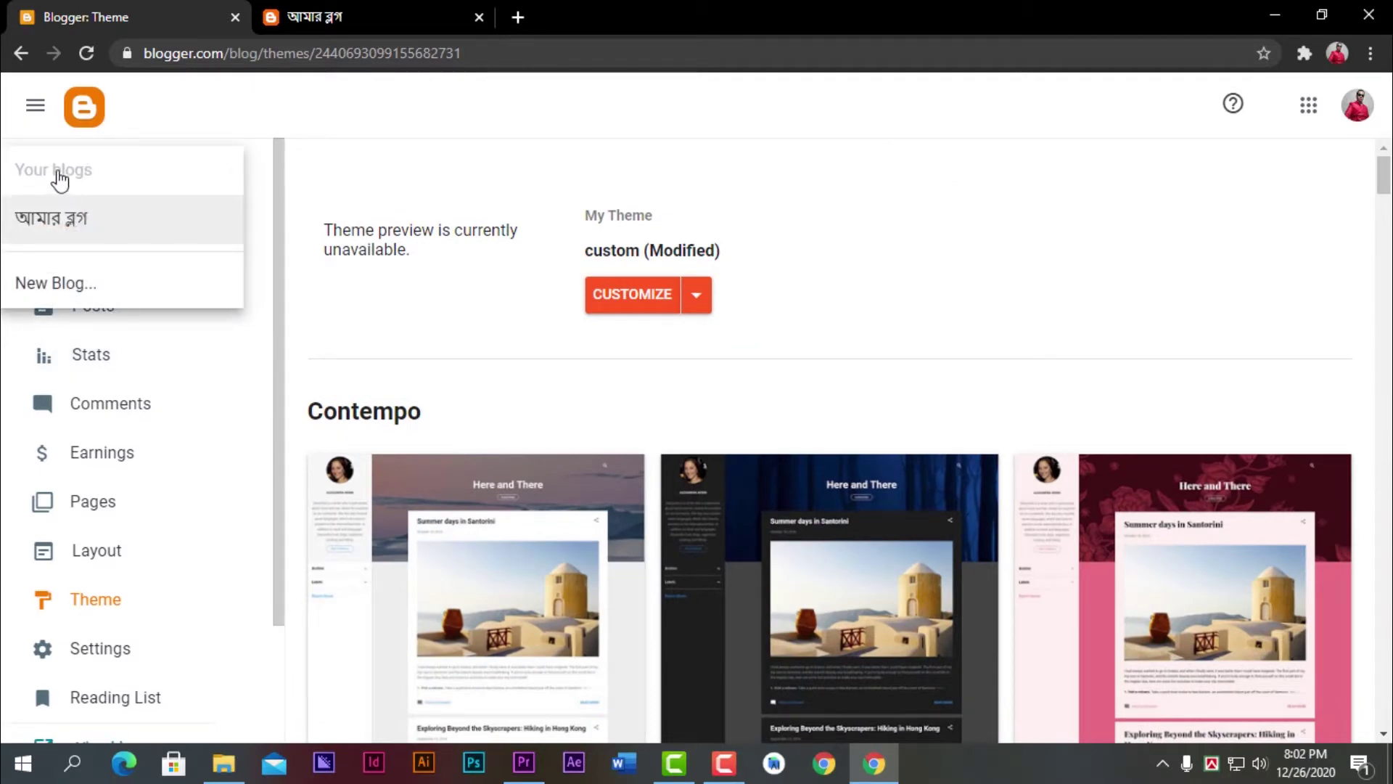
pyautogui.click(64, 219)
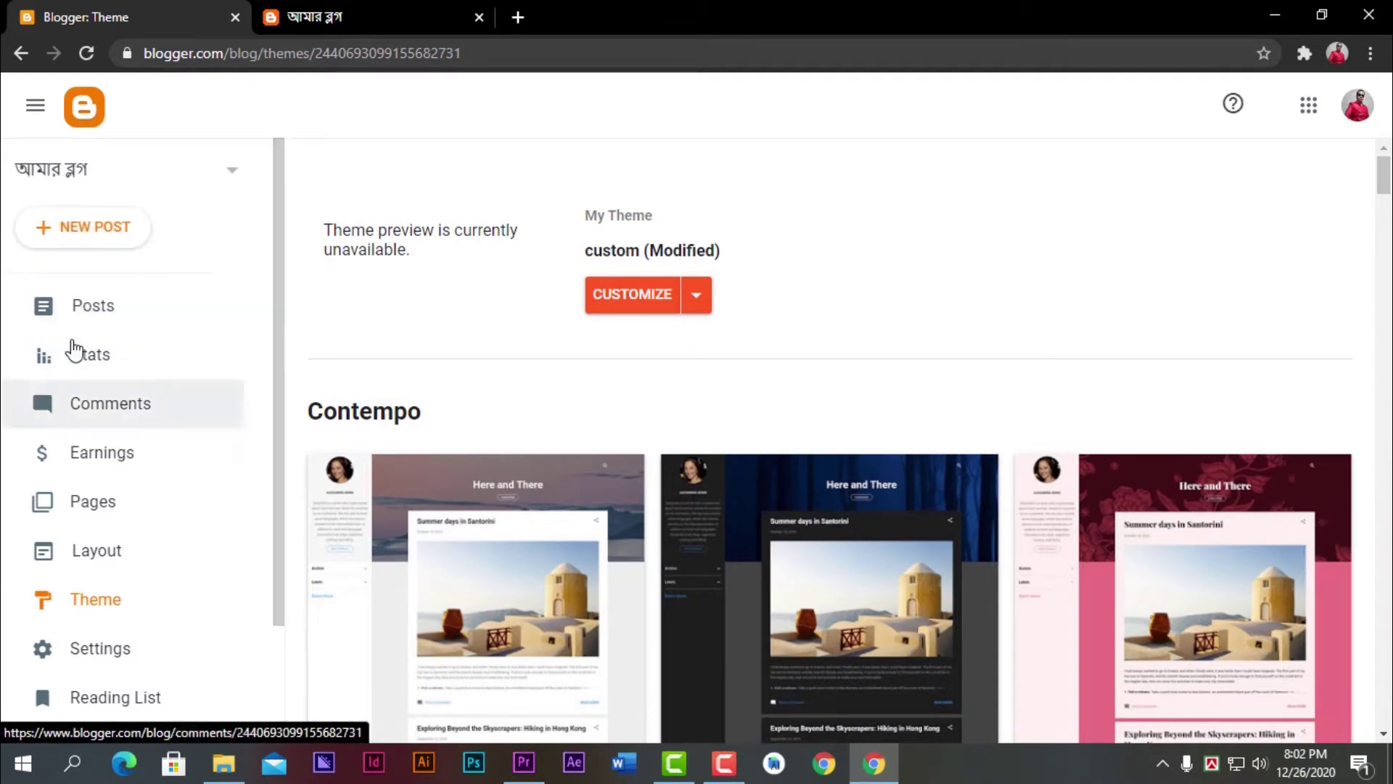
pyautogui.click(84, 303)
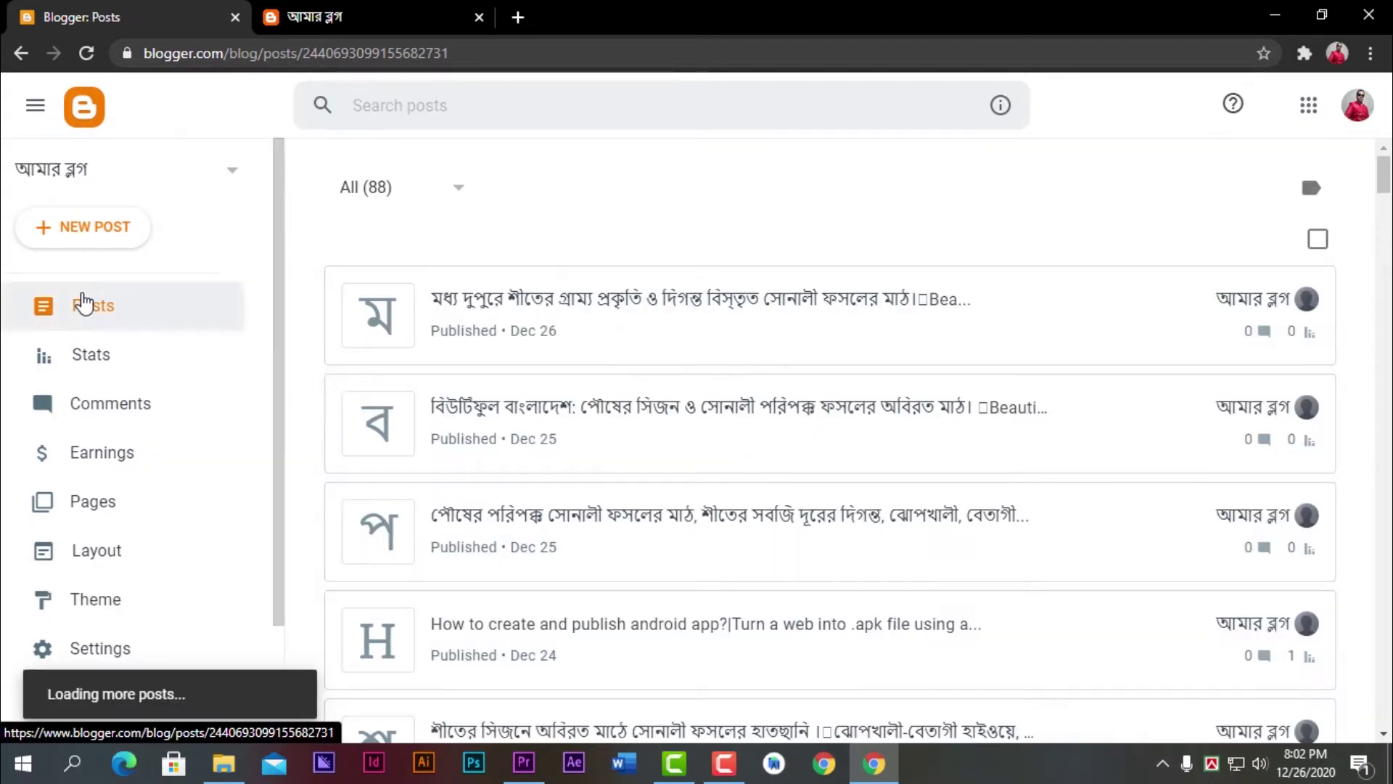
pyautogui.scroll(-5, 740, 401)
pyautogui.scroll(-15, 741, 401)
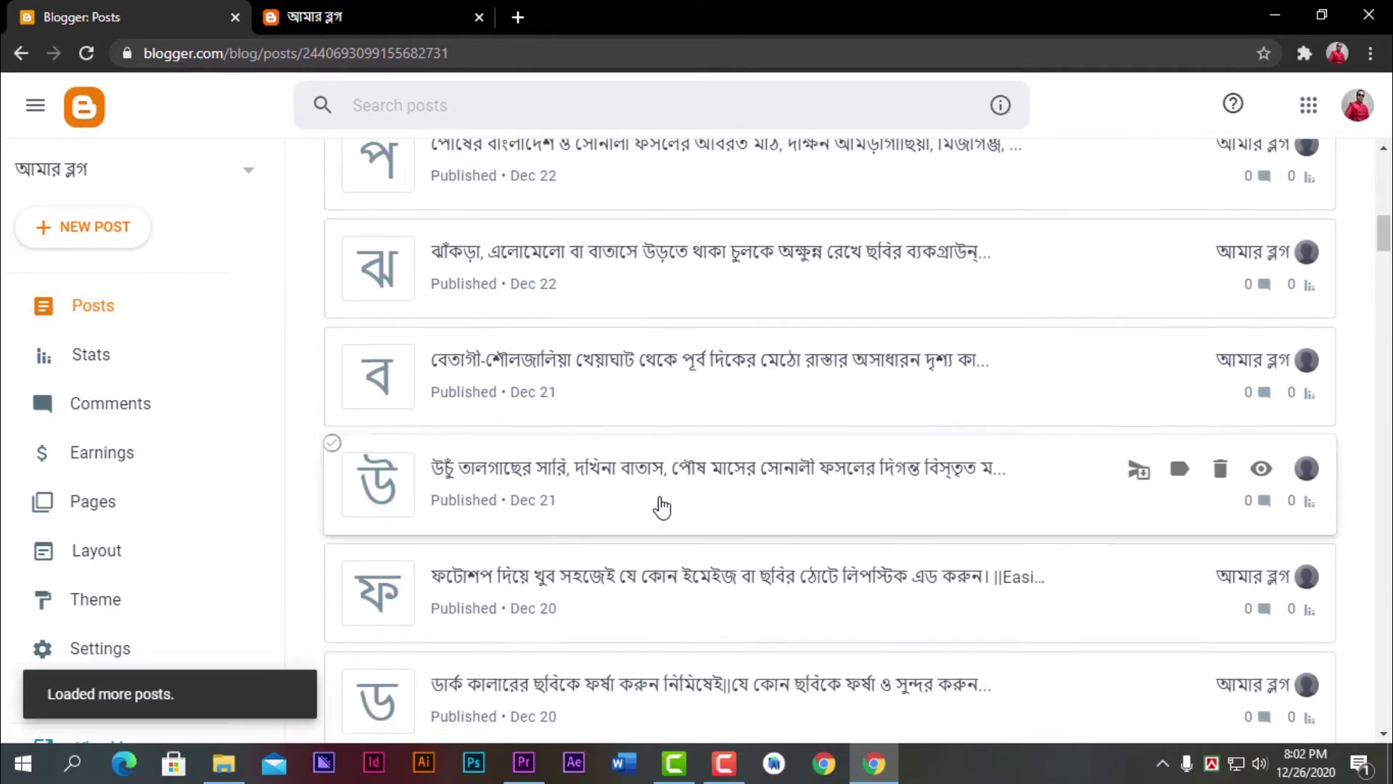
pyautogui.scroll(15, 463, 555)
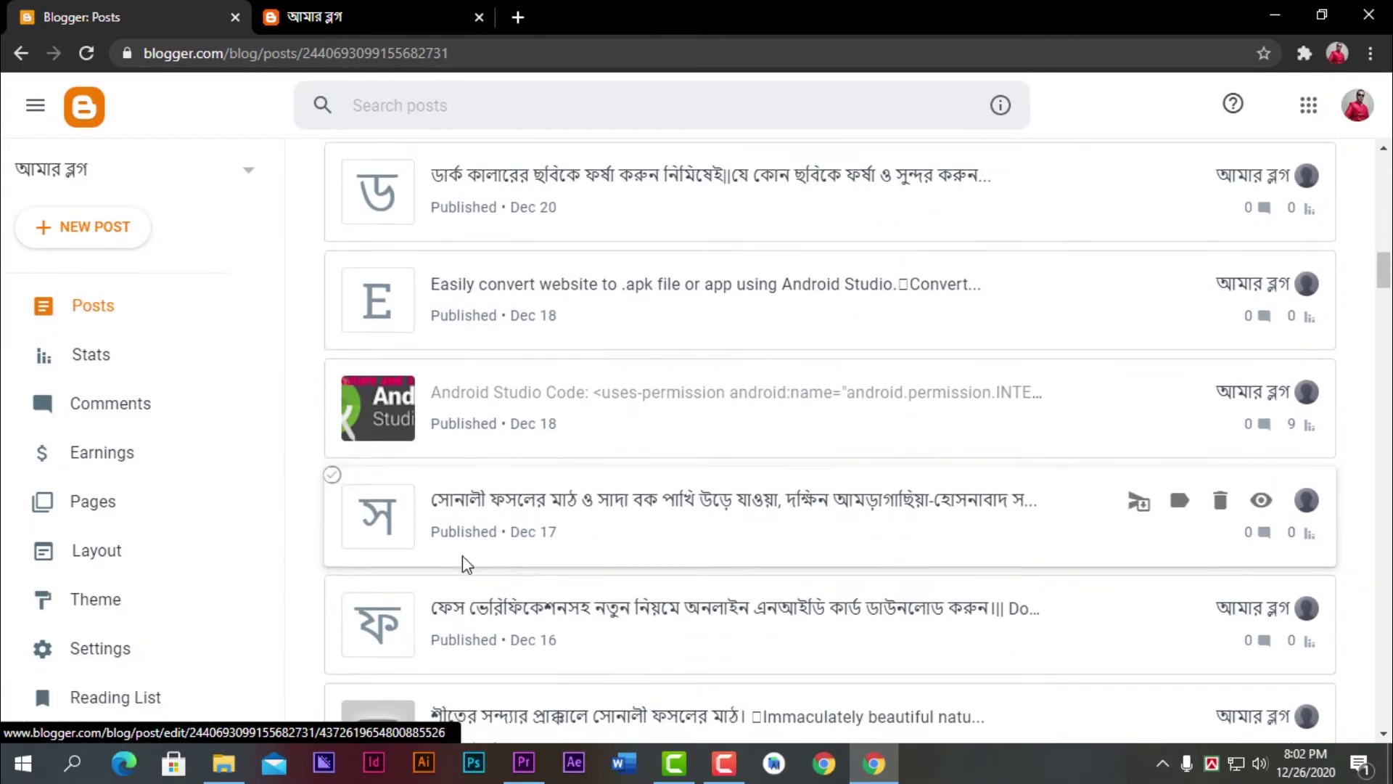
# - Go back to the live blog and look over the posts on its home page
pyautogui.click(385, 16)
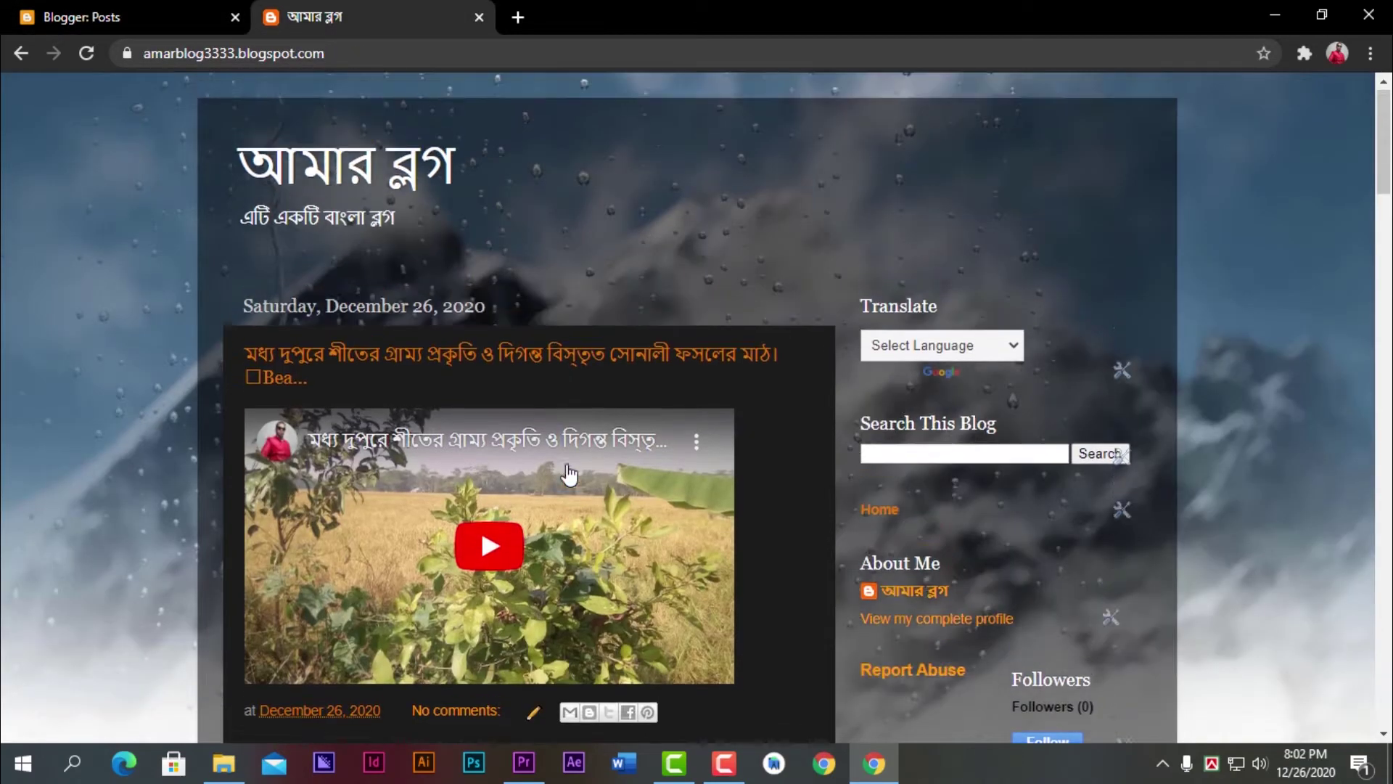
pyautogui.scroll(-12, 494, 450)
pyautogui.scroll(12, 529, 455)
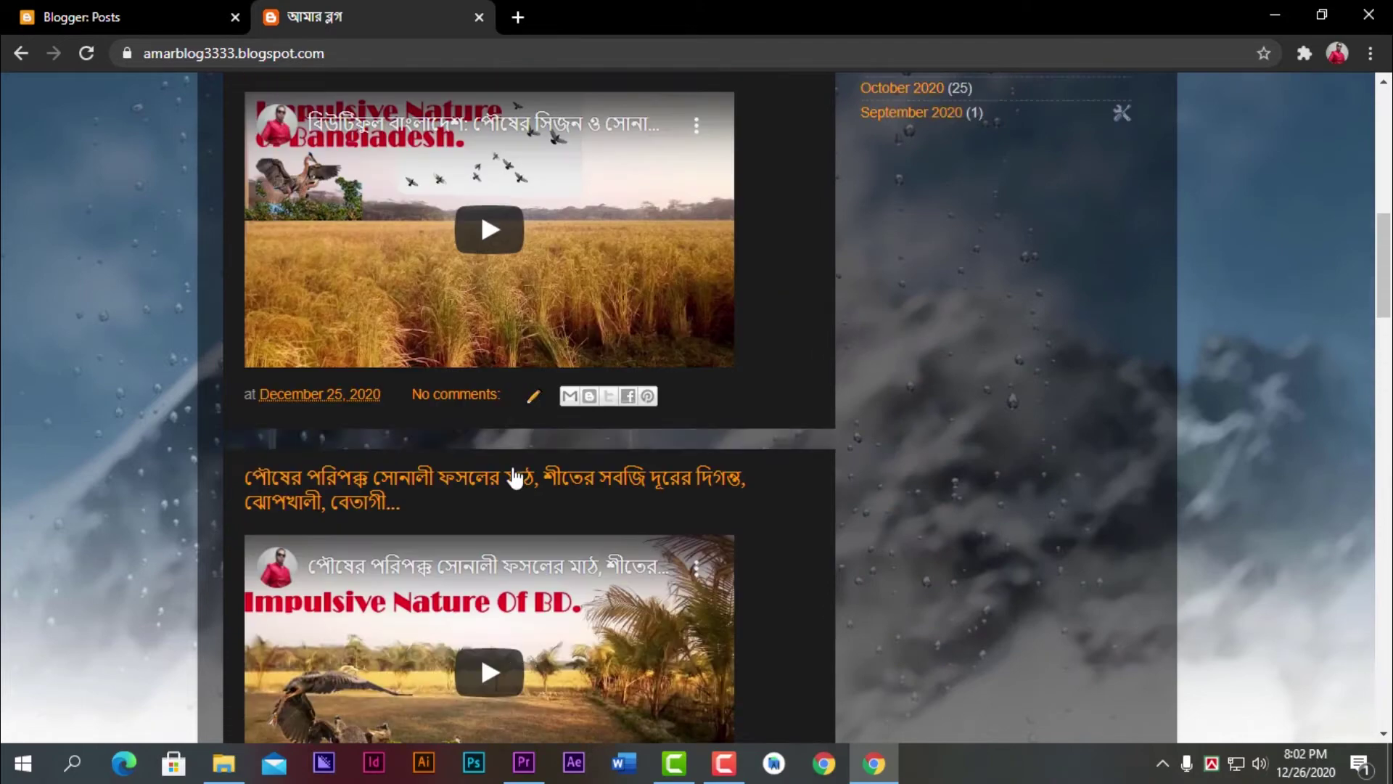
pyautogui.click(723, 763)
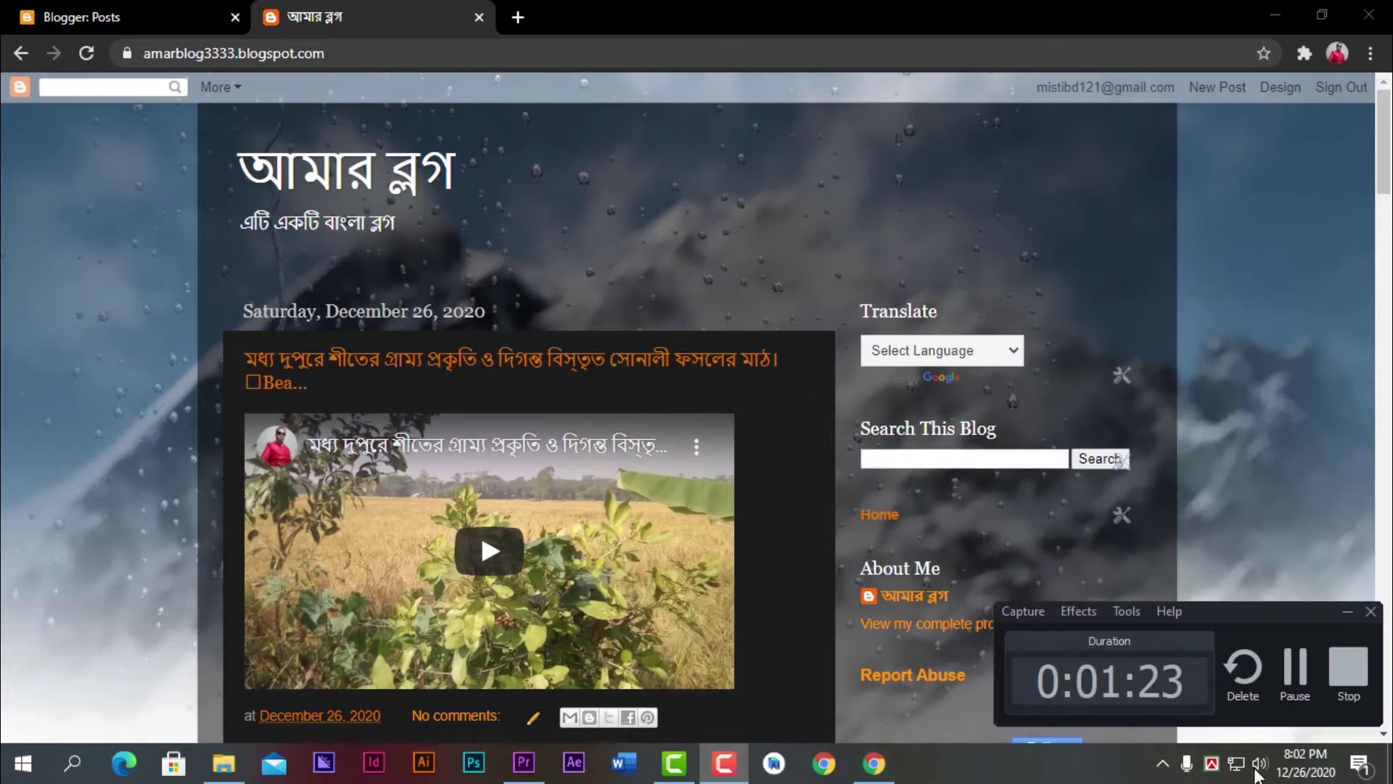
pyautogui.click(1347, 666)
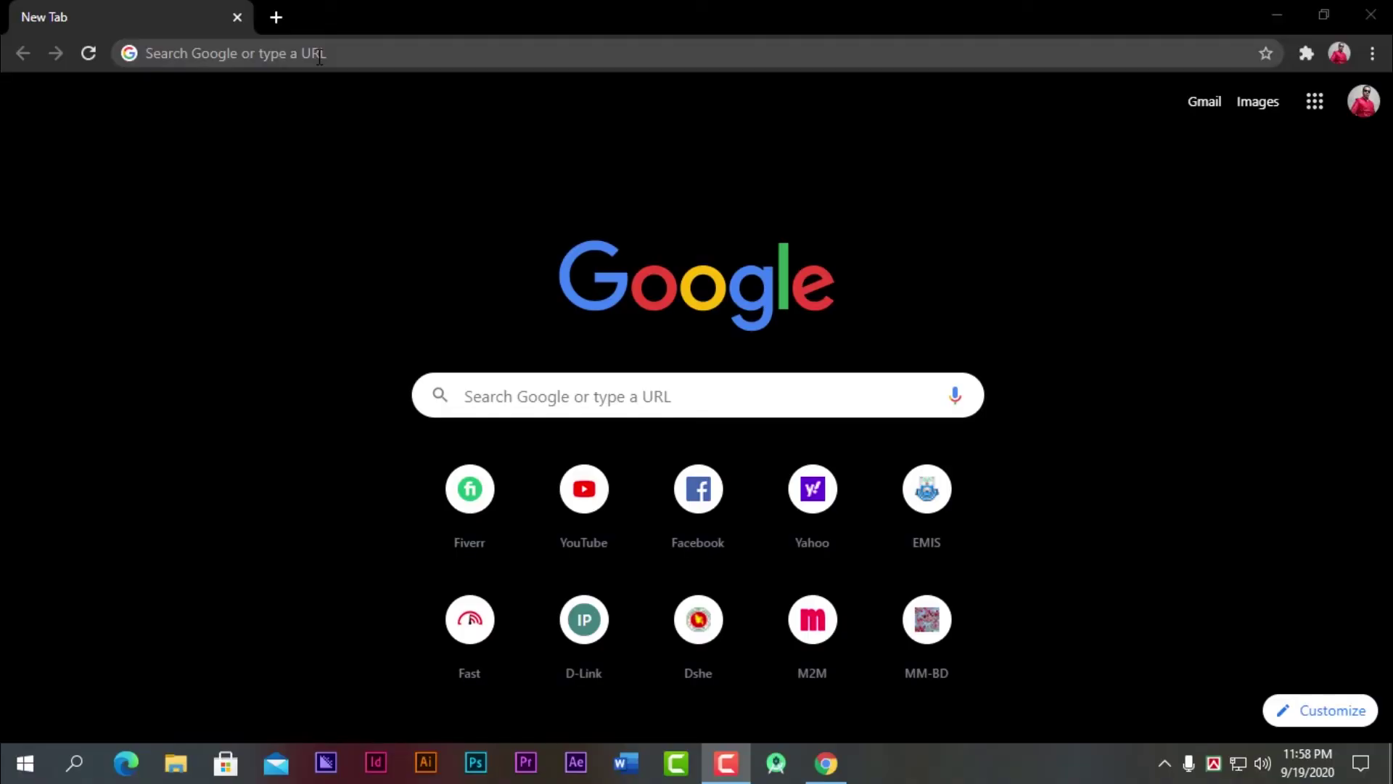
# - Search Google for "blogger"
pyautogui.click(319, 59)
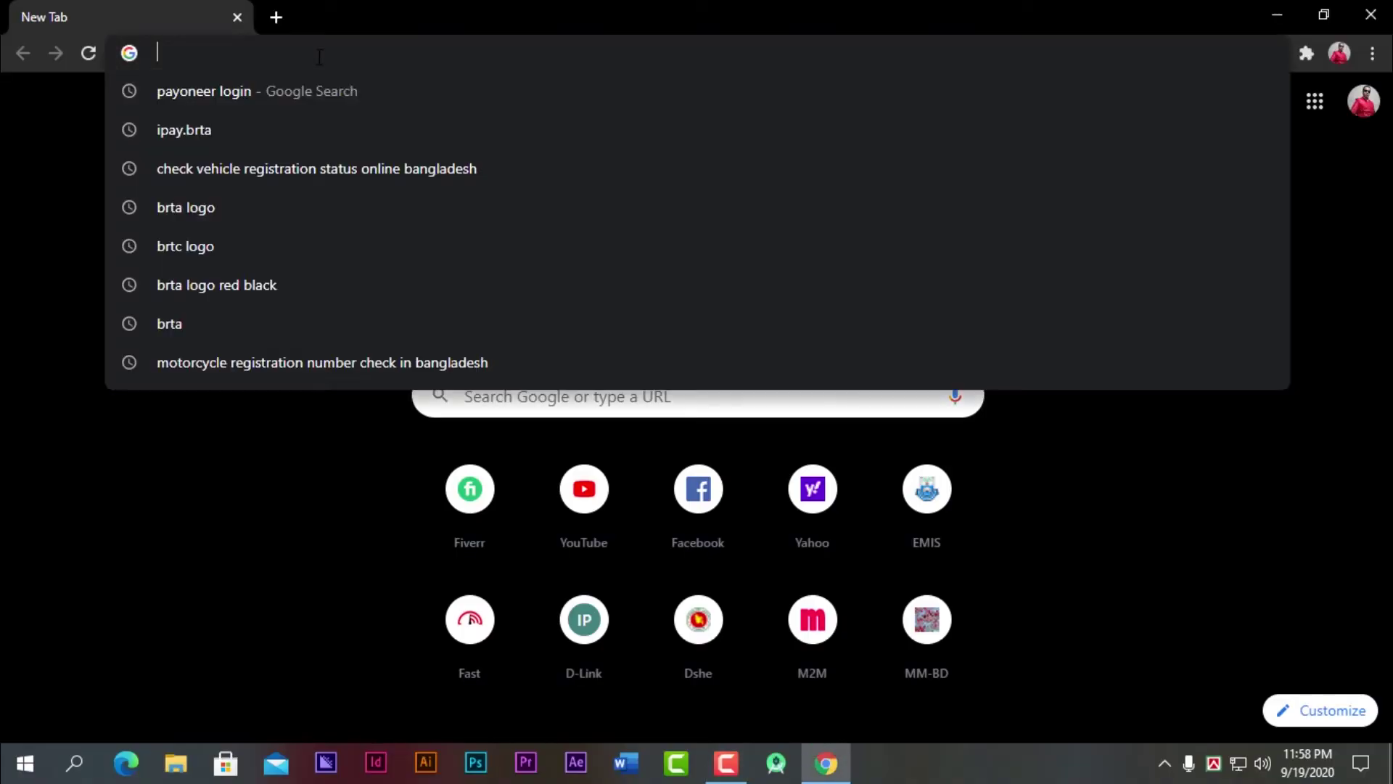
pyautogui.write('blo')
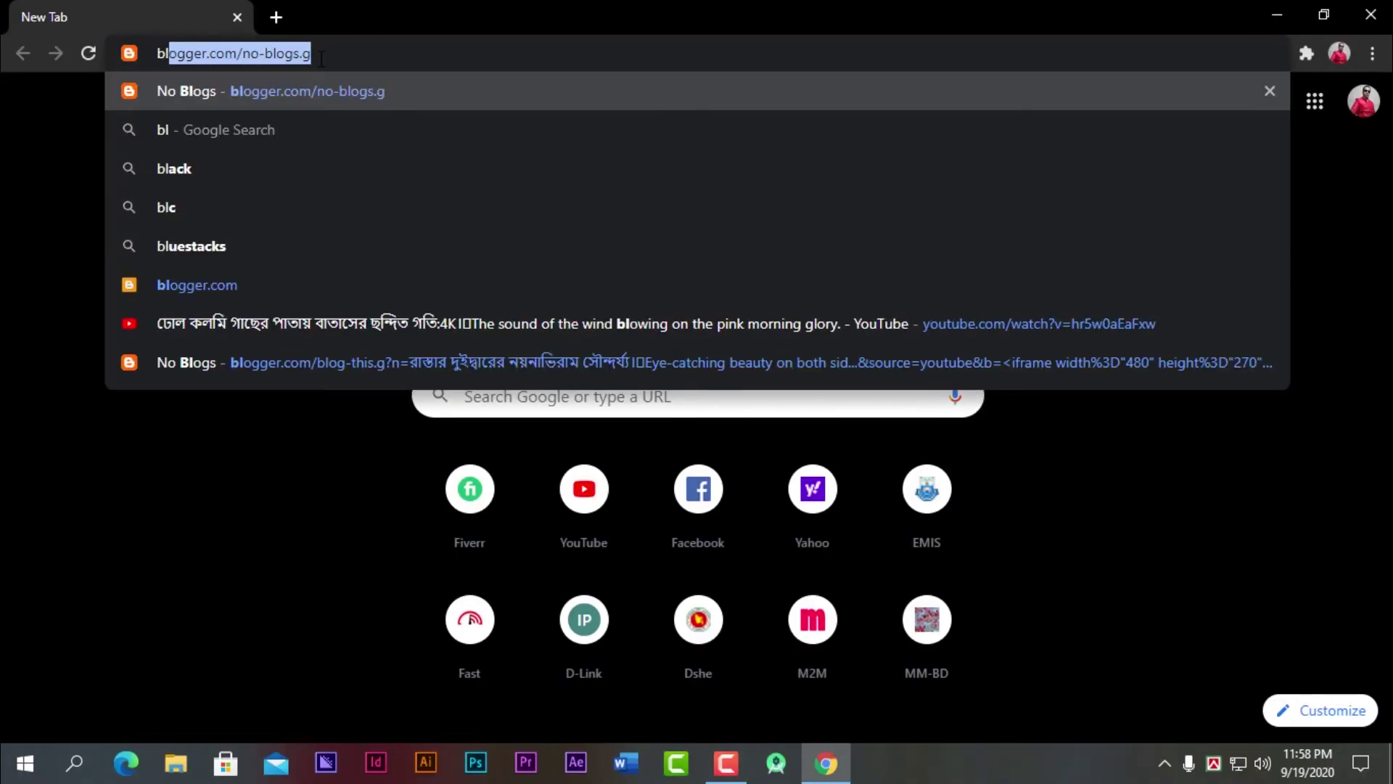
pyautogui.write('gger')
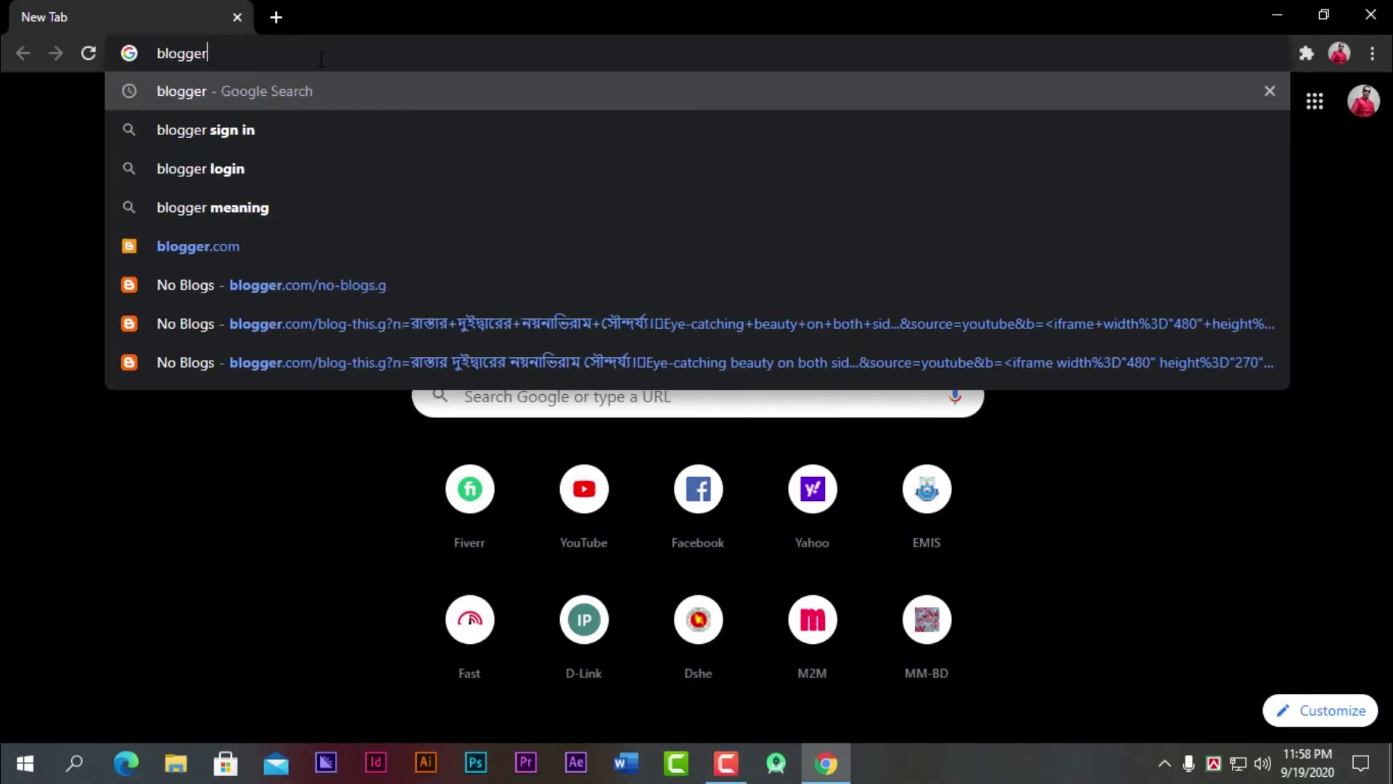
pyautogui.press('Return')
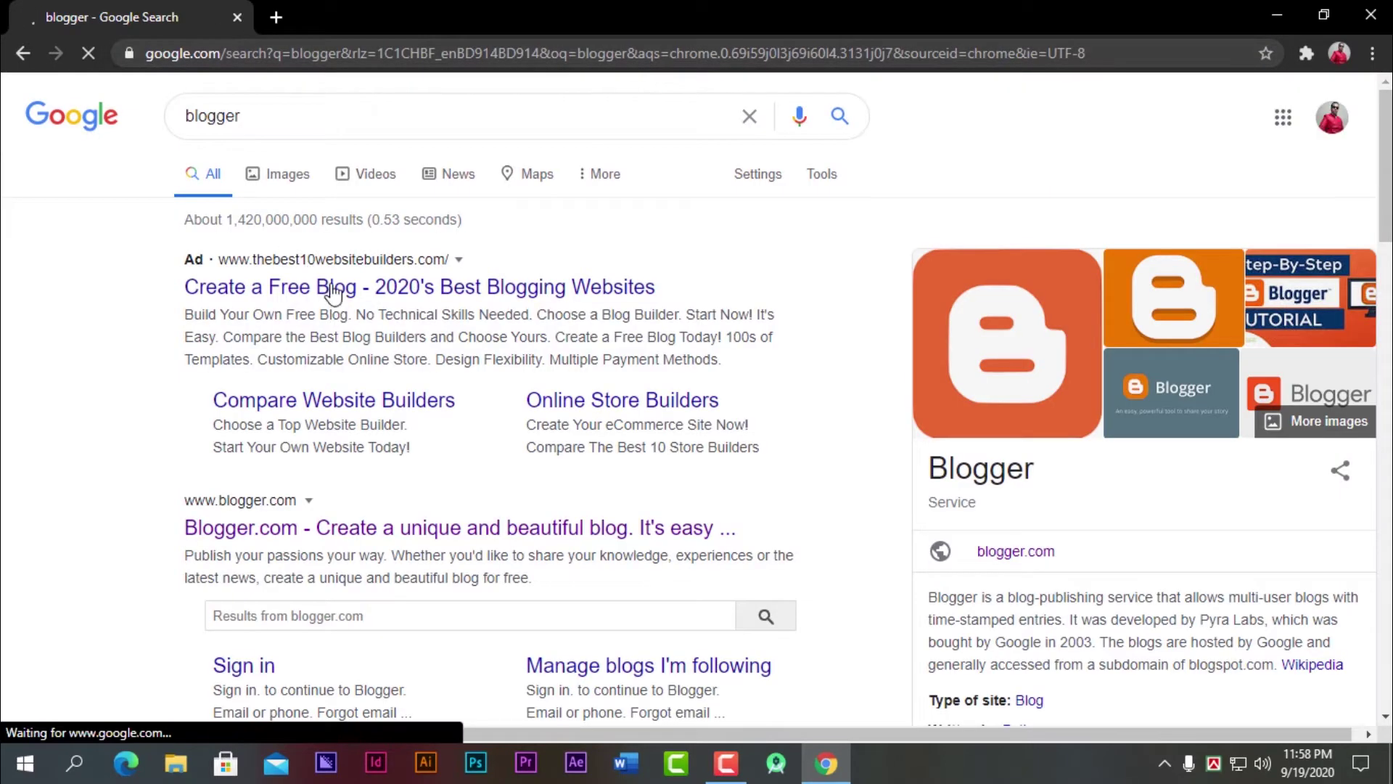
# - Open the Blogger.com website from the search results and sign in with the first listed Google account
pyautogui.scroll(-3, 290, 560)
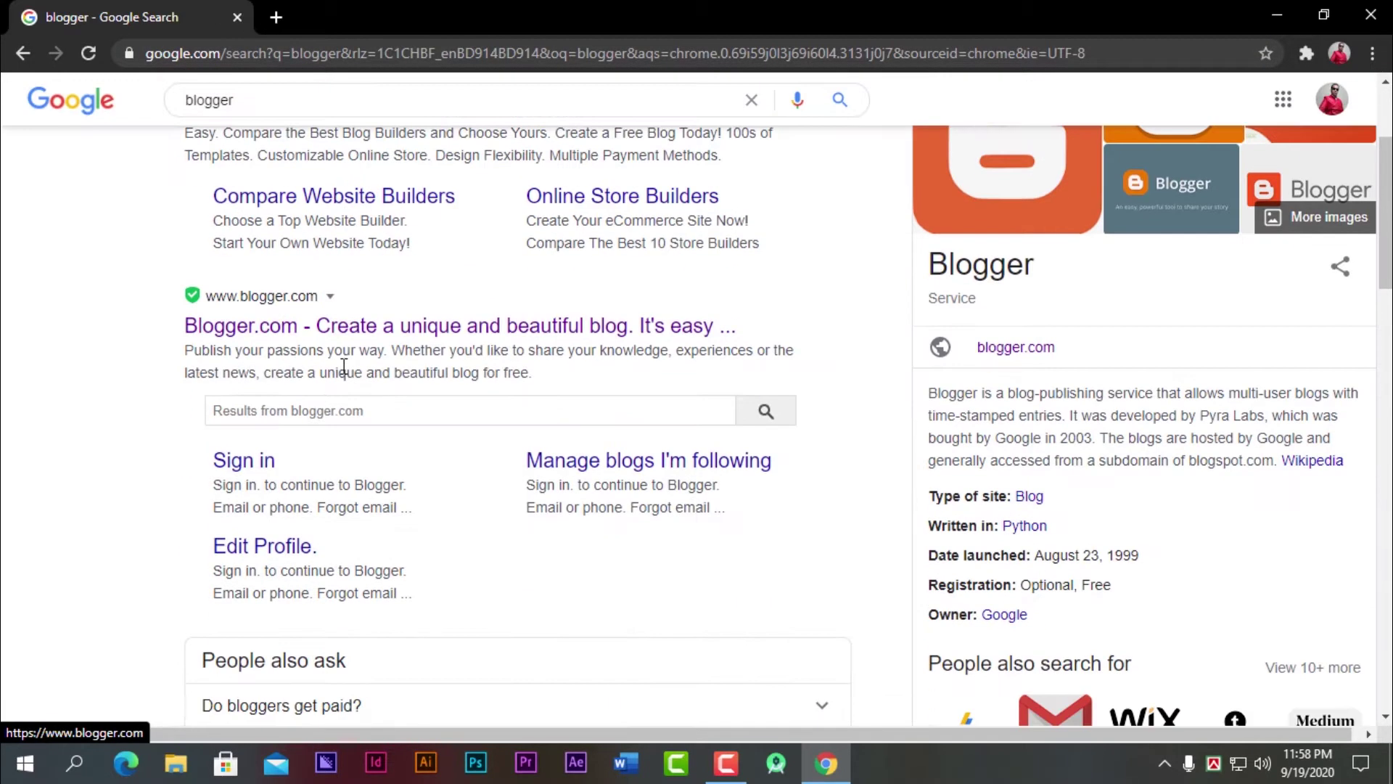
pyautogui.click(383, 331)
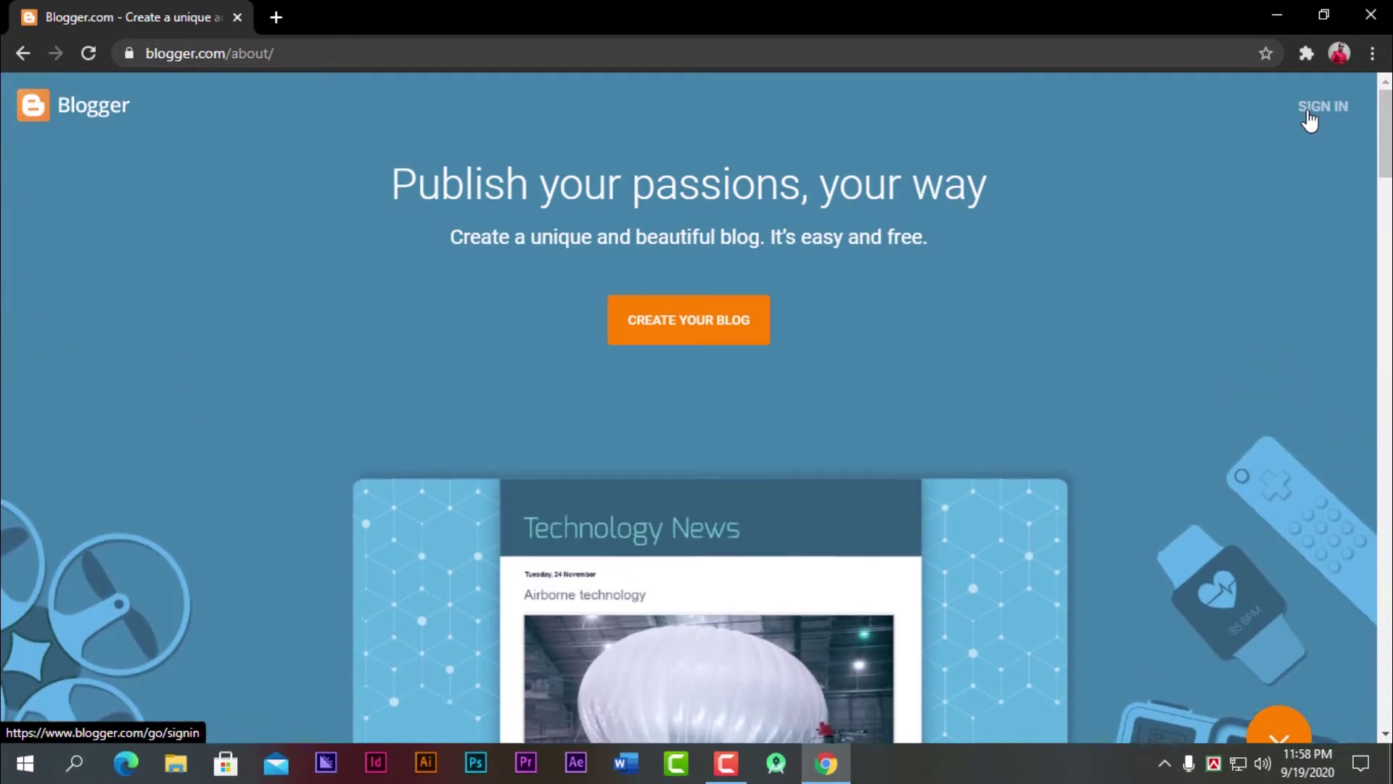
pyautogui.click(1309, 122)
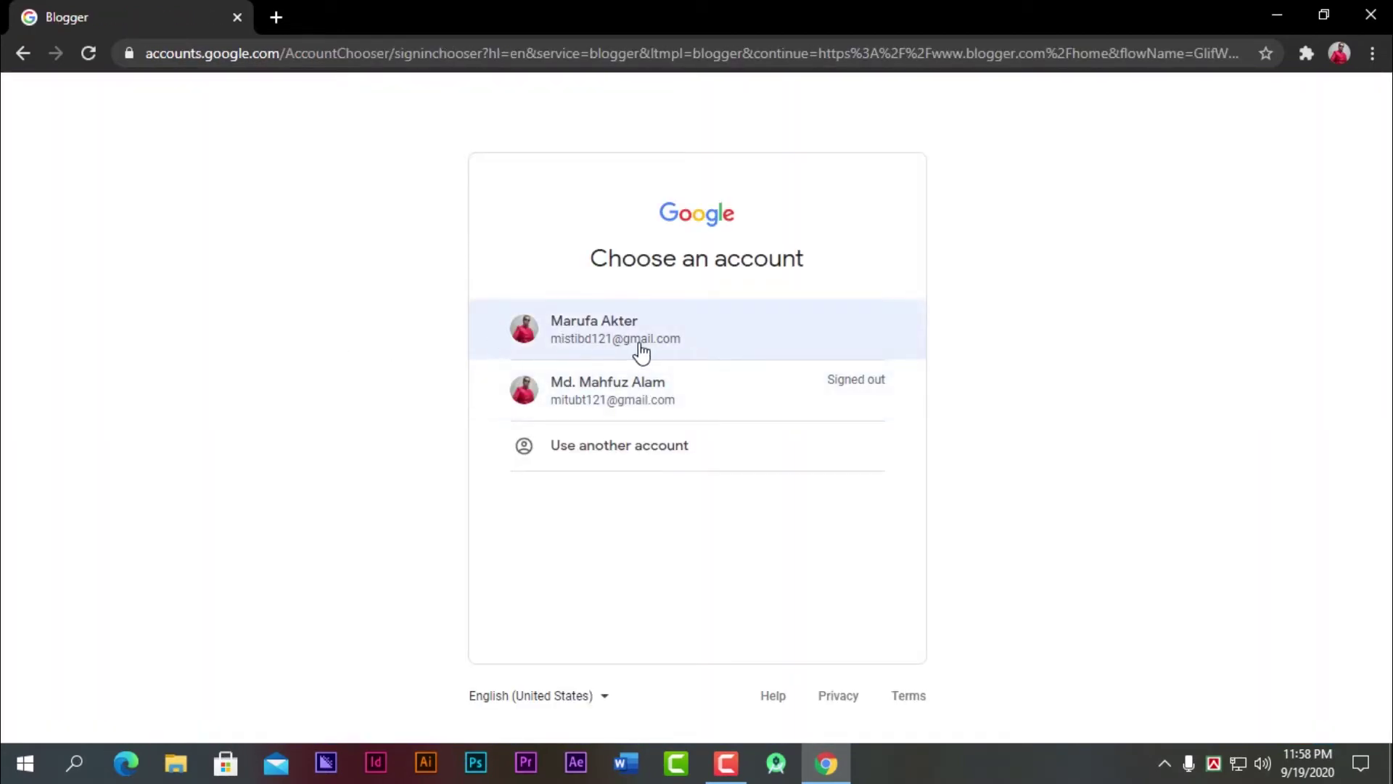
pyautogui.click(637, 340)
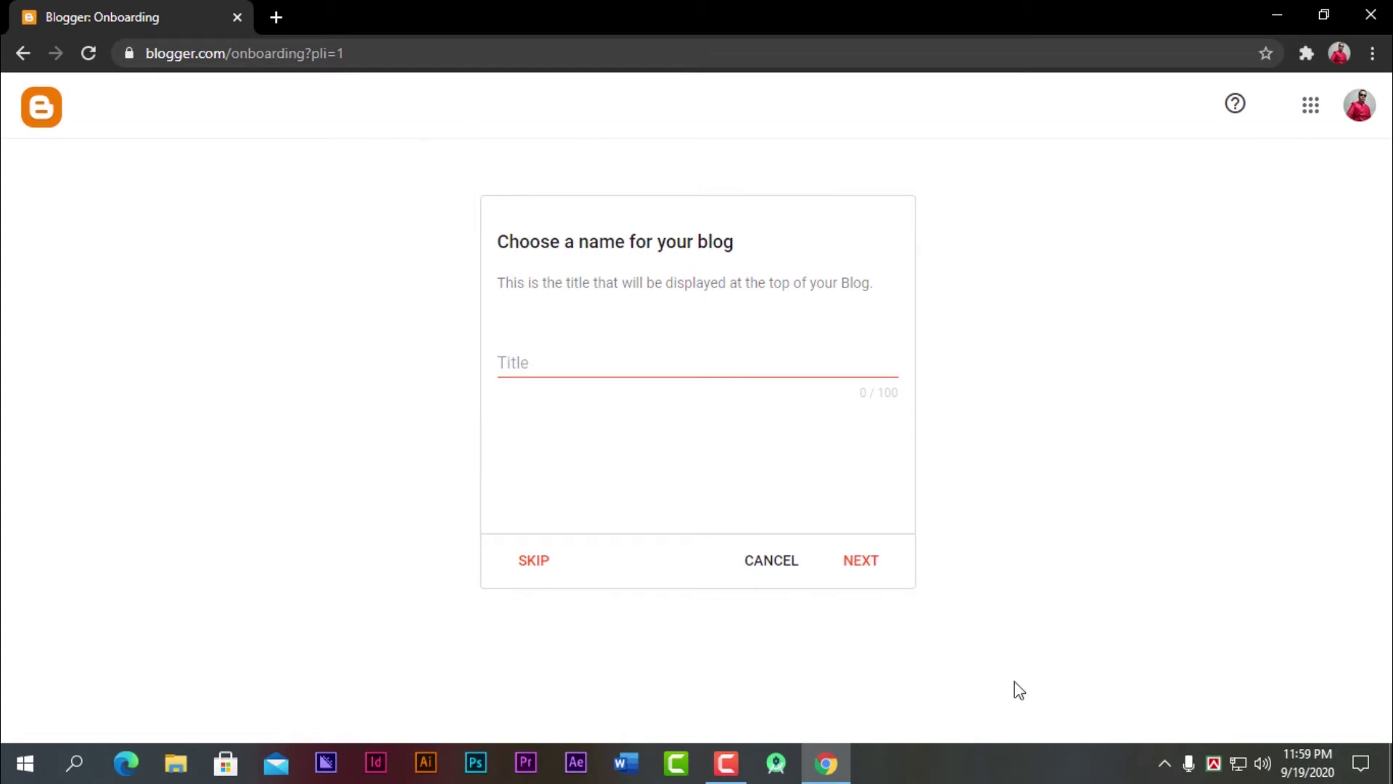
# - Name the new blog আমার ব্লগ and continue to choosing its address
pyautogui.click(549, 369)
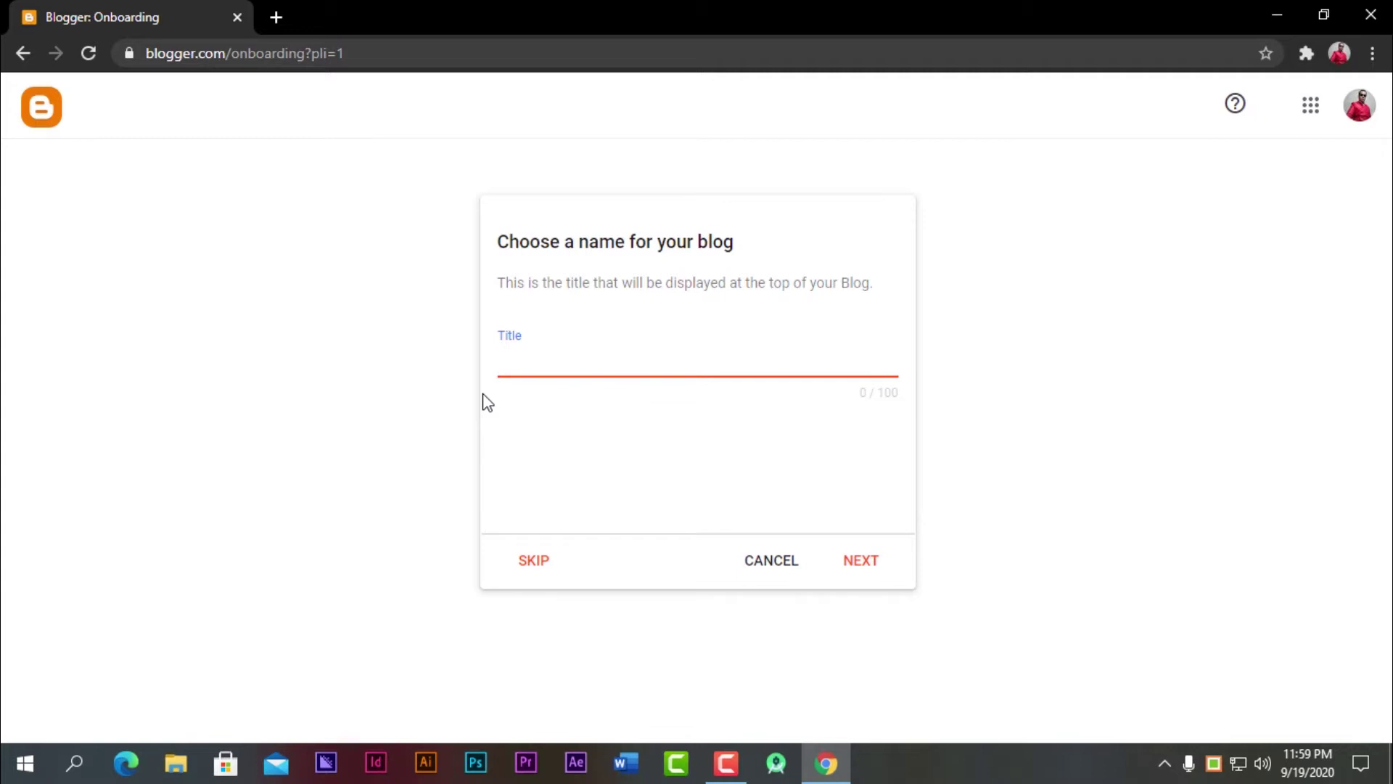
pyautogui.write('আমার ব্লগ')
pyautogui.click(859, 565)
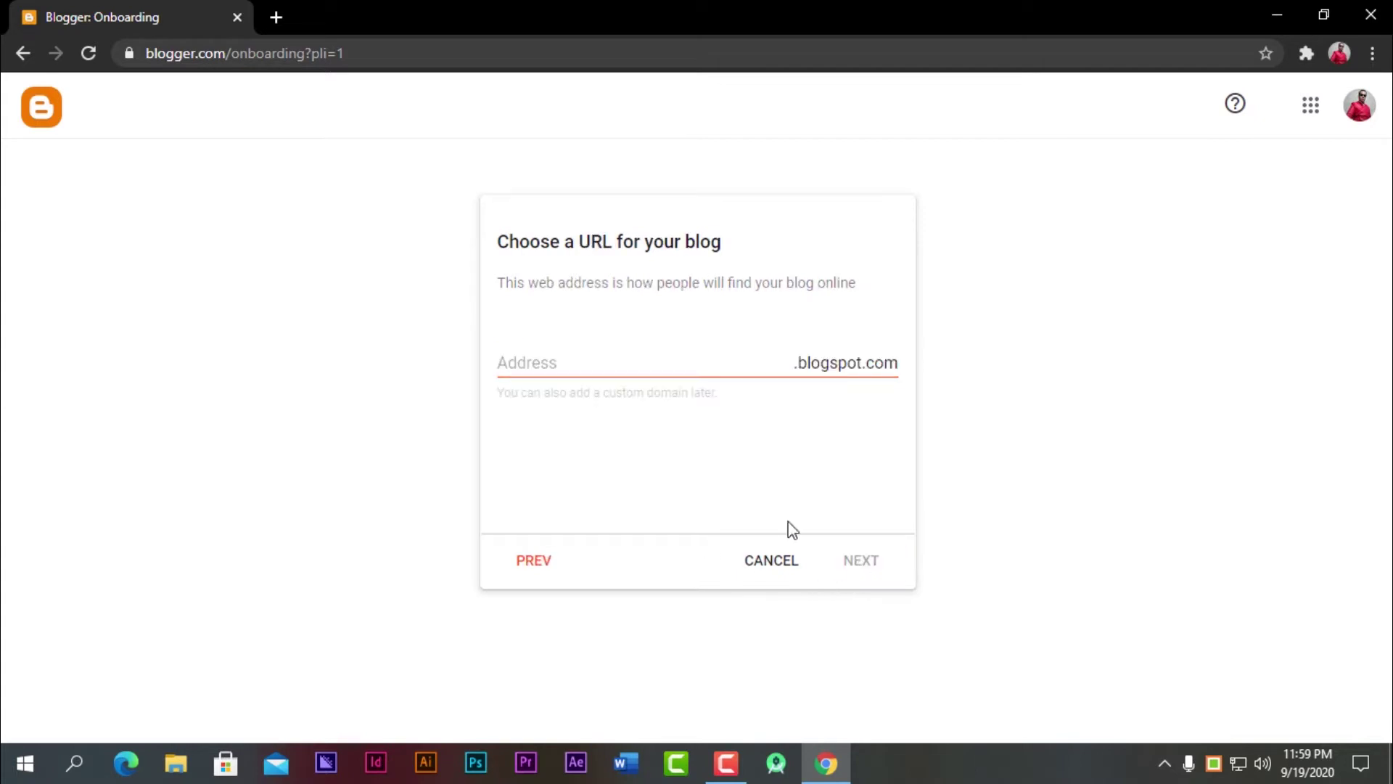
# - Try amarblog and amarblog3.bd as the blog address, settle on amarblog3333, and continue to the display name
pyautogui.click(588, 369)
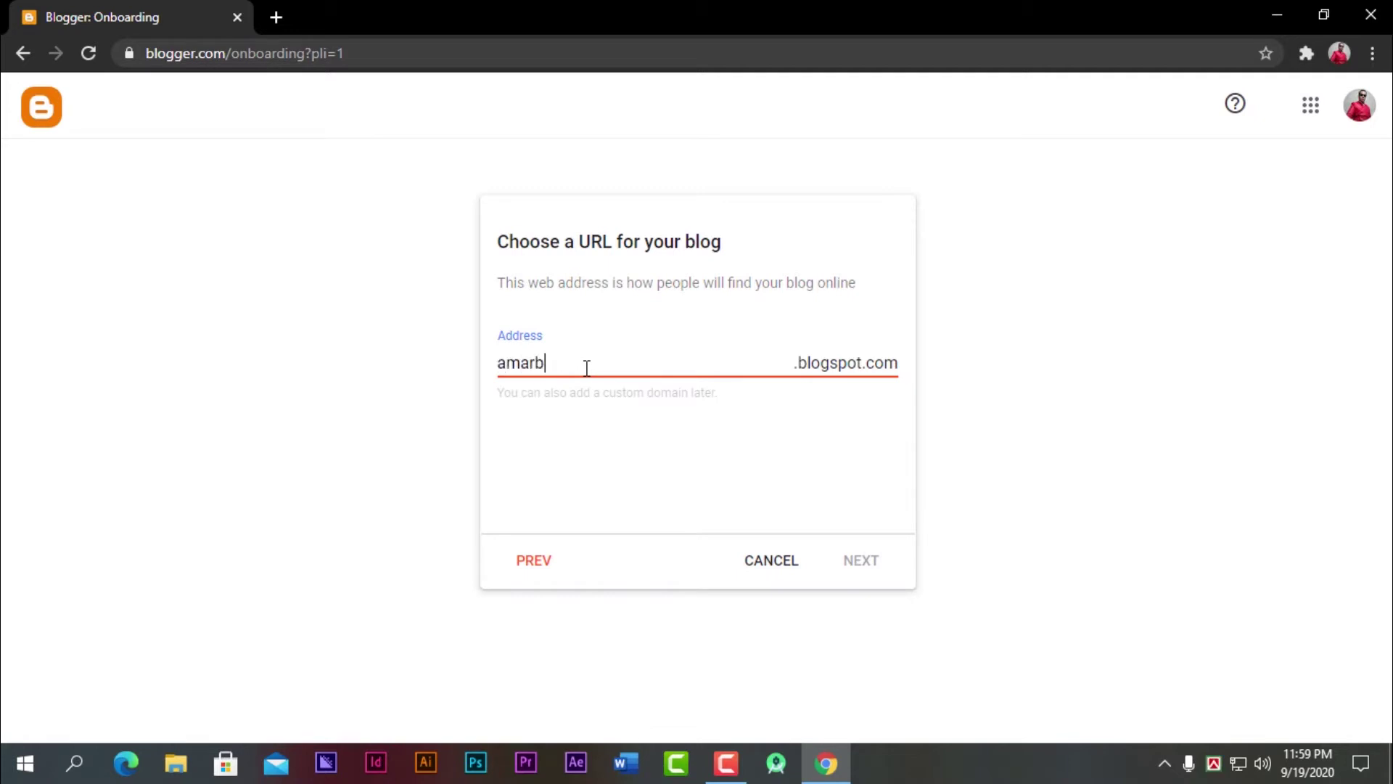
pyautogui.write('g')
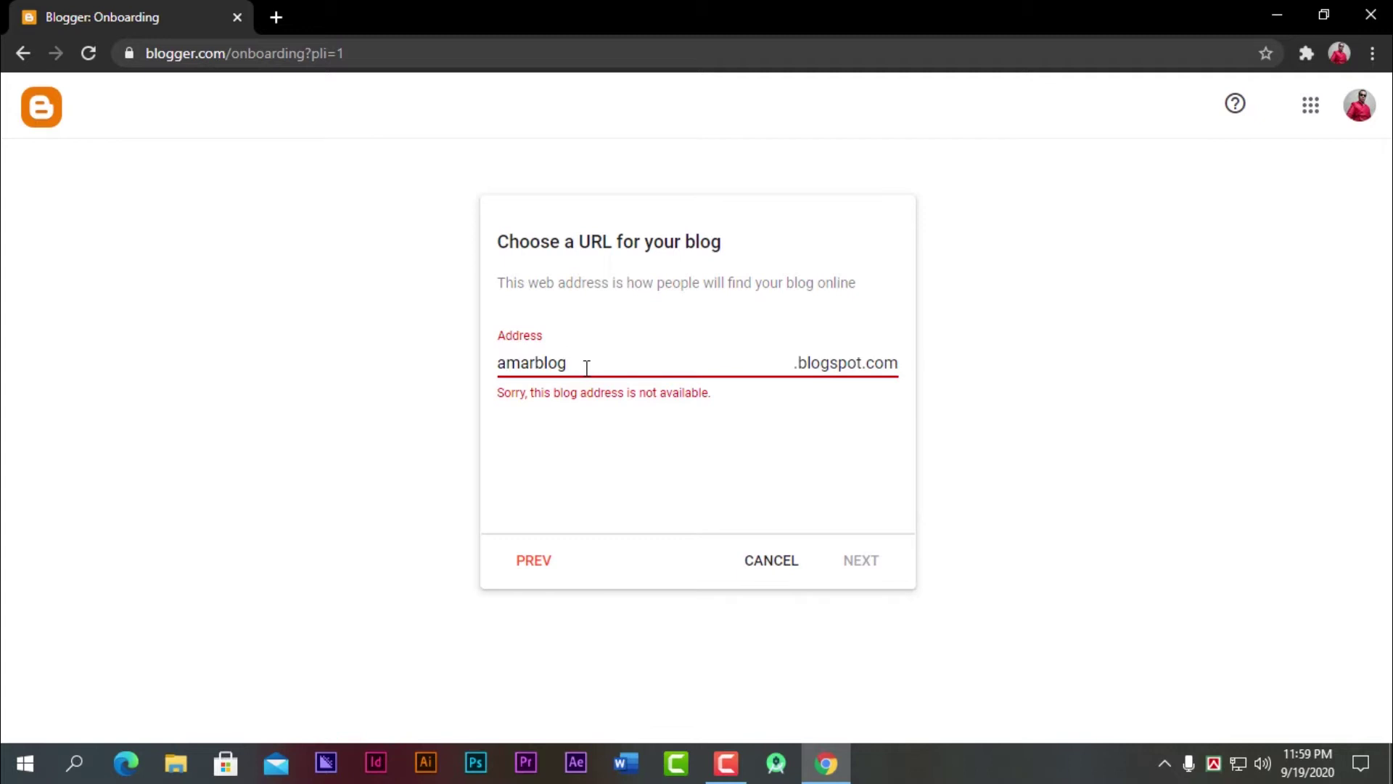
pyautogui.write('3.bd')
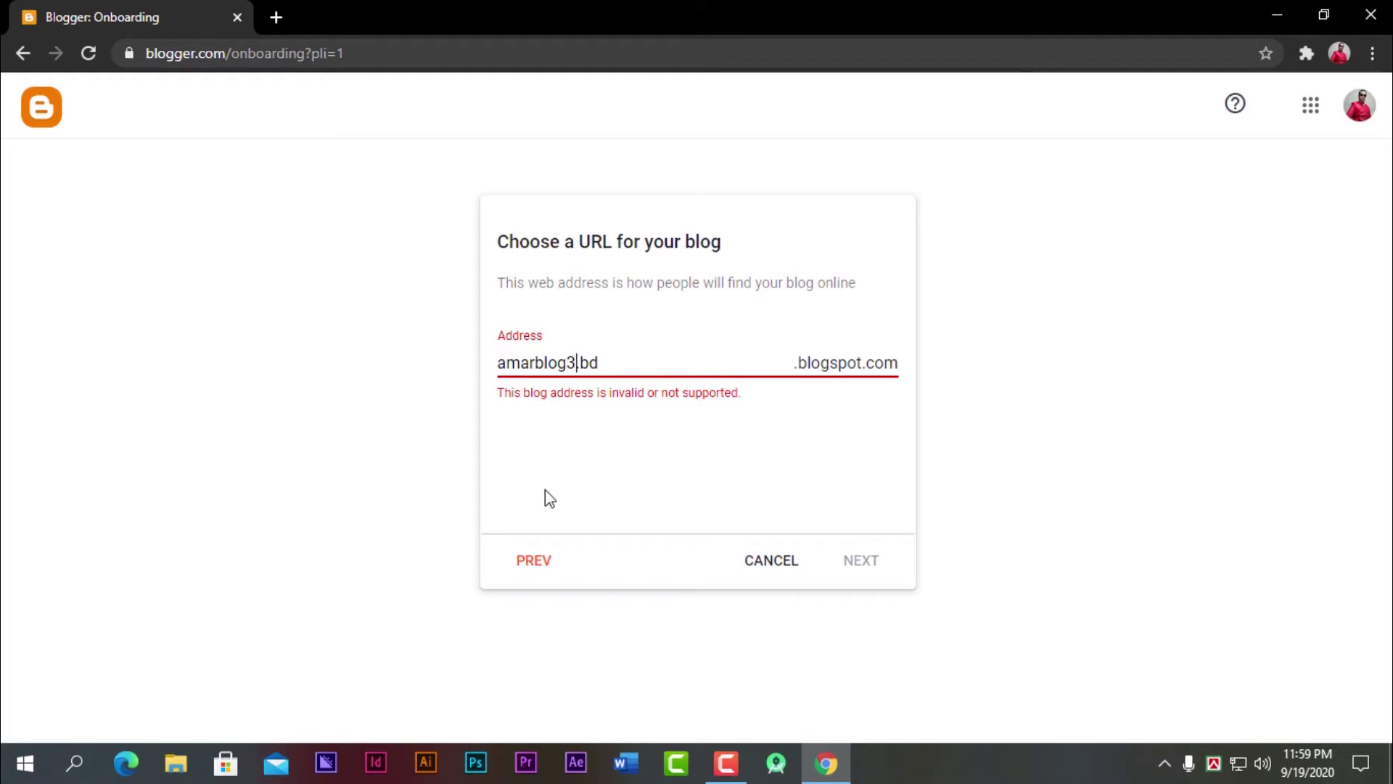
pyautogui.write('333')
pyautogui.moveTo(632, 365); pyautogui.dragTo(606, 362)
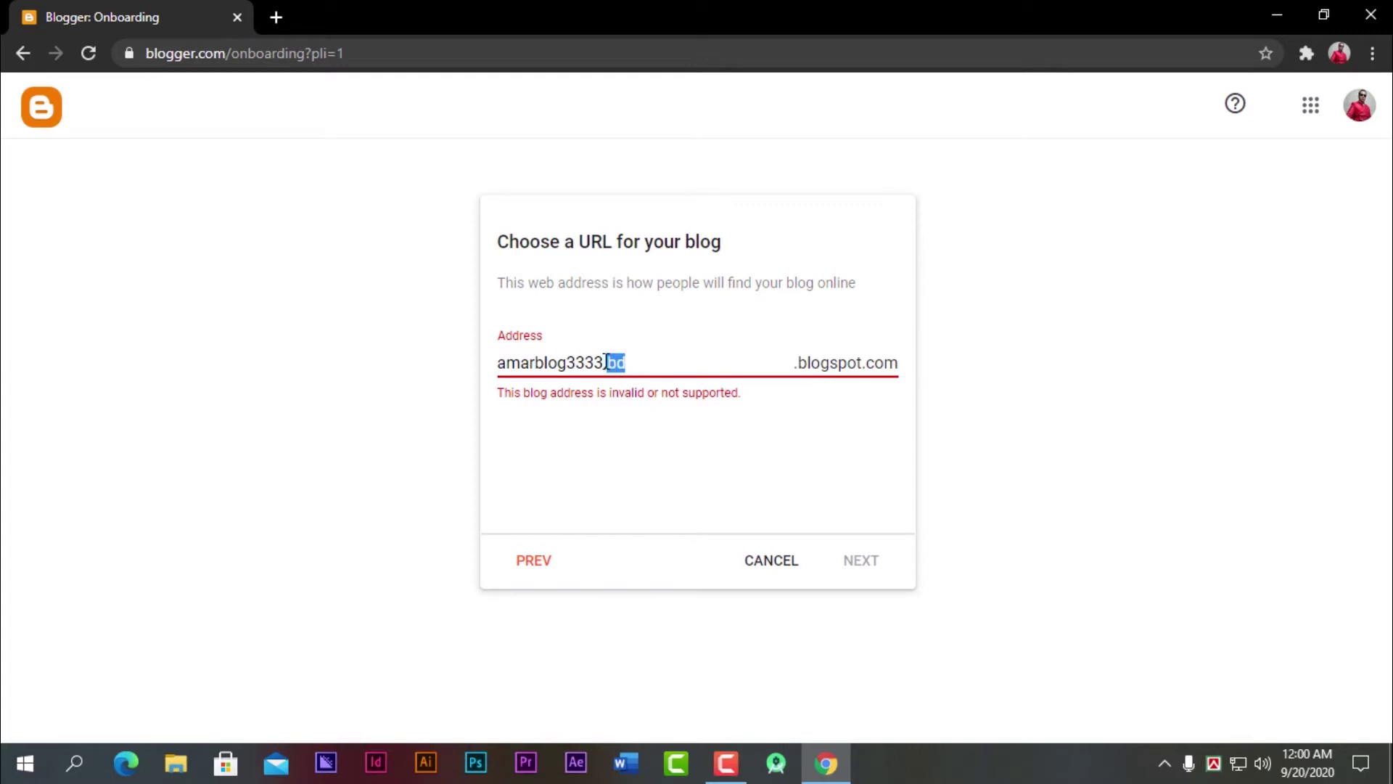
pyautogui.press('BackSpace')
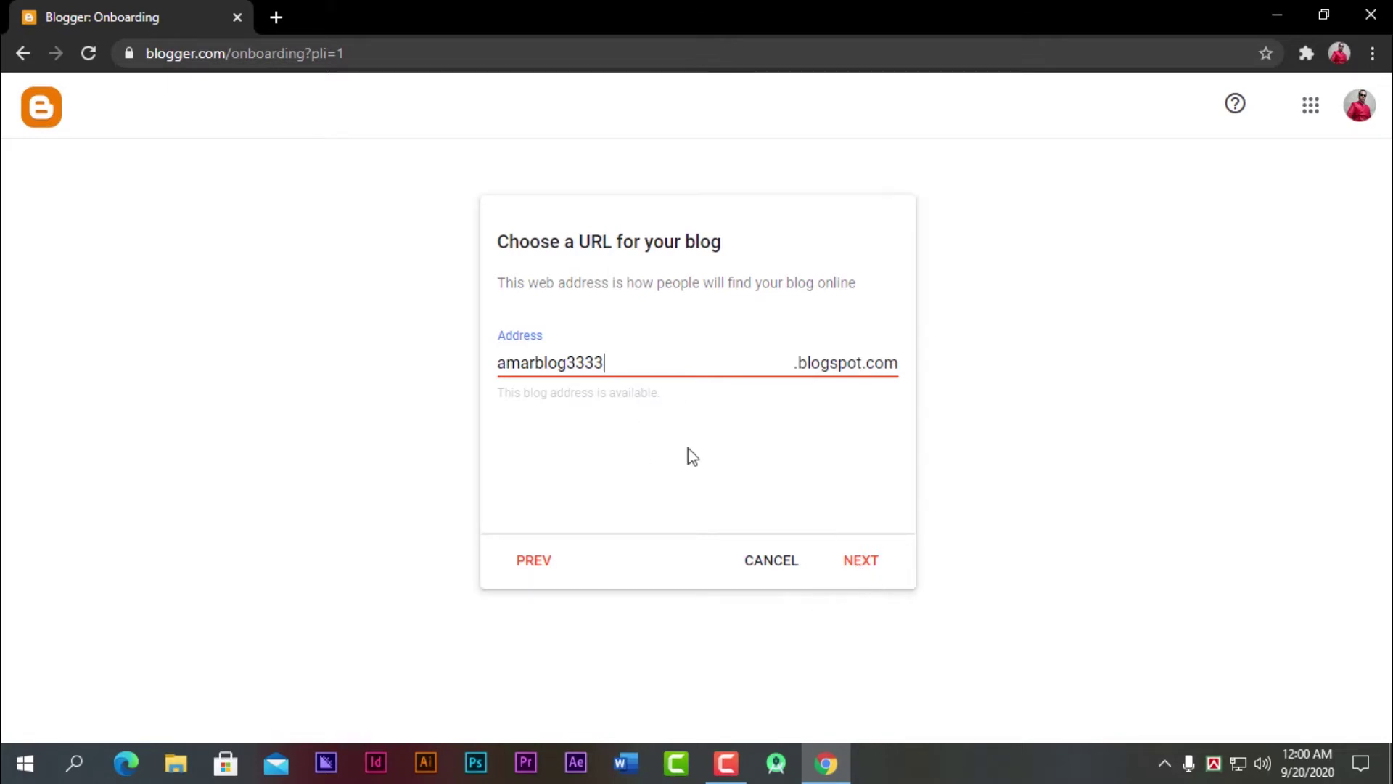
pyautogui.moveTo(624, 350); pyautogui.dragTo(454, 364)
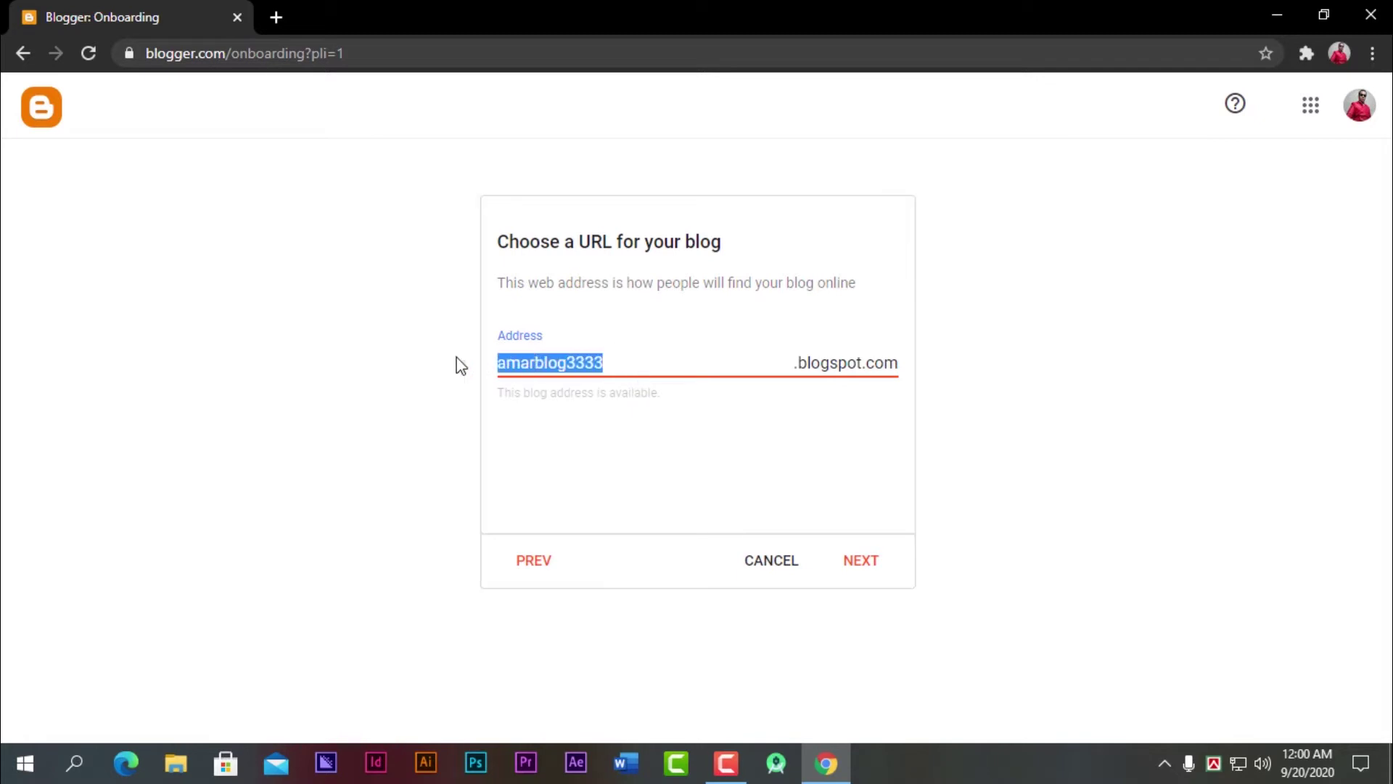
pyautogui.click(862, 569)
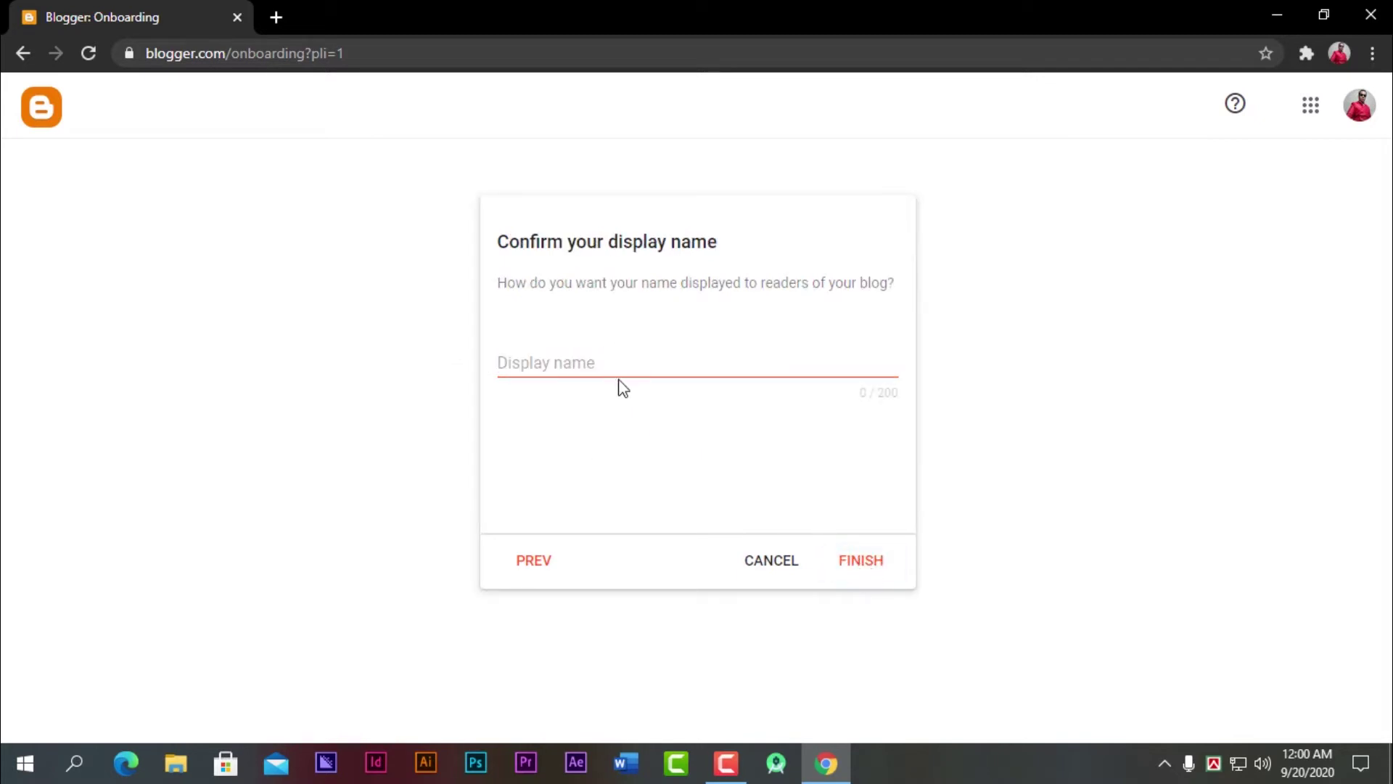
# - Enter a display name to finish creating the blog, and dismiss the European Union cookie notice
pyautogui.click(601, 363)
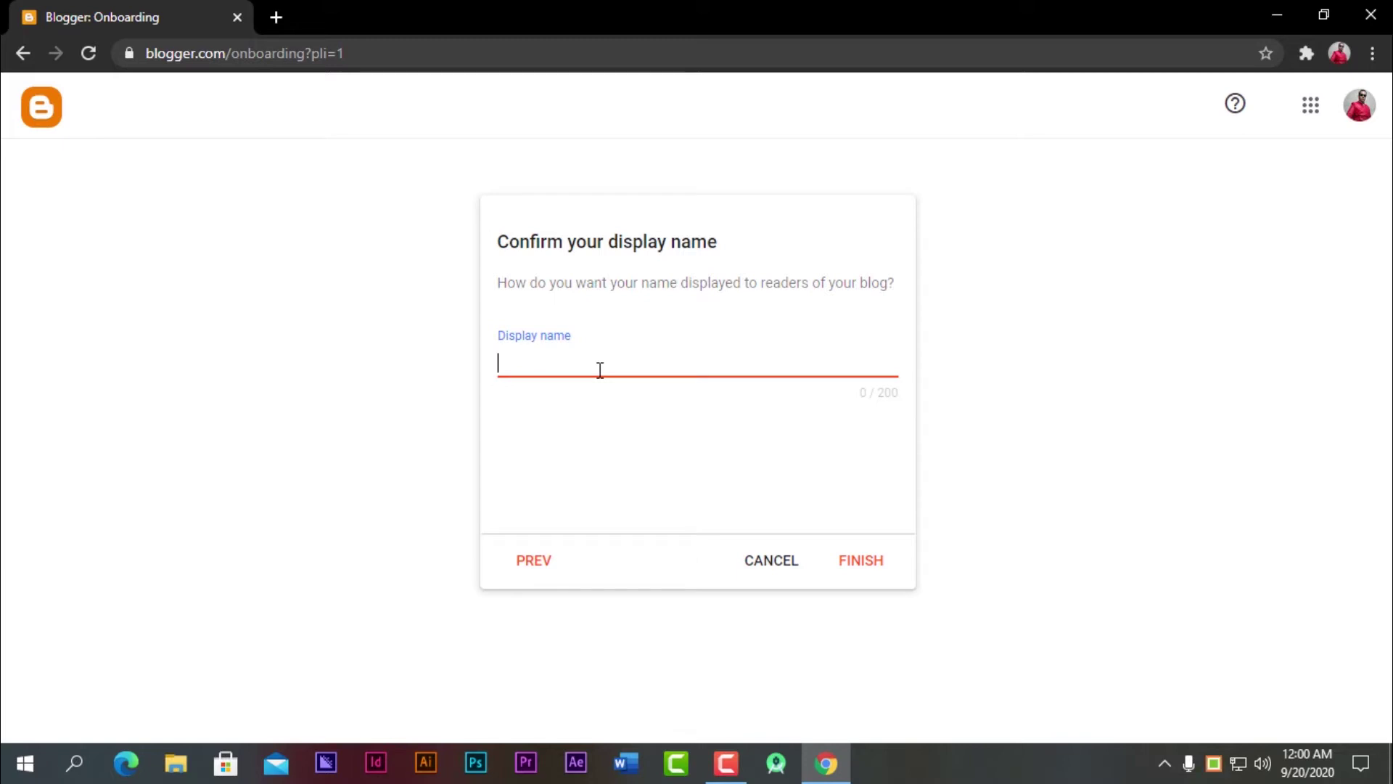
pyautogui.write('অমা')
pyautogui.click(865, 567)
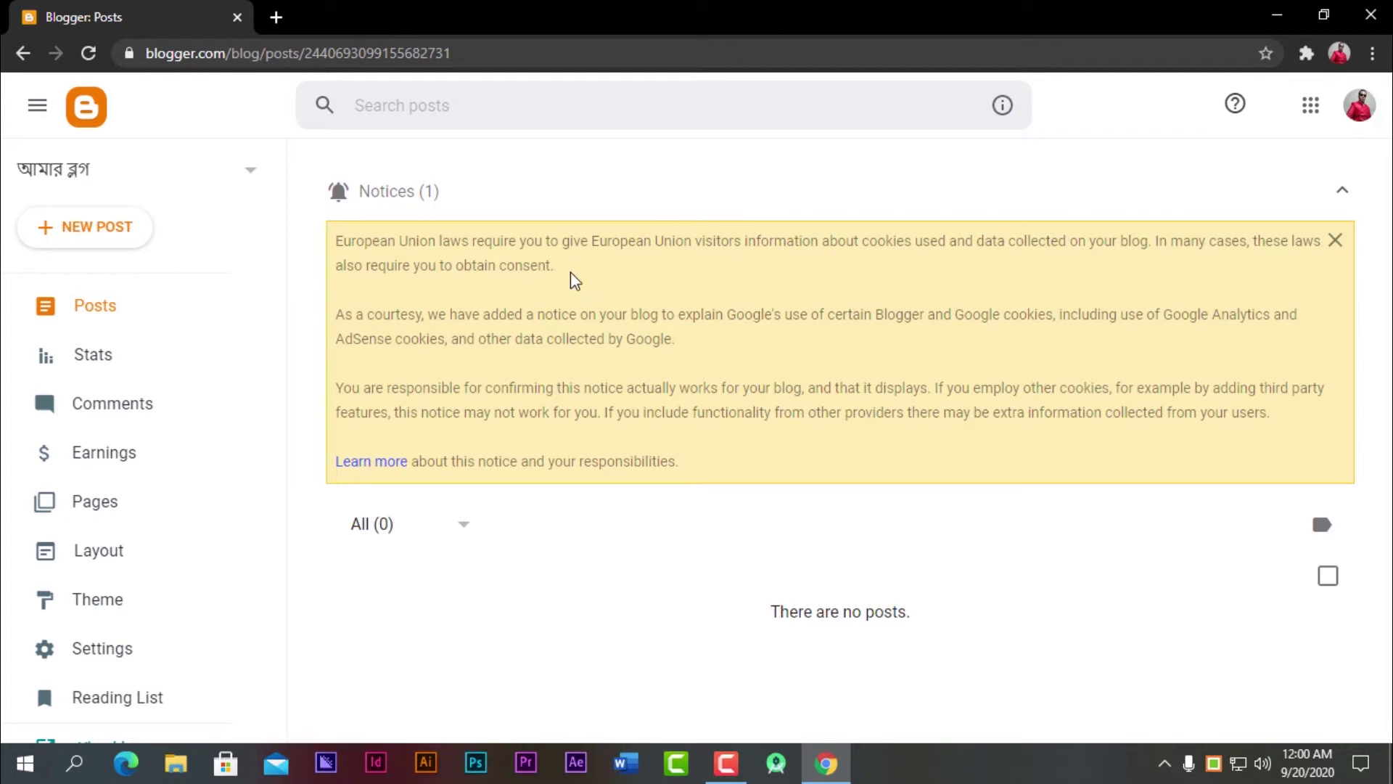
pyautogui.click(1336, 242)
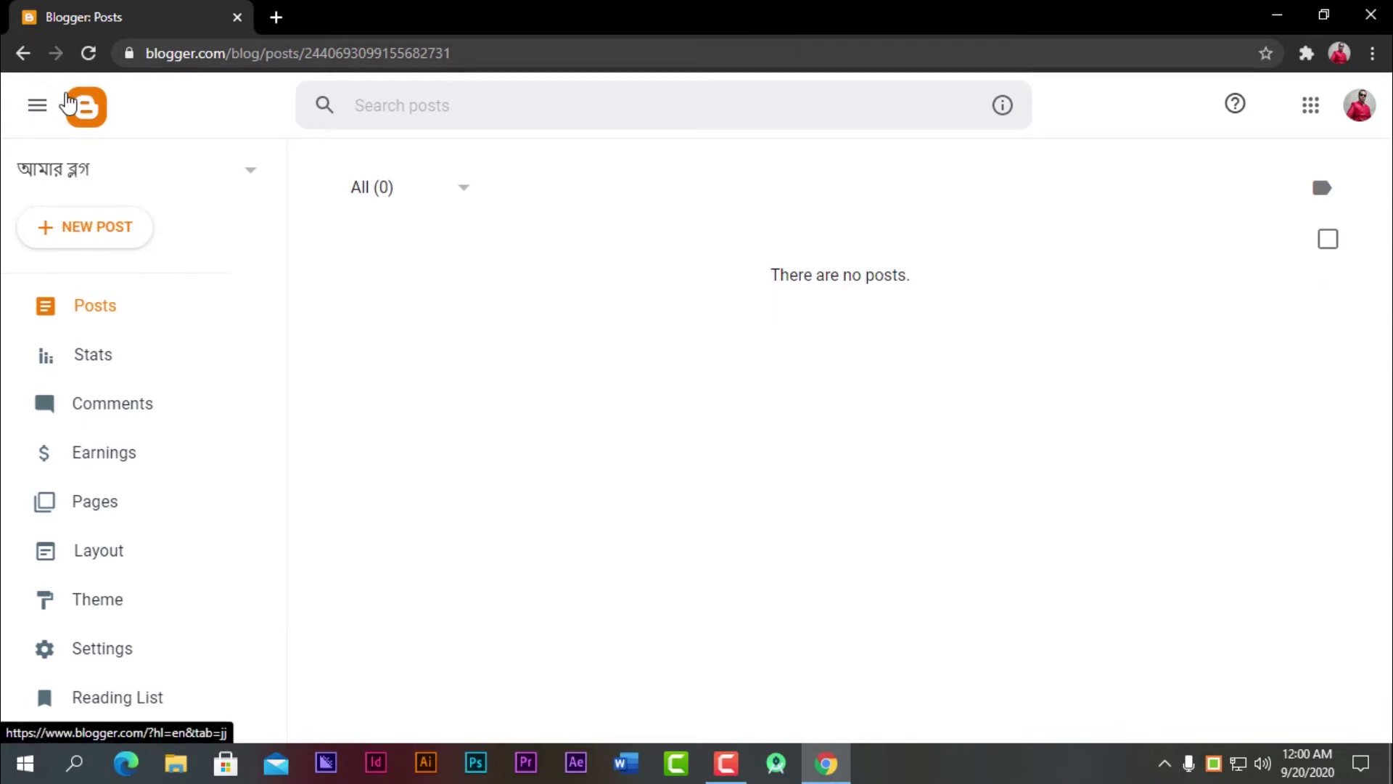
# - Examine the new account's list of blogs and the option for creating another one, keeping আমার ব্লগ selected
pyautogui.rightClick(78, 172)
pyautogui.press('Escape')
pyautogui.click(55, 174)
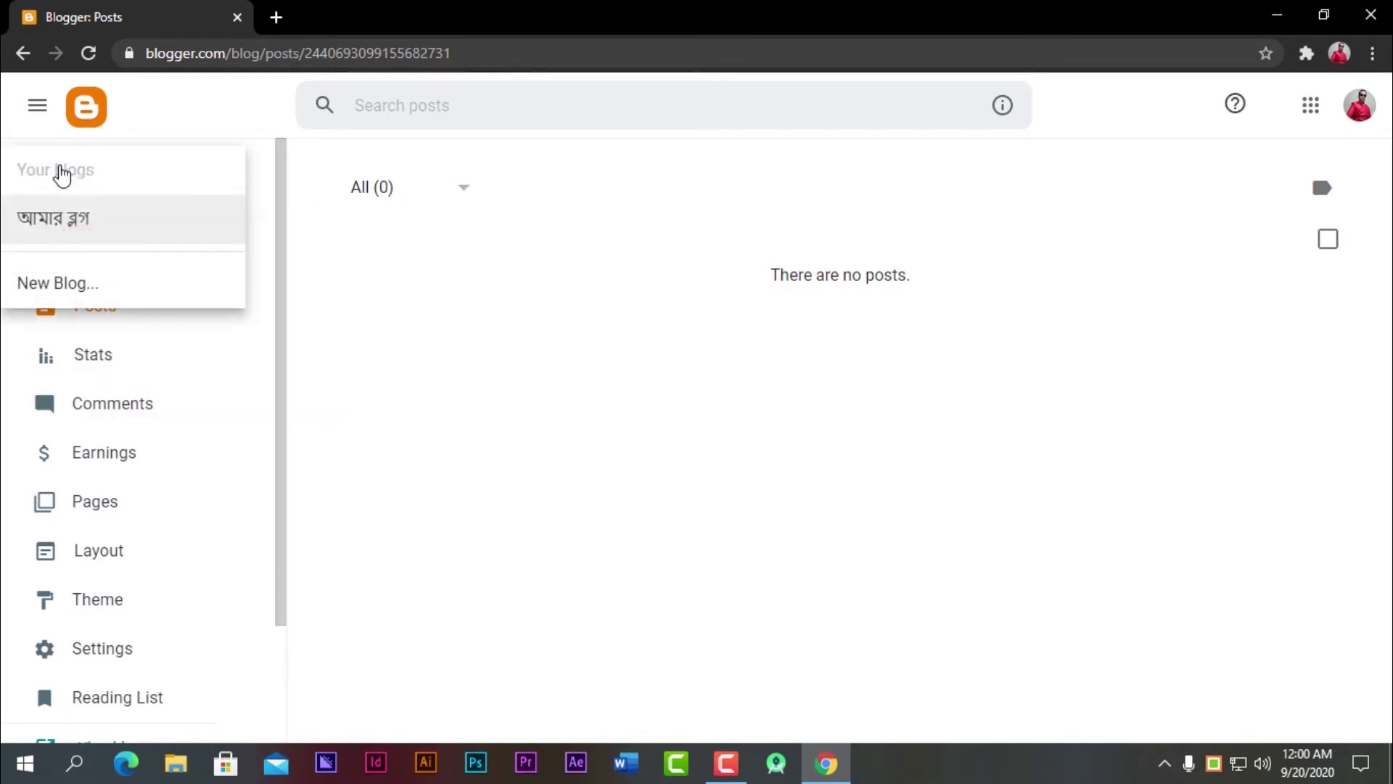
pyautogui.rightClick(69, 225)
pyautogui.press('Escape')
pyautogui.click(51, 174)
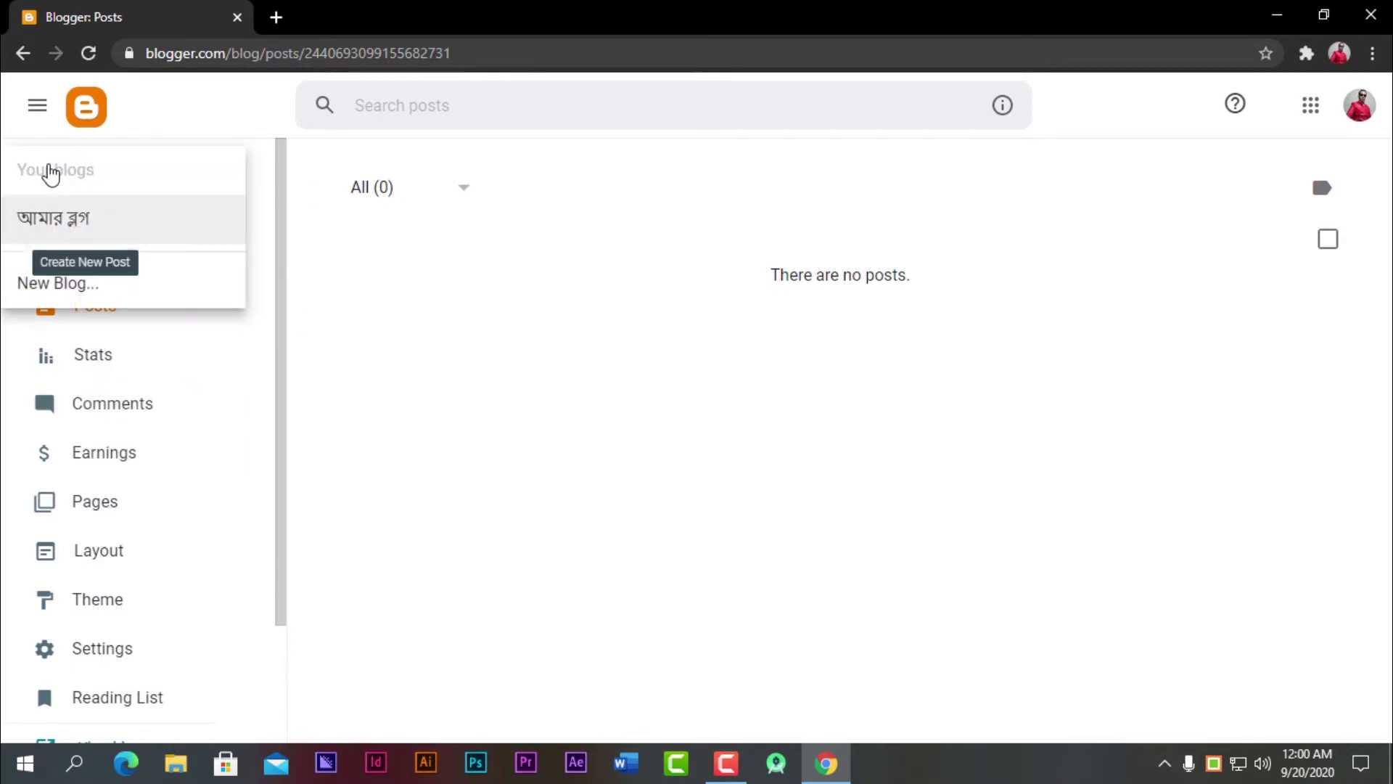
pyautogui.click(53, 231)
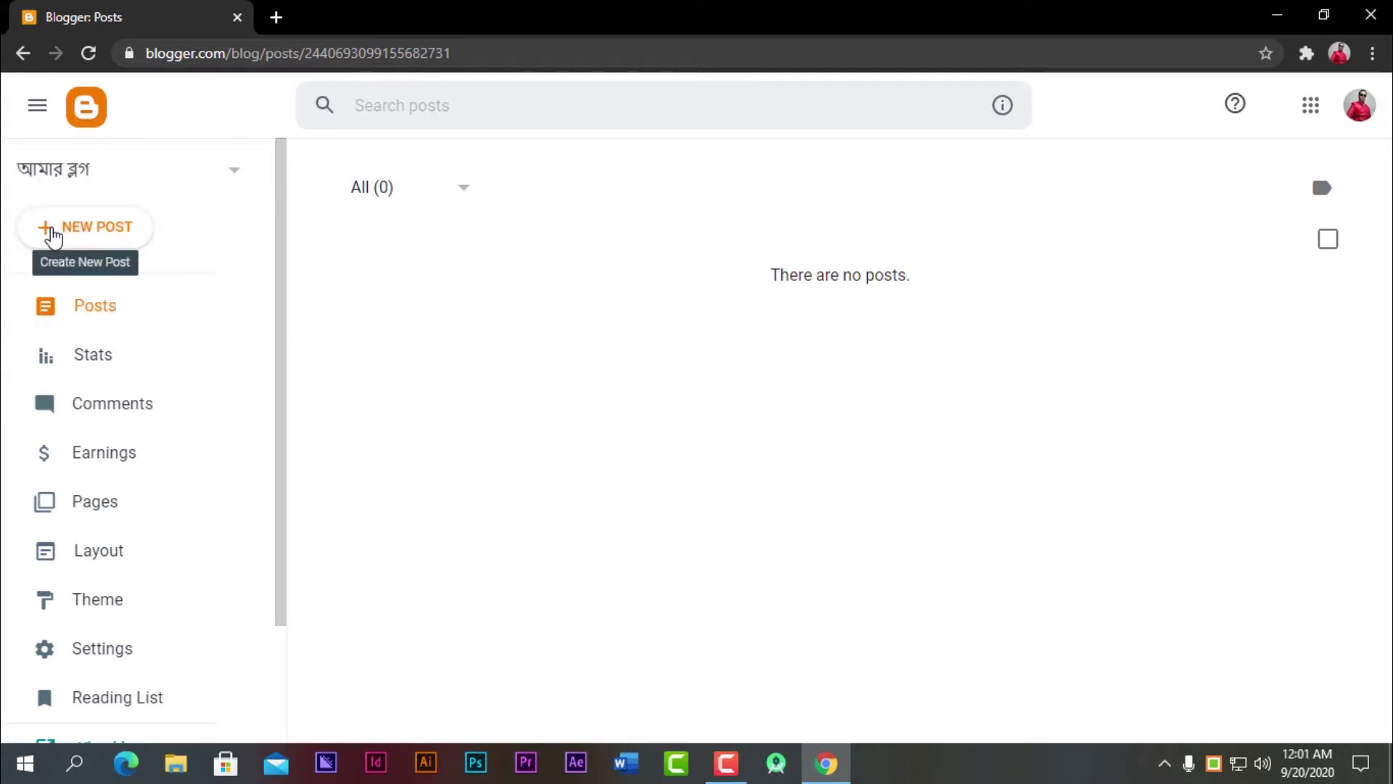
pyautogui.click(233, 175)
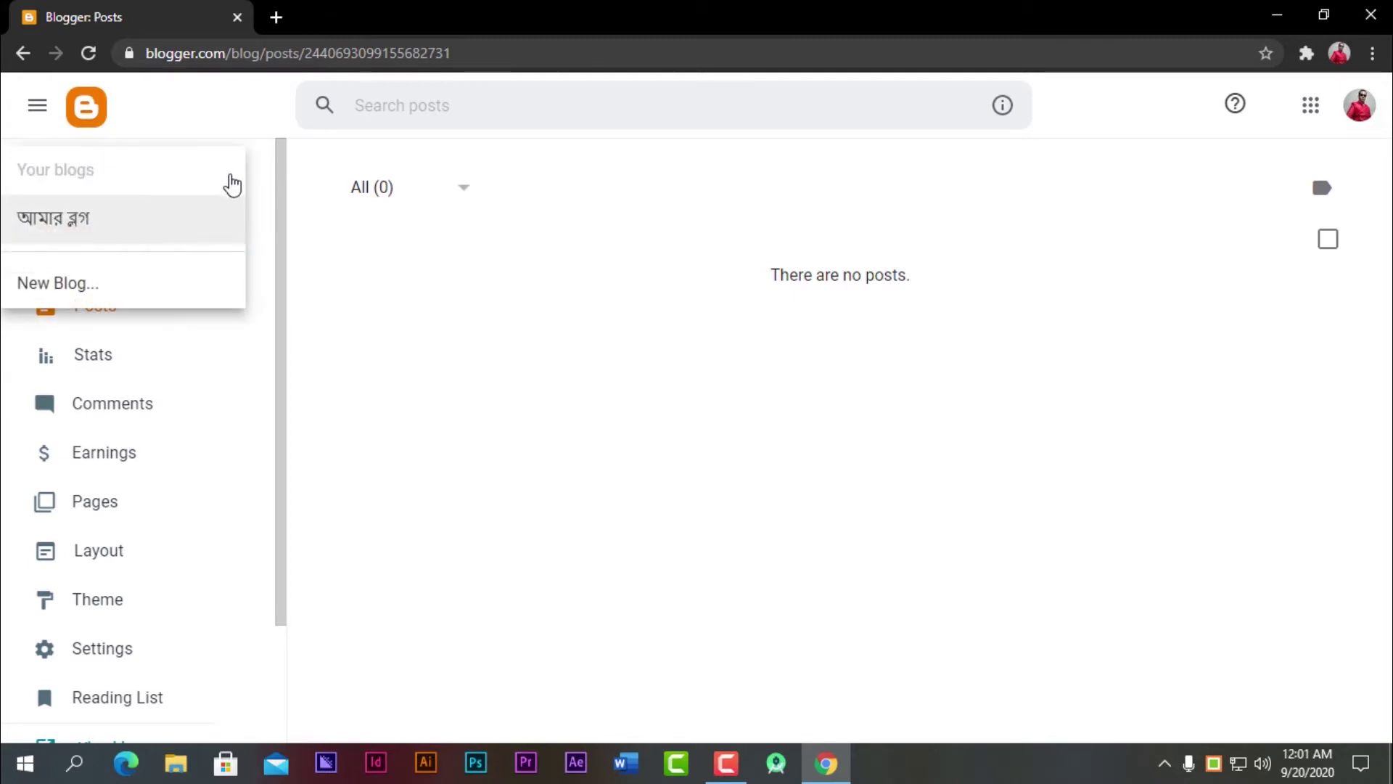
pyautogui.click(107, 234)
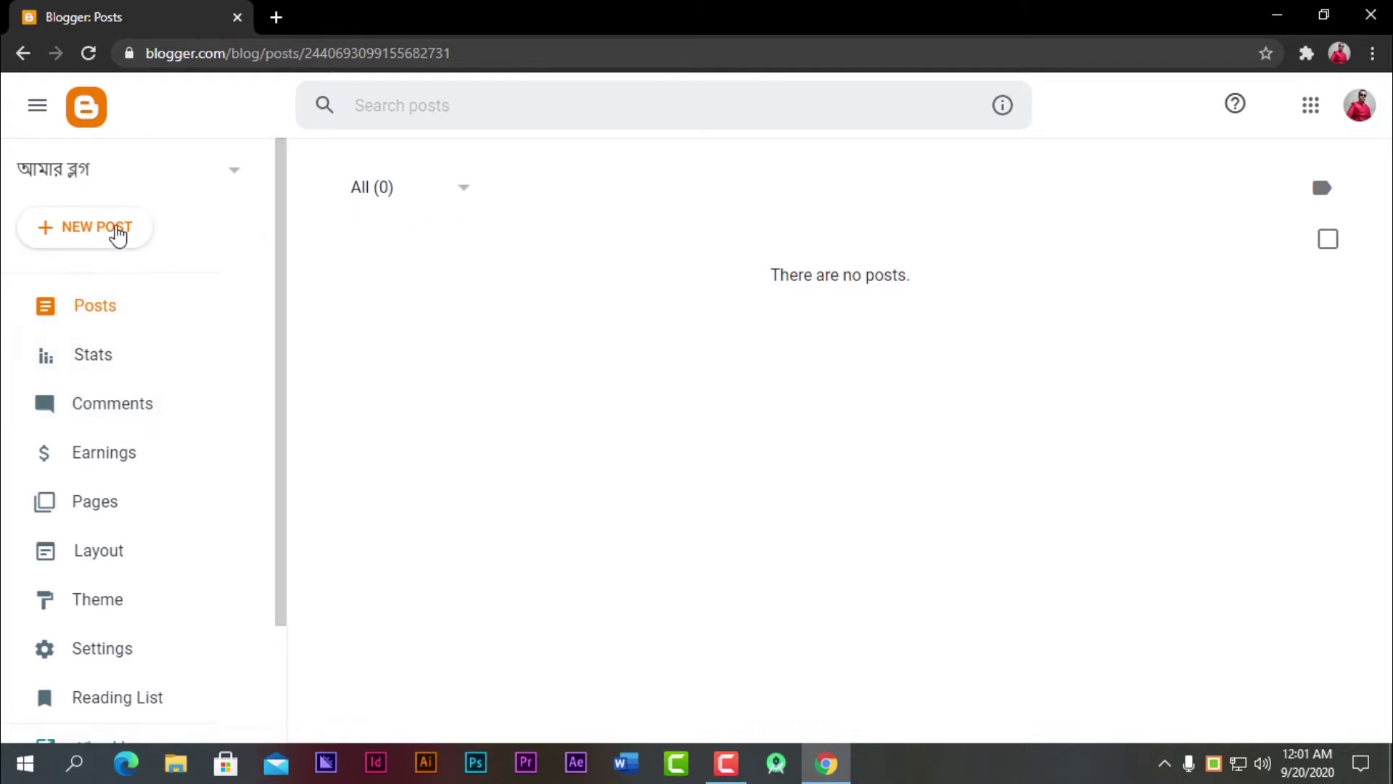
pyautogui.click(223, 177)
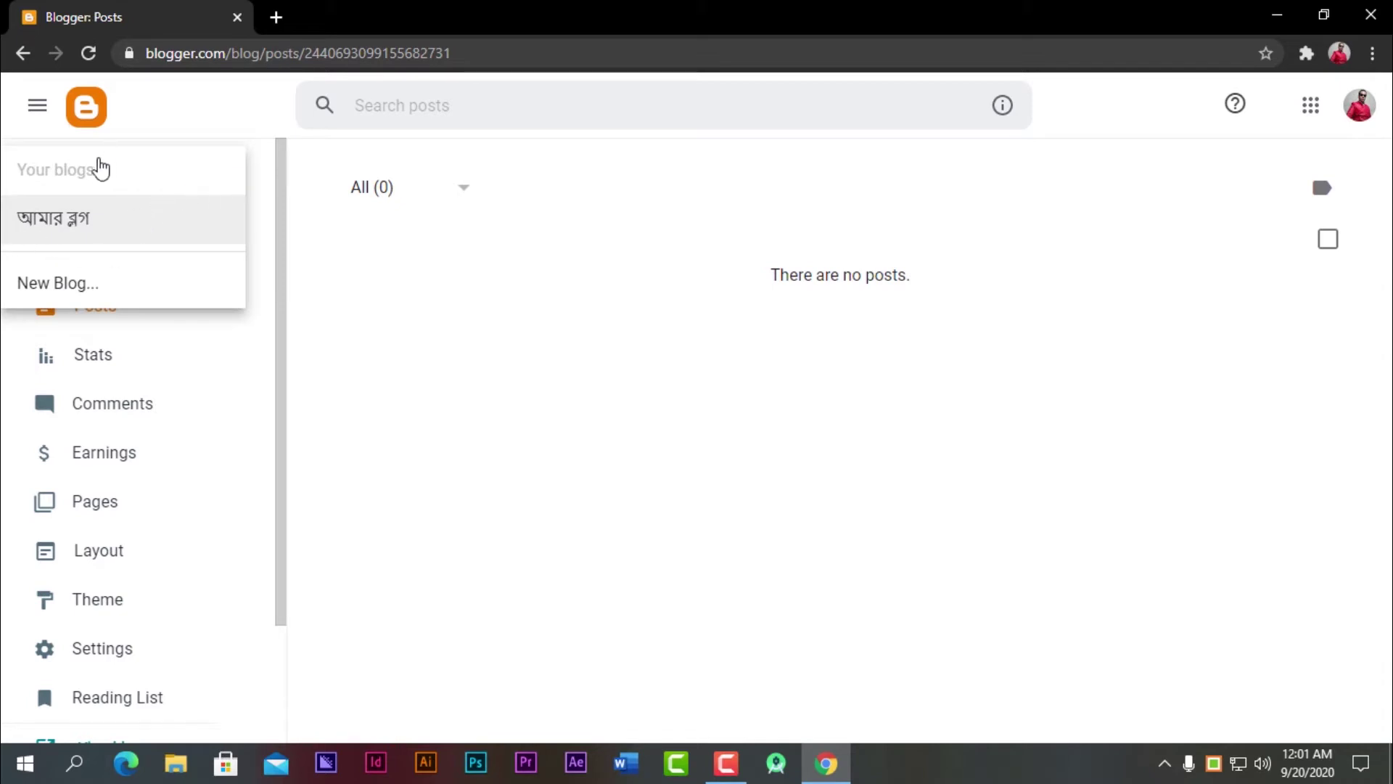
pyautogui.click(376, 258)
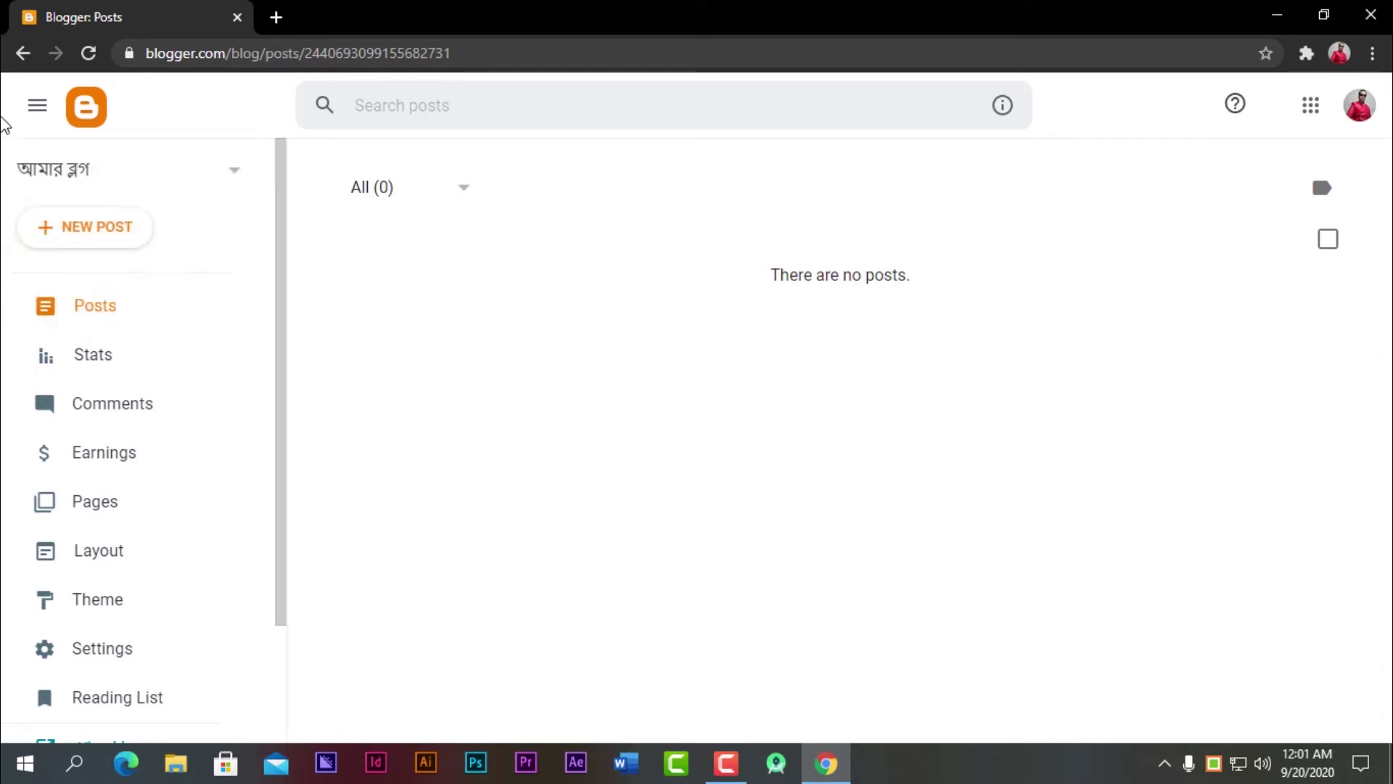
# - Collapse and restore the dashboard's navigation, and look over the Posts page with its post filter
pyautogui.click(26, 116)
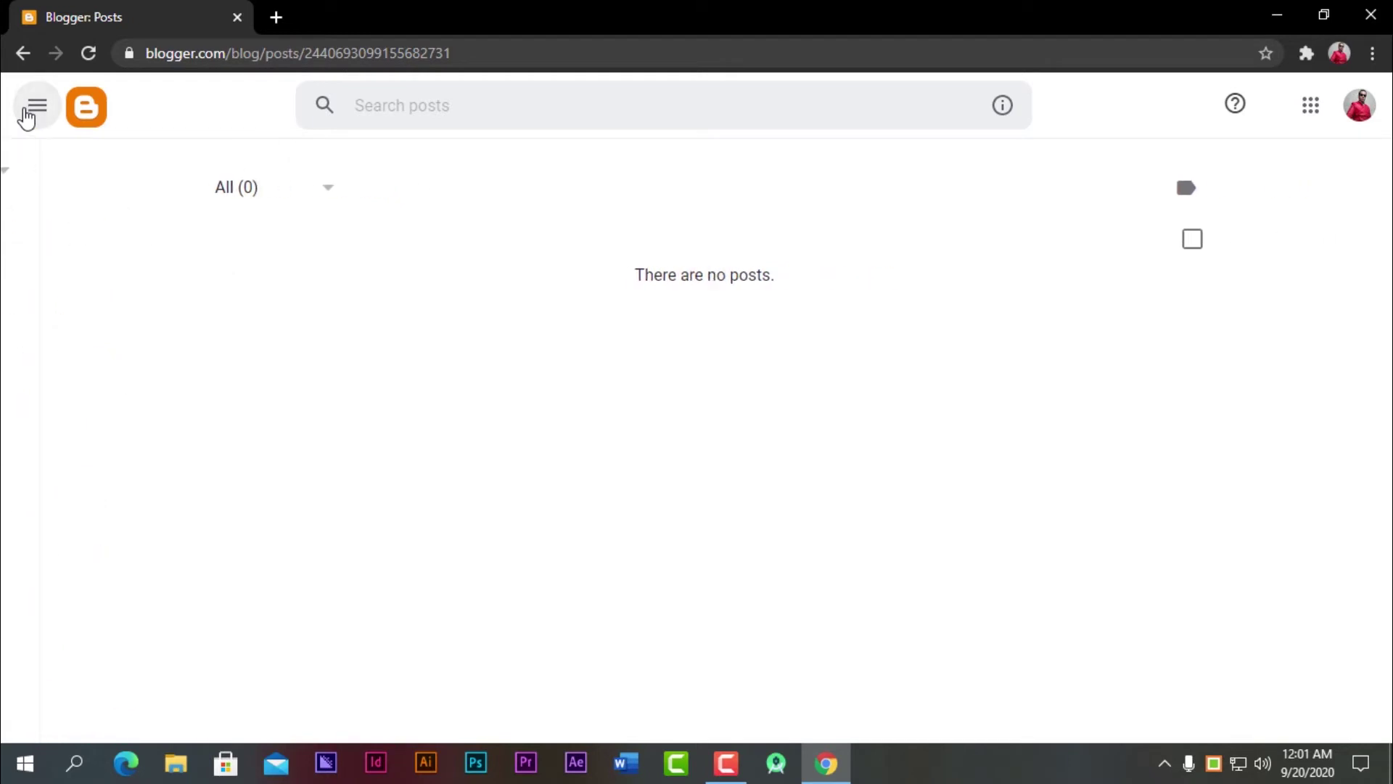
pyautogui.click(28, 117)
pyautogui.click(109, 314)
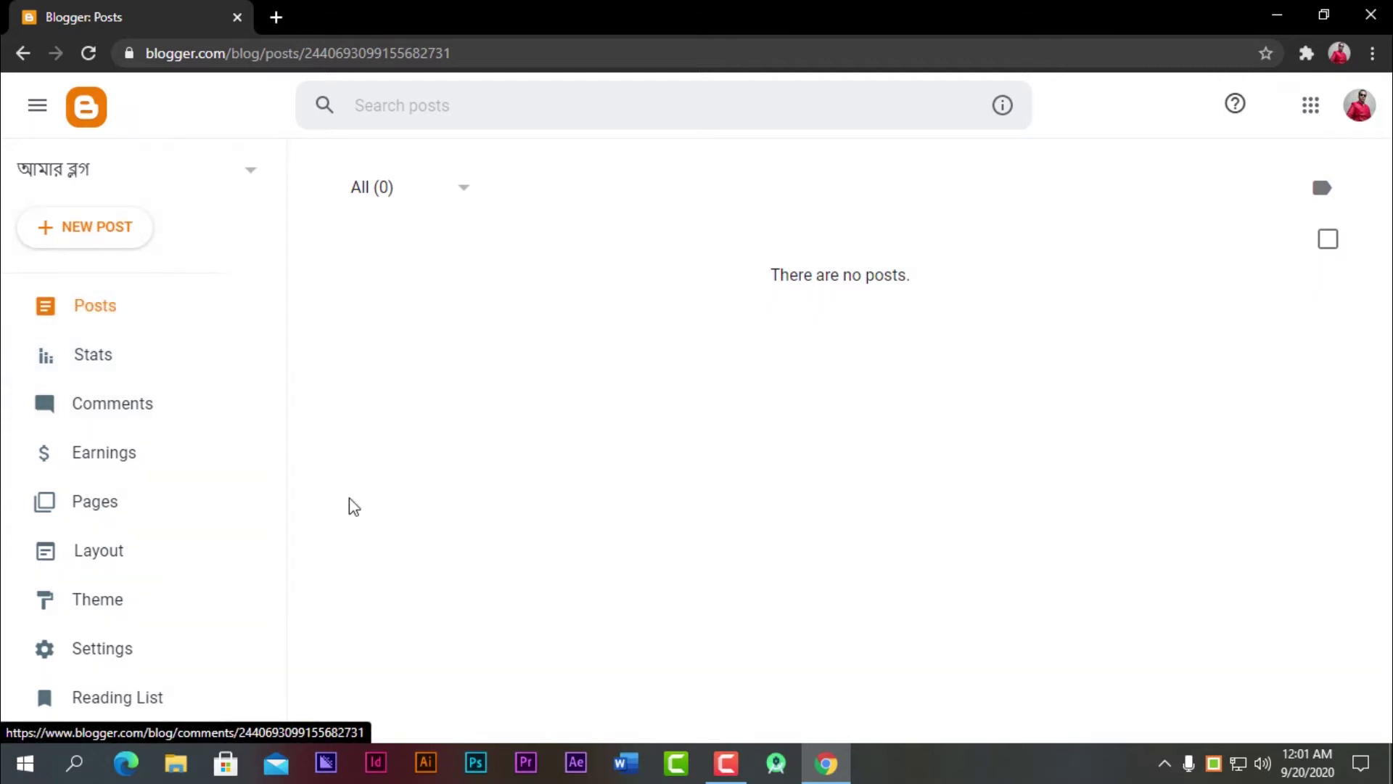
pyautogui.click(457, 194)
pyautogui.click(563, 336)
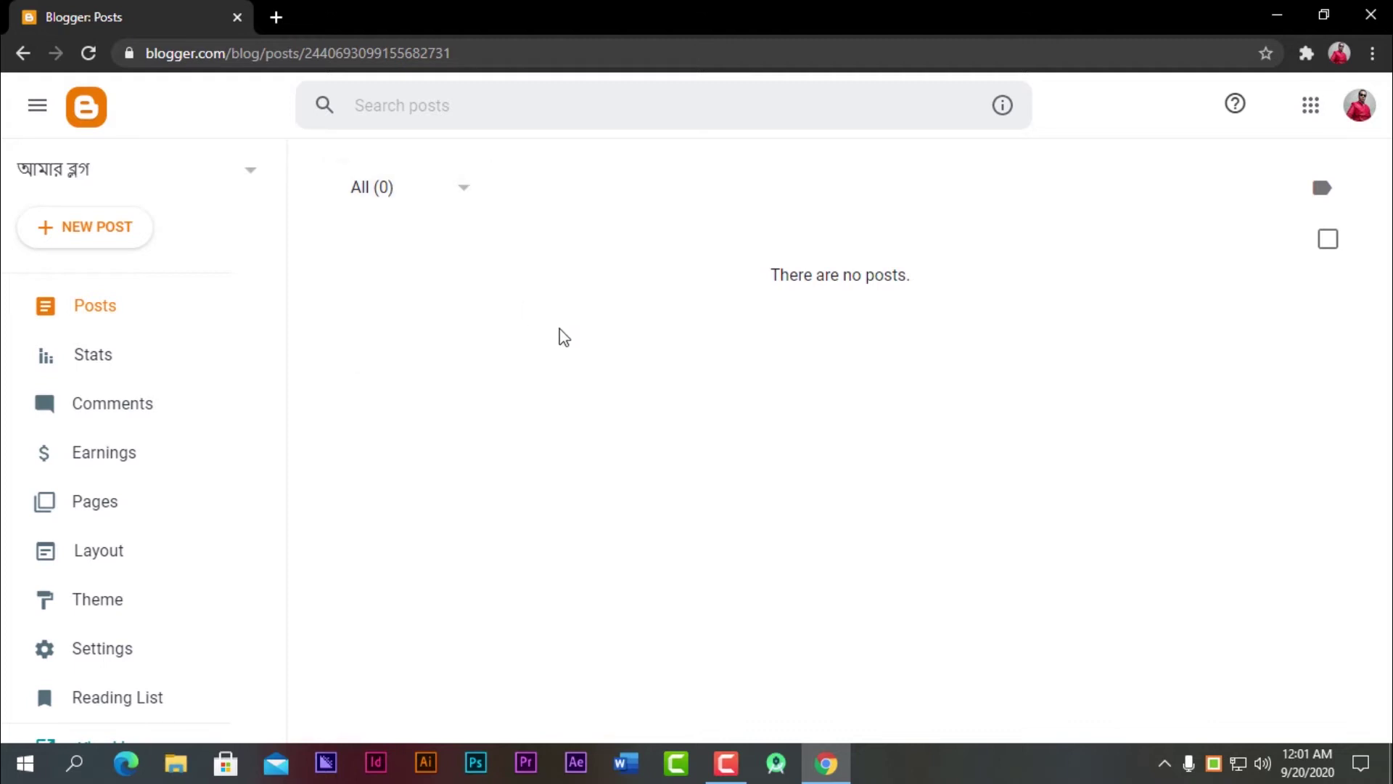
pyautogui.click(102, 308)
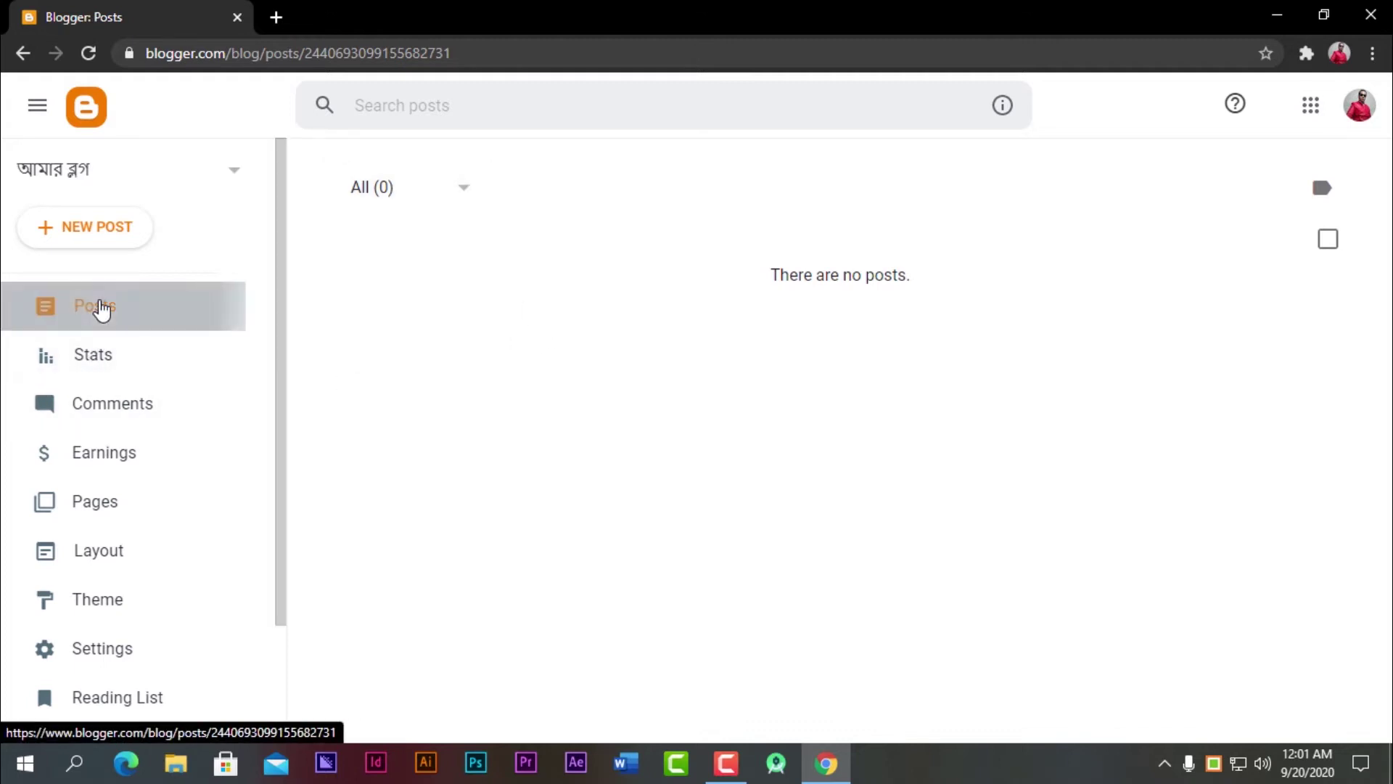
# - Start a new post and enter আমার ব্লগ ১ম পোষ্ট as its body text
pyautogui.click(113, 241)
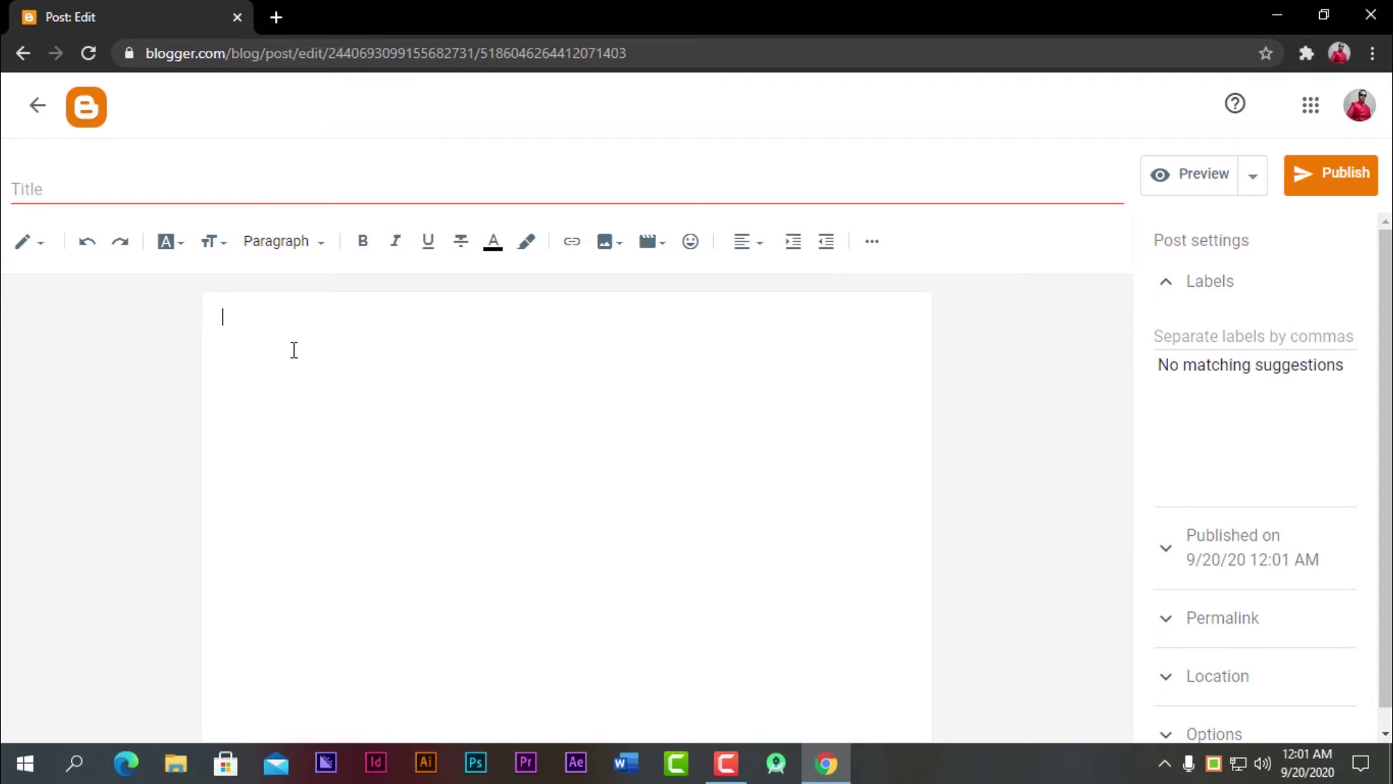
pyautogui.write('আমার ব্লগ ১ম পোষ্ট')
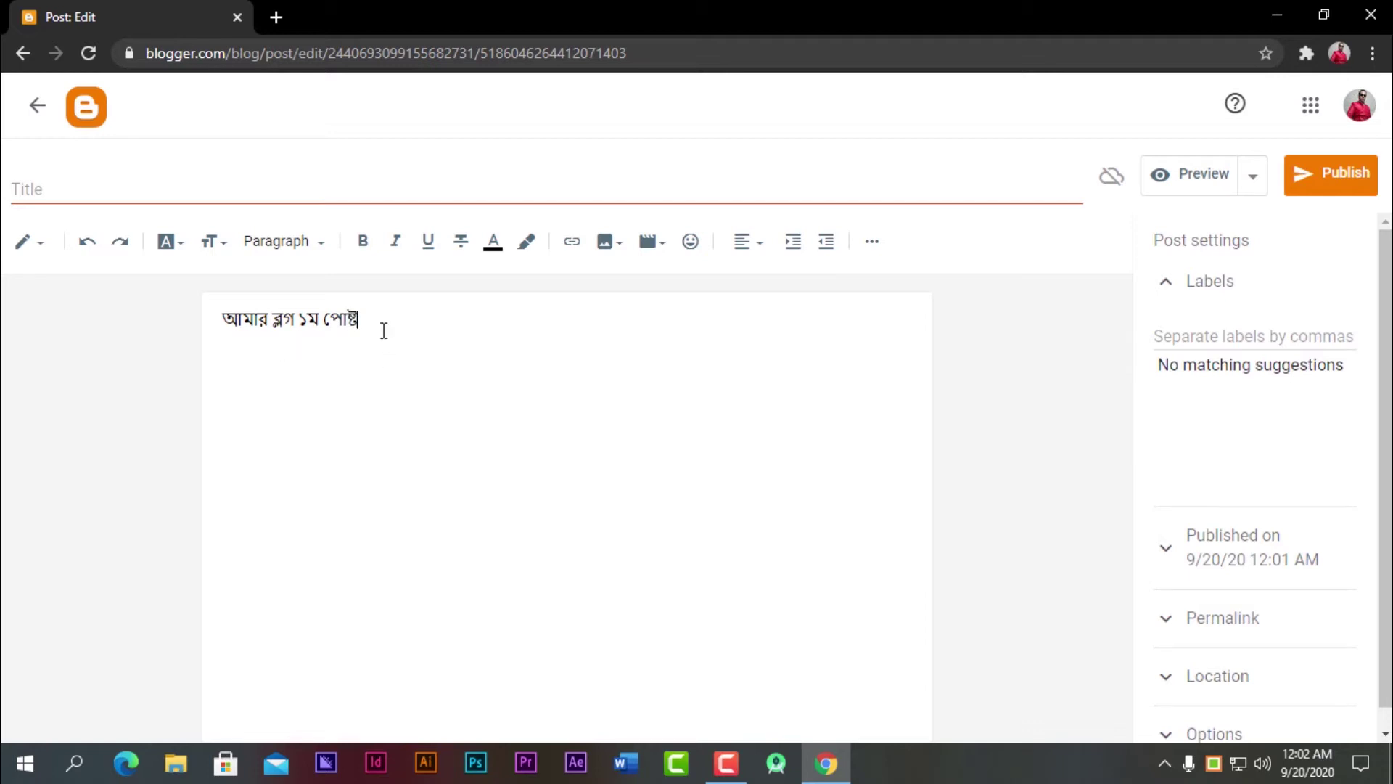
pyautogui.click(234, 192)
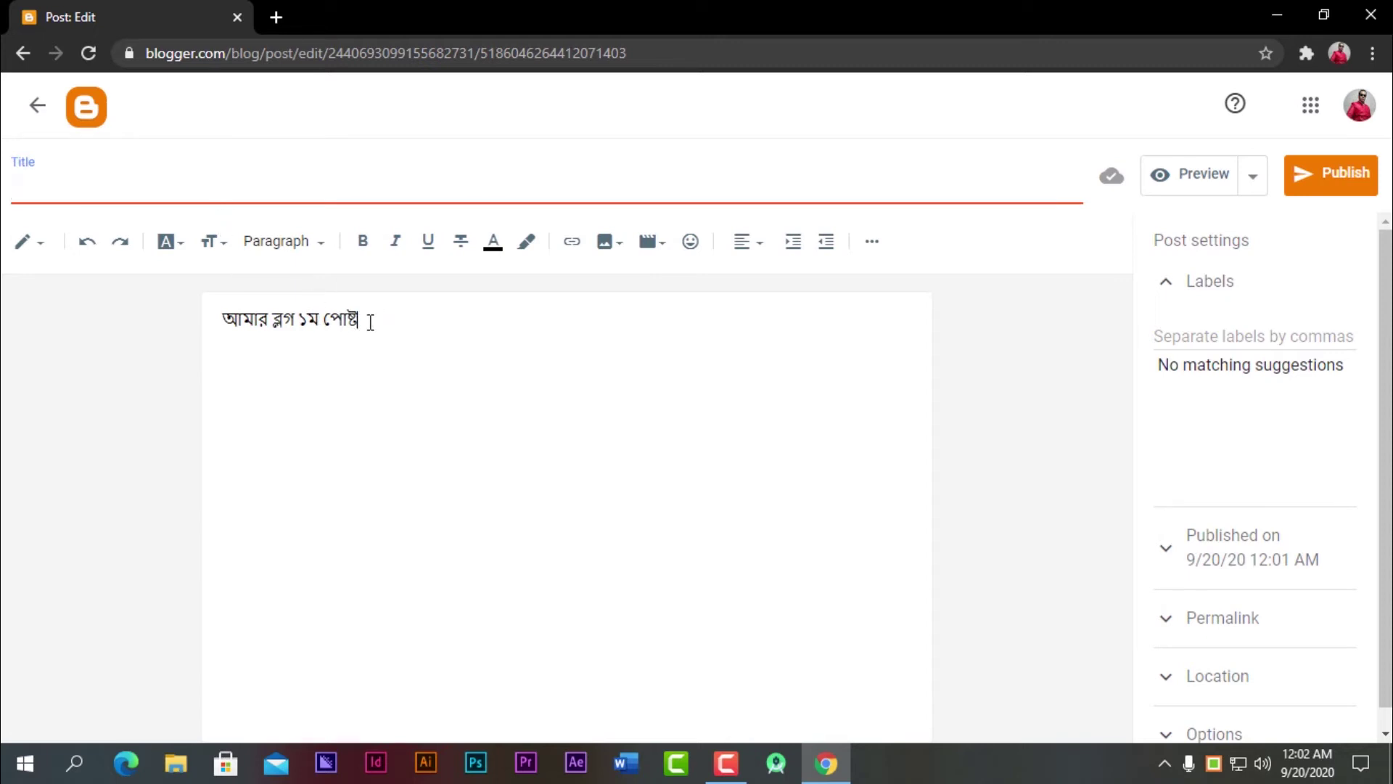
# - Clear the text from the post body and title the post আমার বাংলাদেশ
pyautogui.moveTo(370, 322); pyautogui.dragTo(198, 350)
pyautogui.click(193, 199)
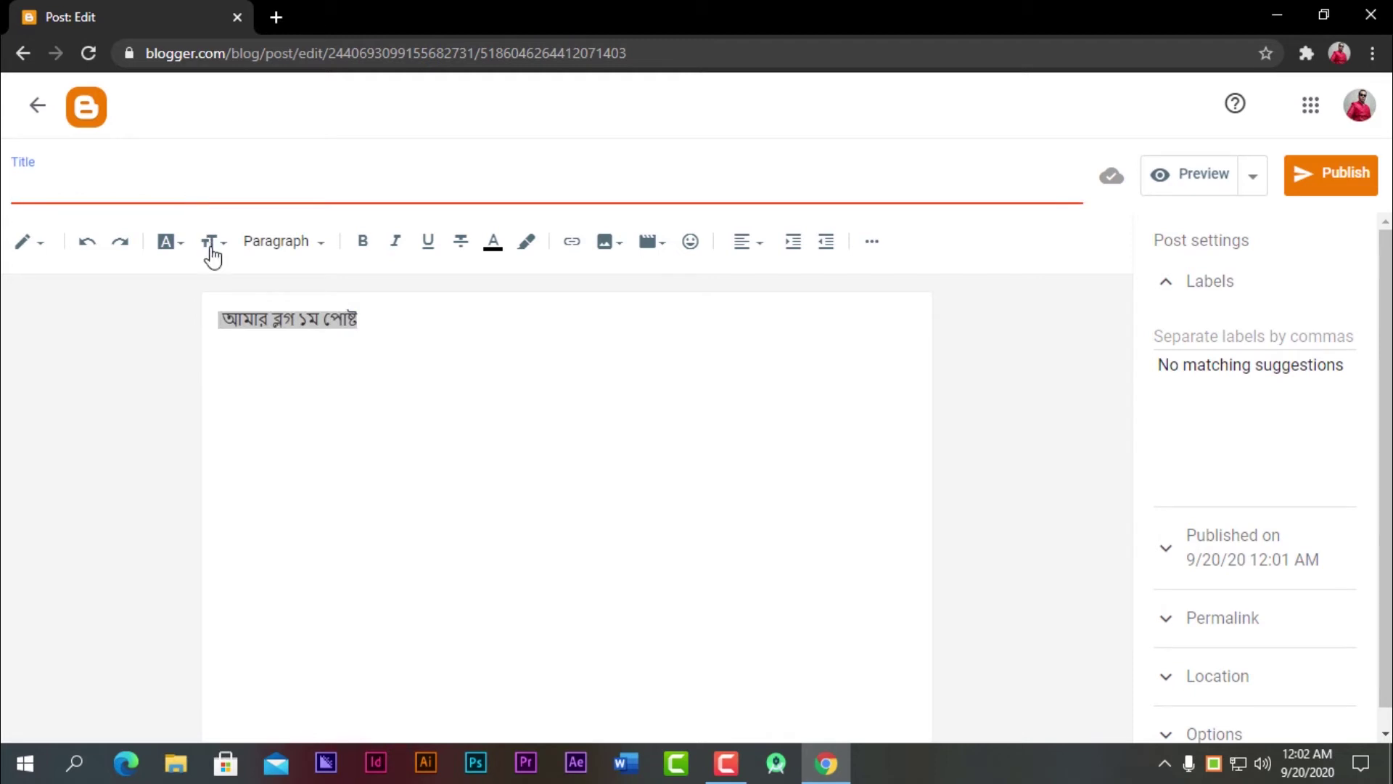
pyautogui.moveTo(357, 323); pyautogui.dragTo(192, 221)
pyautogui.click(173, 194)
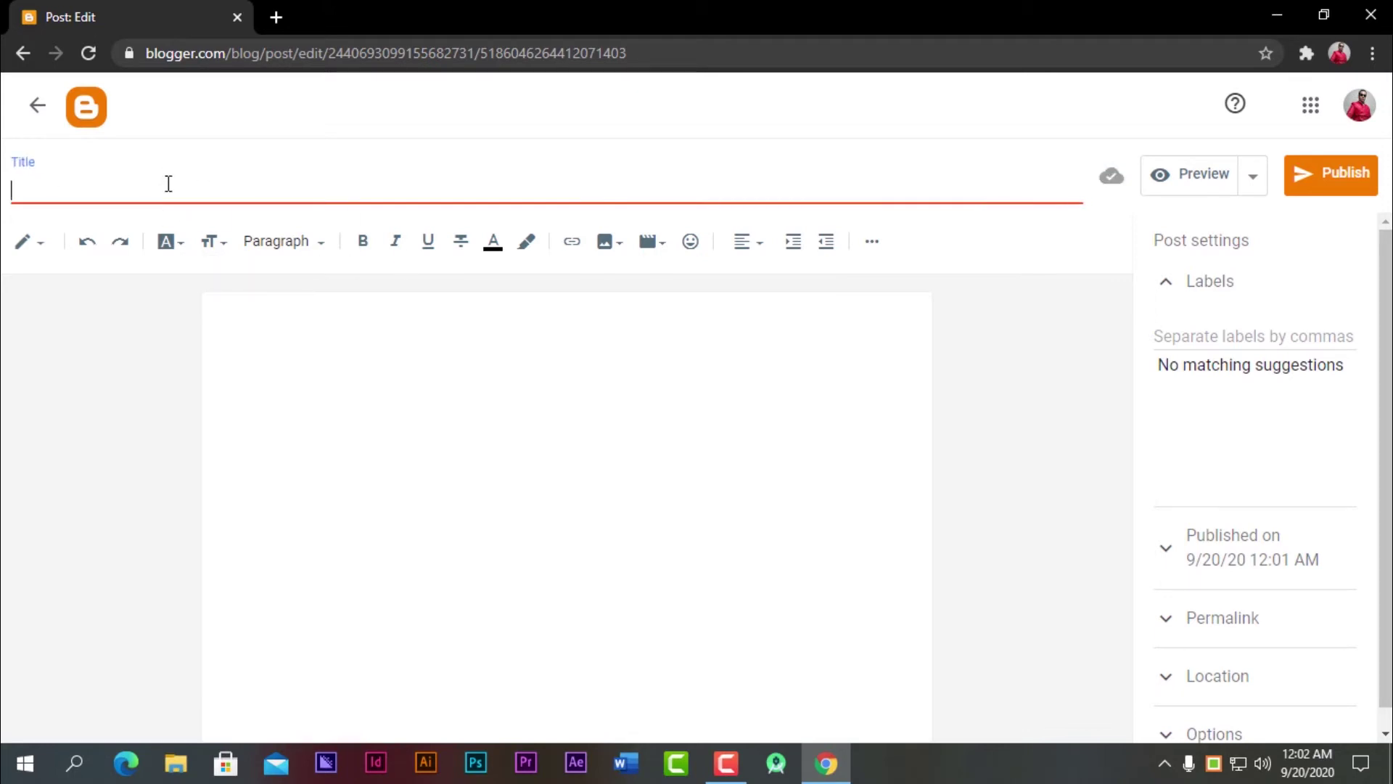
pyautogui.write('অ')
pyautogui.write('মার বর')
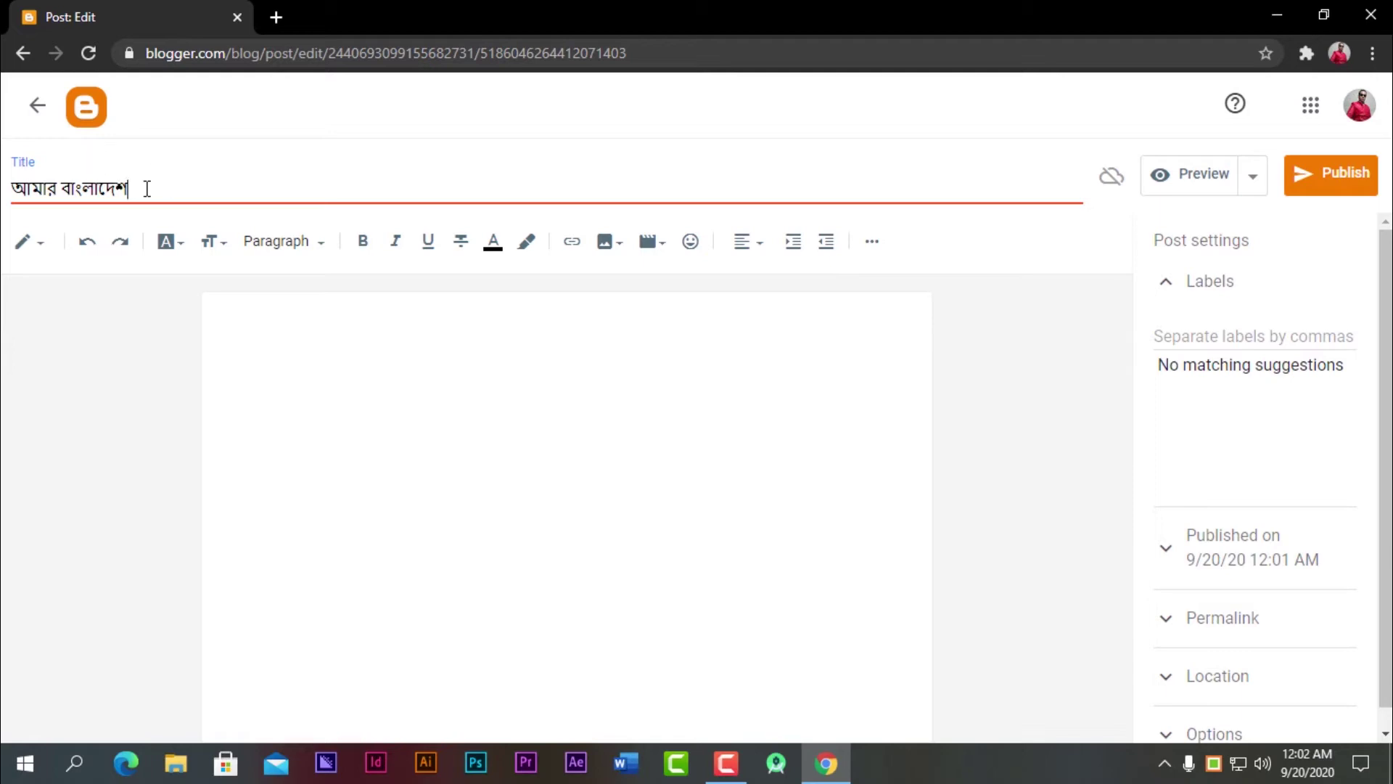
# - Write বাংলাদেশ আমাদের দেশ। ..... in the post body and insert the uploaded image IMG_20200919_113013.jpg below it
pyautogui.click(259, 320)
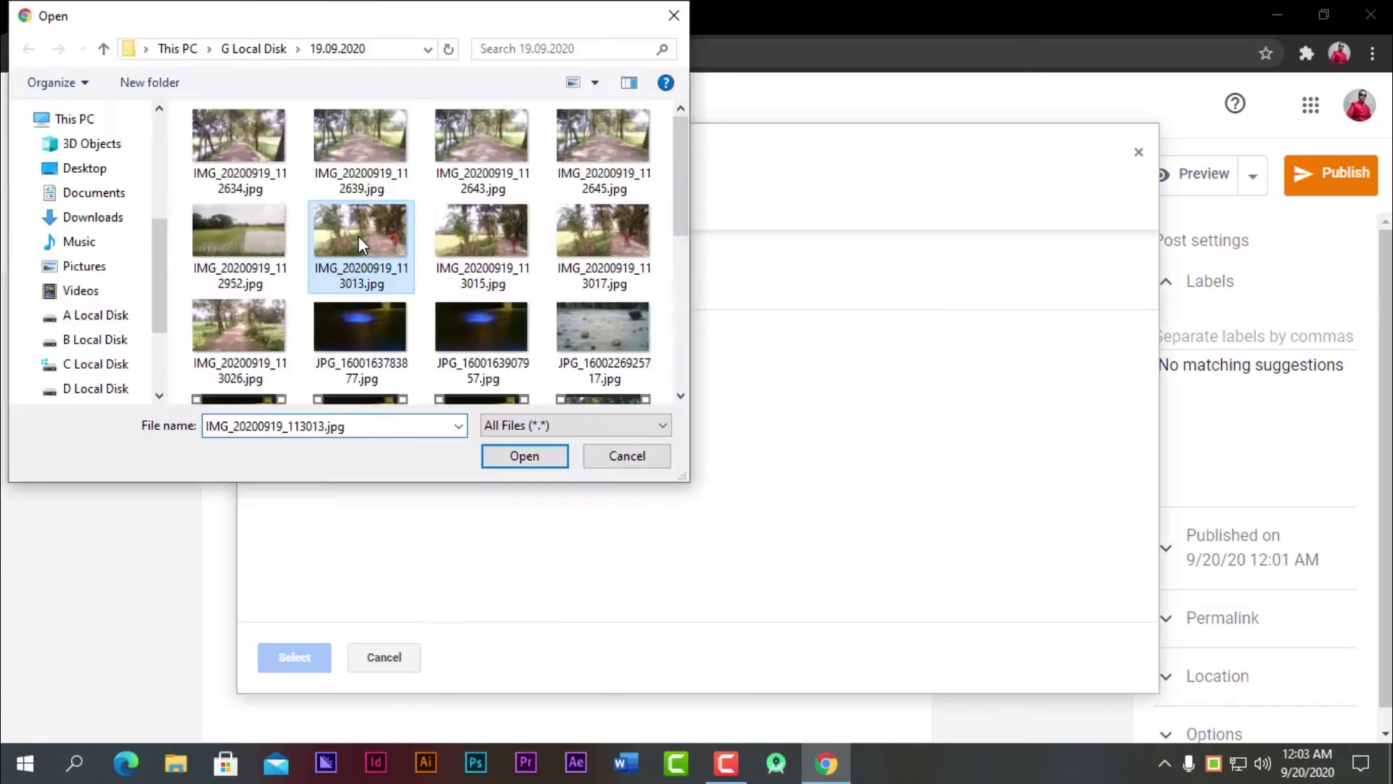
pyautogui.click(522, 454)
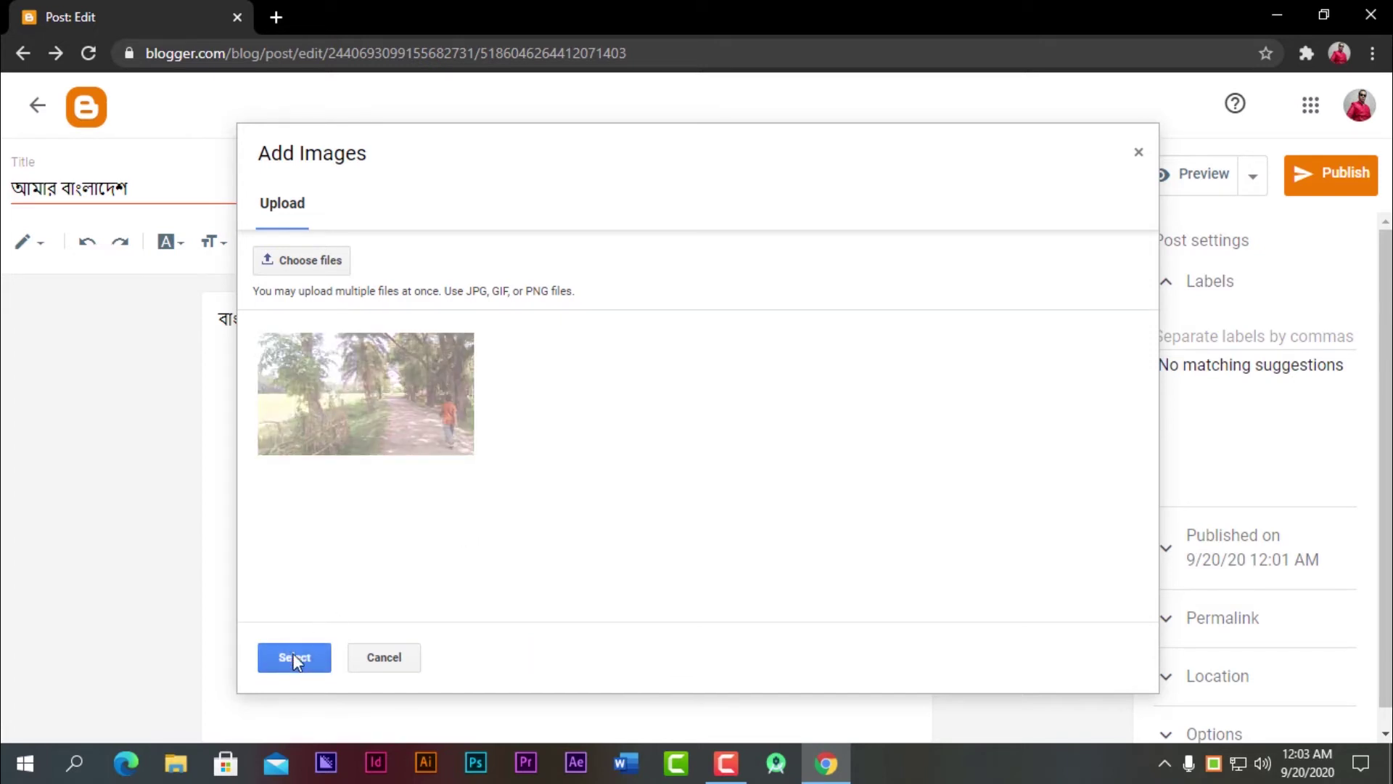
pyautogui.click(290, 661)
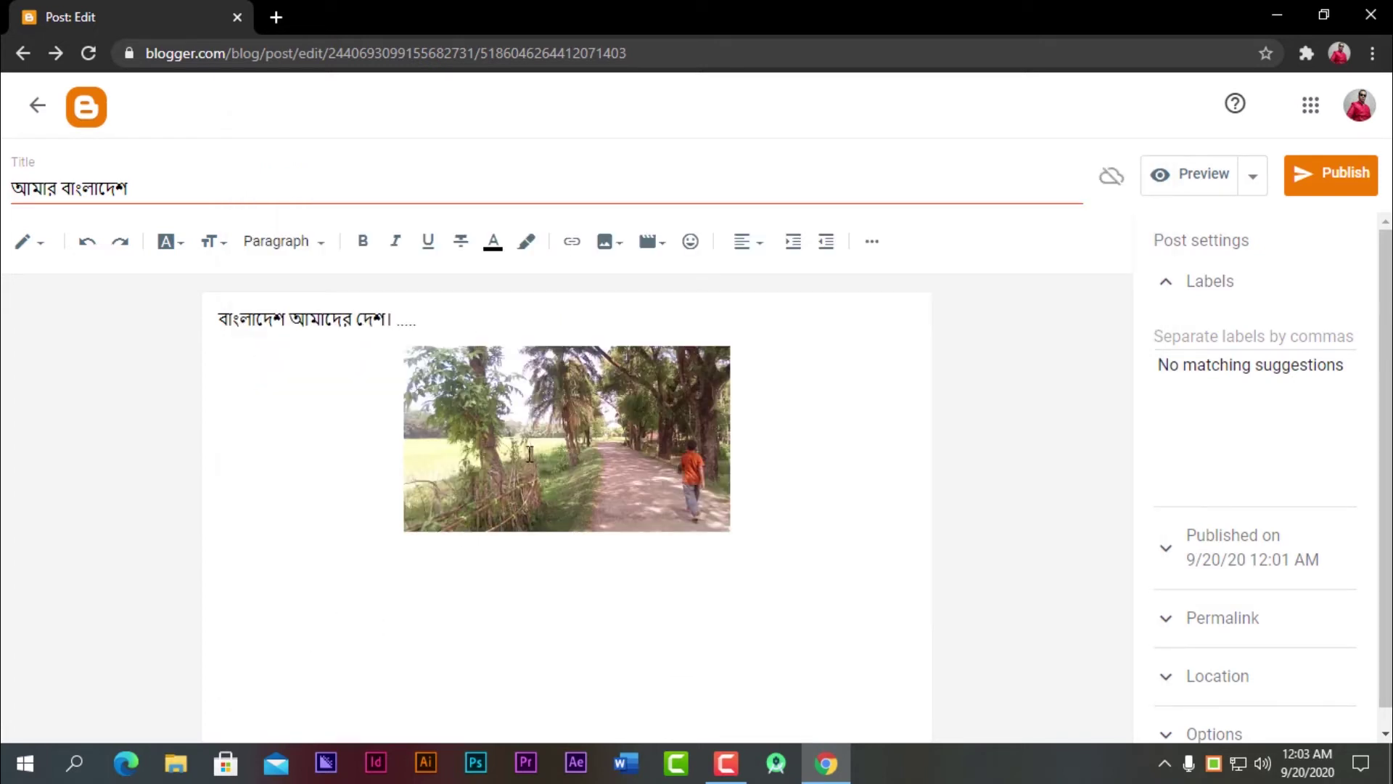
# - Set the size of the image in the post body to Large
pyautogui.click(521, 428)
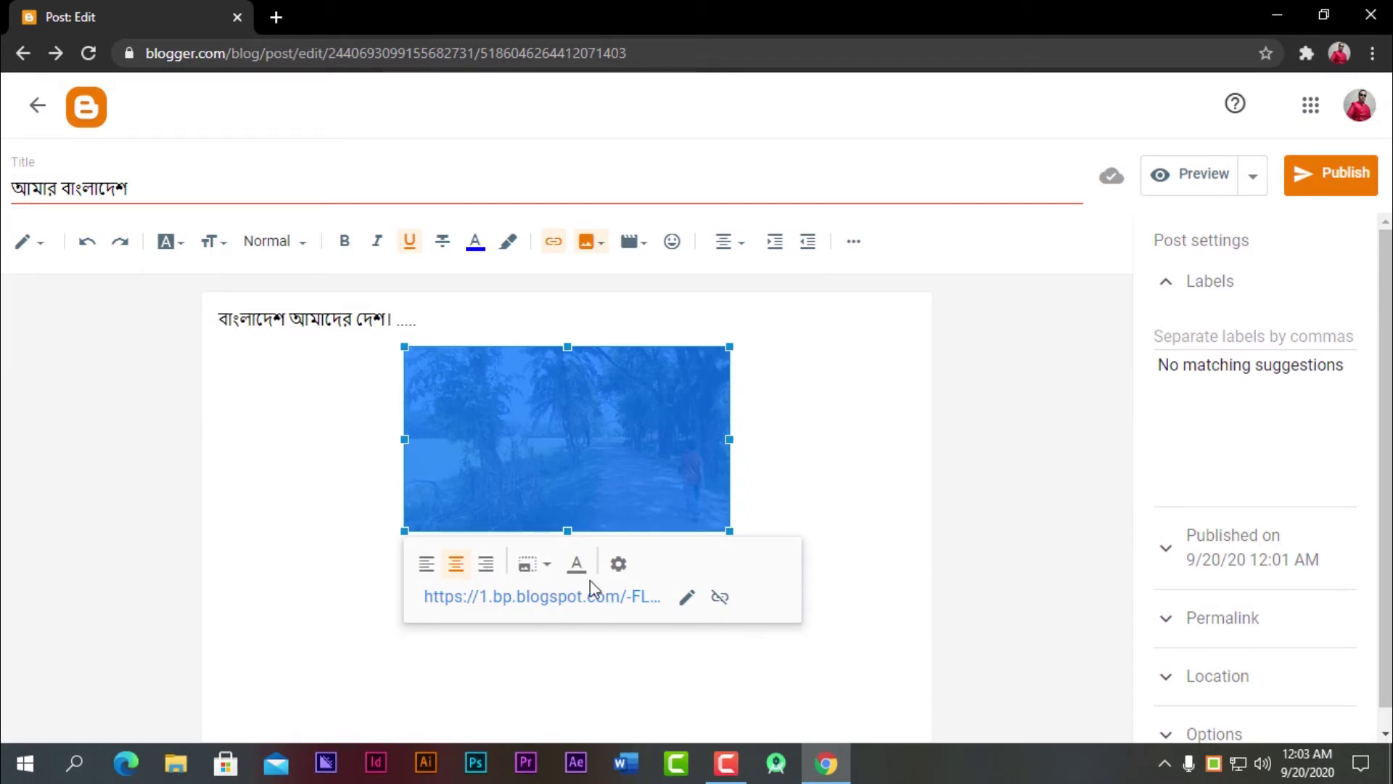
pyautogui.click(618, 564)
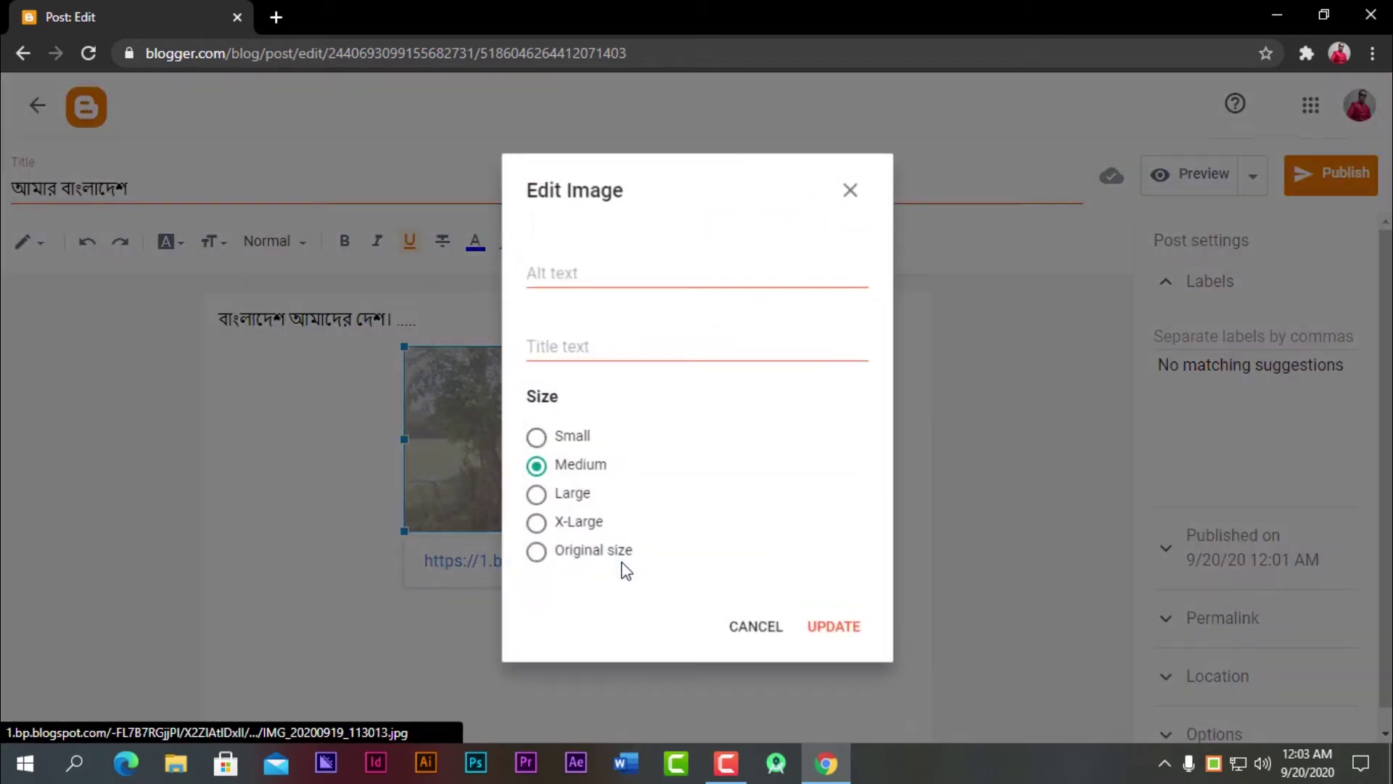
pyautogui.click(543, 497)
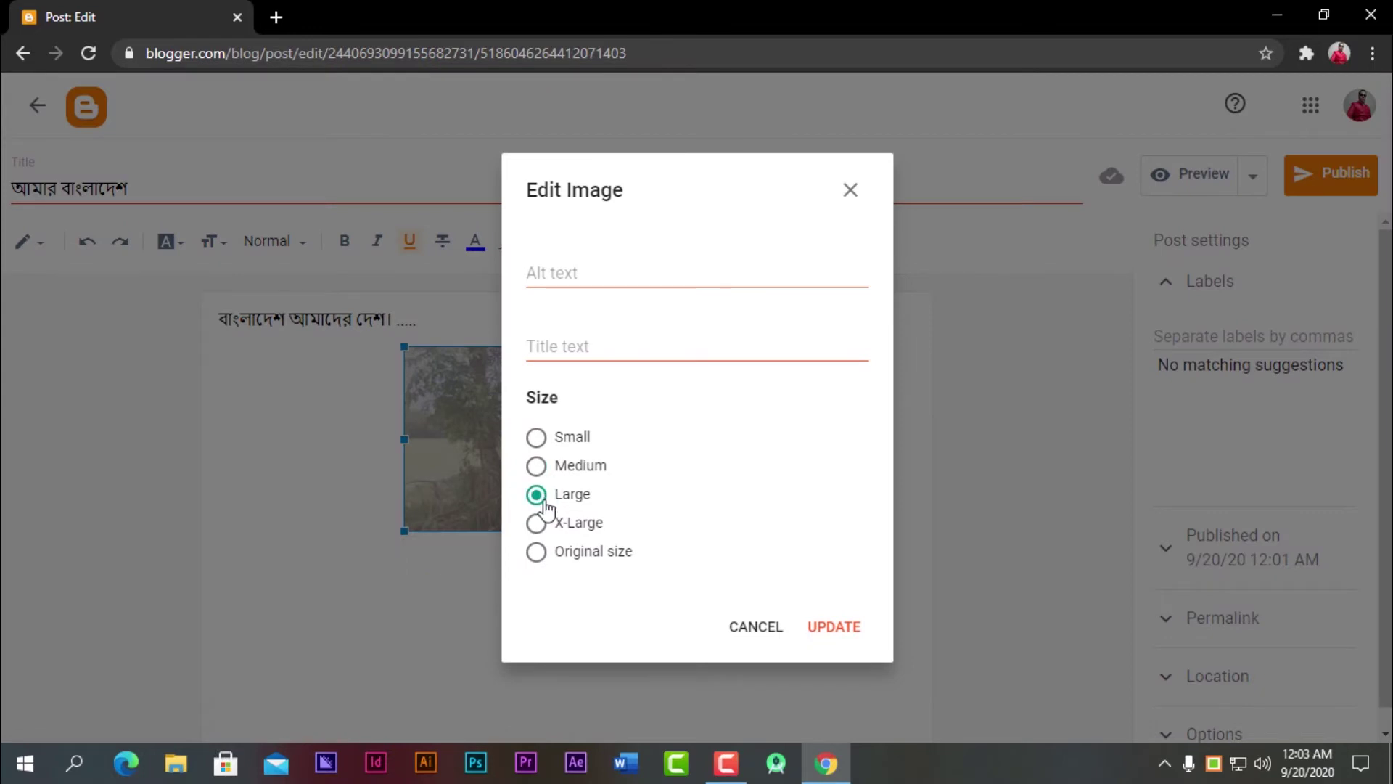
pyautogui.click(834, 627)
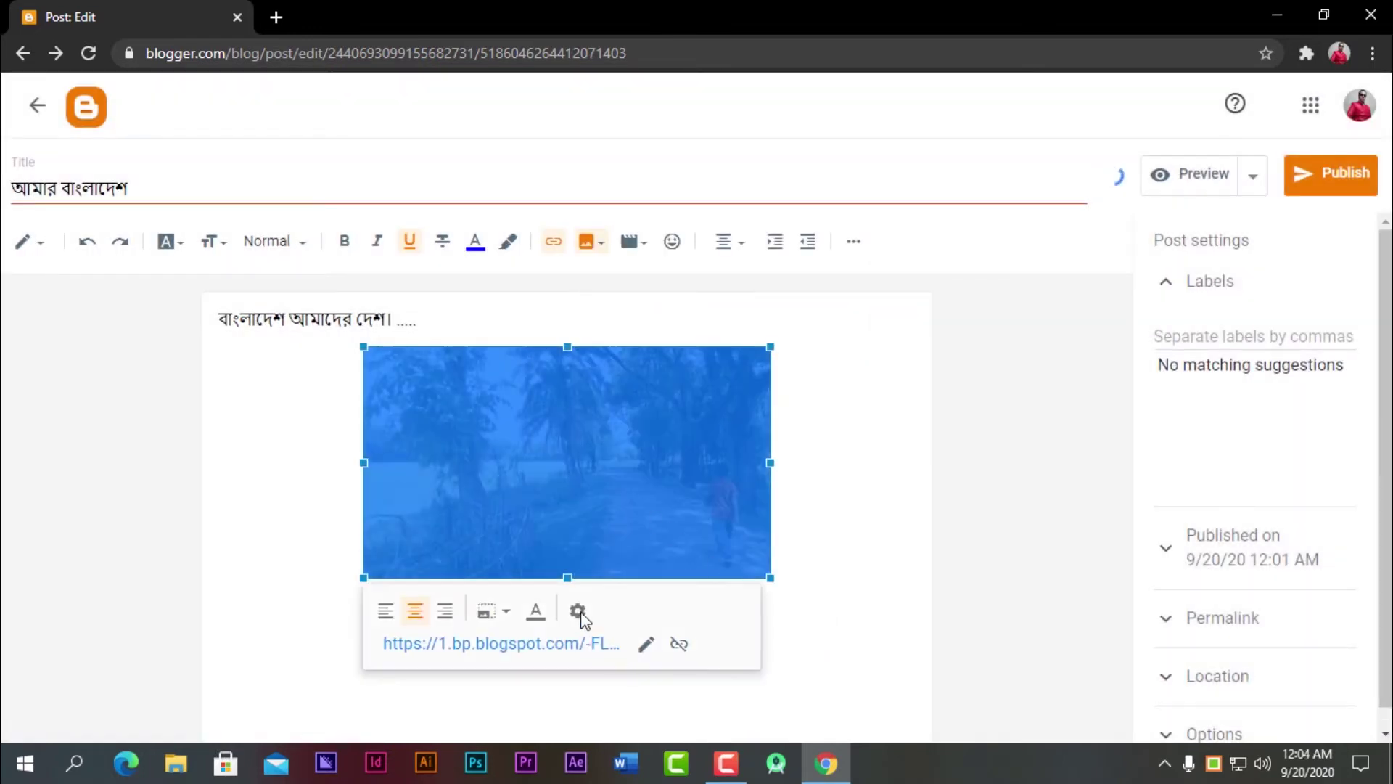
# - Set the size of the image in the post body to X-Large
pyautogui.click(578, 611)
pyautogui.click(546, 534)
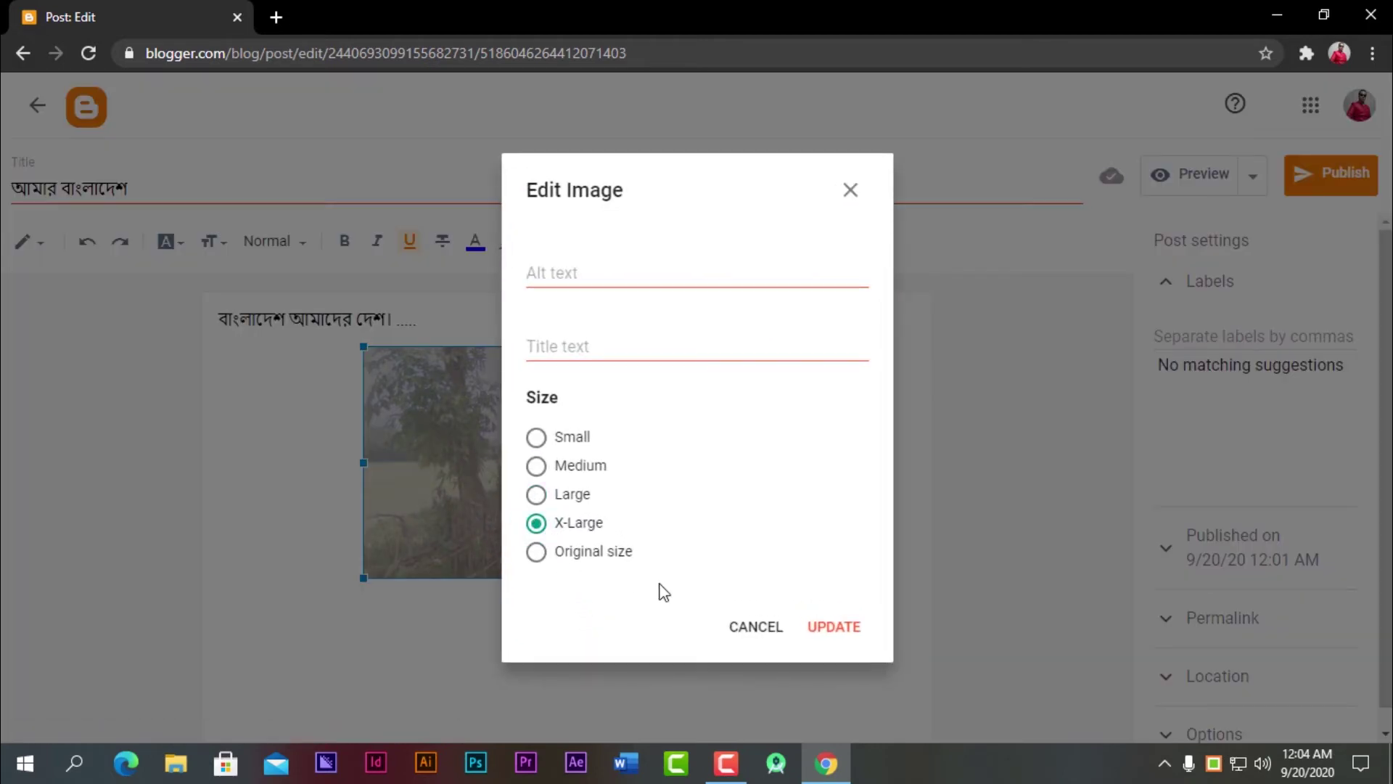
pyautogui.click(818, 637)
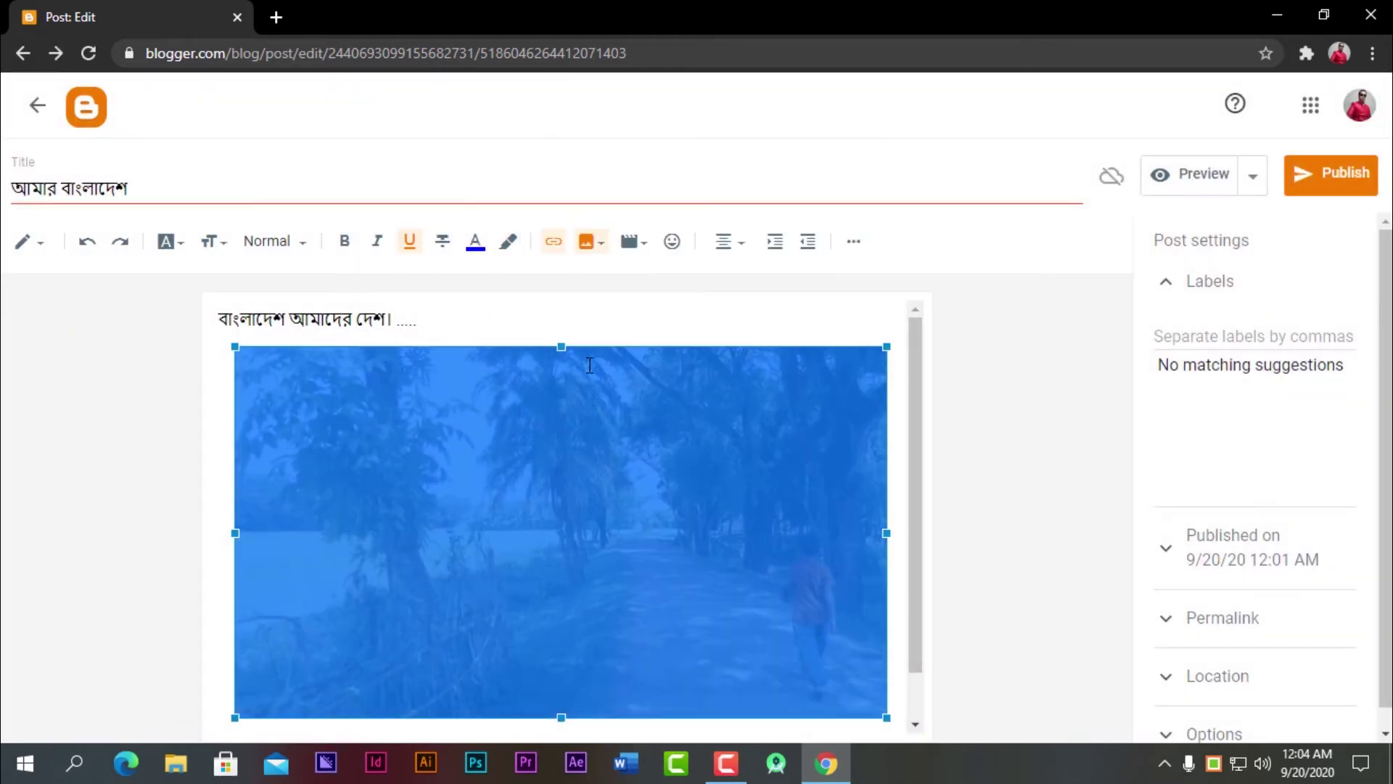
# - Write ধন্যবাদ। below the image in the post body
pyautogui.click(577, 324)
pyautogui.scroll(-1, 566, 519)
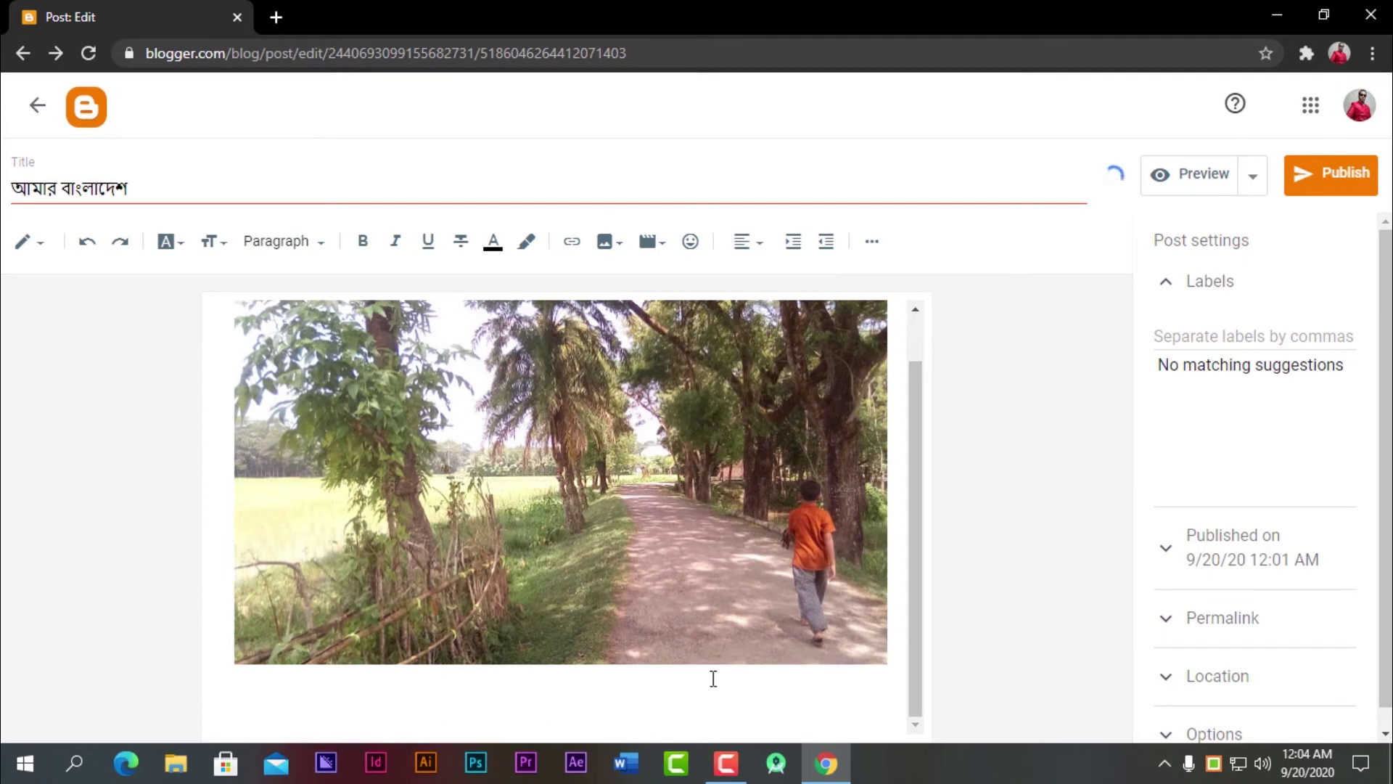
pyautogui.scroll(1, 787, 709)
pyautogui.scroll(-1, 681, 718)
pyautogui.write('ধ')
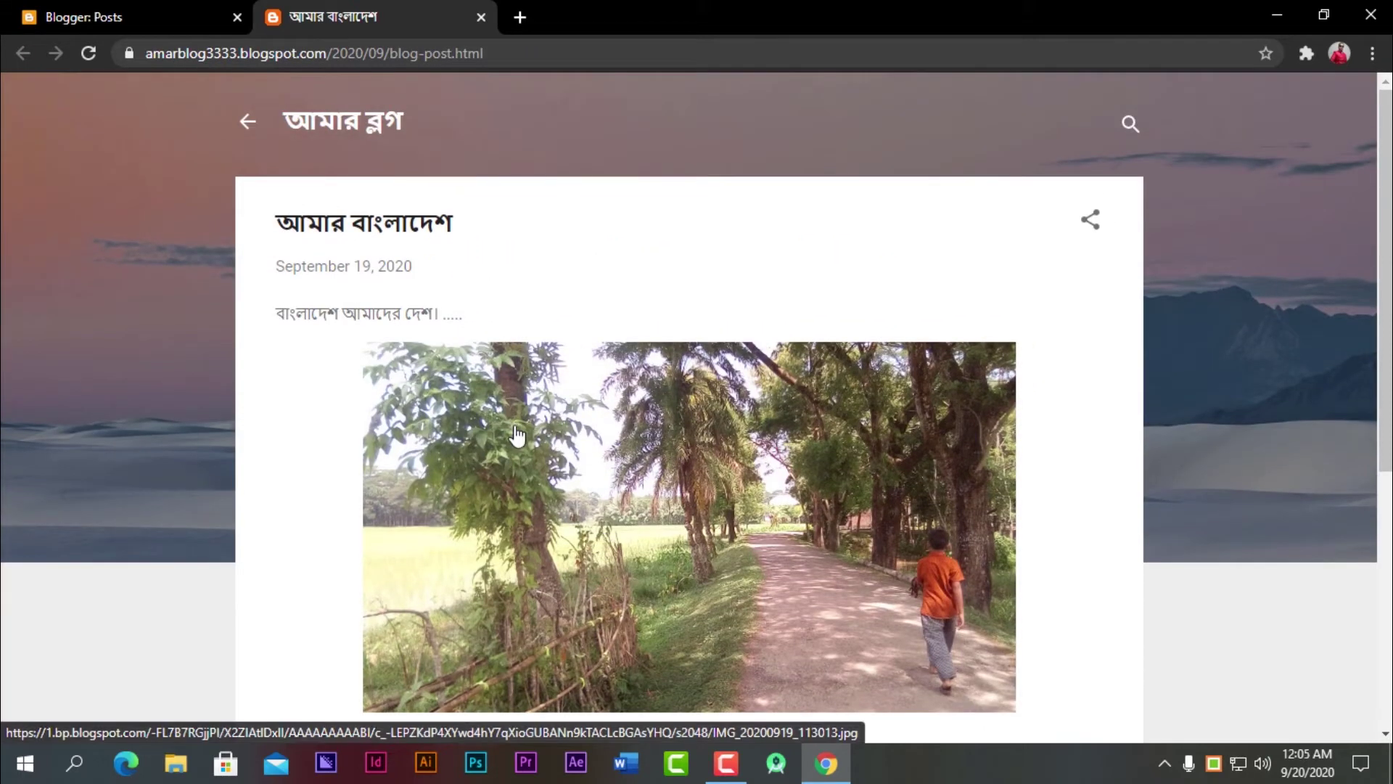
# - Look through the published post আমার বাংলাদেশ and return to the blog's dashboard
pyautogui.scroll(-6, 516, 434)
pyautogui.scroll(6, 511, 444)
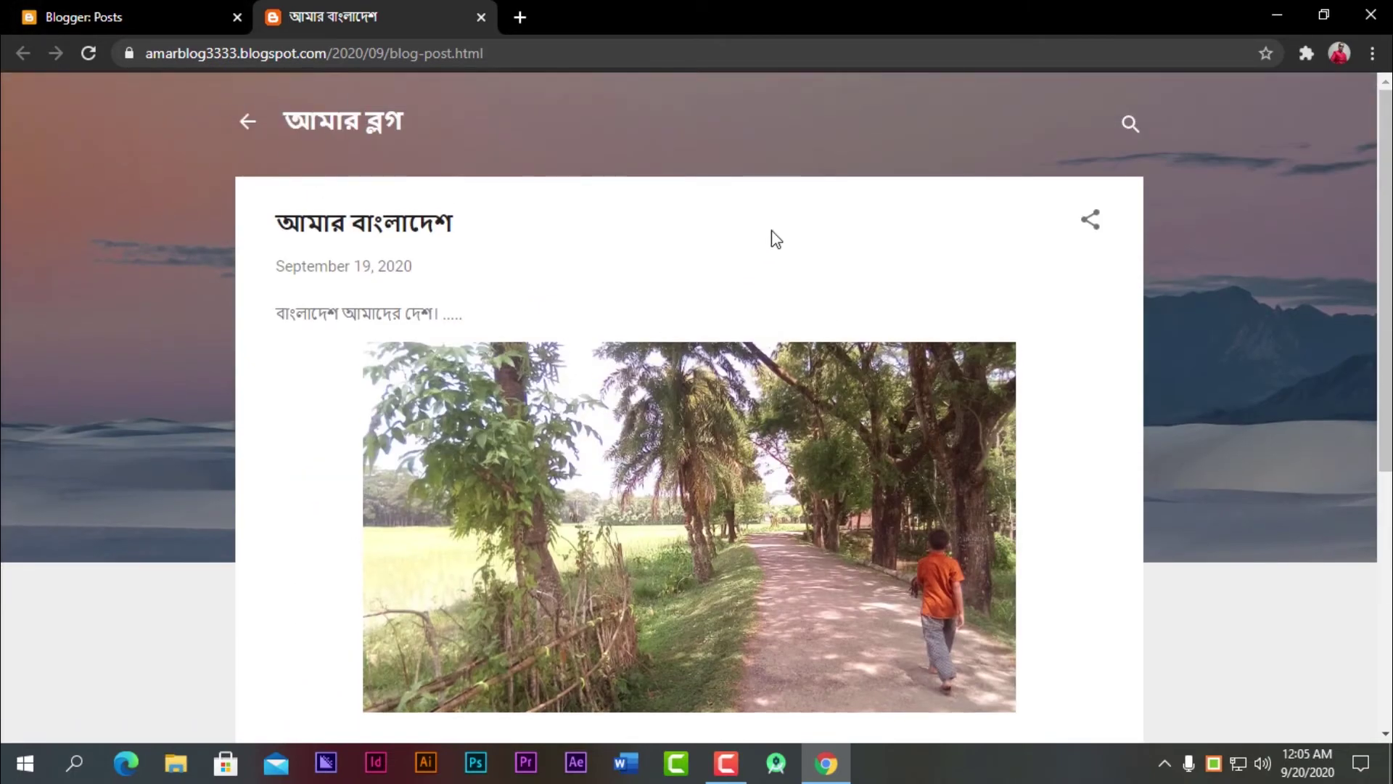
pyautogui.click(206, 3)
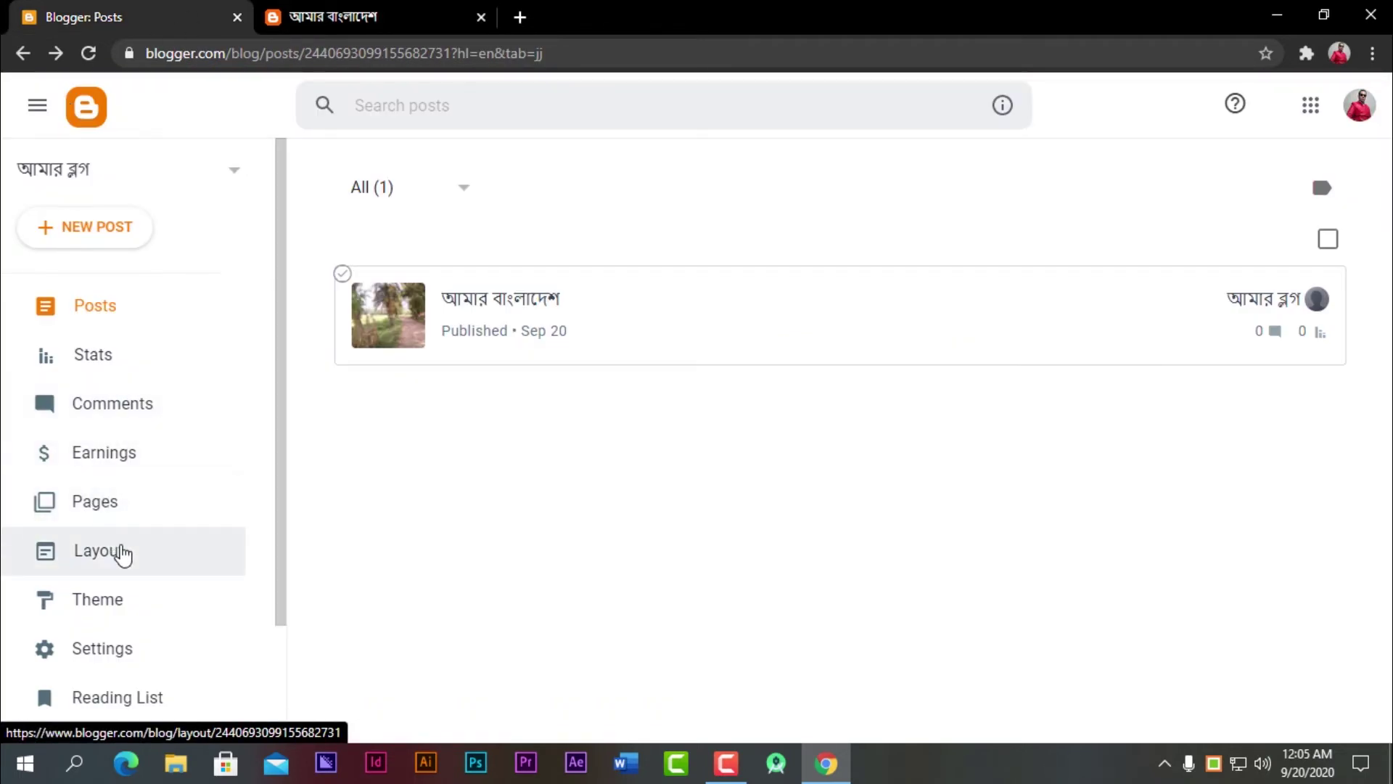
# - Open the blog's layout and look over its gadget sections
pyautogui.click(103, 555)
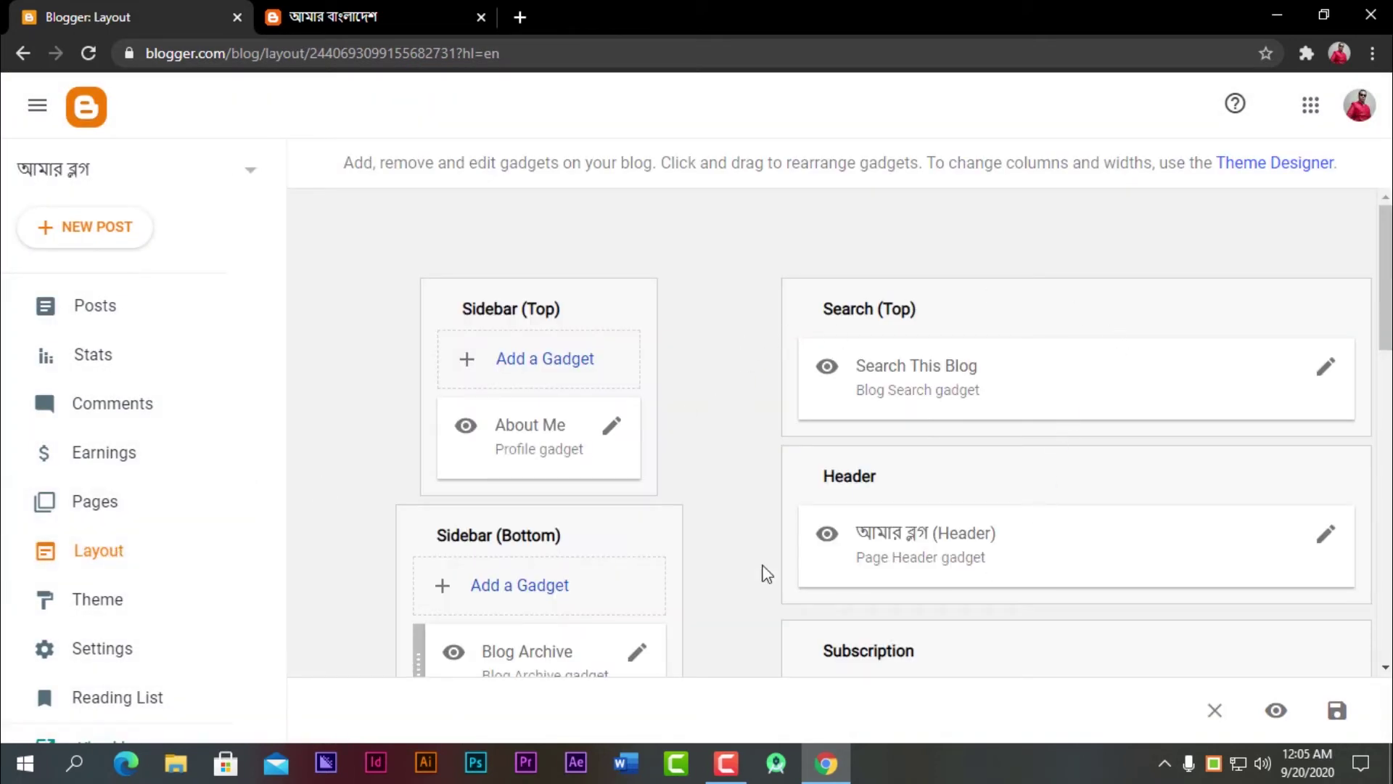
pyautogui.scroll(-7, 759, 507)
pyautogui.scroll(5, 728, 501)
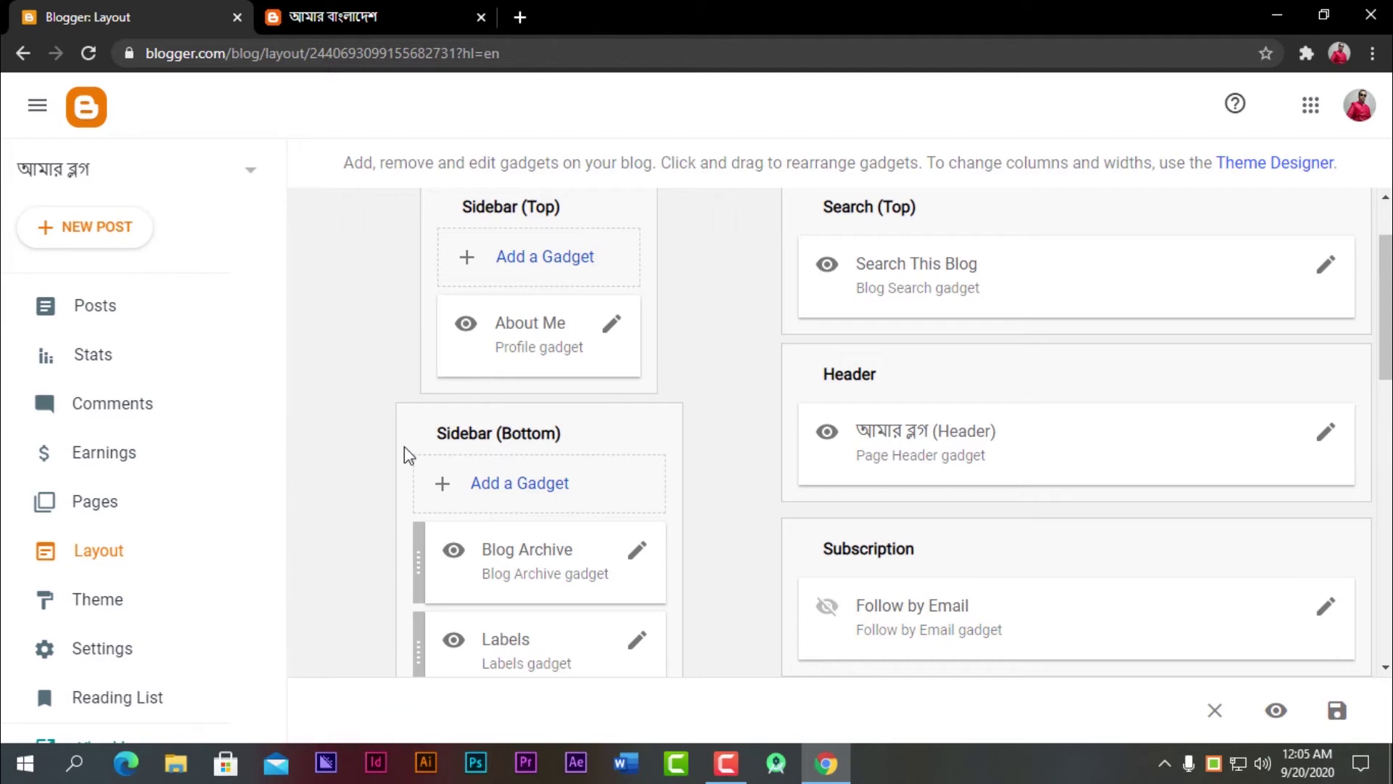
# - Browse the blog theme gallery from Contempo down to the Picture Window themes
pyautogui.click(103, 619)
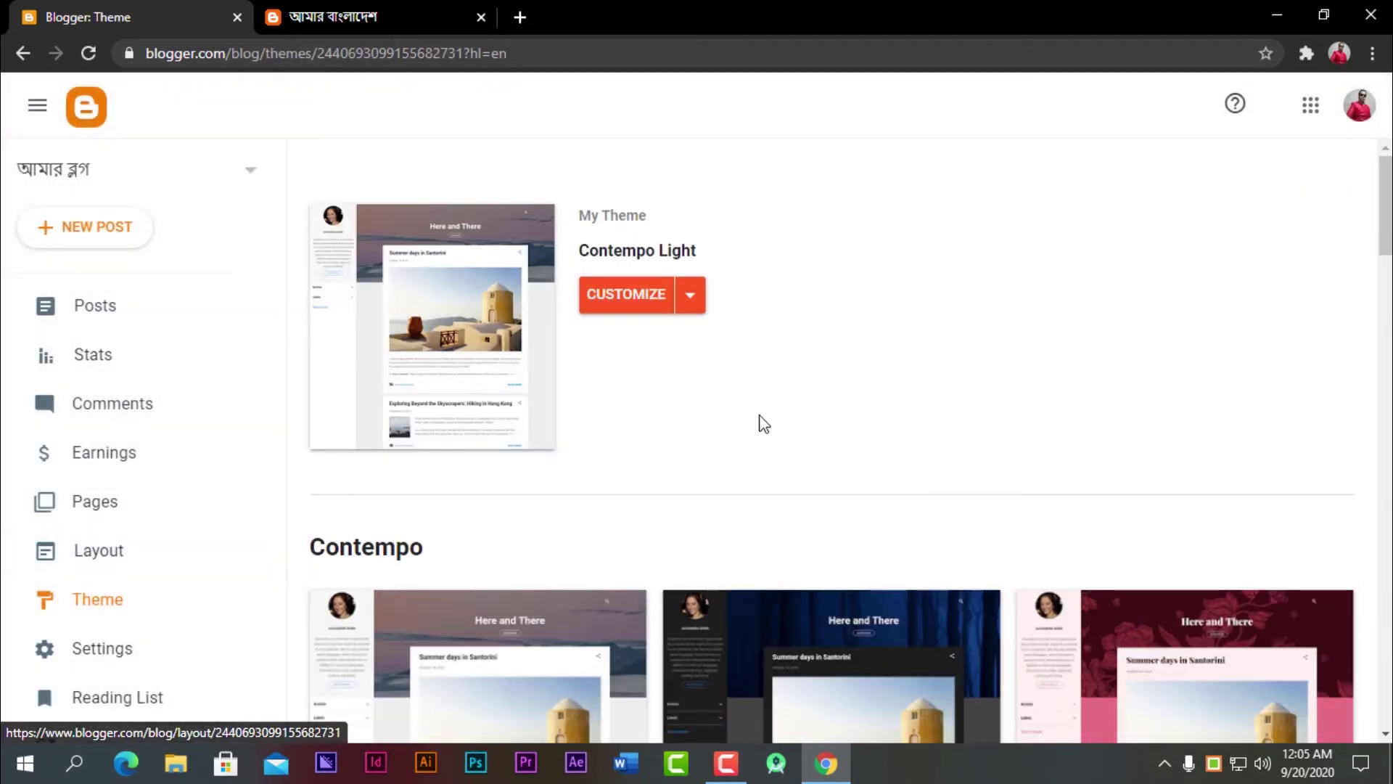
pyautogui.scroll(-4, 627, 390)
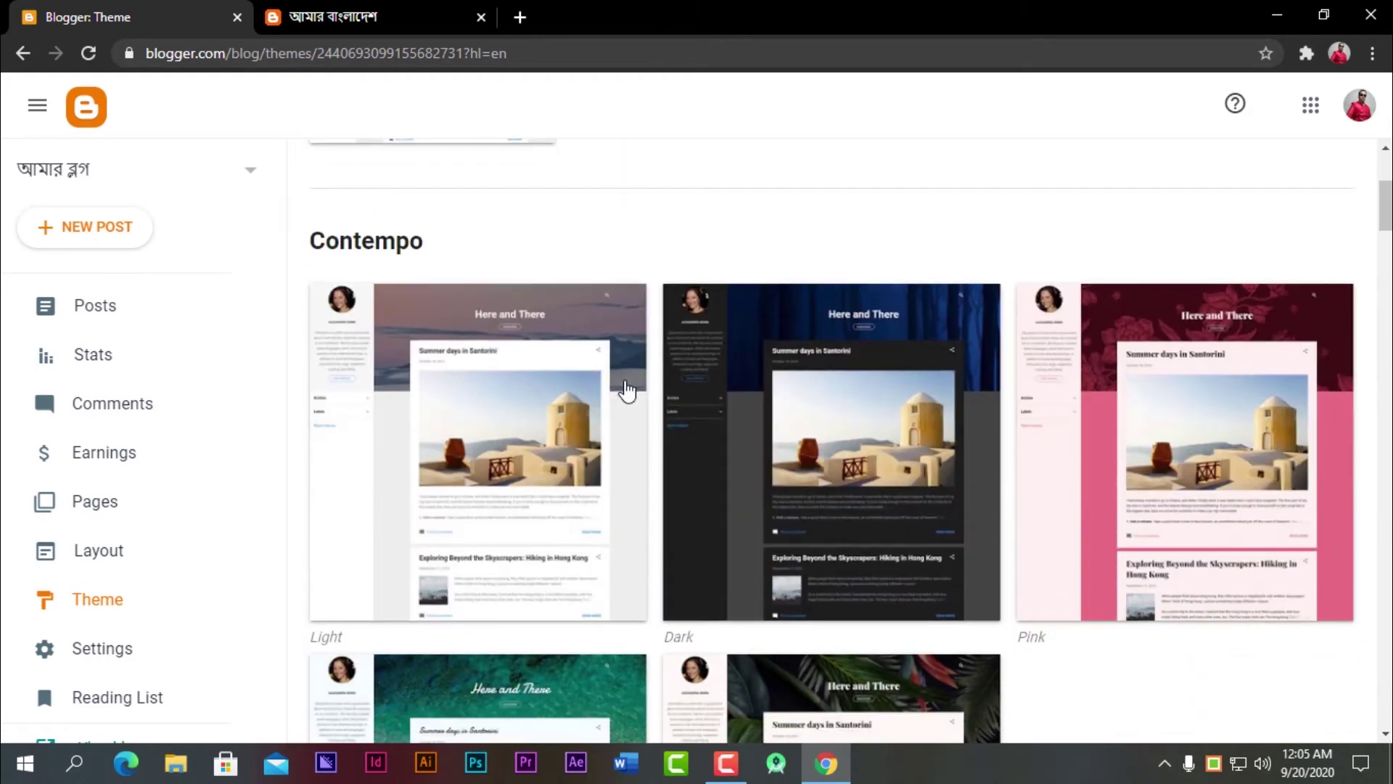
pyautogui.scroll(-12, 626, 391)
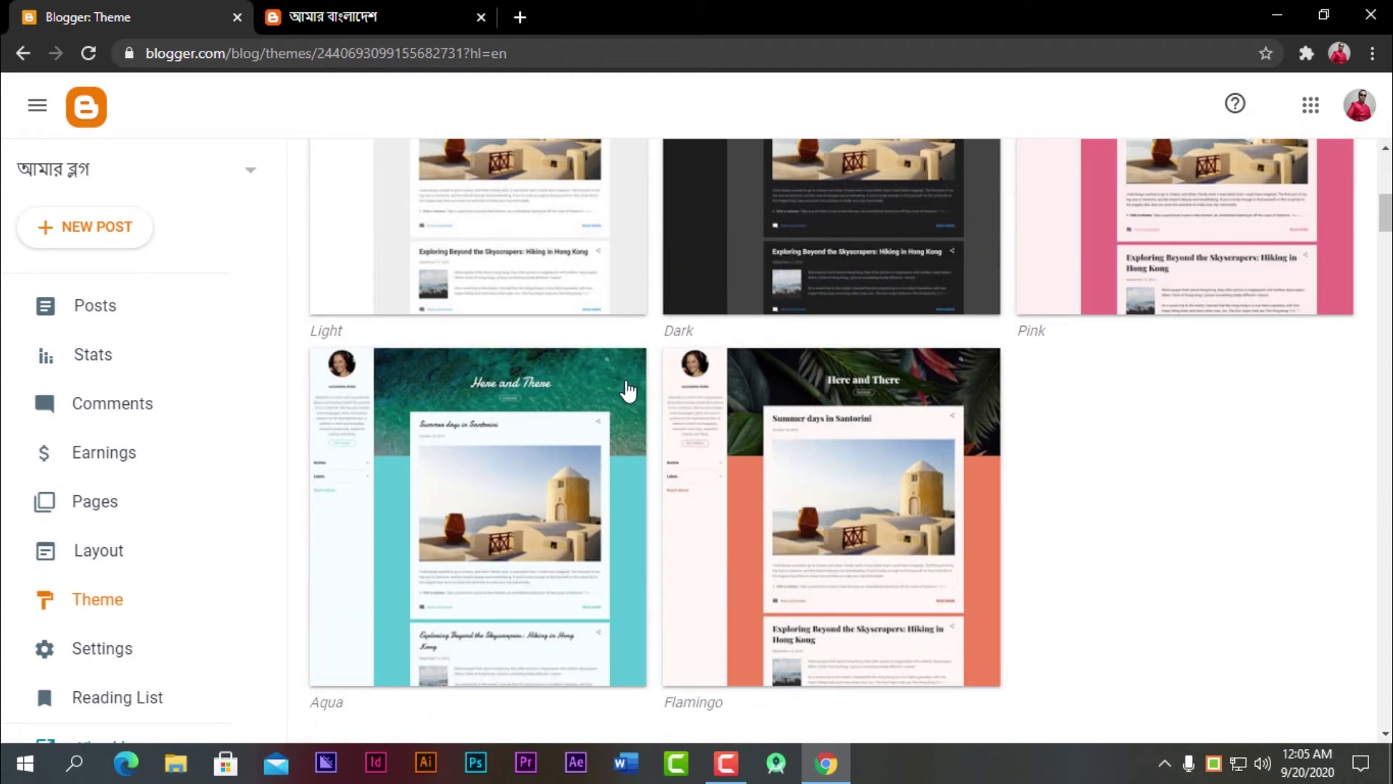
pyautogui.scroll(-16, 627, 390)
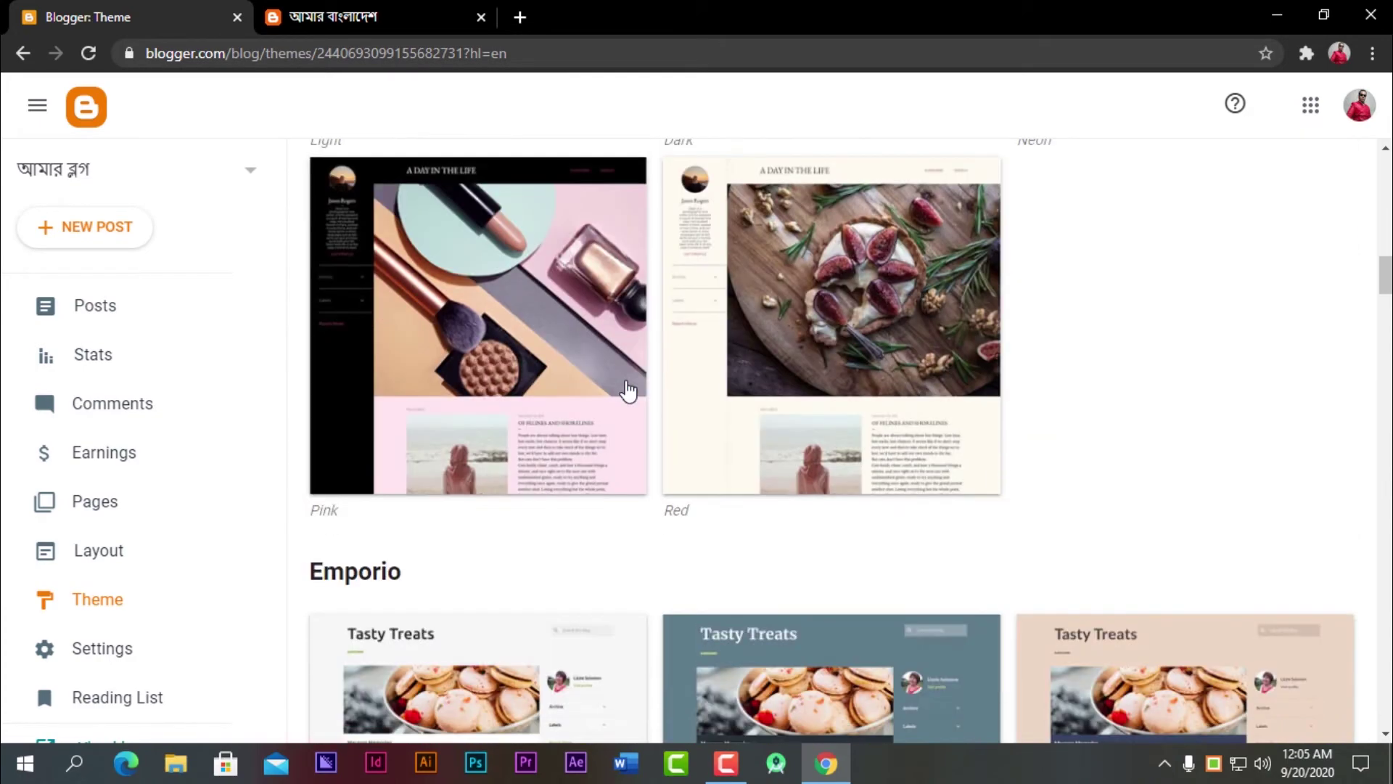
pyautogui.scroll(-2, 629, 390)
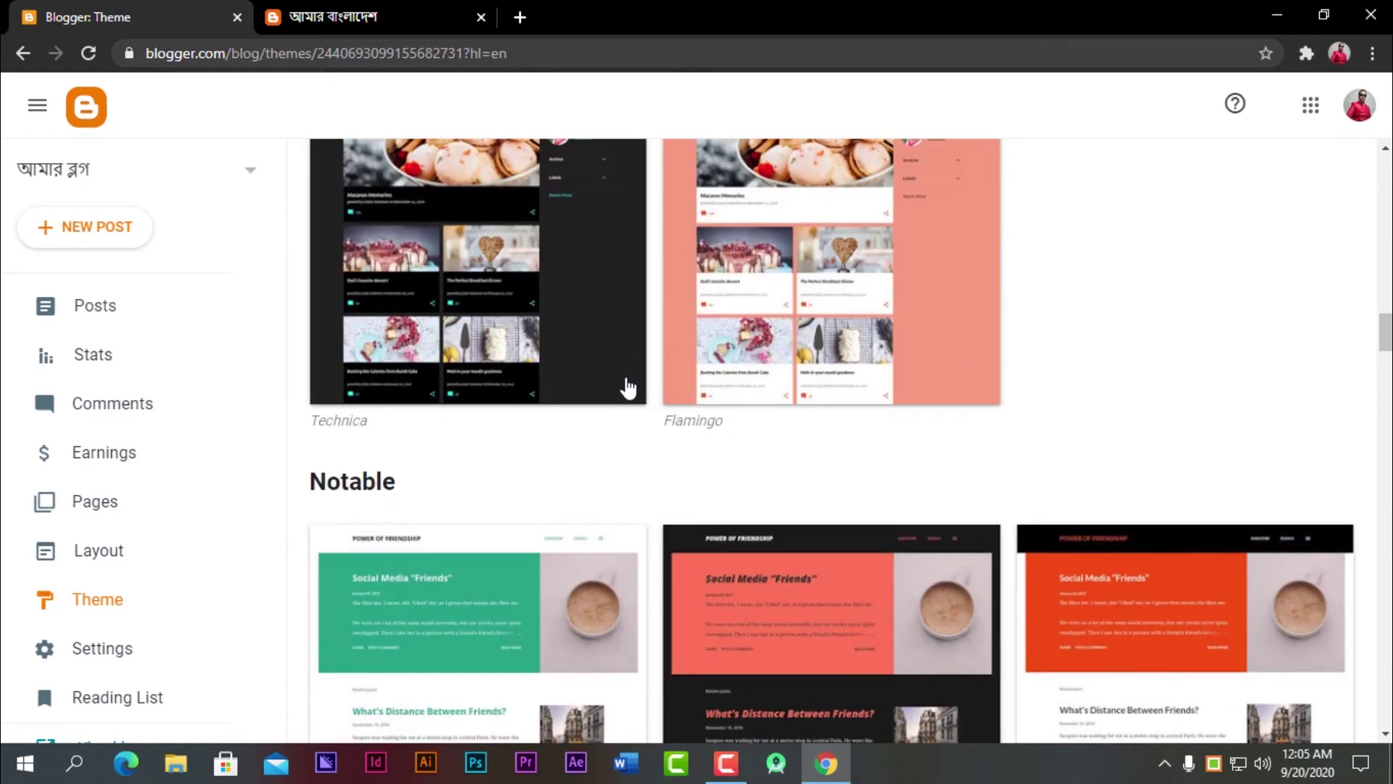
pyautogui.scroll(-18, 628, 390)
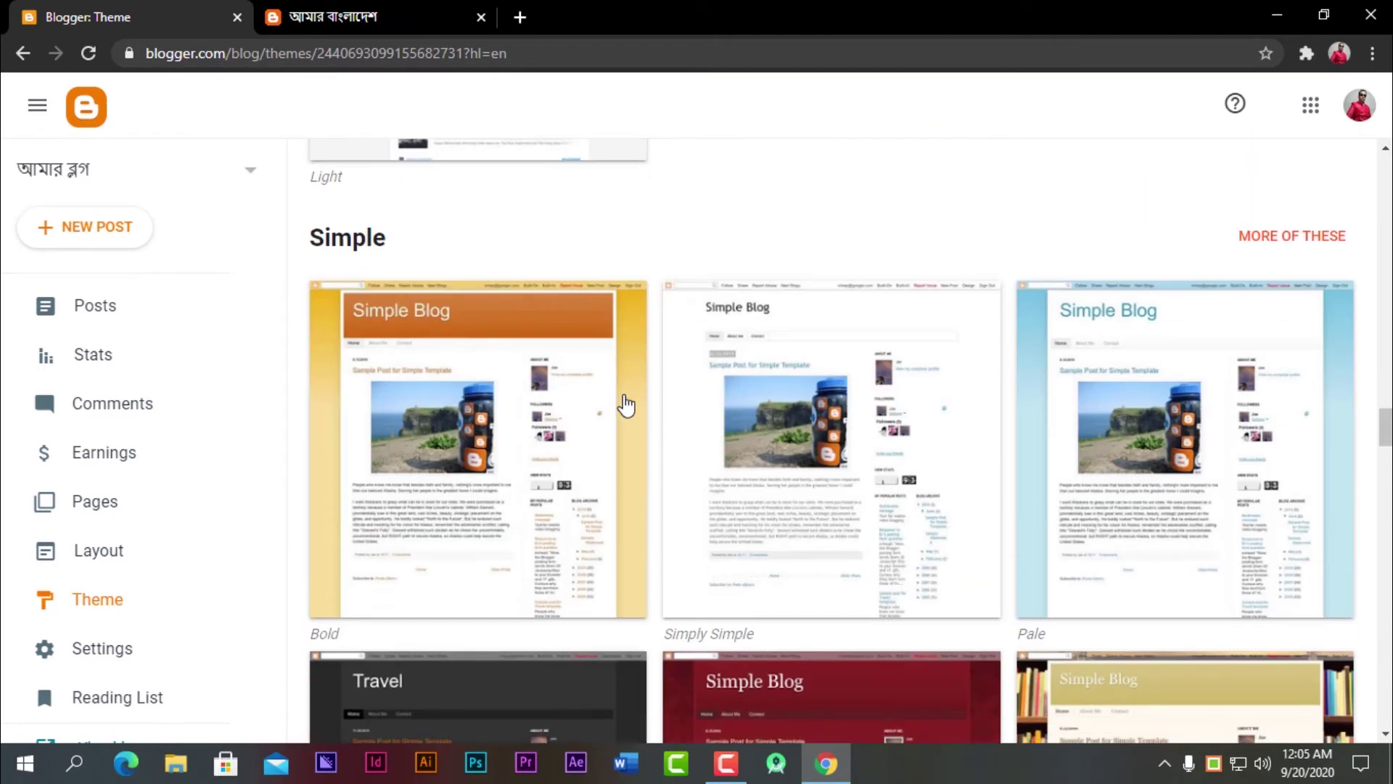
pyautogui.scroll(7, 624, 404)
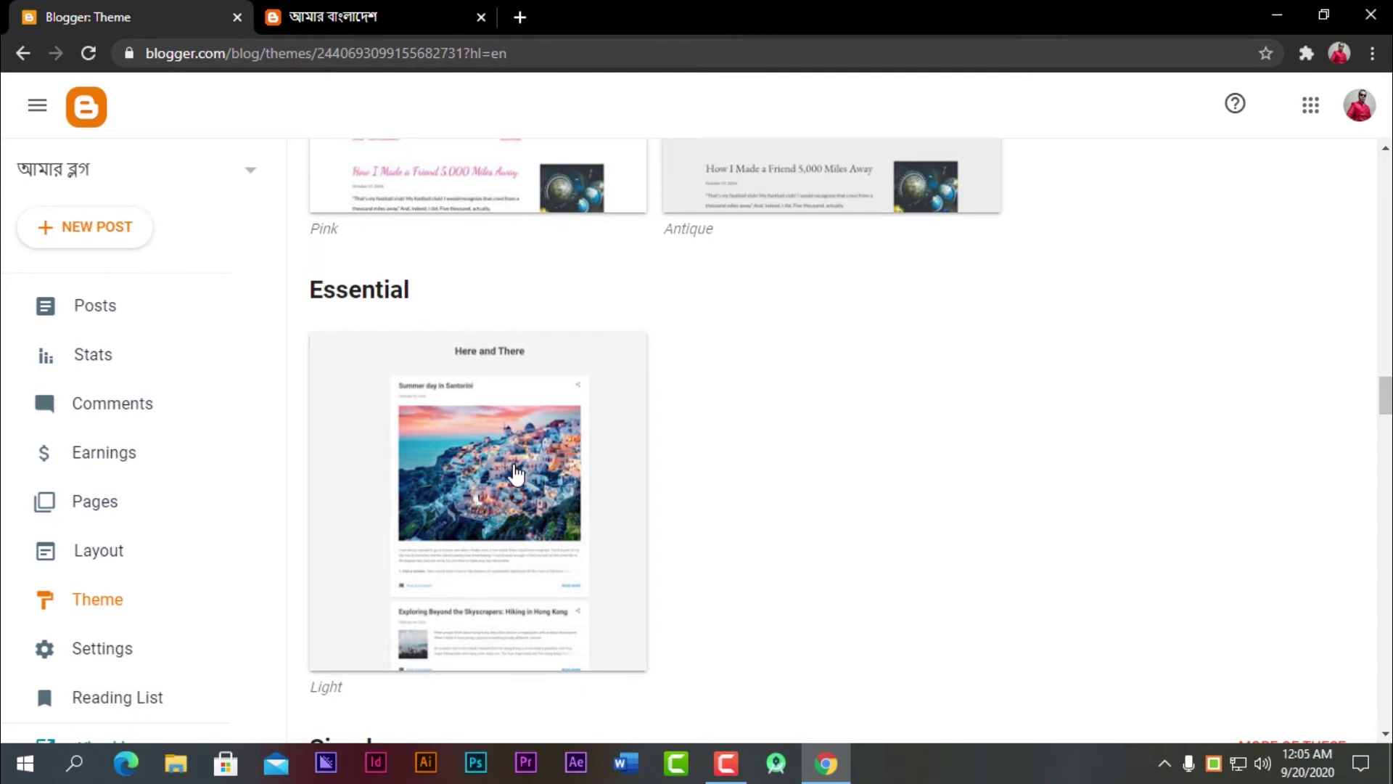
pyautogui.scroll(-20, 514, 473)
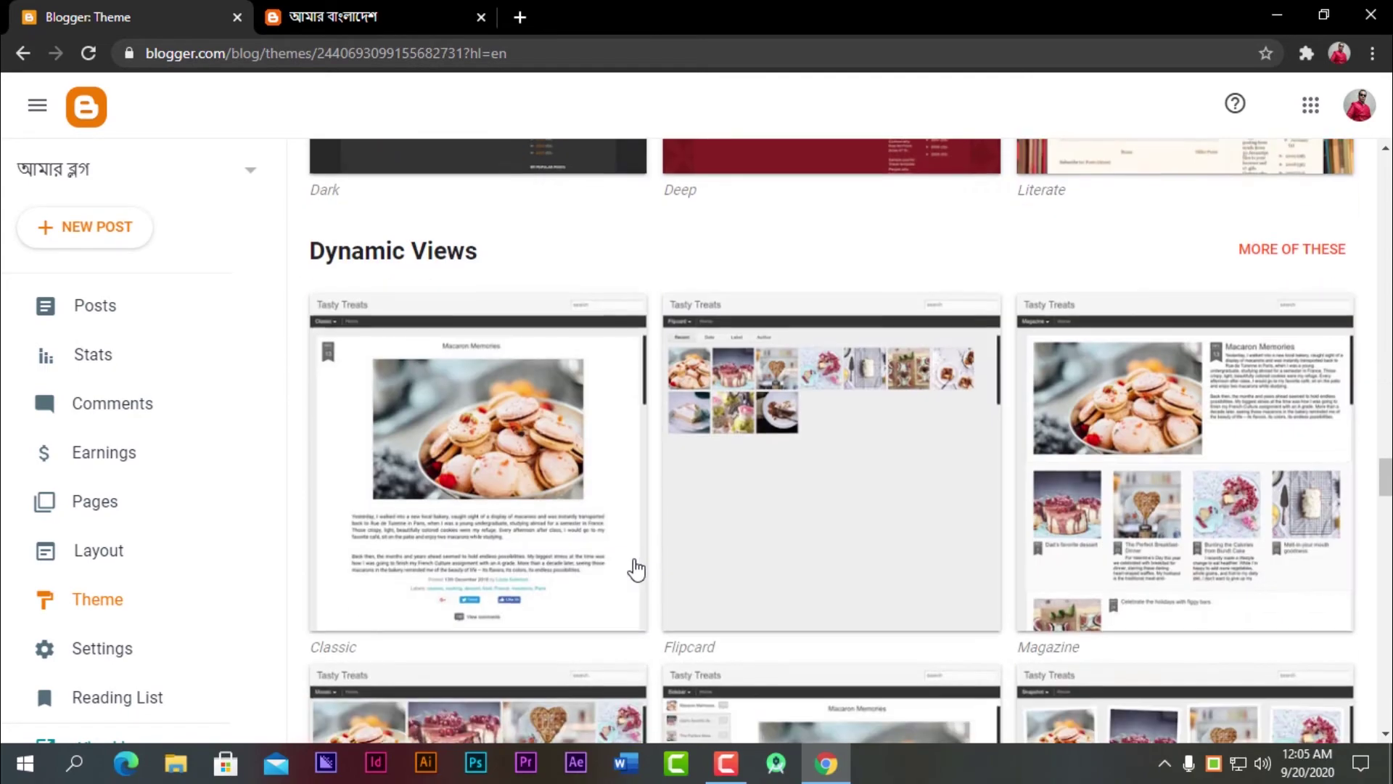
pyautogui.scroll(-2, 646, 546)
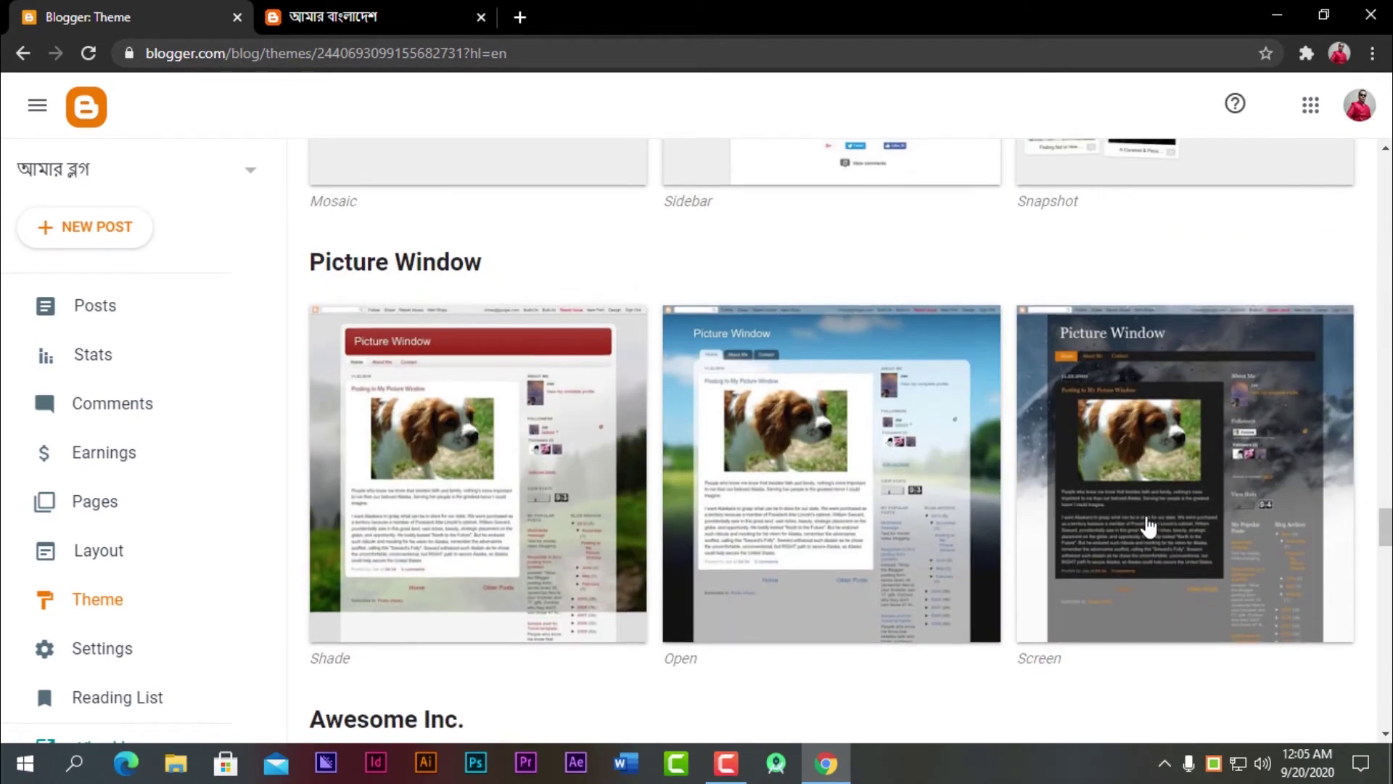
# - Apply the Picture Window Screen theme to the blog and accept that hidden gadgets may become visible
pyautogui.click(1144, 493)
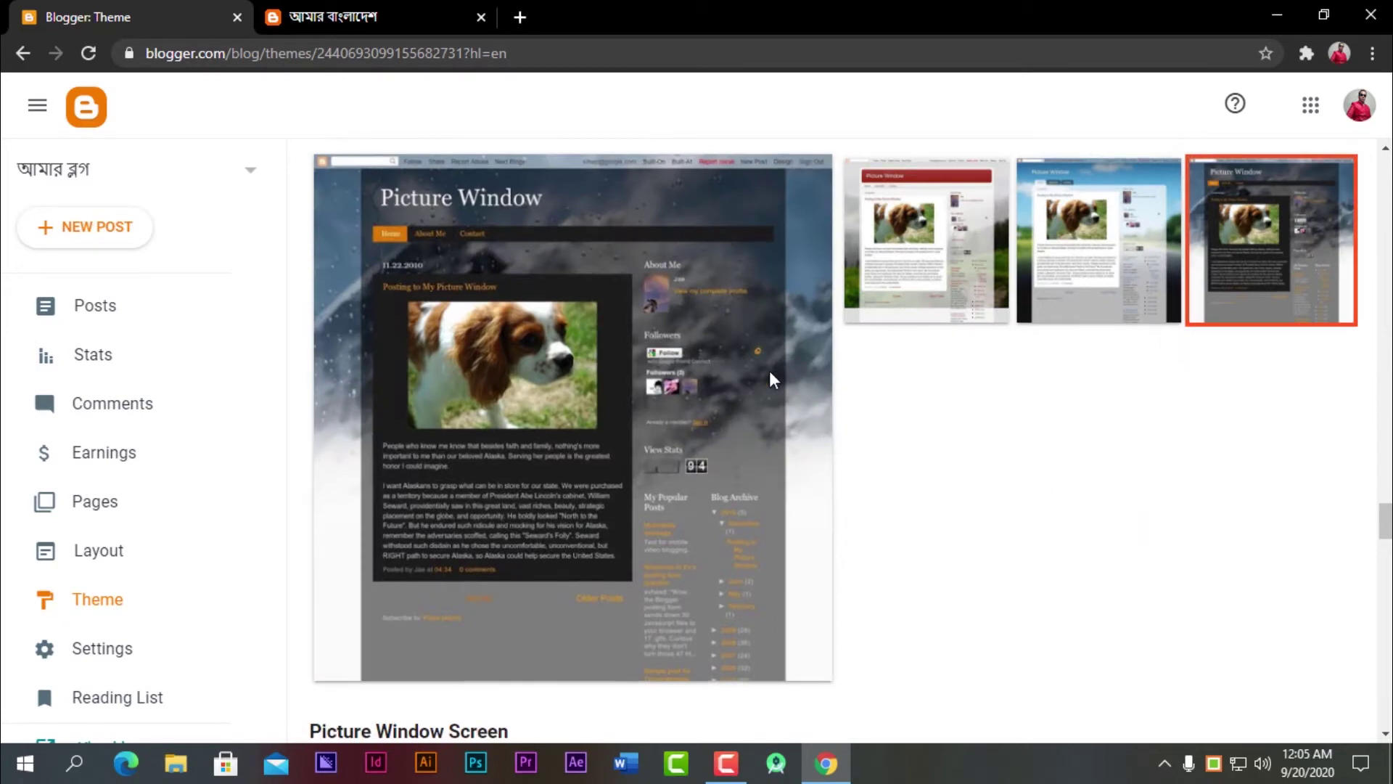
pyautogui.scroll(5, 755, 435)
pyautogui.scroll(-10, 744, 482)
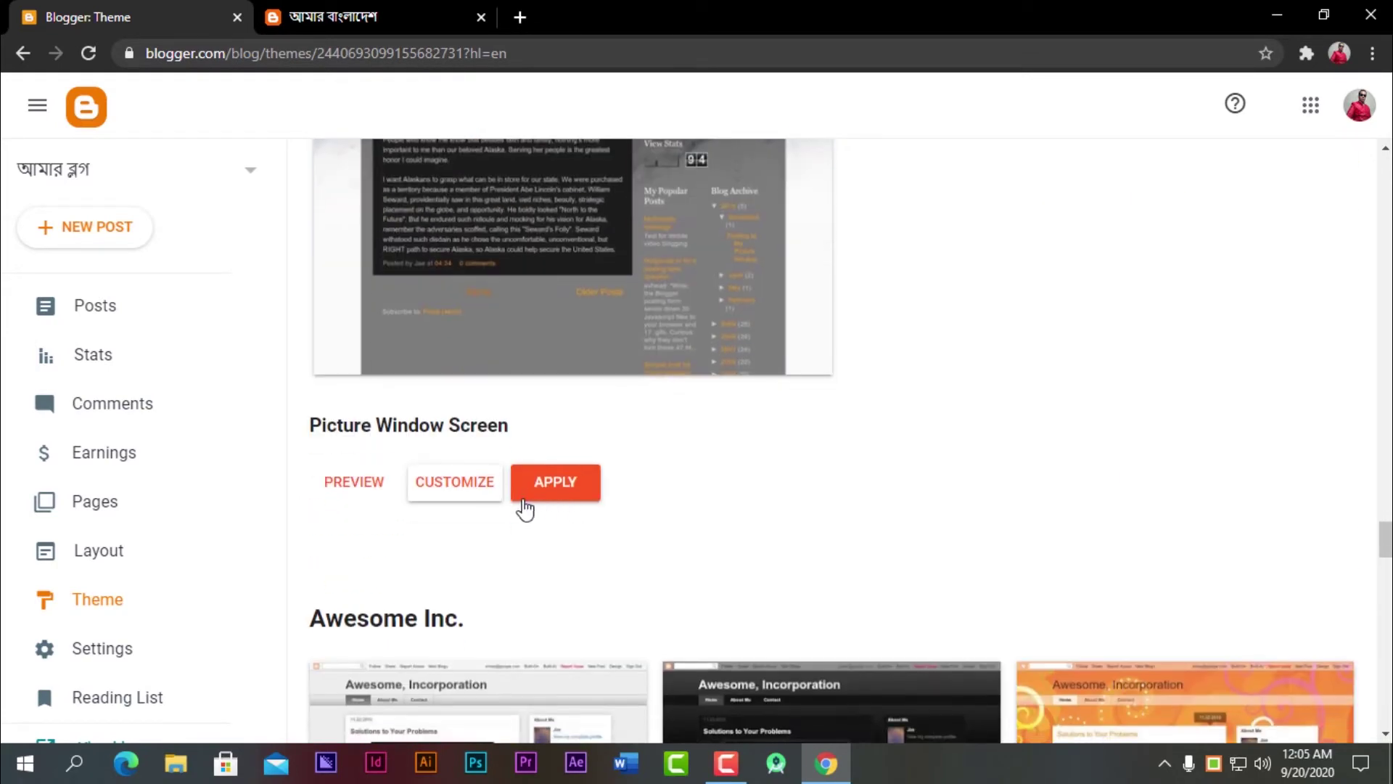
pyautogui.click(564, 493)
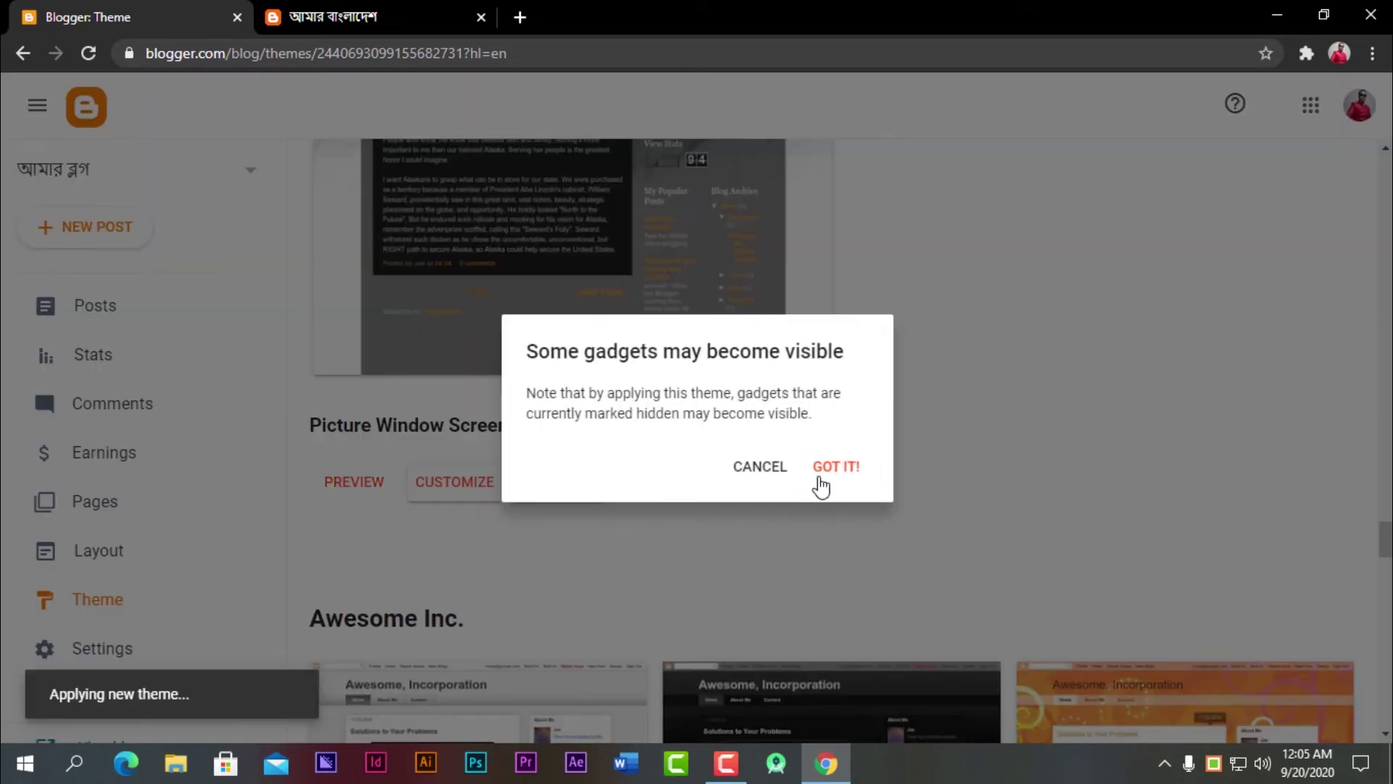
pyautogui.click(819, 477)
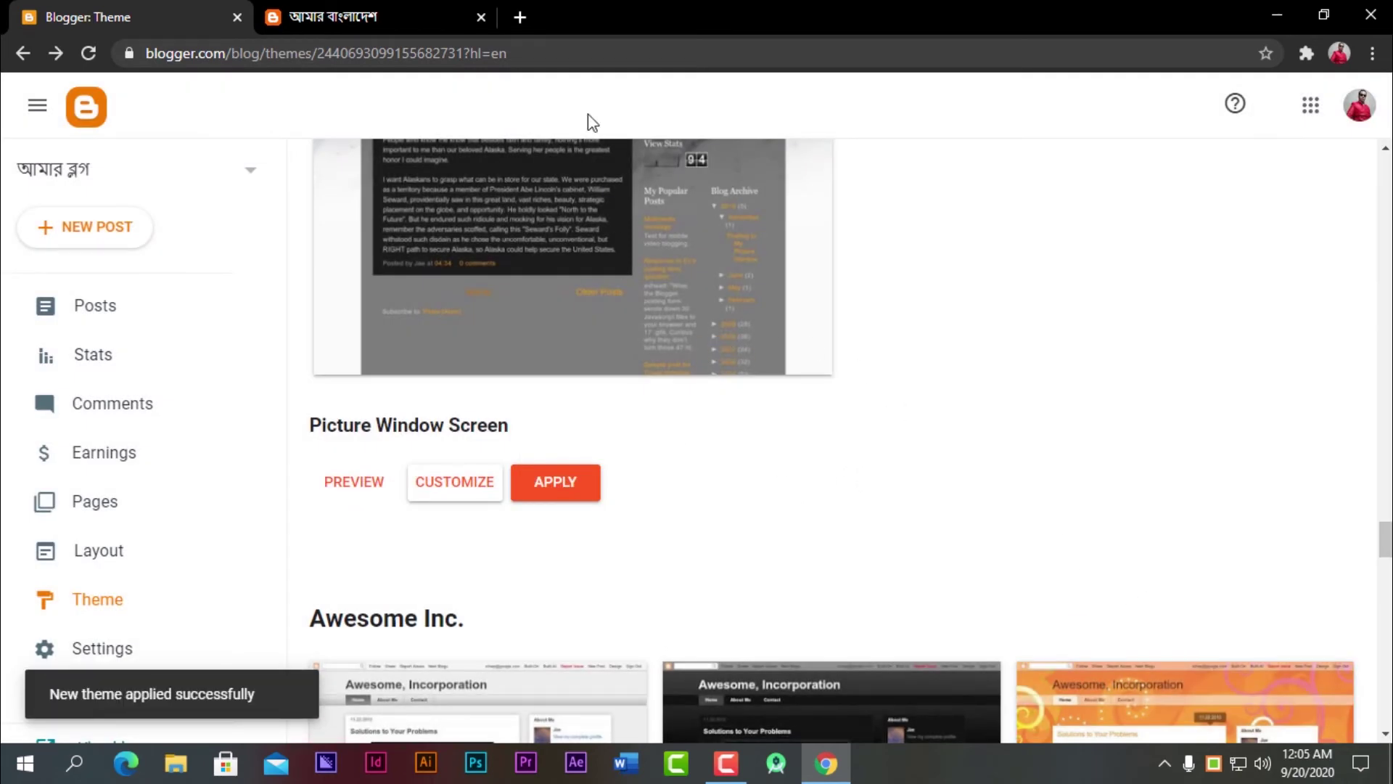
# - Reload the published post and look over the page with the newly applied theme
pyautogui.click(404, 5)
pyautogui.click(84, 54)
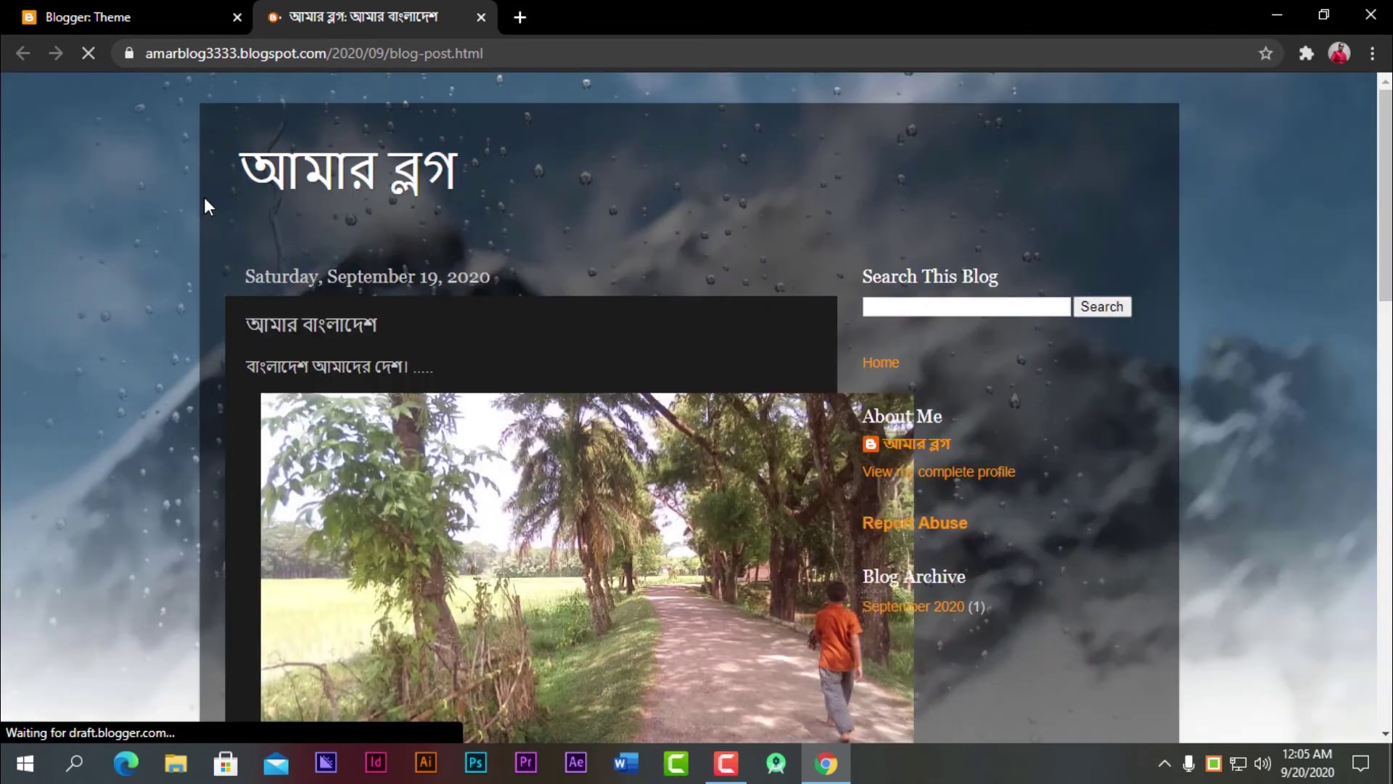
pyautogui.scroll(-8, 411, 312)
pyautogui.scroll(8, 411, 319)
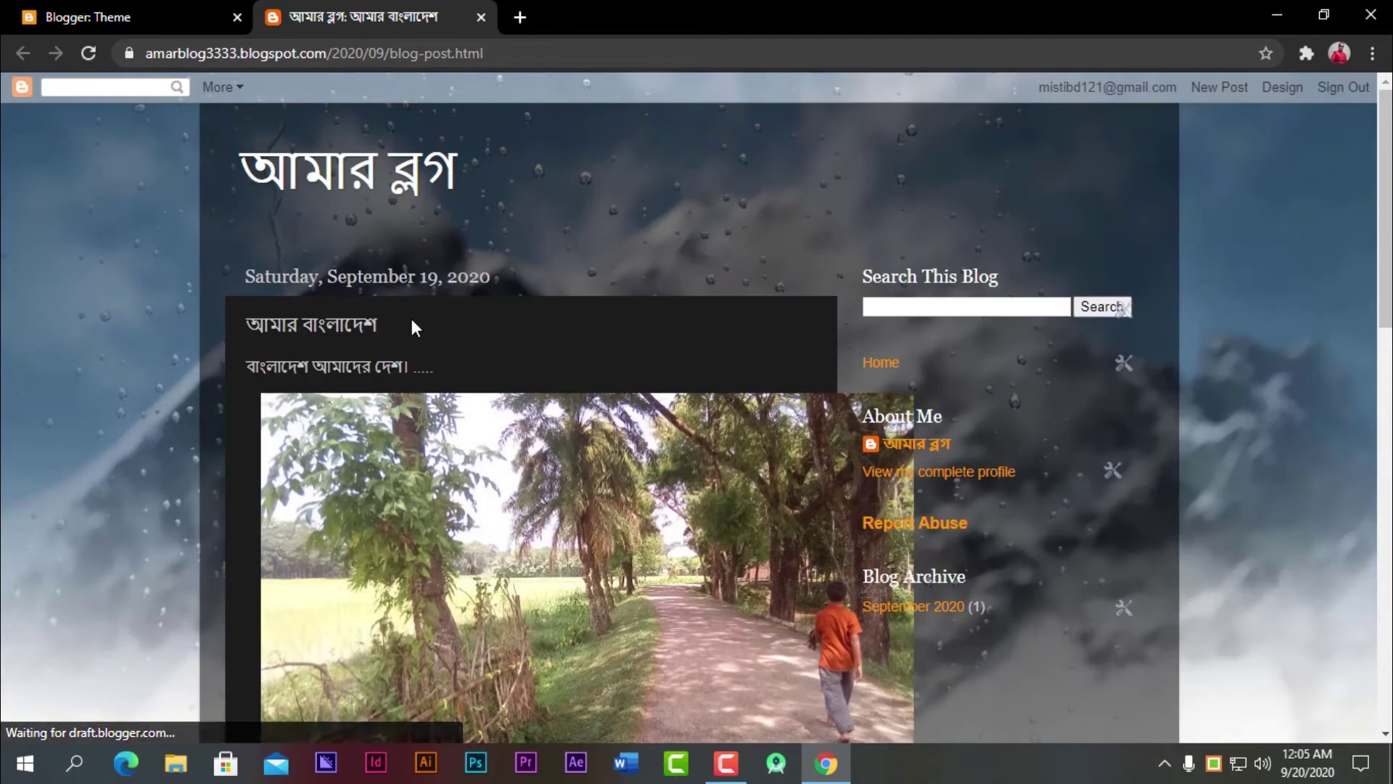
# - View the Page List gadget's settings without changing them, and look through the whole post page
pyautogui.click(1123, 368)
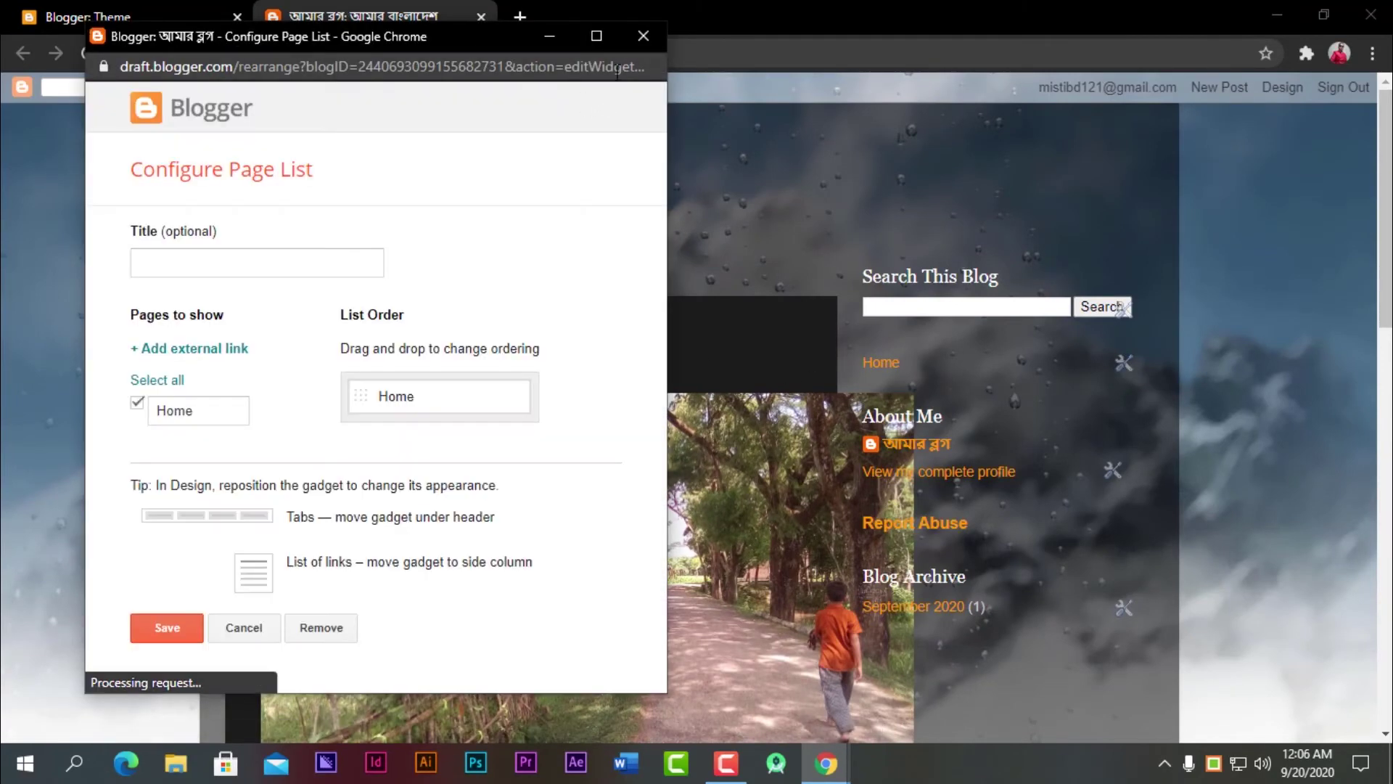
pyautogui.click(643, 36)
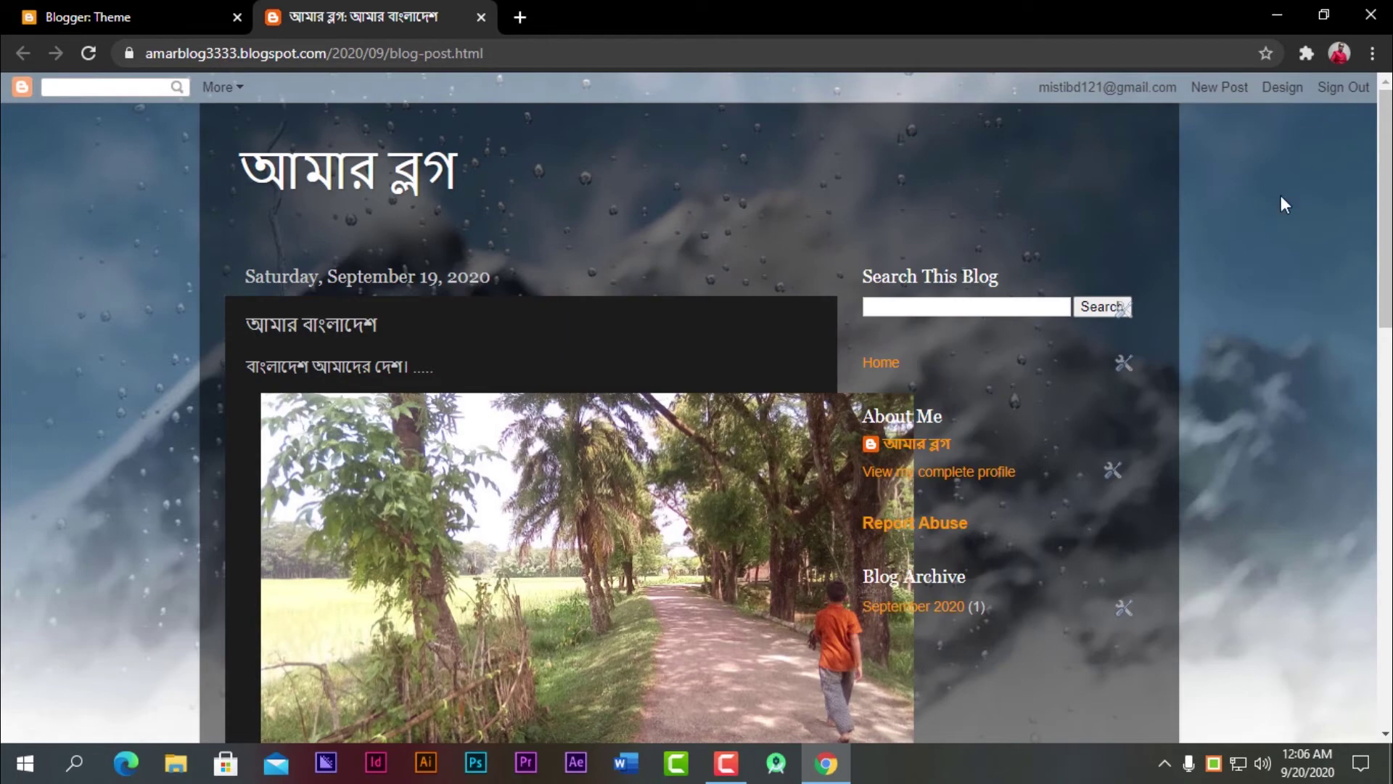
pyautogui.scroll(-8, 999, 398)
pyautogui.scroll(8, 997, 390)
pyautogui.scroll(-15, 841, 334)
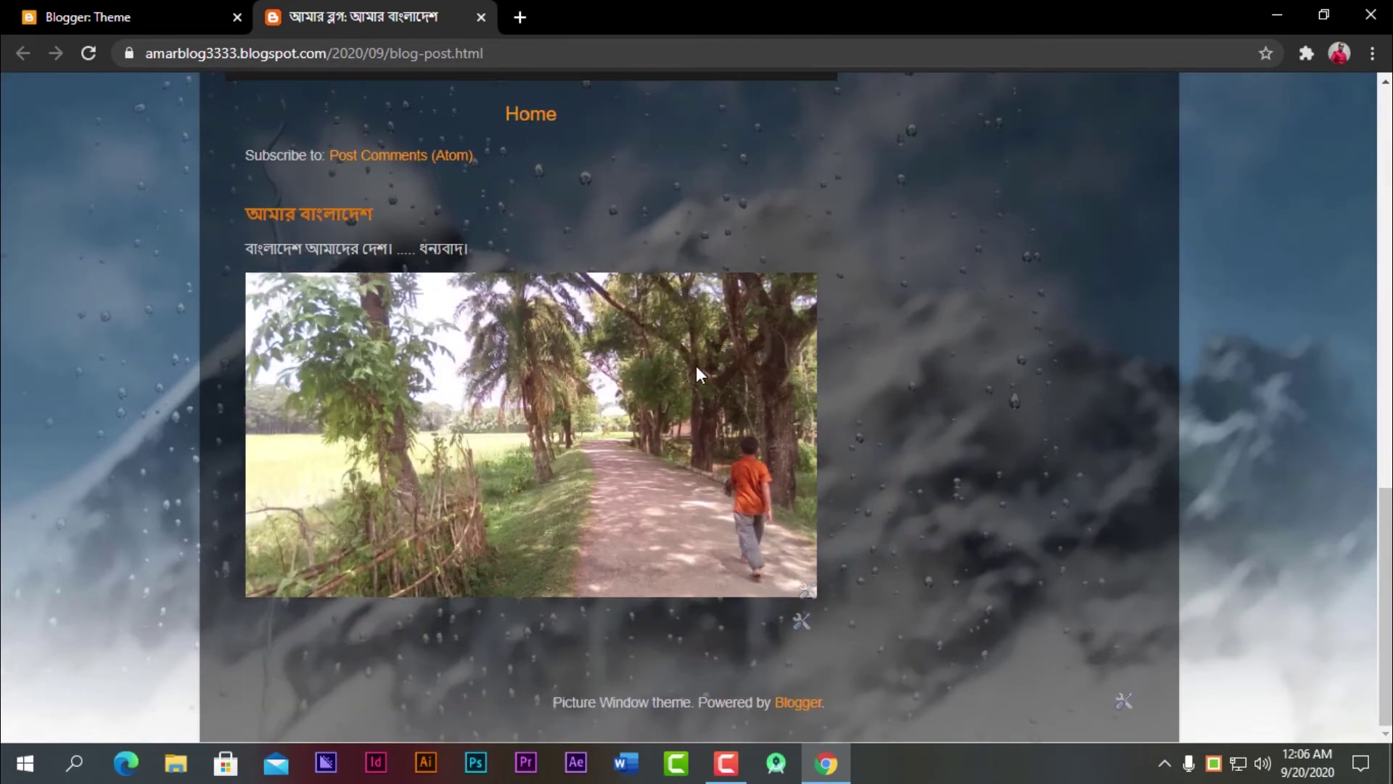
pyautogui.scroll(10, 695, 364)
pyautogui.scroll(10, 672, 392)
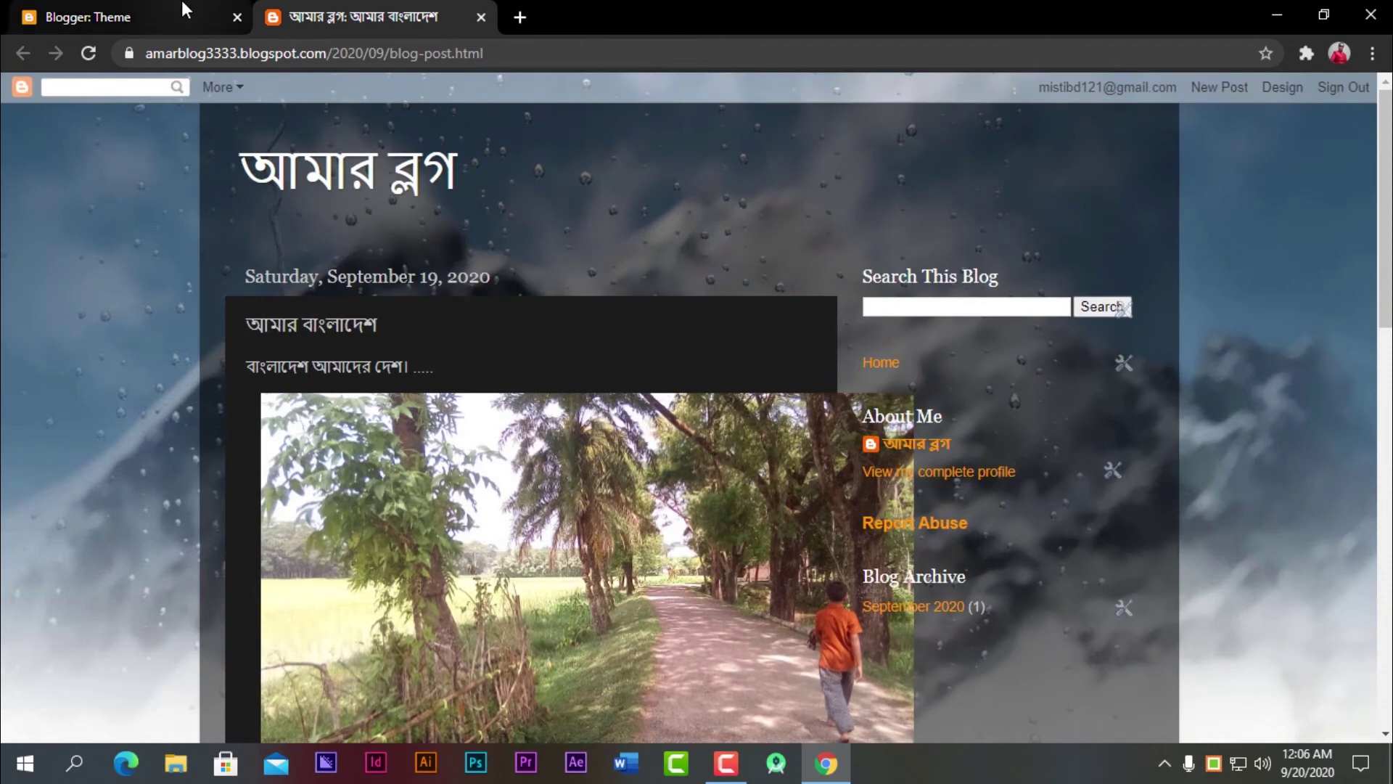
# - Open the blog's layout editor and save the Navbar gadget with the Transparent Light style
pyautogui.click(182, 7)
pyautogui.click(88, 543)
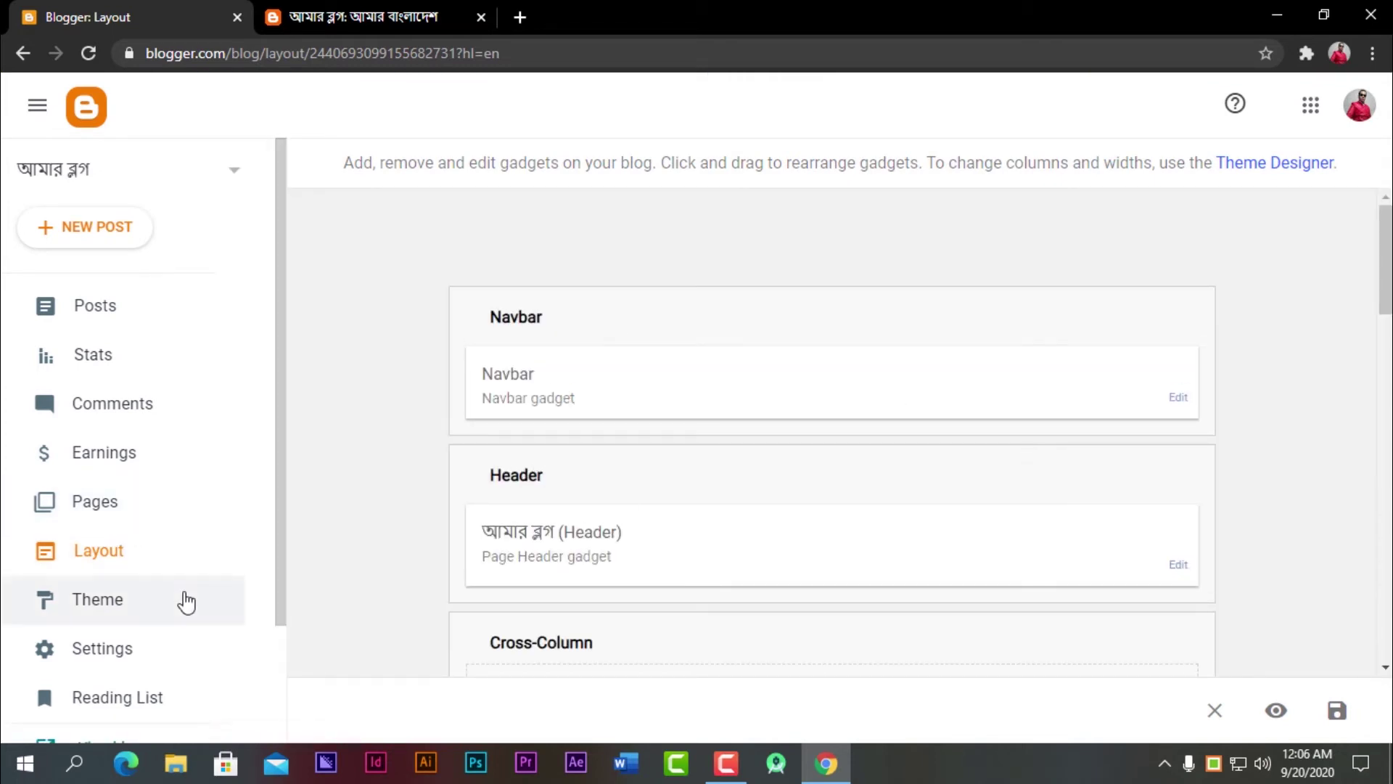
pyautogui.scroll(-1, 908, 491)
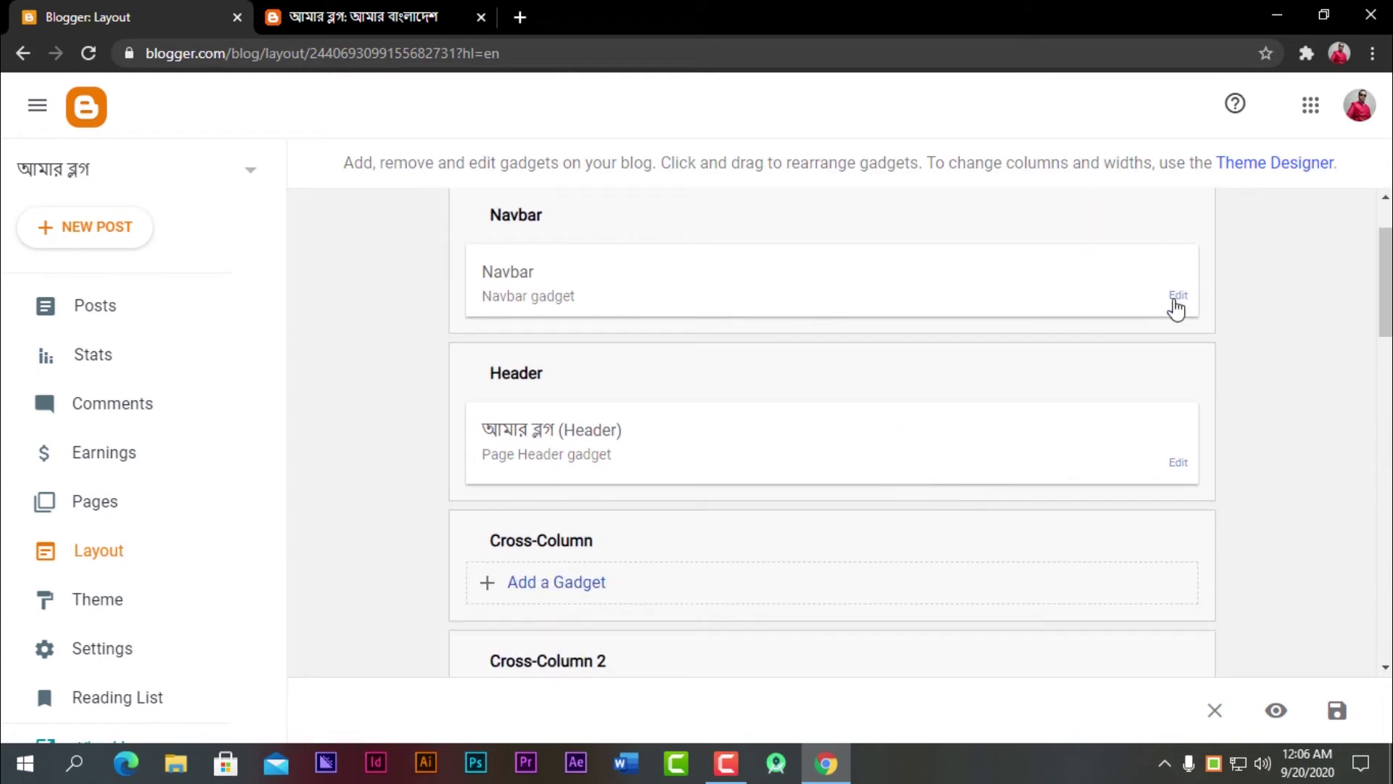
pyautogui.click(1177, 297)
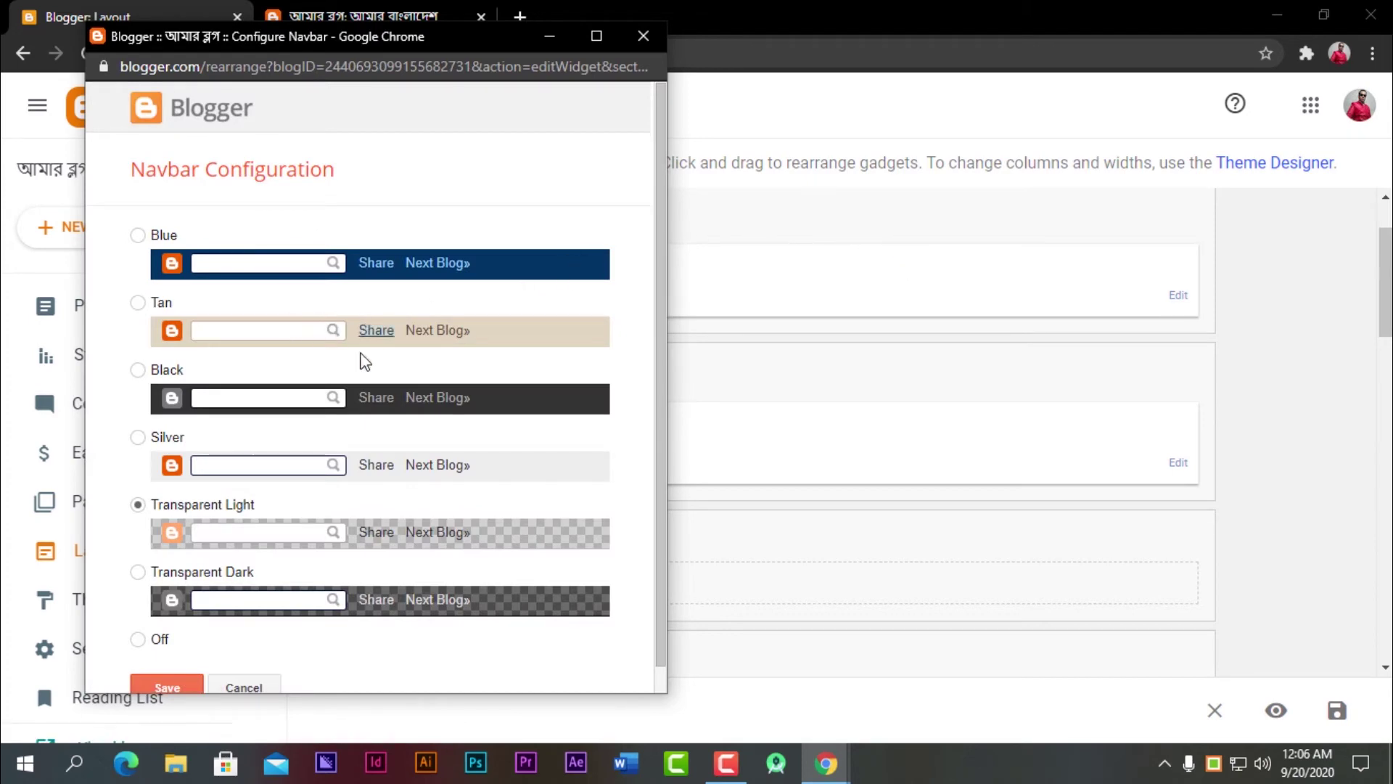
pyautogui.scroll(-1, 243, 468)
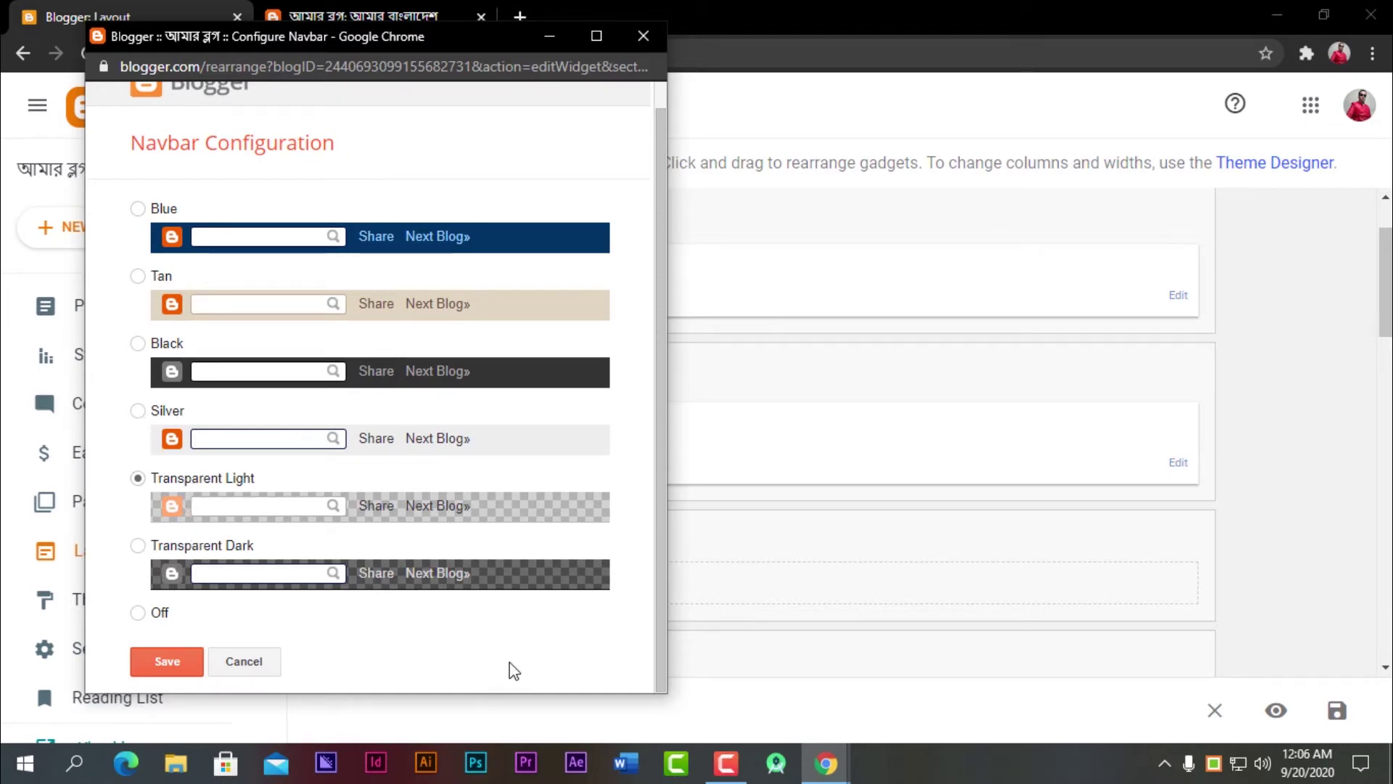
pyautogui.click(151, 657)
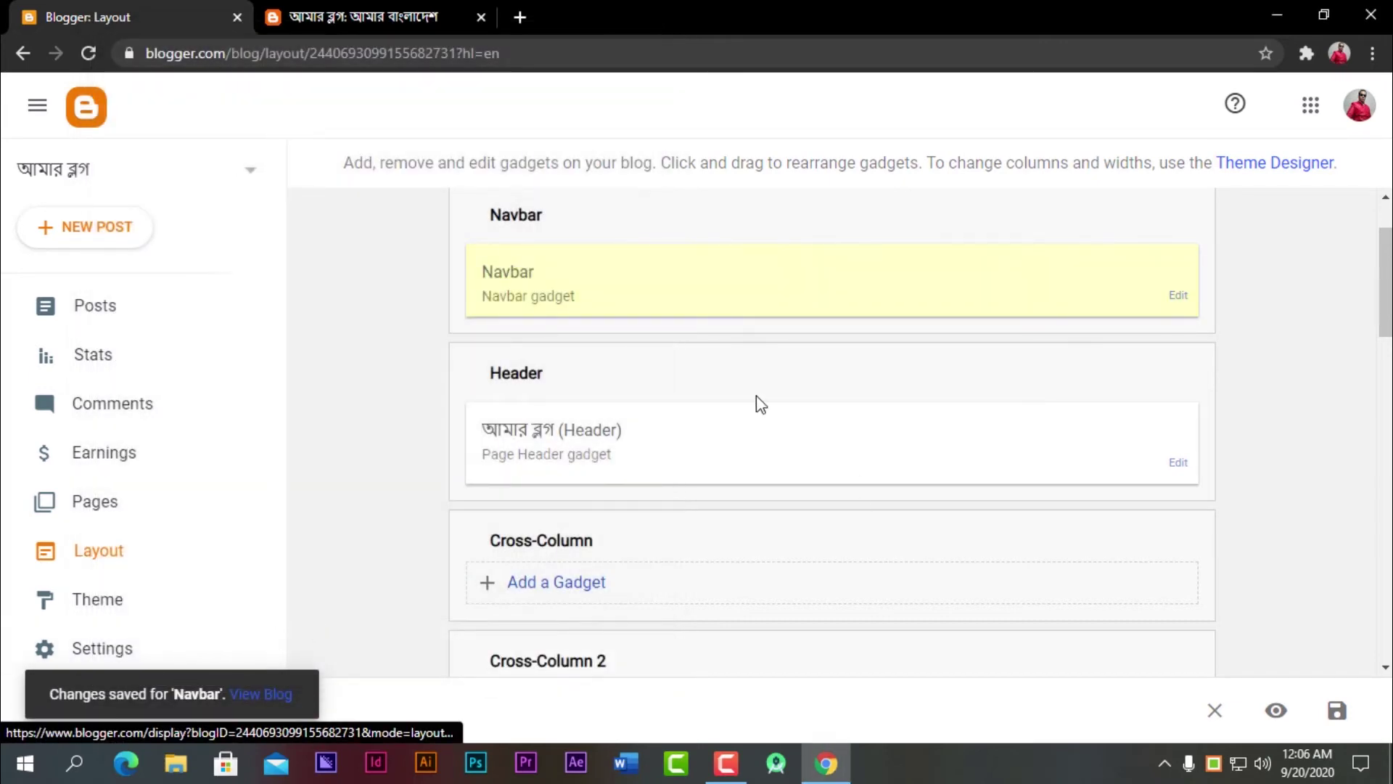
# - Enter এটি একটি বাংলা ব্লগ as the blog description in the Header gadget's settings
pyautogui.click(1176, 465)
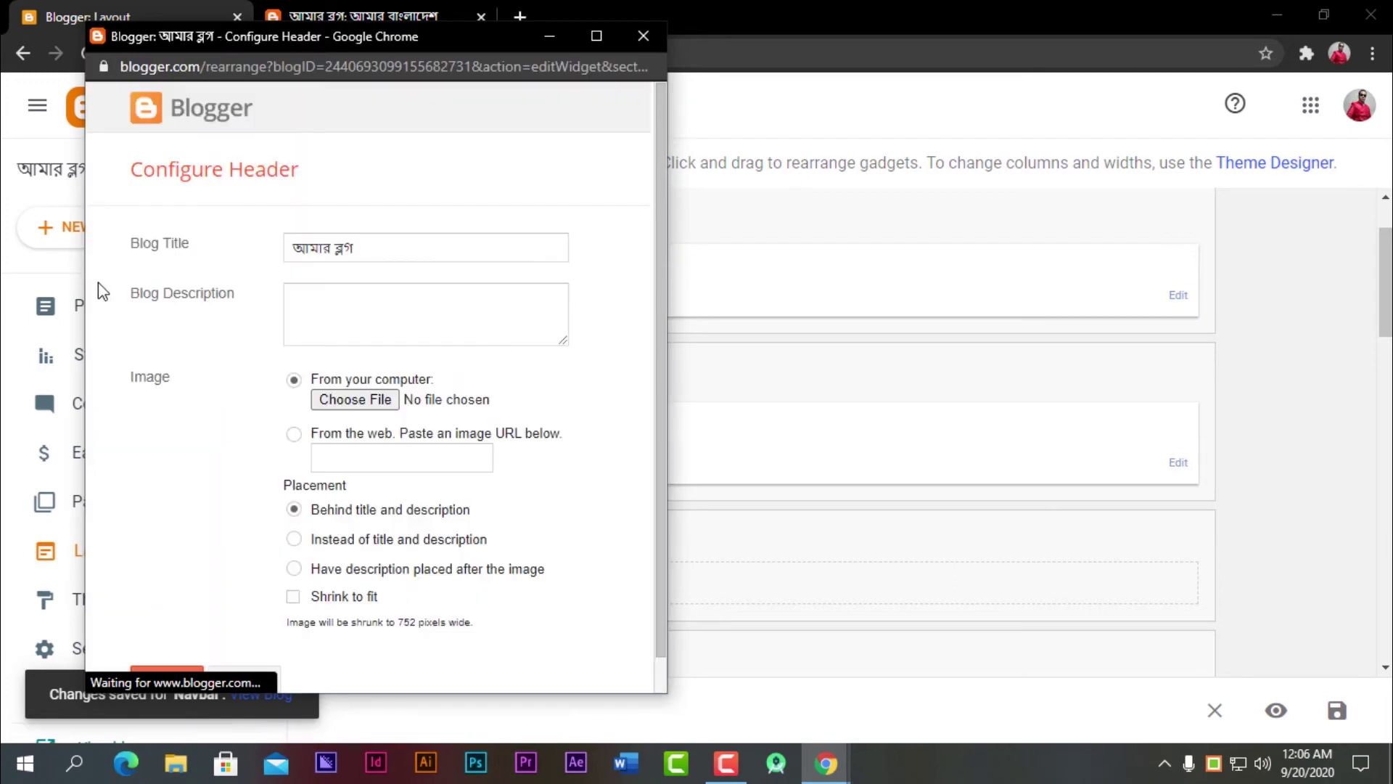
pyautogui.click(329, 312)
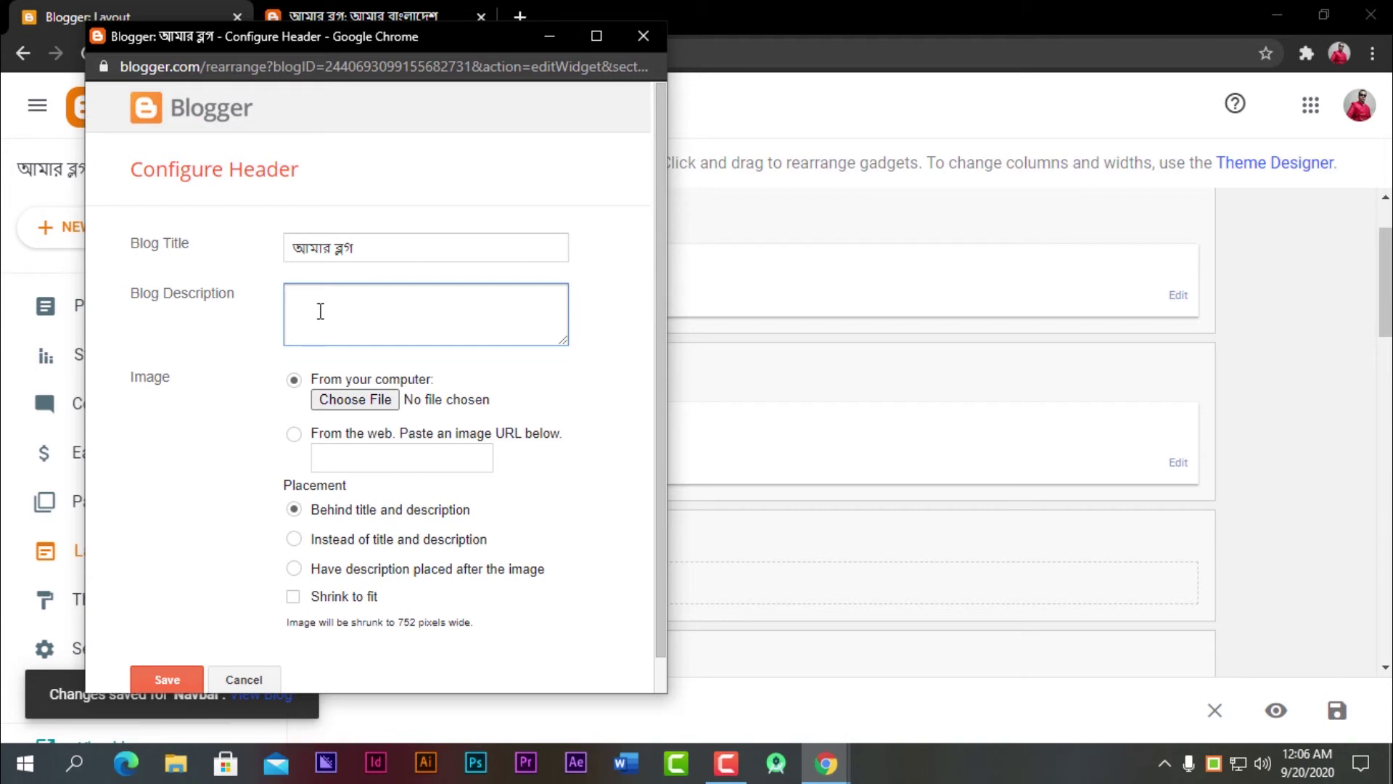
pyautogui.write('ে')
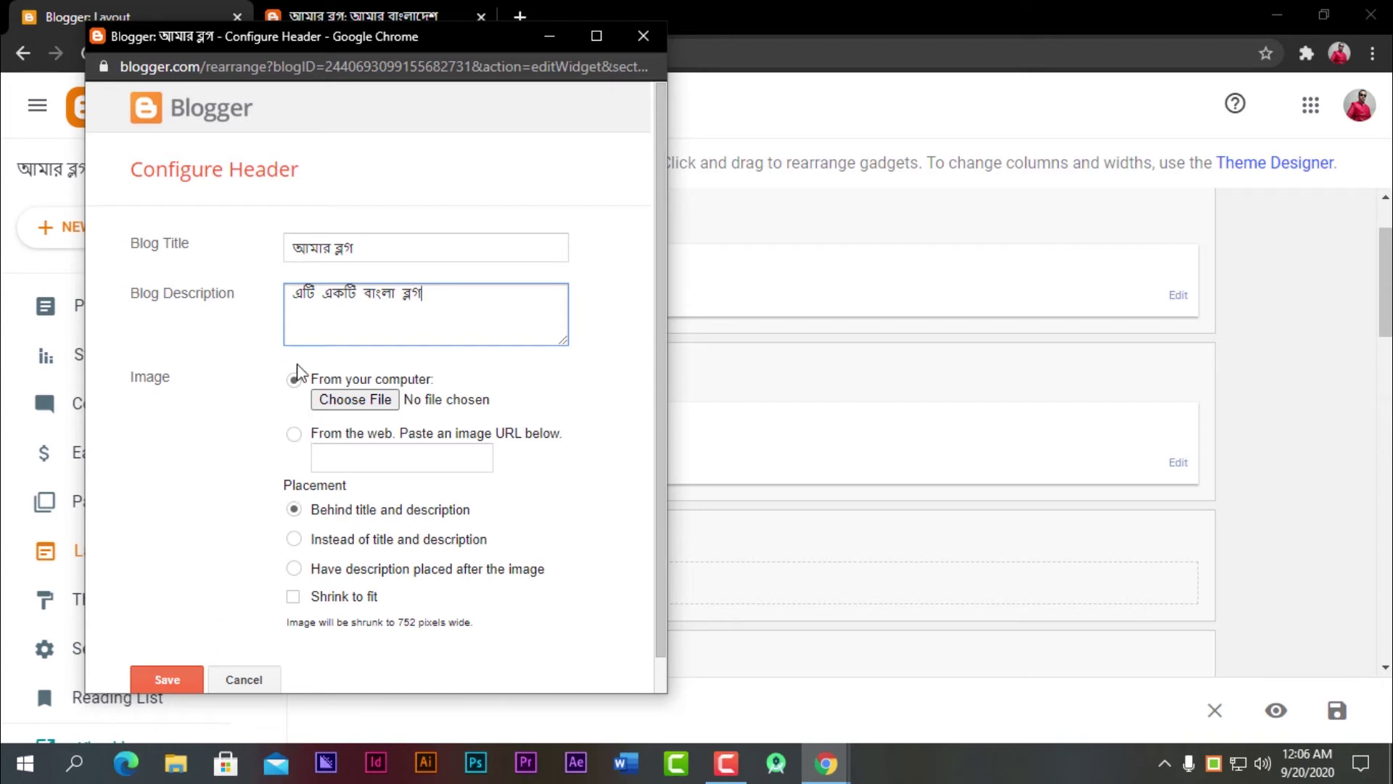
# - Upload IMG_20200919_112634.jpg as the header image placed behind the title and description, and save the Header gadget
pyautogui.click(341, 401)
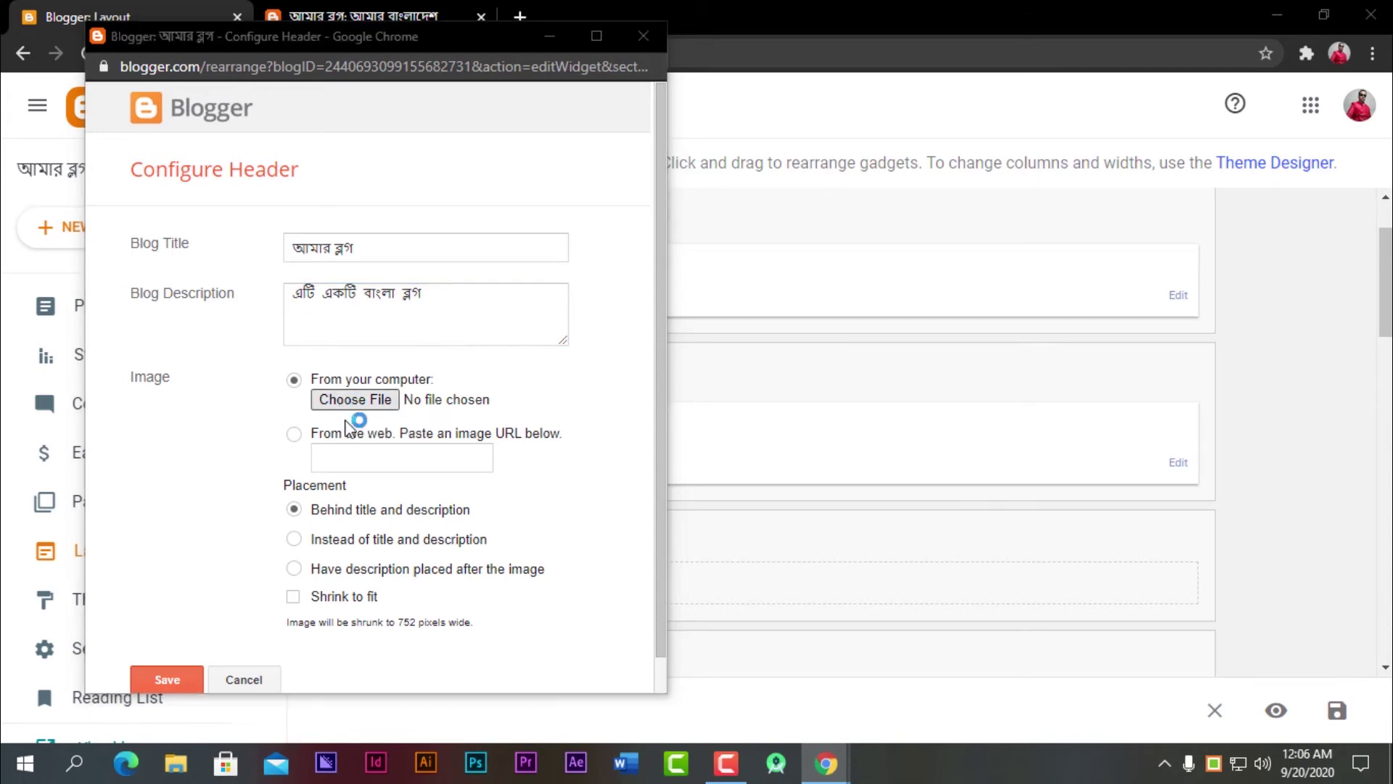
pyautogui.scroll(-1, 435, 312)
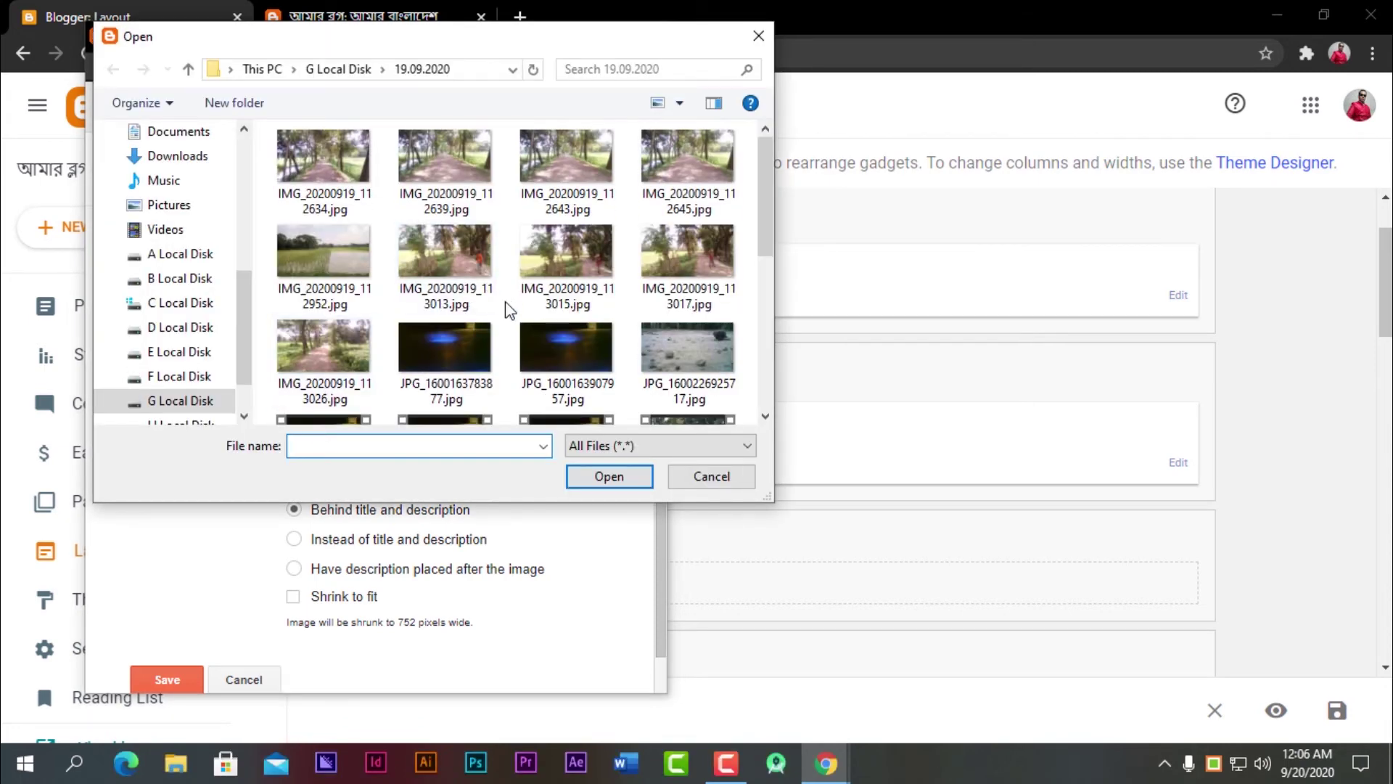
pyautogui.scroll(-3, 507, 312)
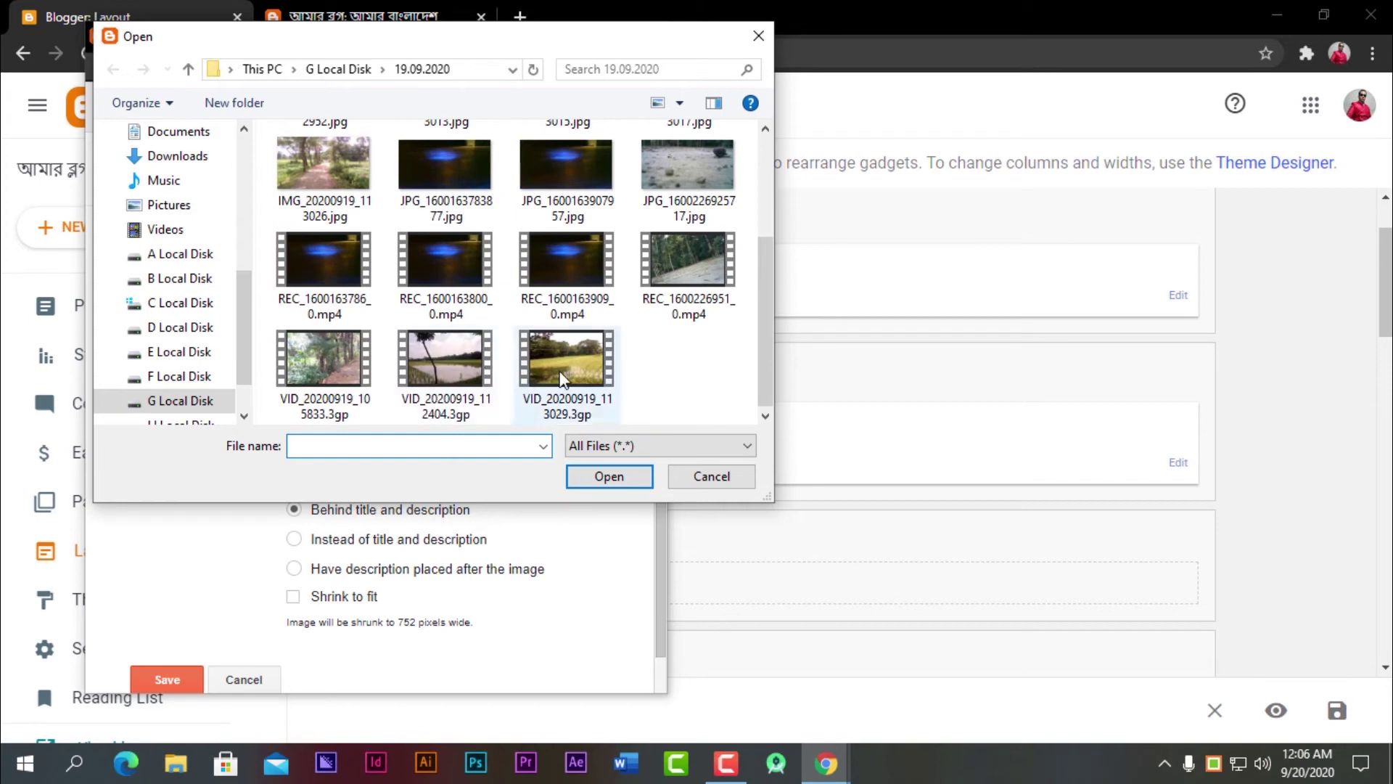
pyautogui.scroll(2, 514, 374)
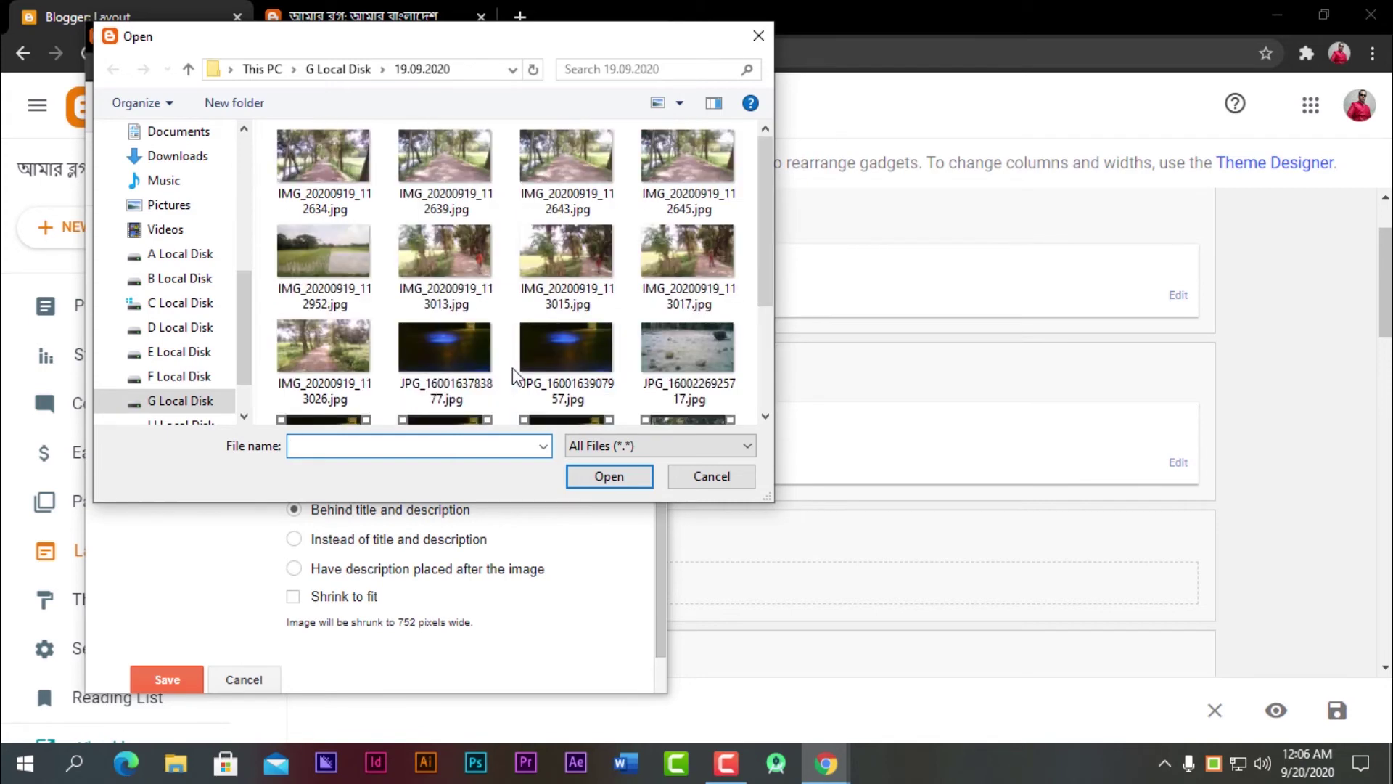
pyautogui.doubleClick(329, 155)
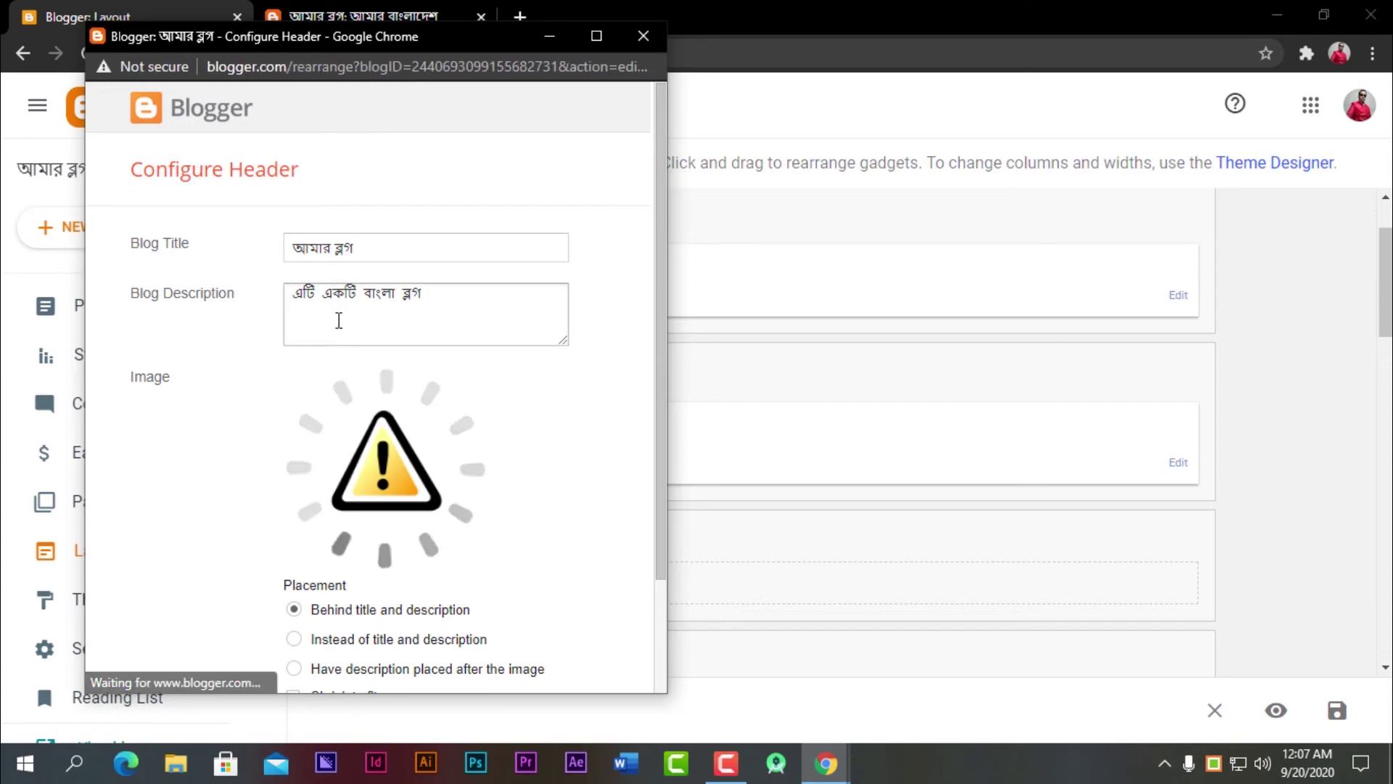
pyautogui.scroll(-2, 344, 325)
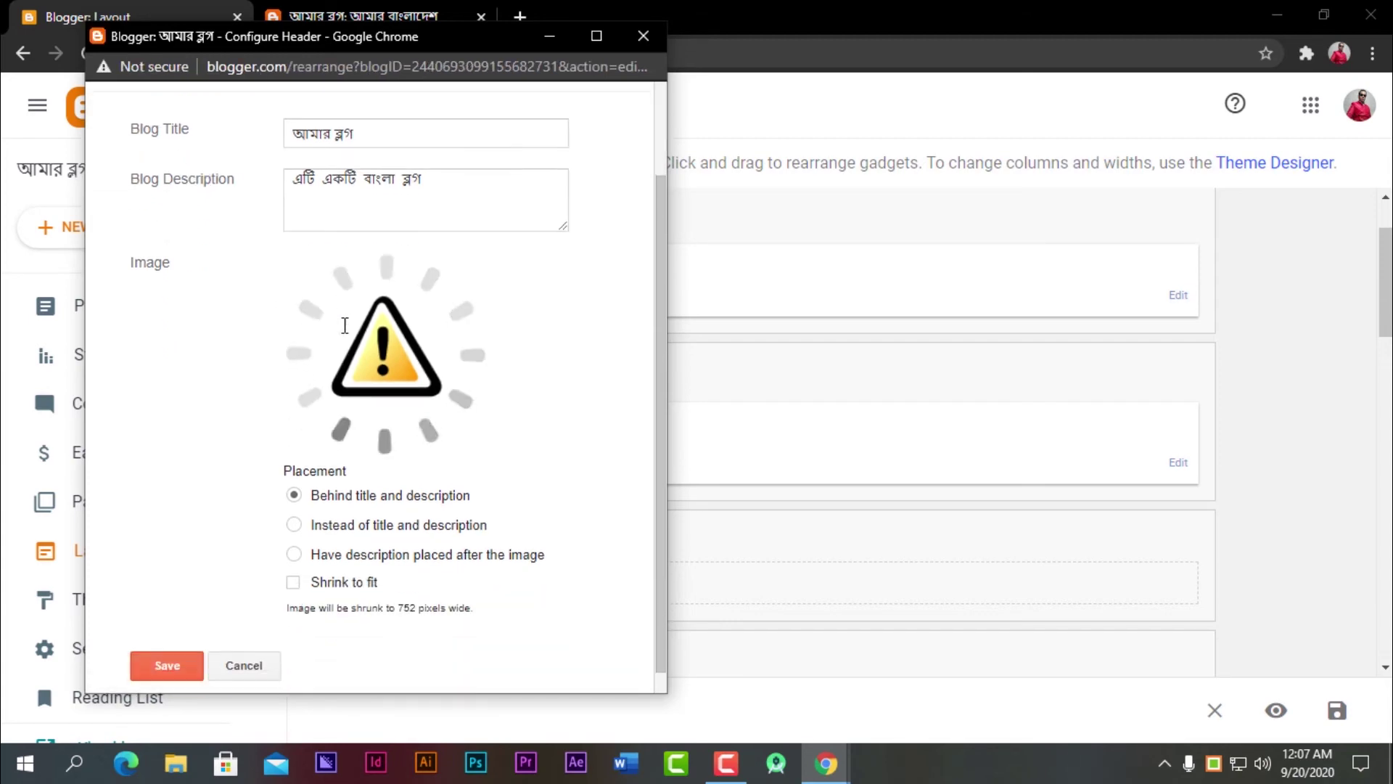
pyautogui.scroll(2, 342, 324)
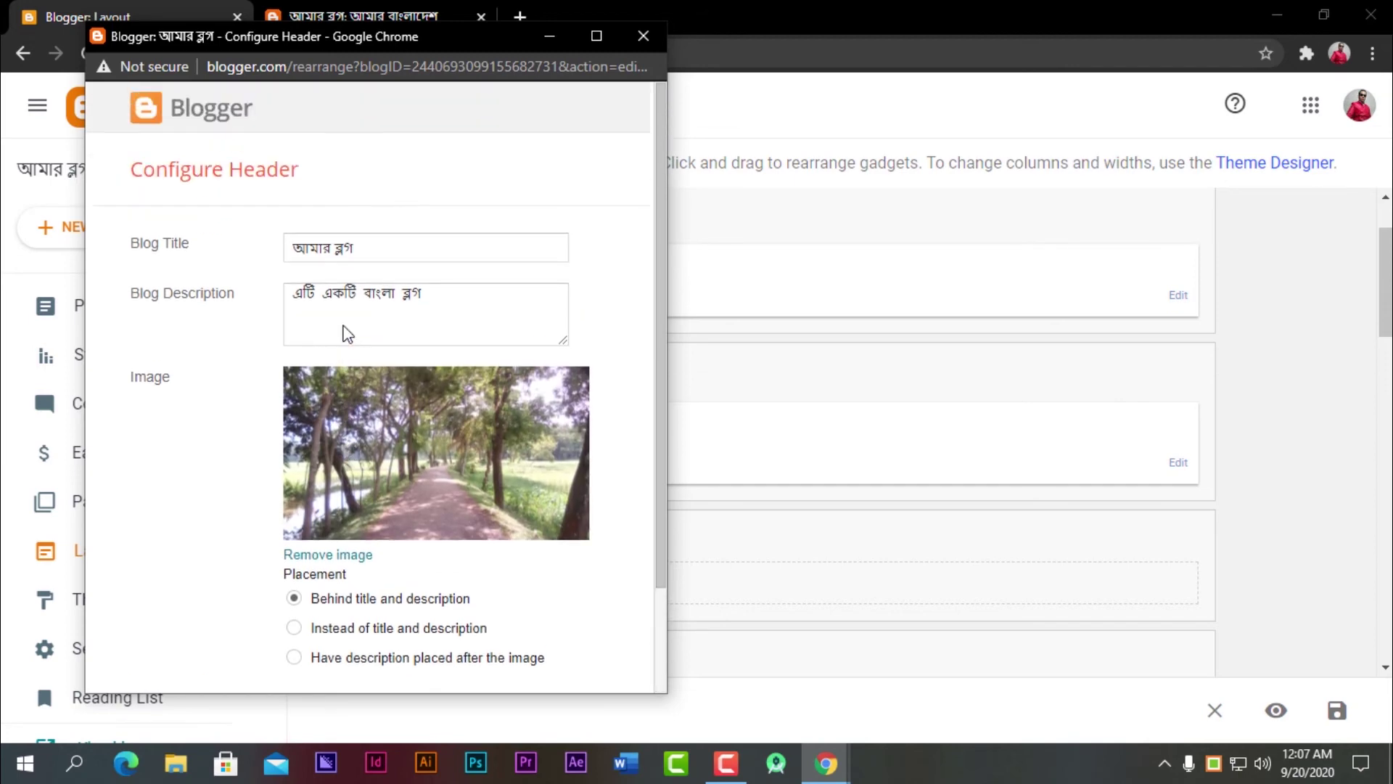
pyautogui.scroll(-2, 553, 428)
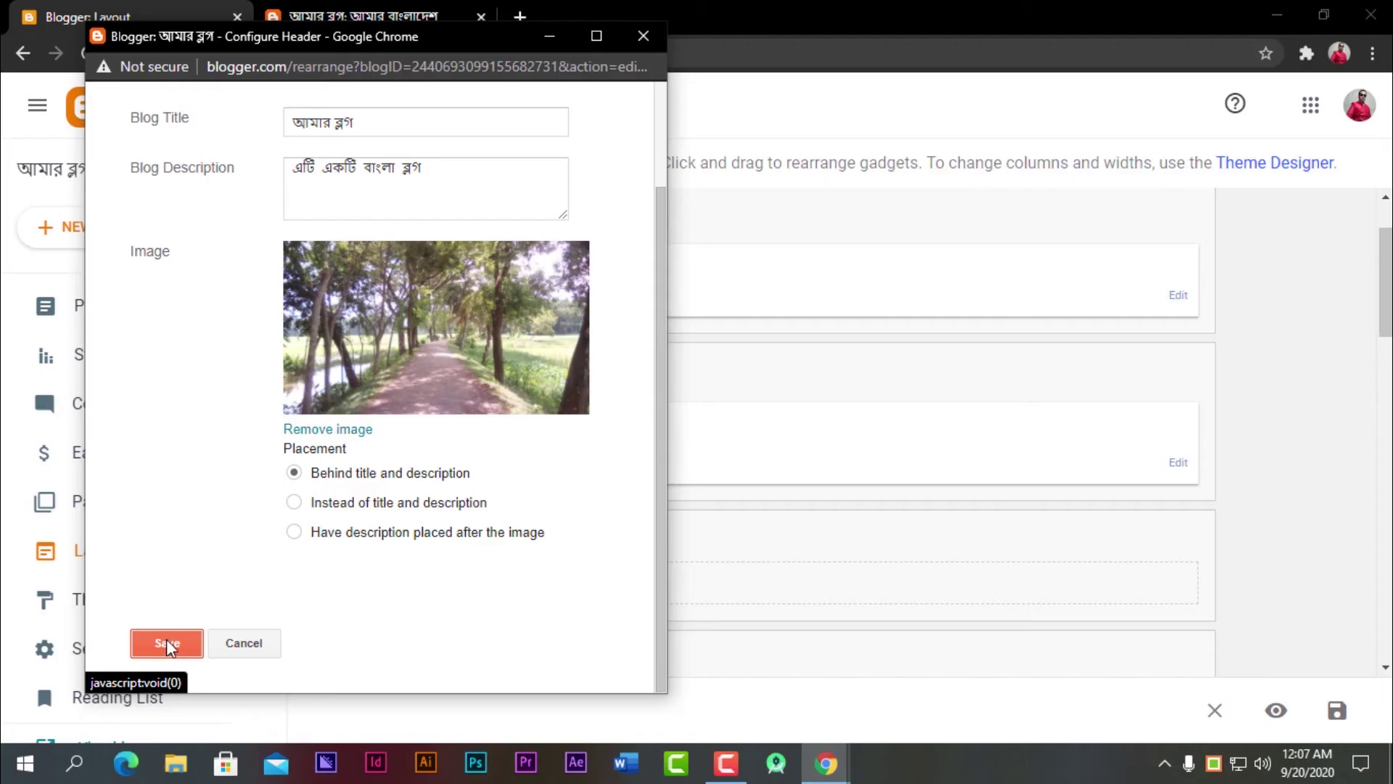
pyautogui.click(164, 641)
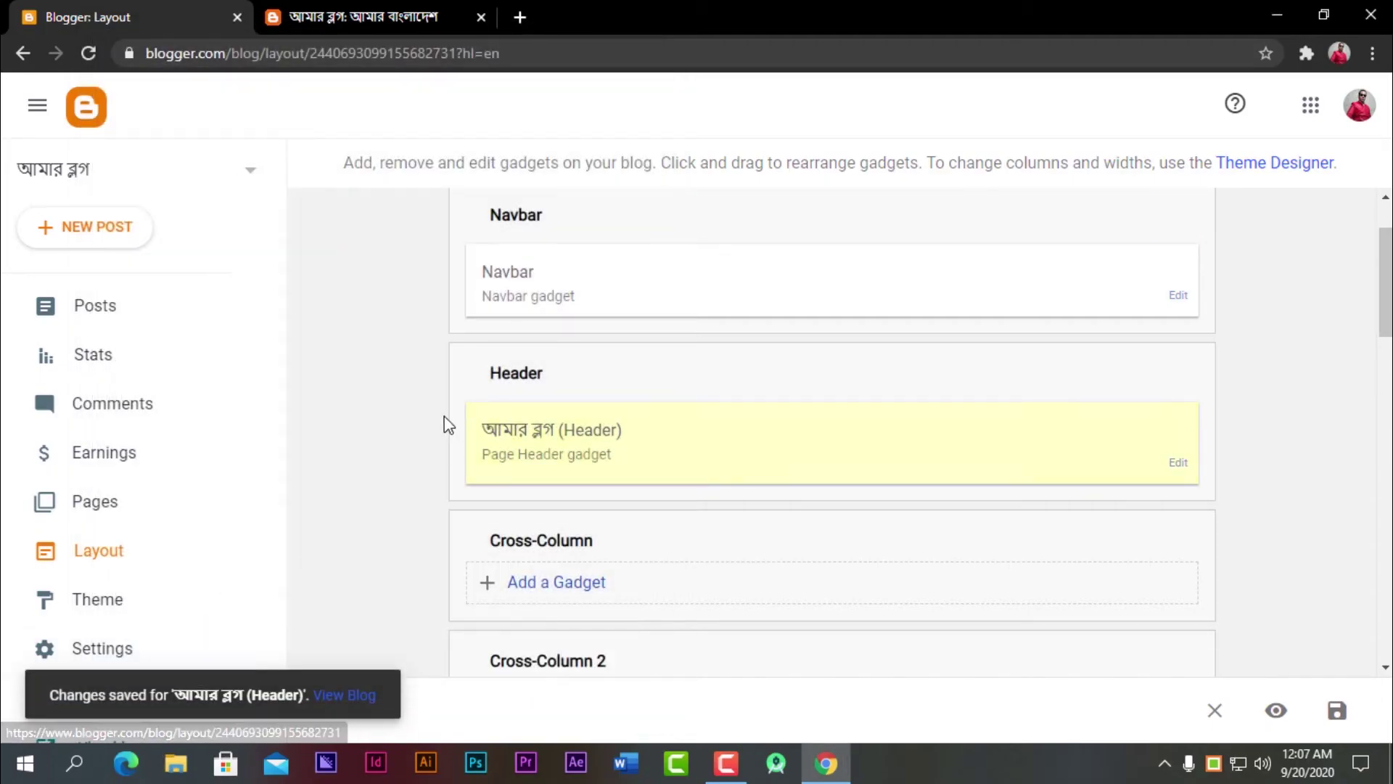
# - Add a Translate gadget titled Translate with the Vertical style to the sidebar-right-1 section
pyautogui.scroll(-4, 523, 425)
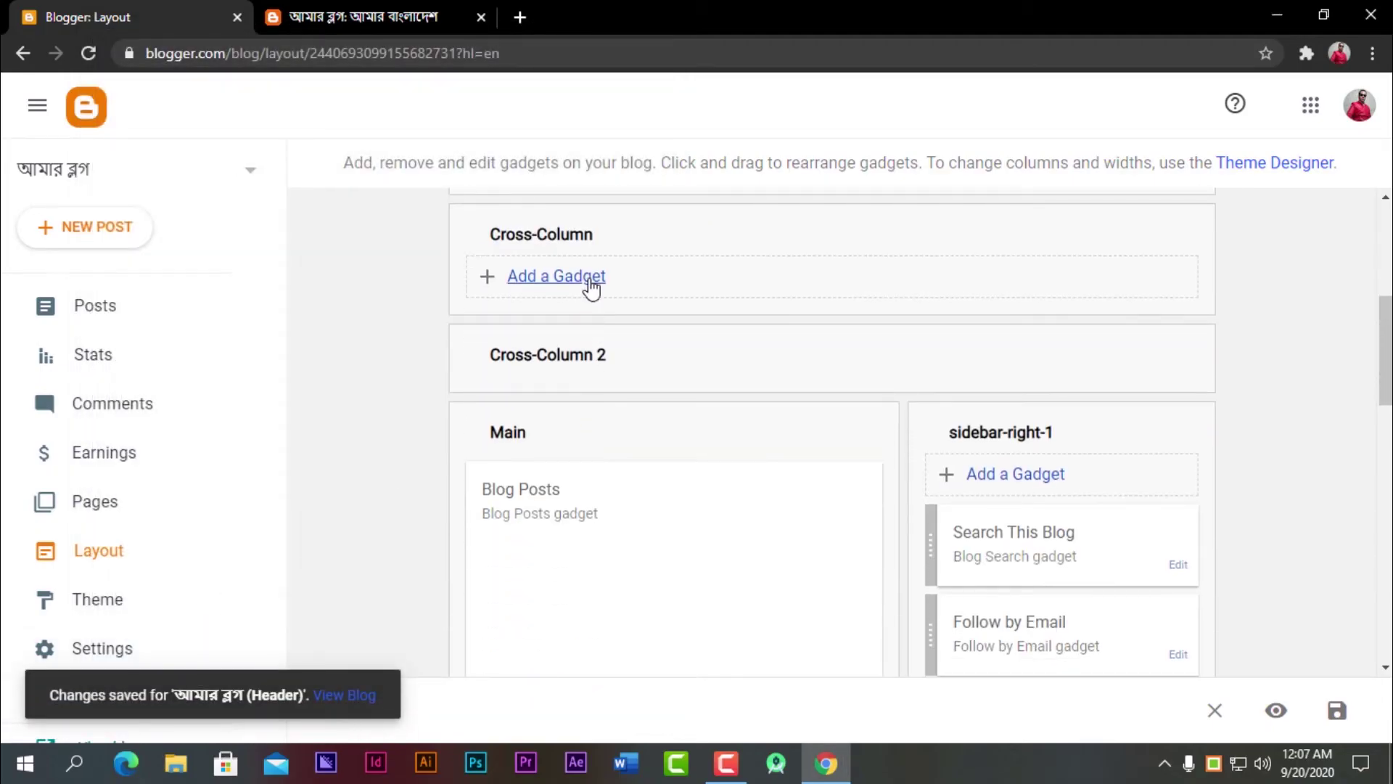
pyautogui.scroll(-1, 620, 503)
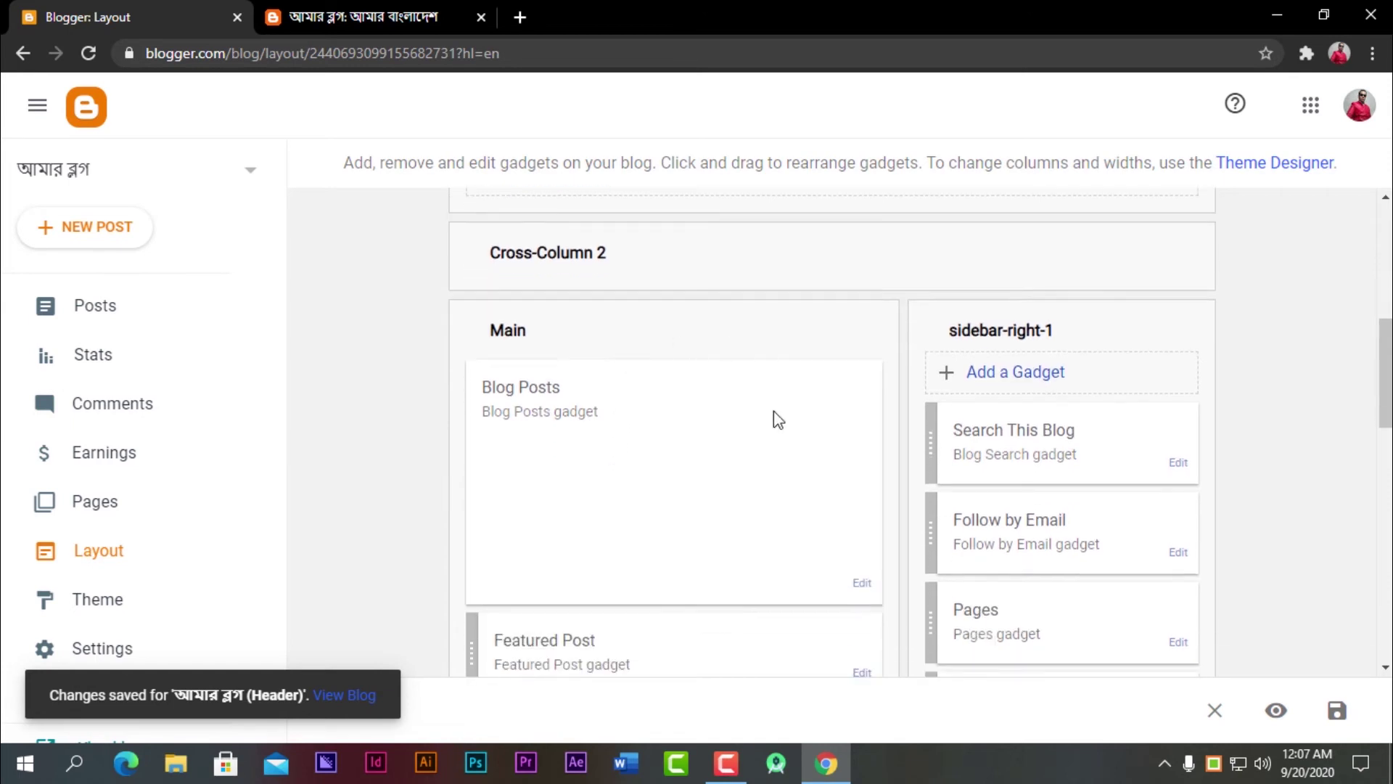
pyautogui.click(1047, 376)
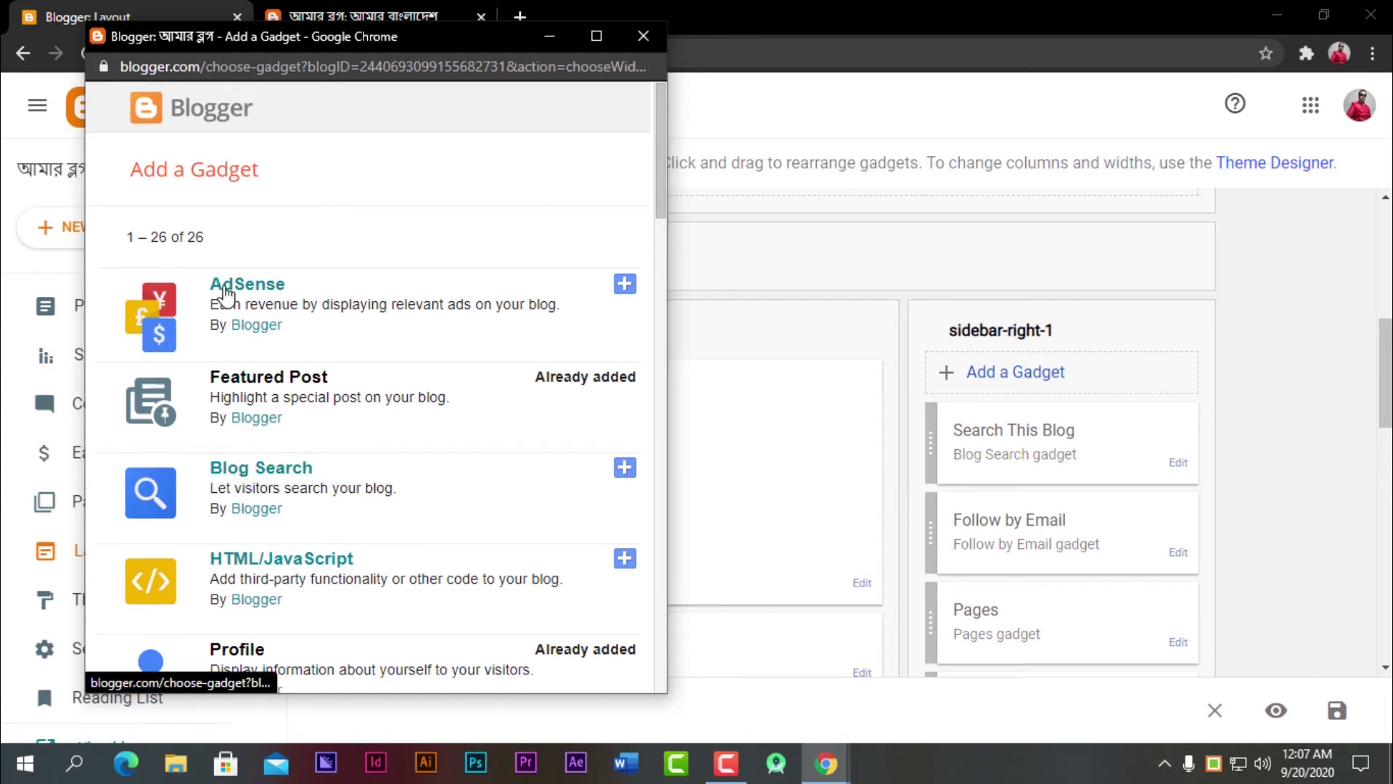
pyautogui.scroll(-3, 256, 425)
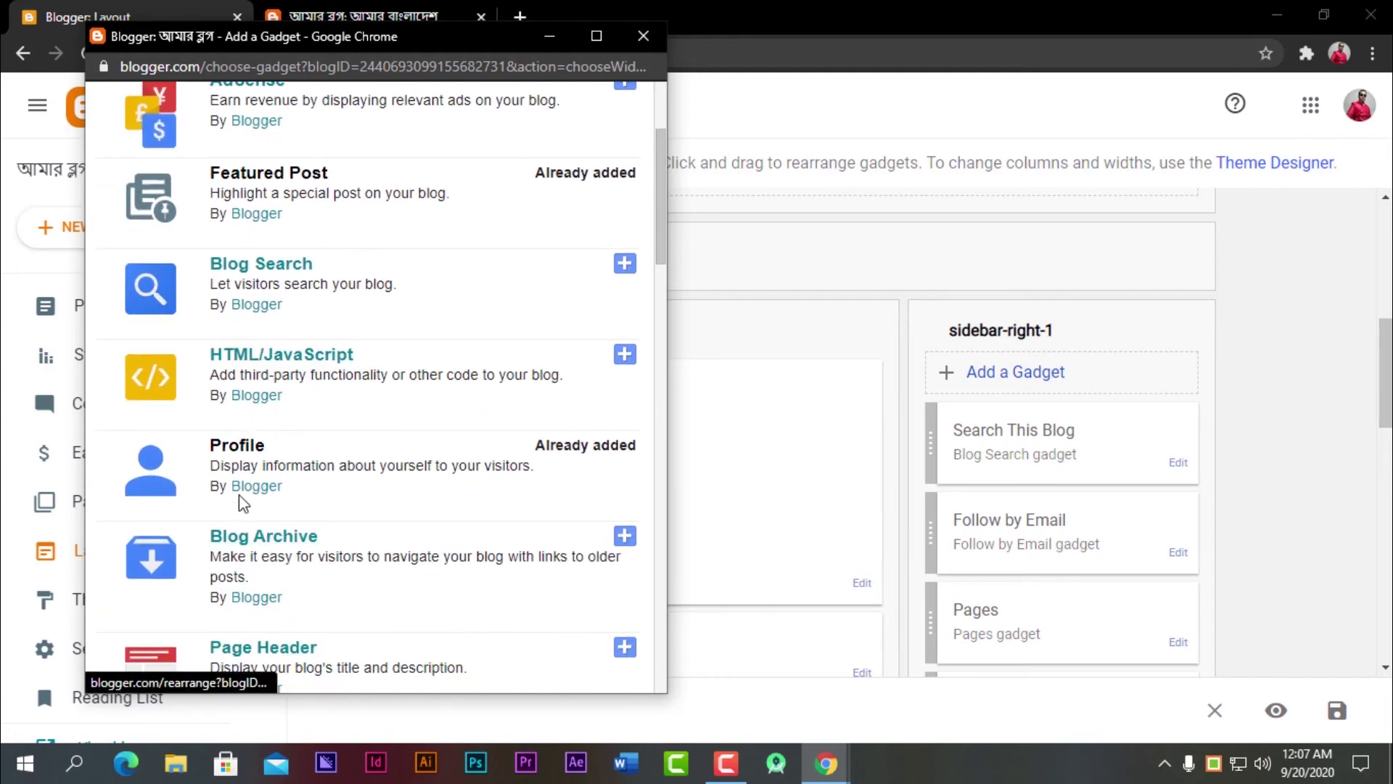
pyautogui.scroll(-2, 260, 548)
pyautogui.scroll(-2, 260, 547)
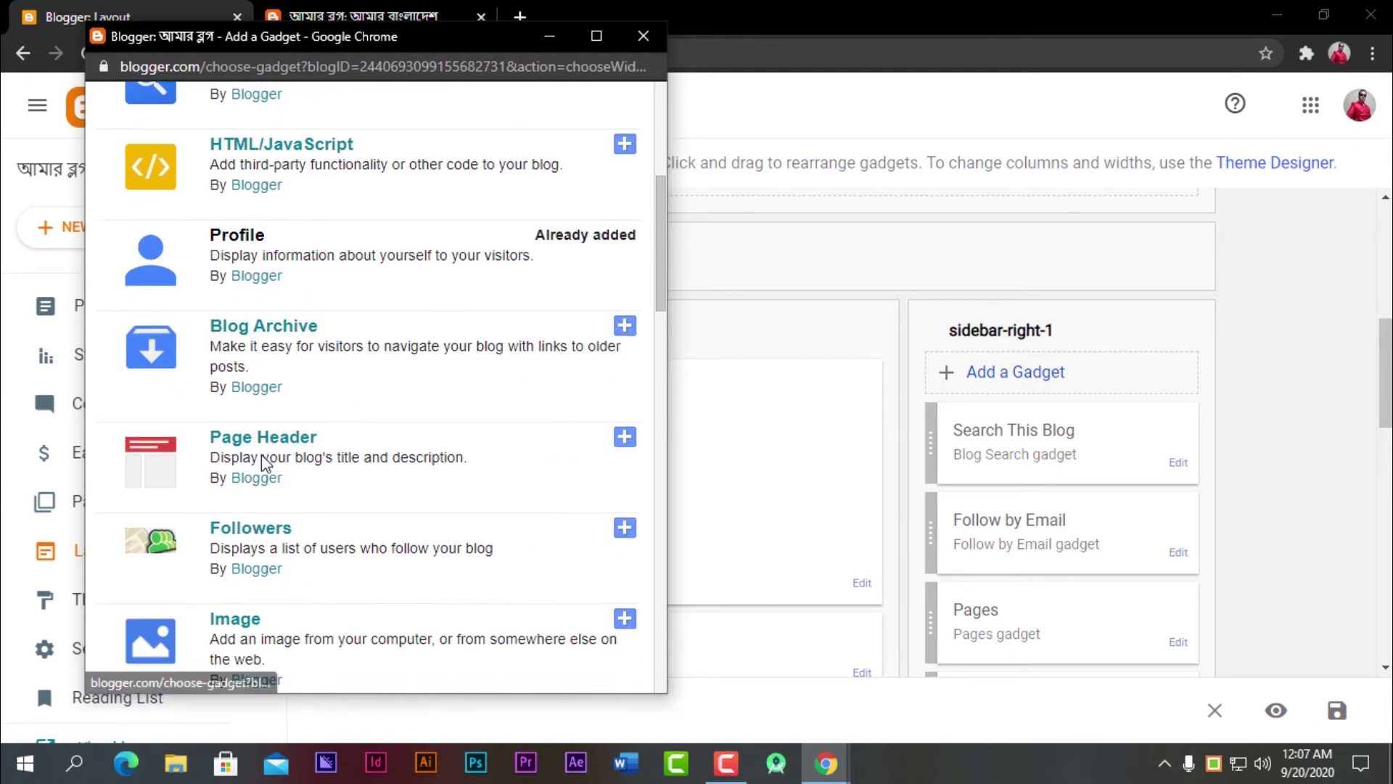
pyautogui.scroll(-3, 263, 472)
pyautogui.scroll(-3, 245, 432)
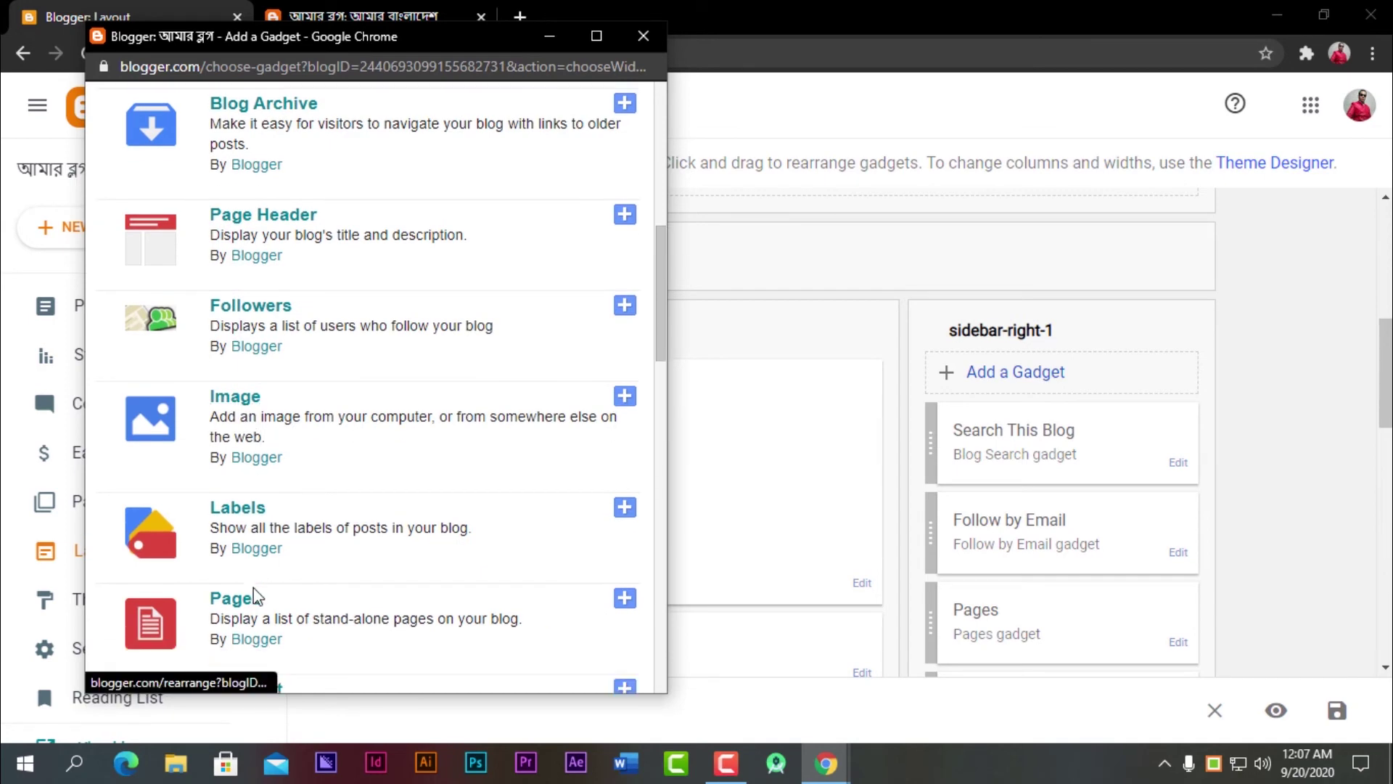
pyautogui.scroll(-4, 246, 471)
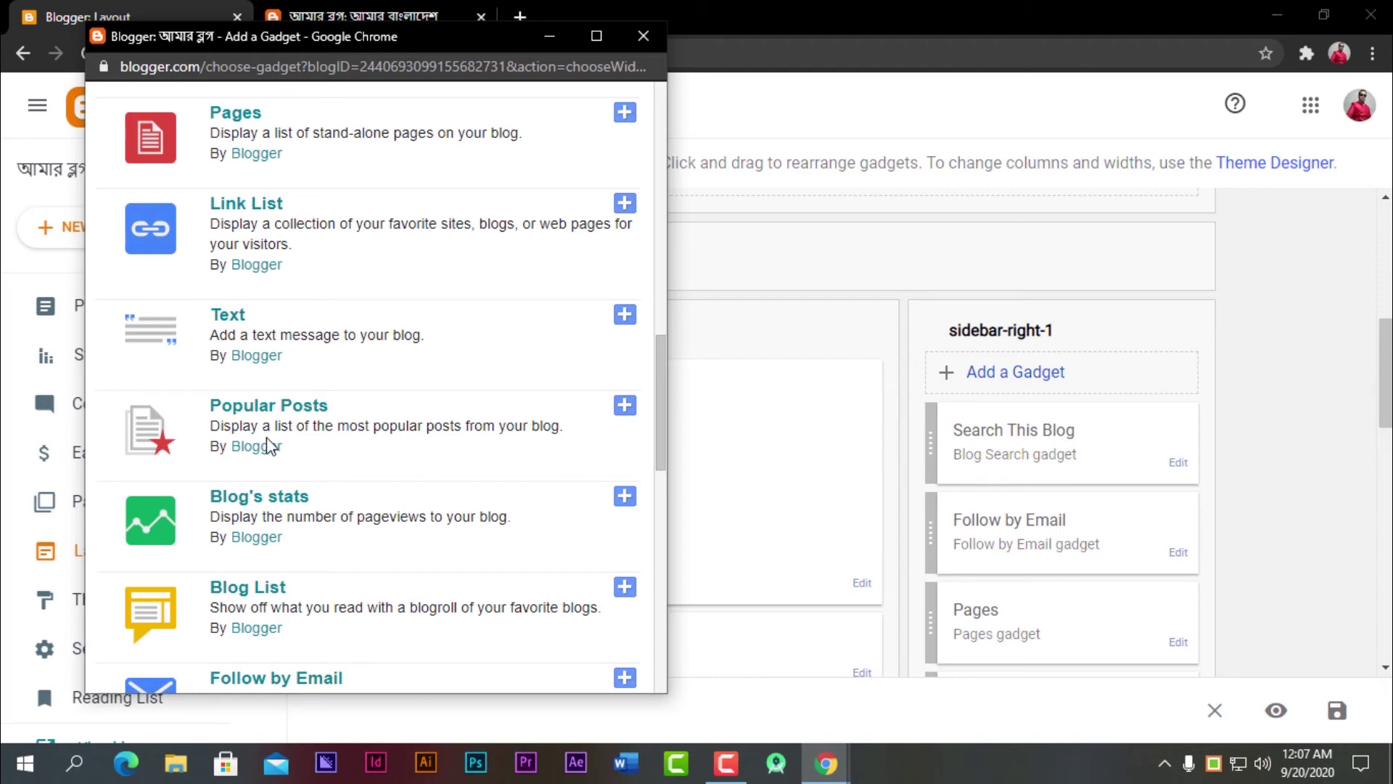
pyautogui.scroll(-5, 268, 444)
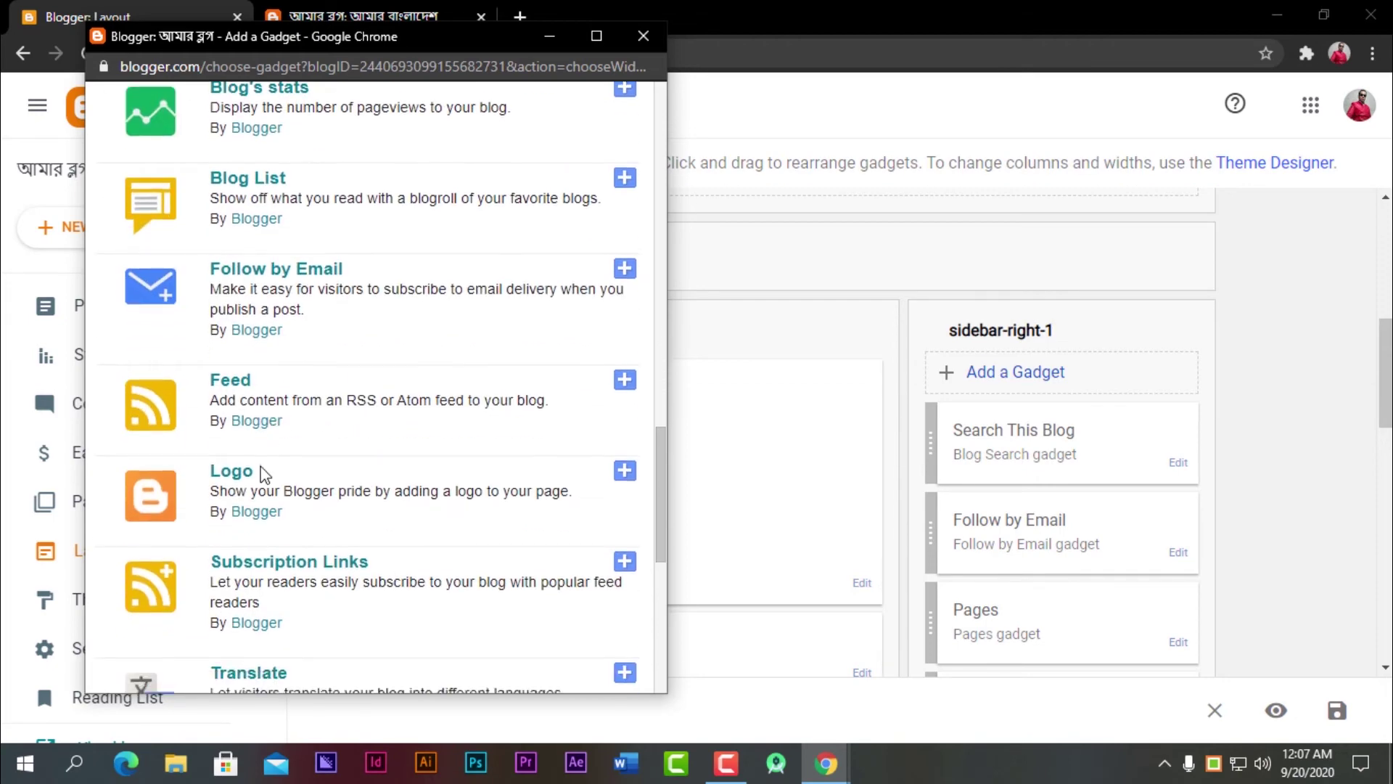
pyautogui.scroll(-3, 264, 473)
pyautogui.click(263, 473)
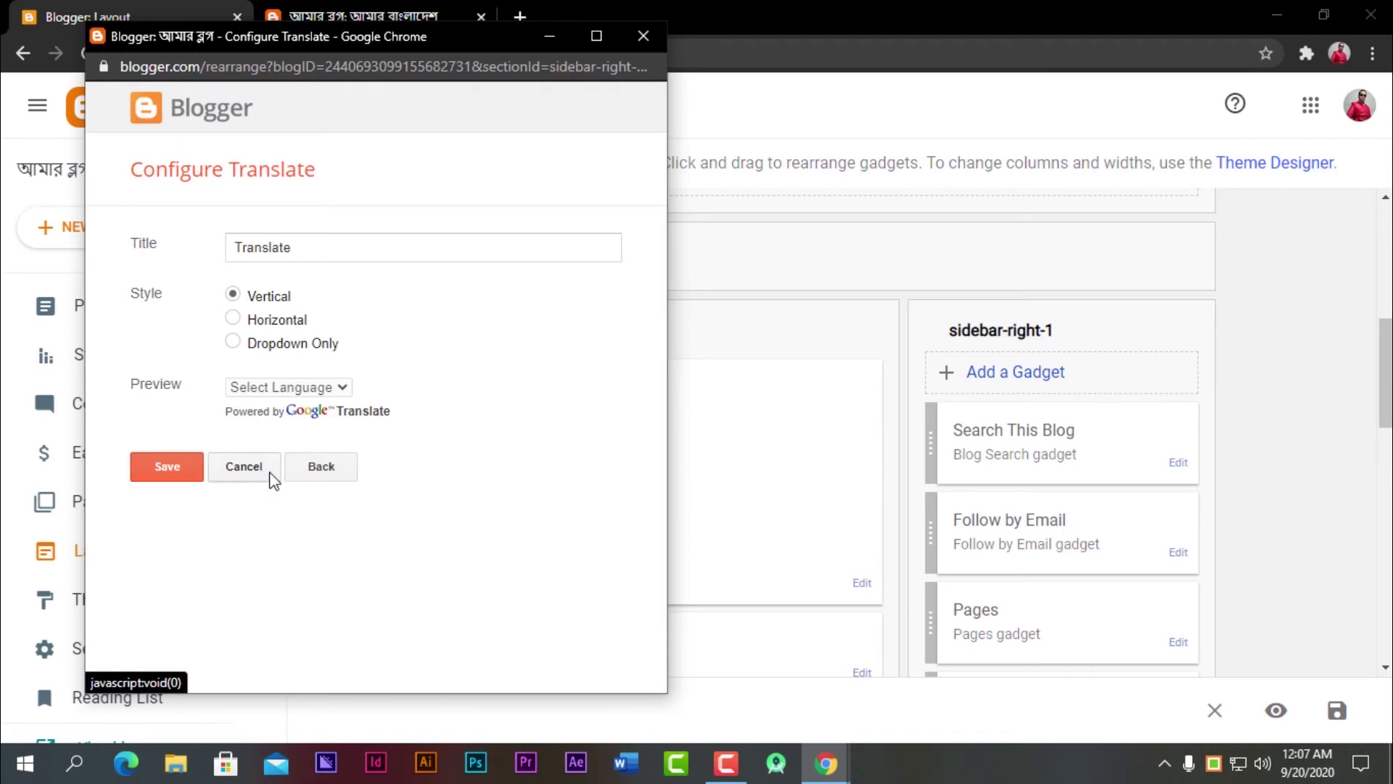
pyautogui.click(142, 474)
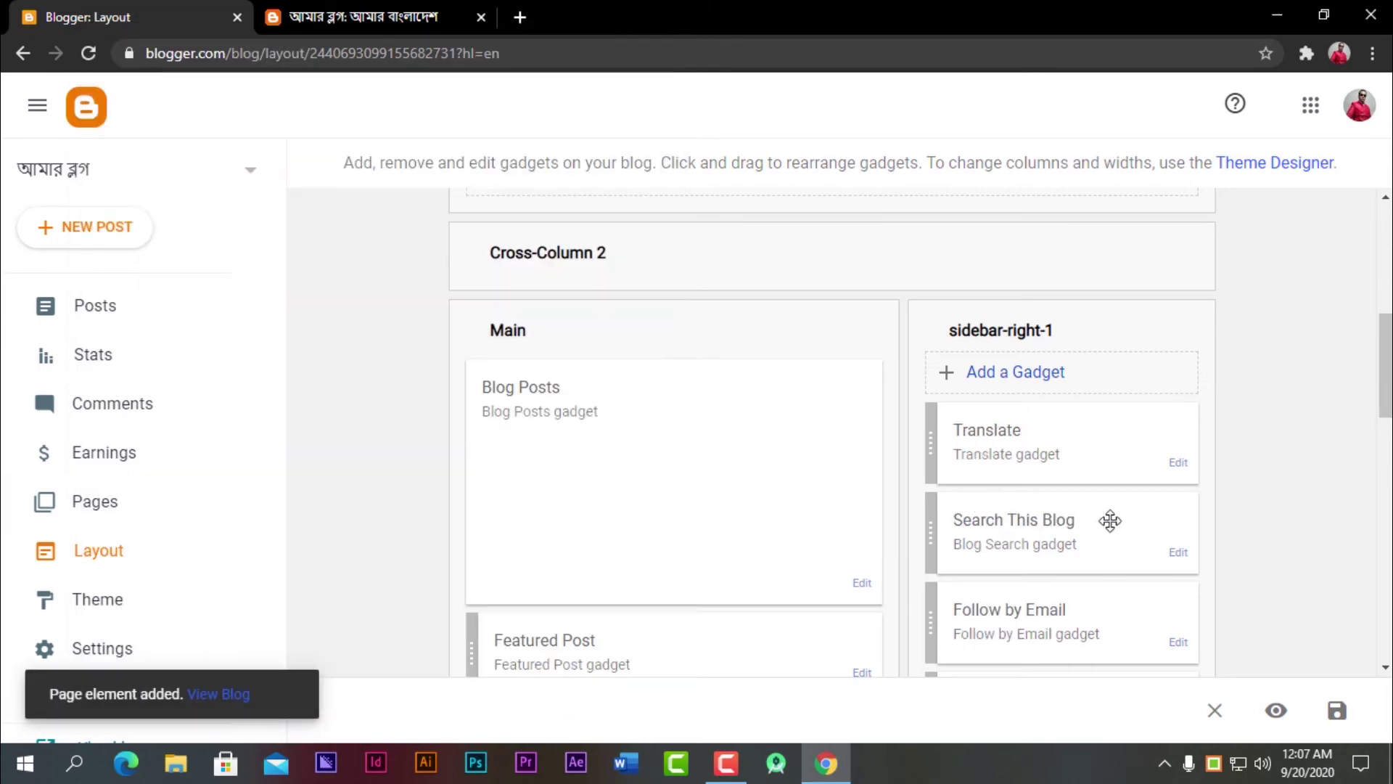
# - Choose the List gadget from the gadget catalogue for the sidebar-right-2-1 section
pyautogui.scroll(-3, 1110, 517)
pyautogui.scroll(2, 1143, 352)
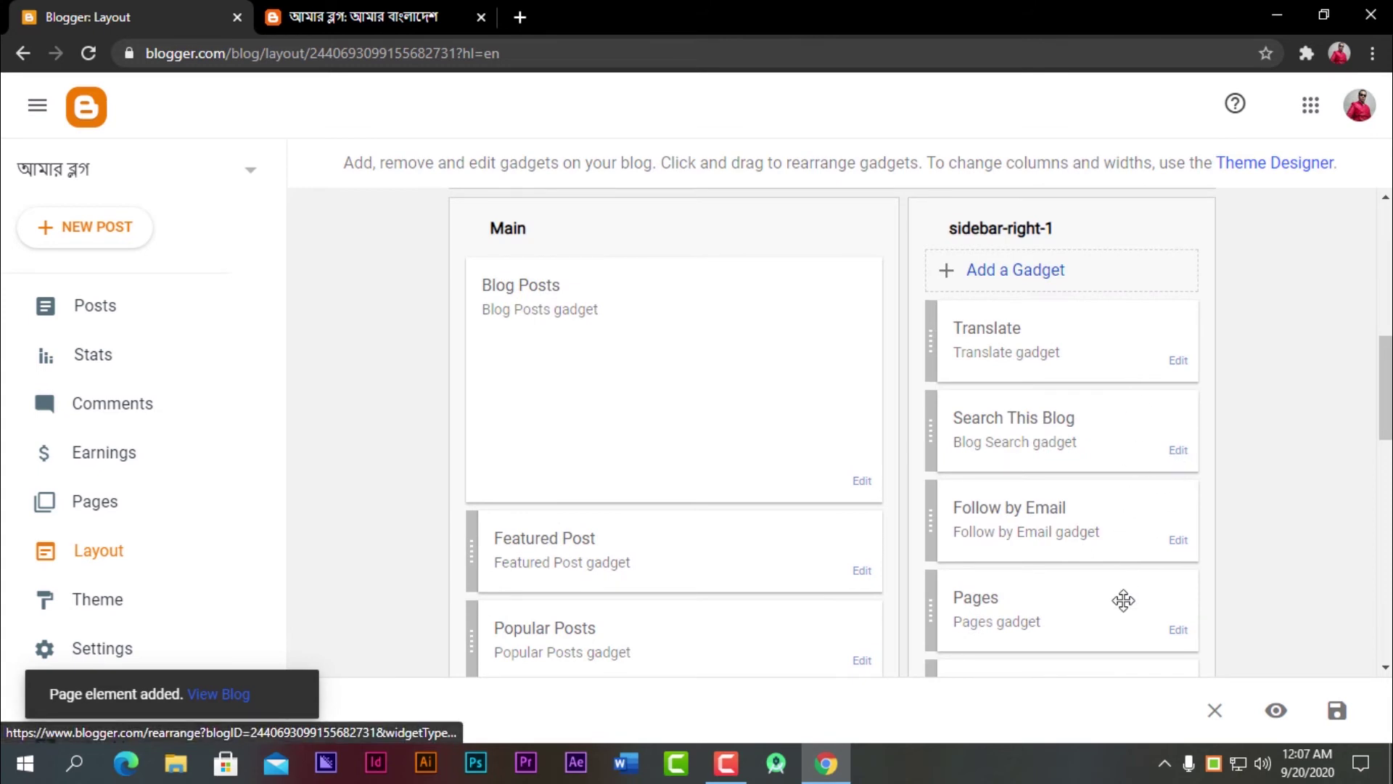
pyautogui.scroll(-4, 1120, 568)
pyautogui.scroll(-3, 1026, 559)
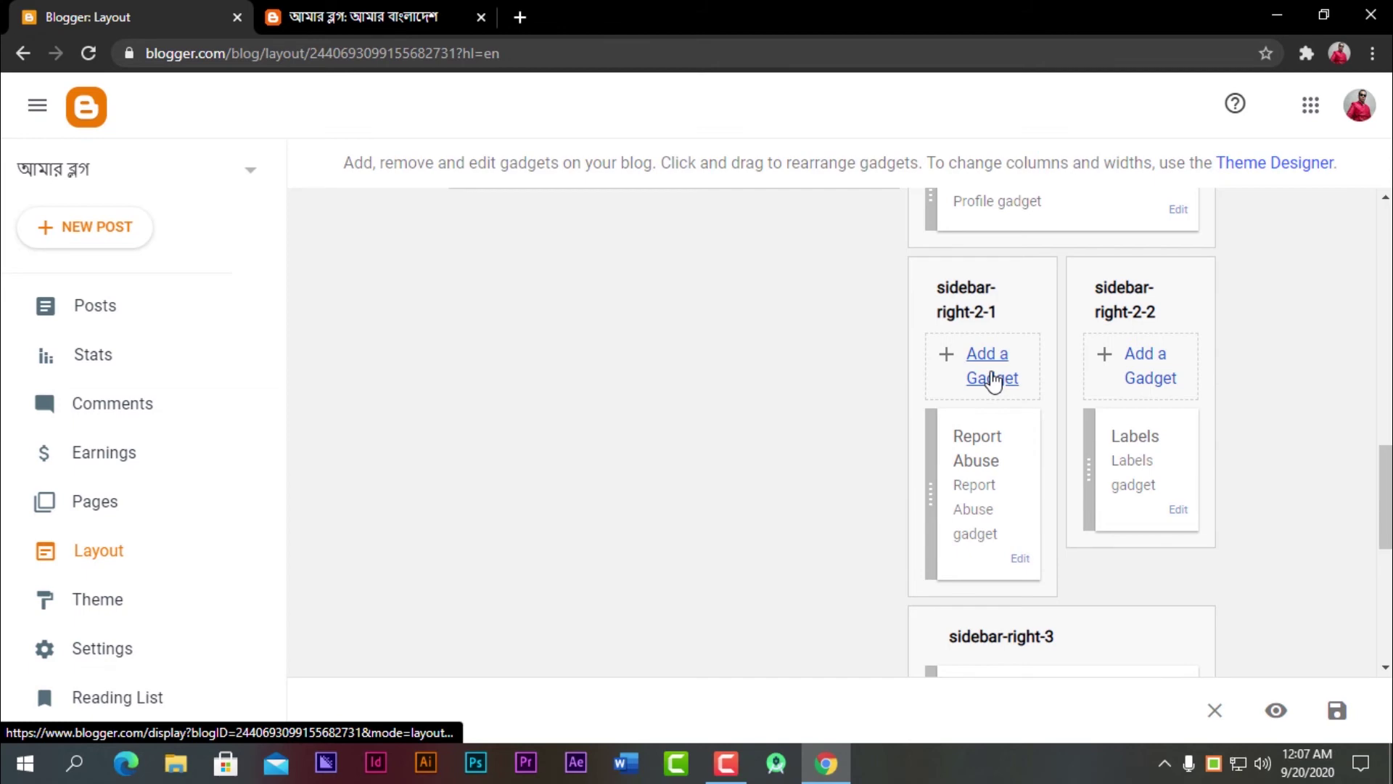
pyautogui.click(992, 378)
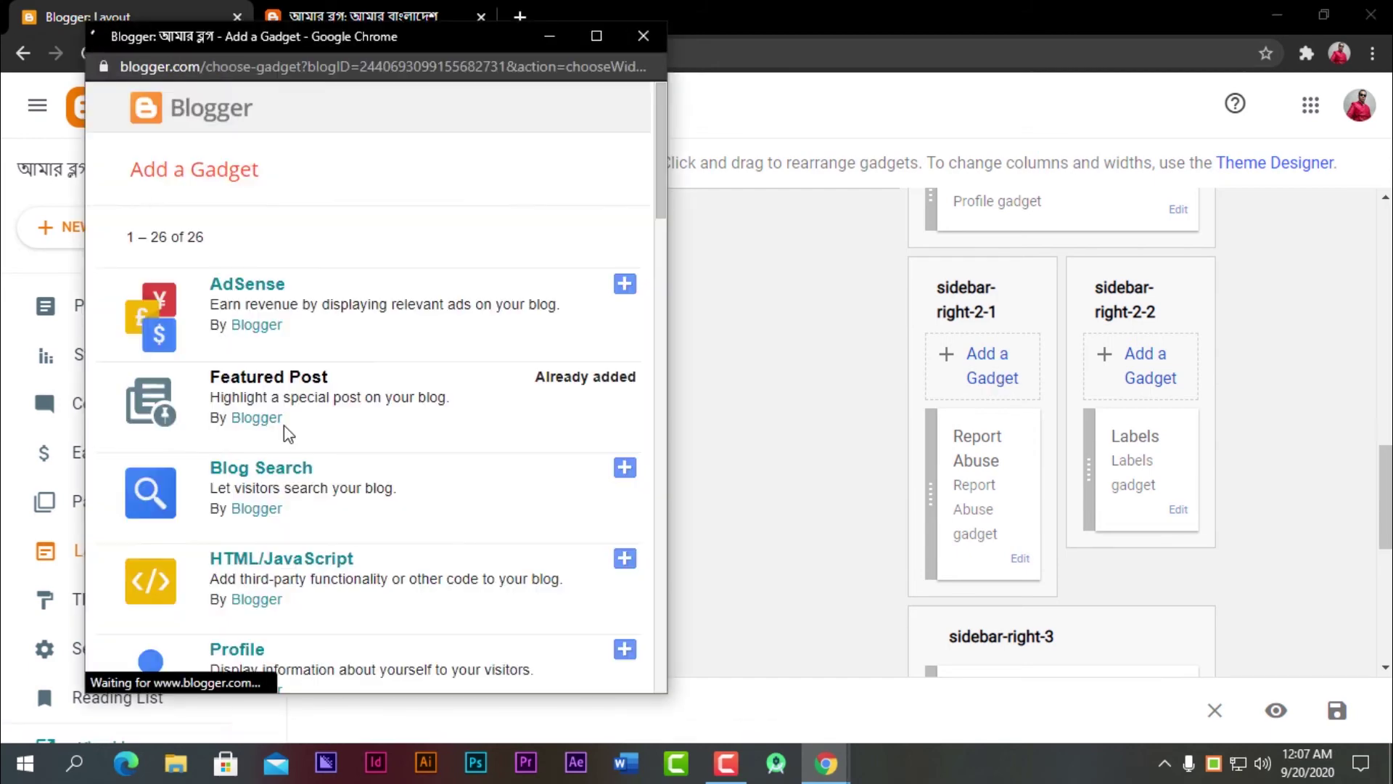
pyautogui.scroll(-4, 281, 431)
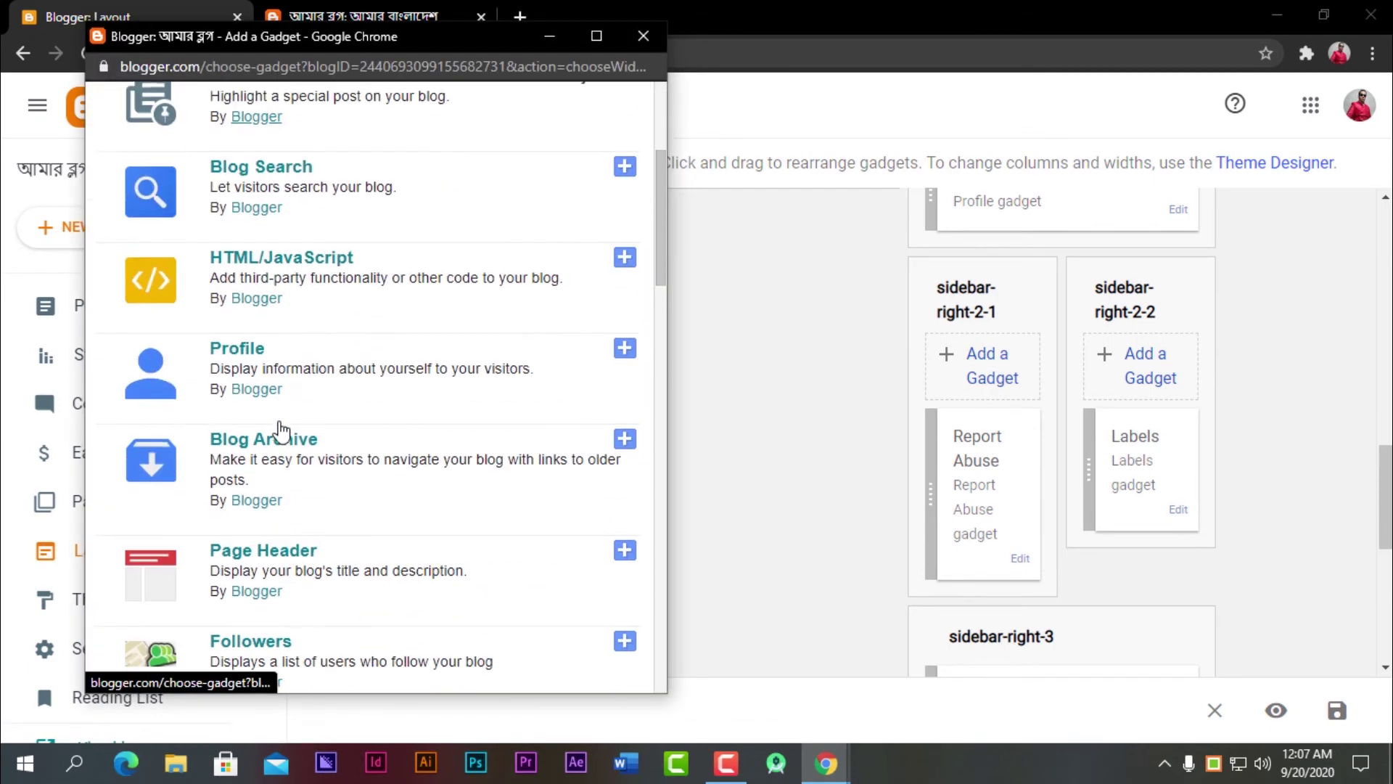
pyautogui.scroll(3, 281, 431)
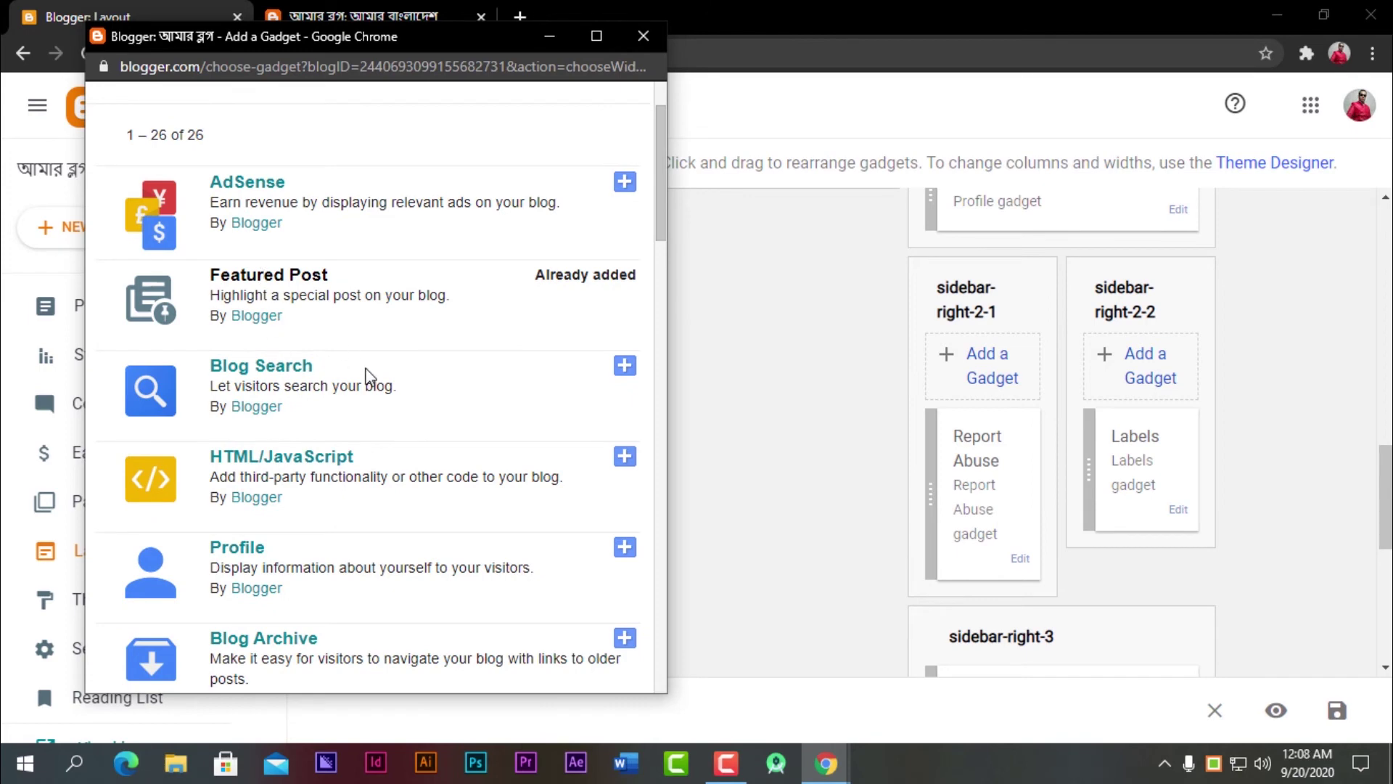
pyautogui.scroll(-7, 283, 515)
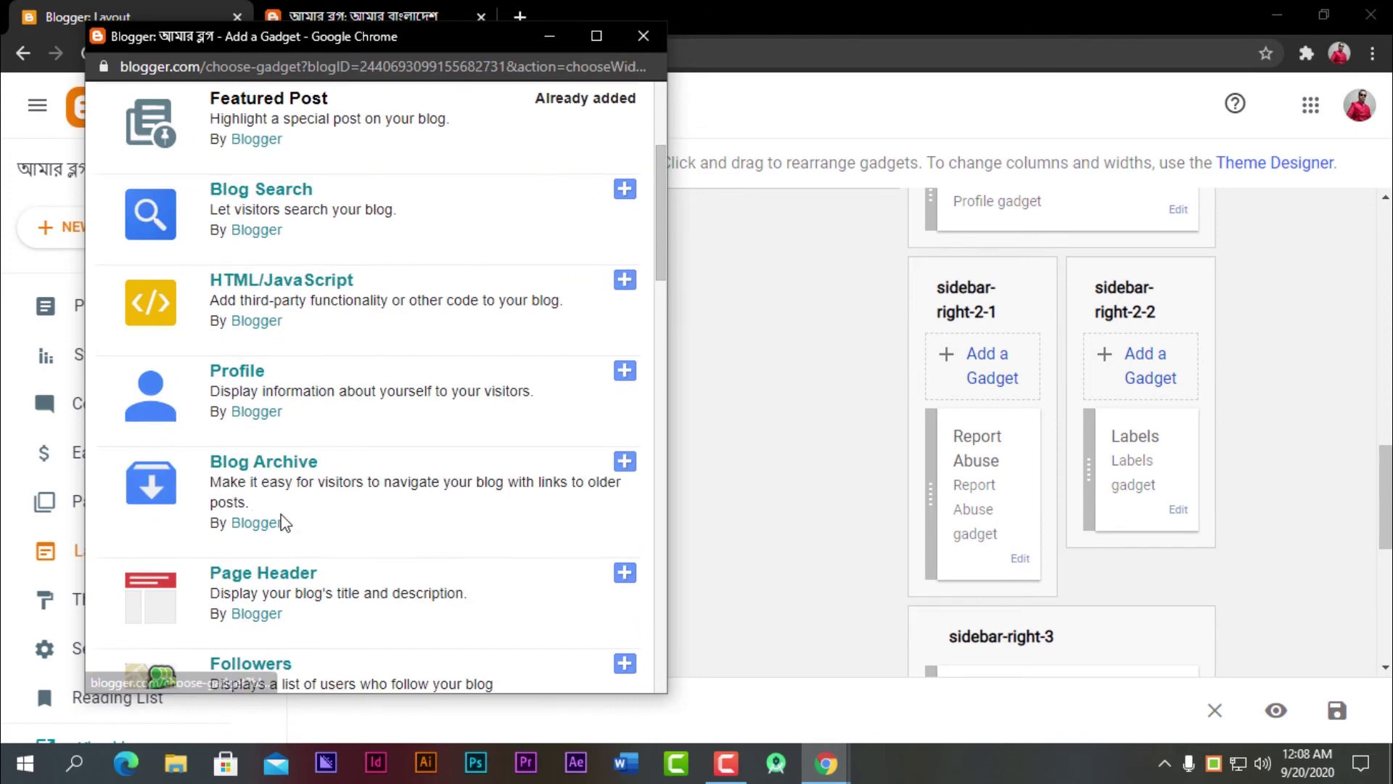
pyautogui.scroll(-14, 281, 510)
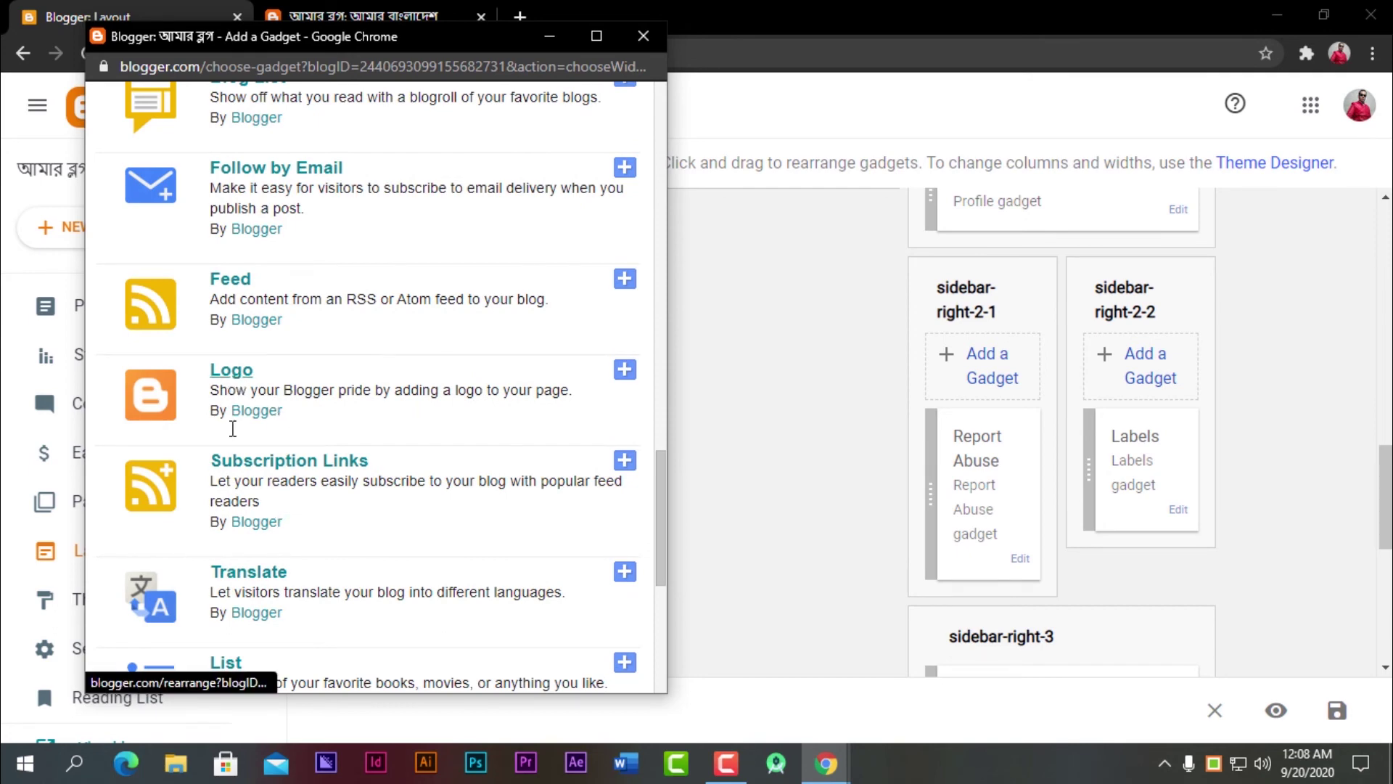
pyautogui.scroll(-5, 238, 406)
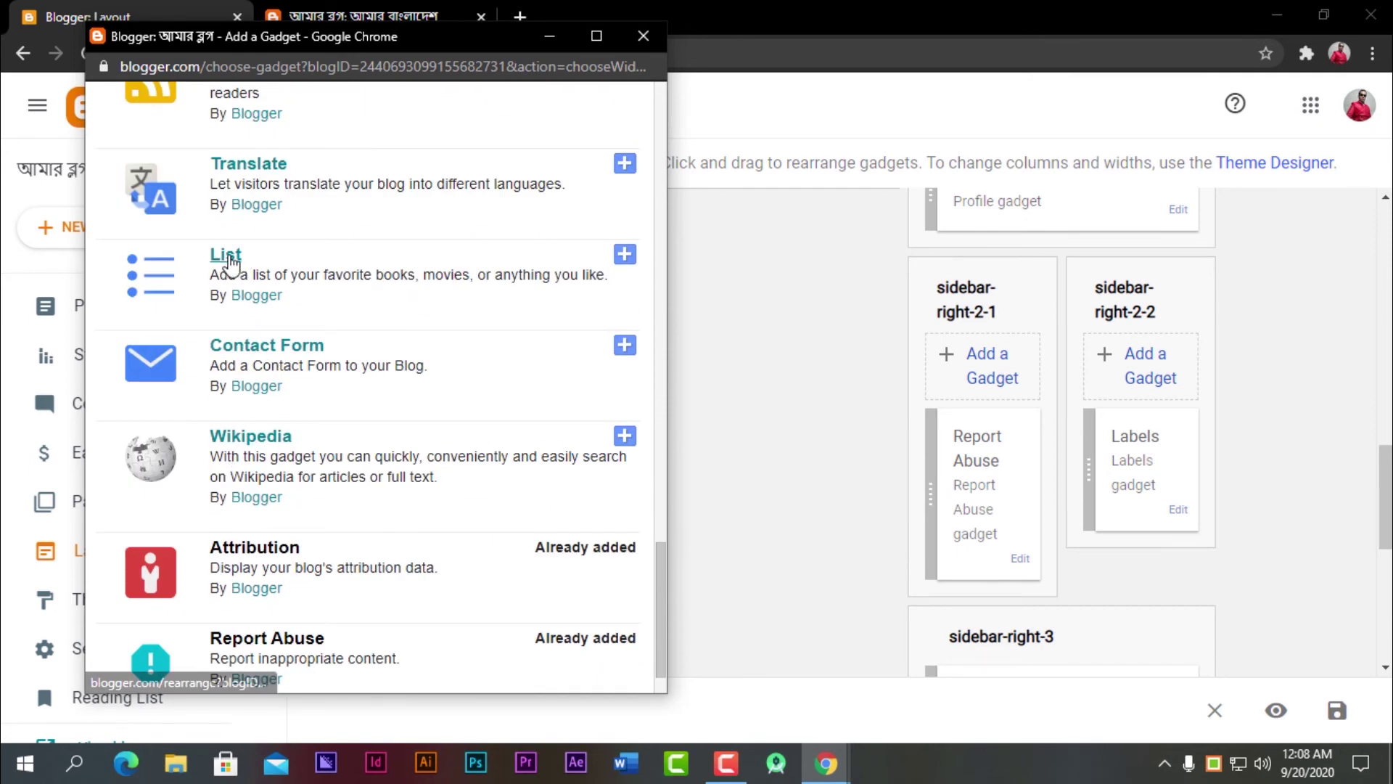
pyautogui.scroll(-2, 230, 530)
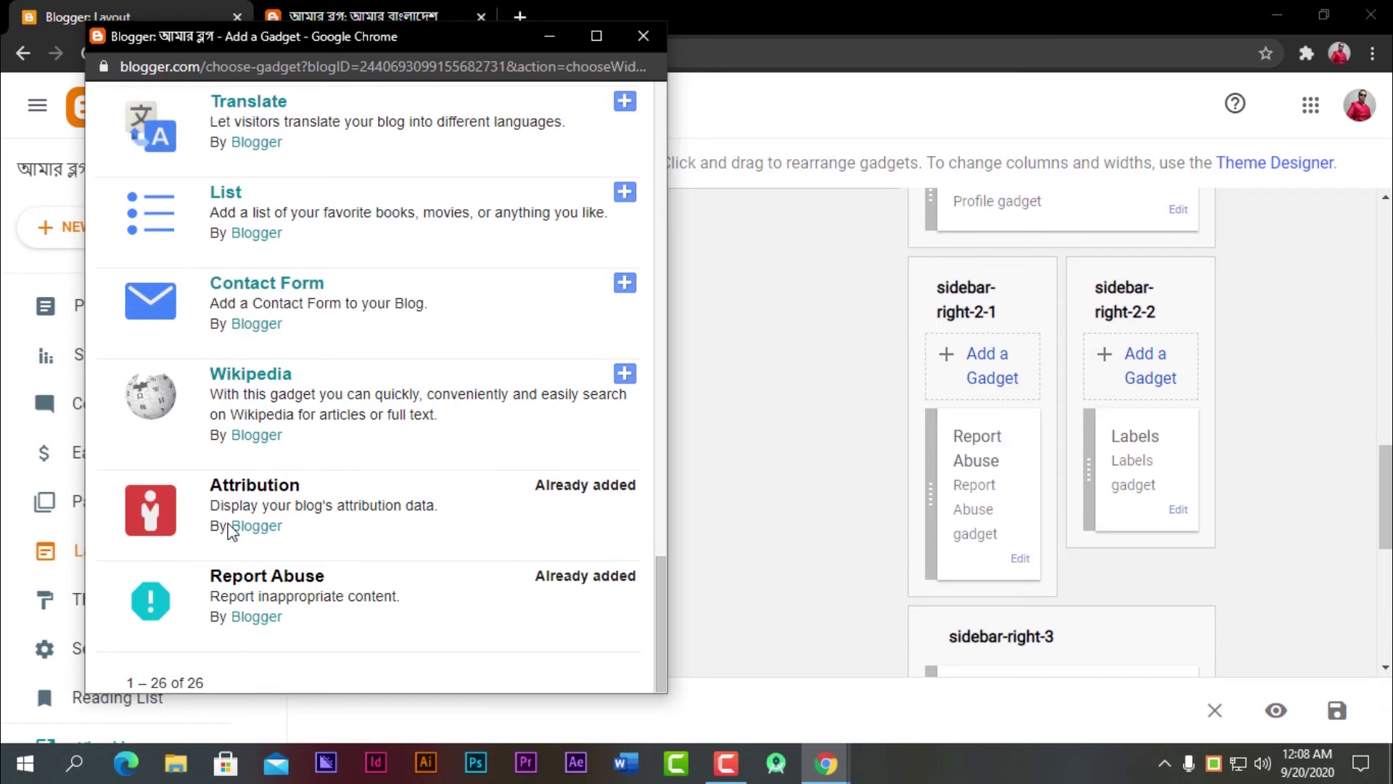
pyautogui.scroll(3, 233, 508)
pyautogui.click(225, 403)
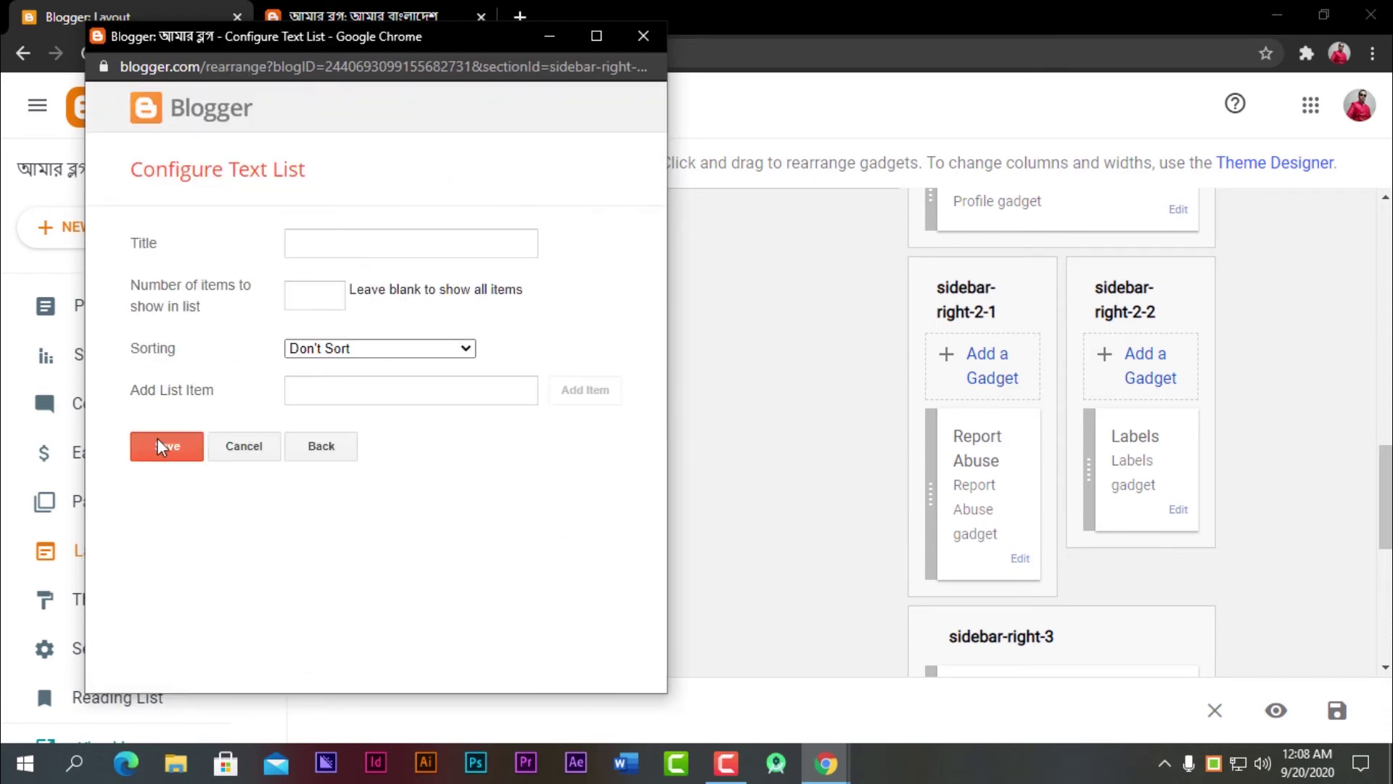
# - Title the list gadget Blog List, set it to show 6 items, and save it
pyautogui.click(319, 247)
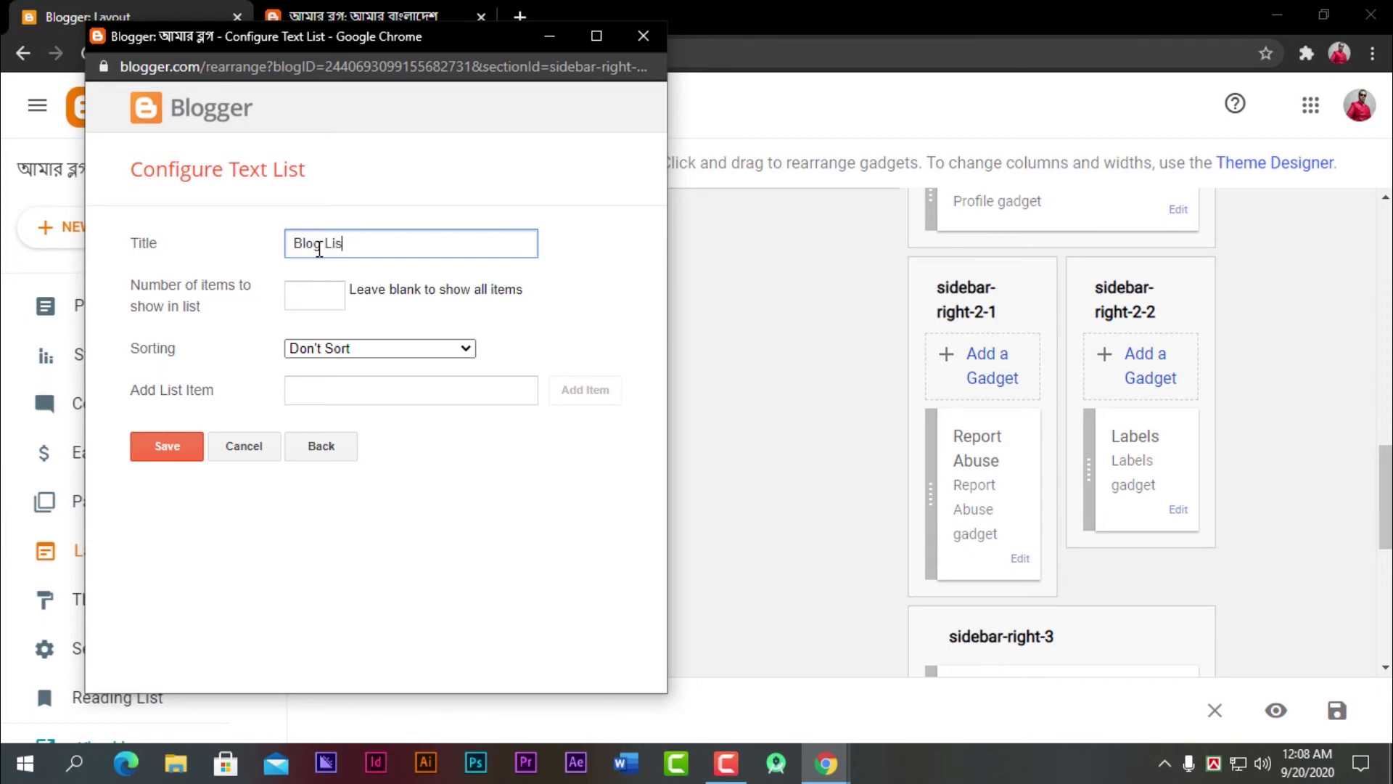
pyautogui.click(298, 299)
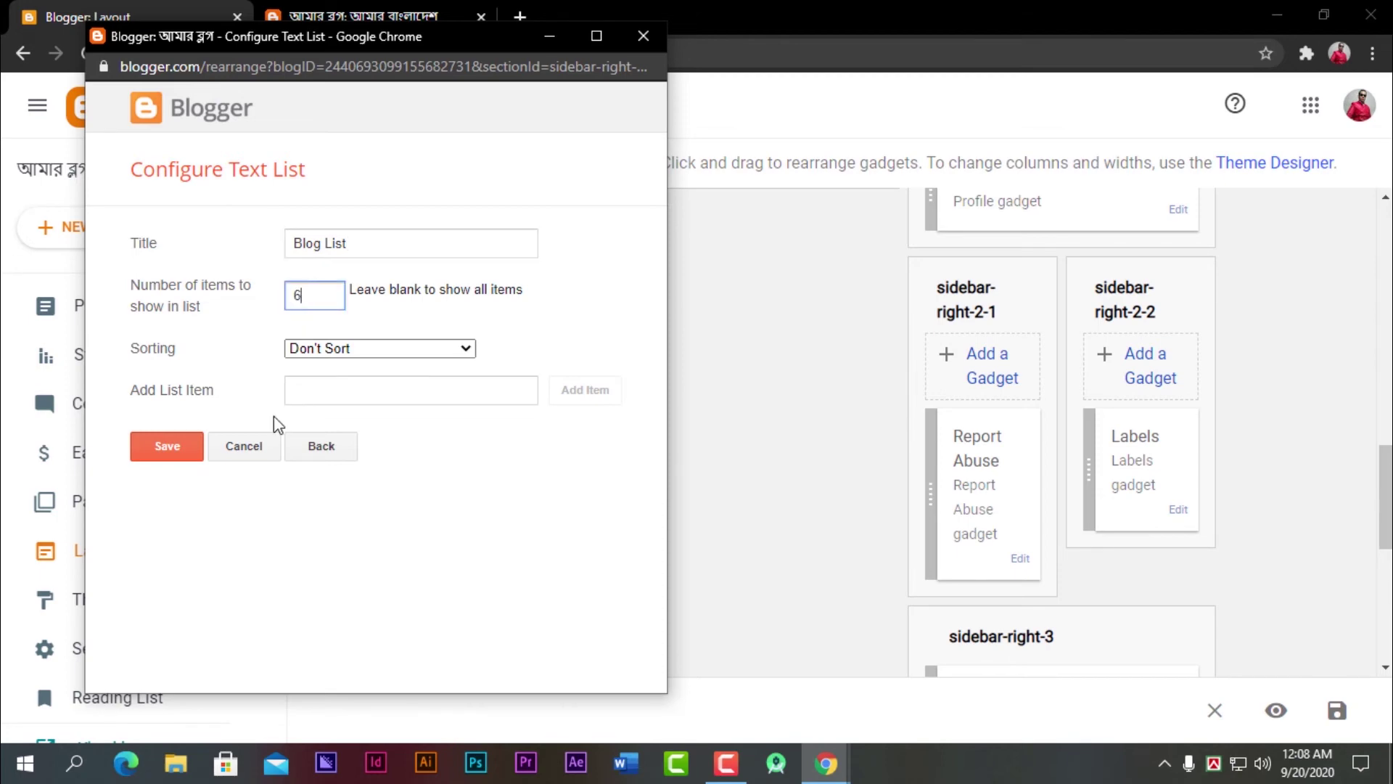
pyautogui.click(148, 463)
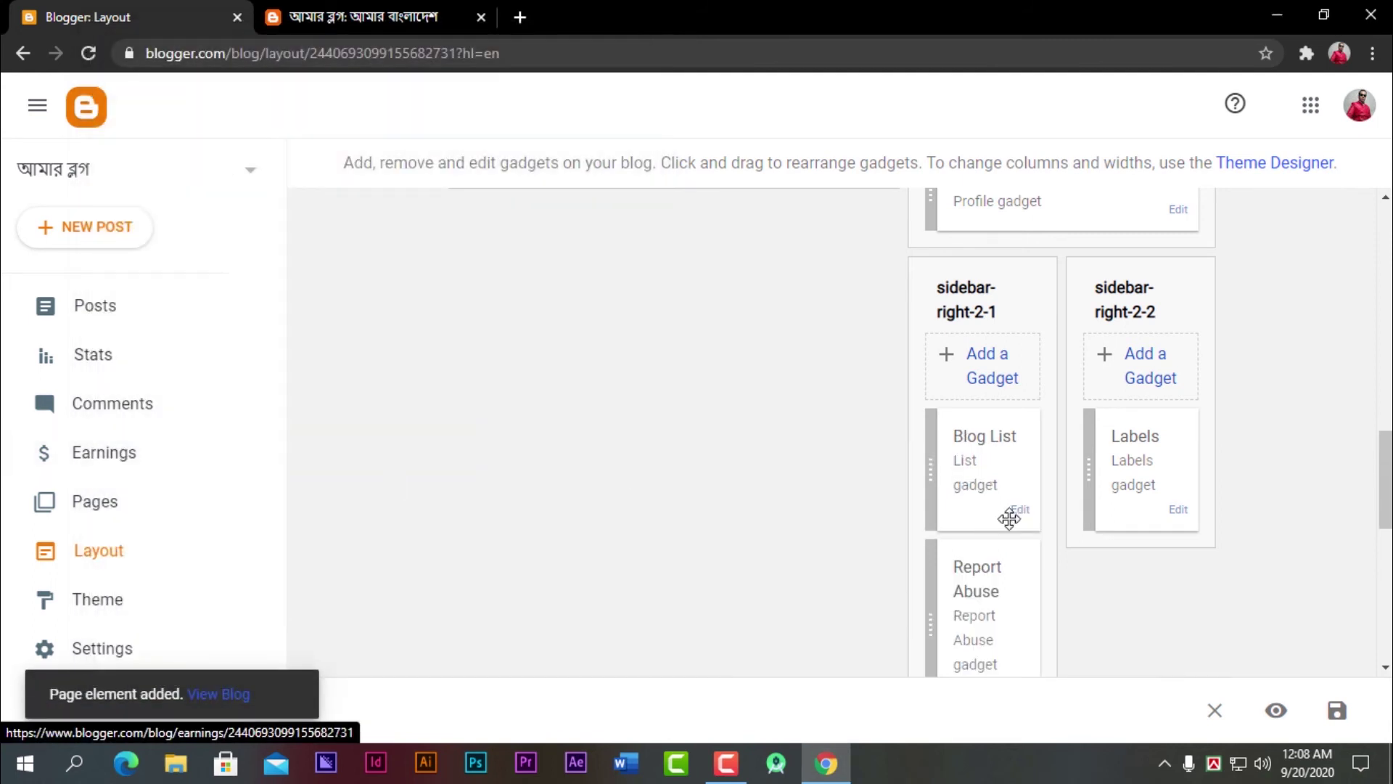
# - Look through the catalogue of gadgets available for the sidebar-right-2-2 section
pyautogui.click(1146, 392)
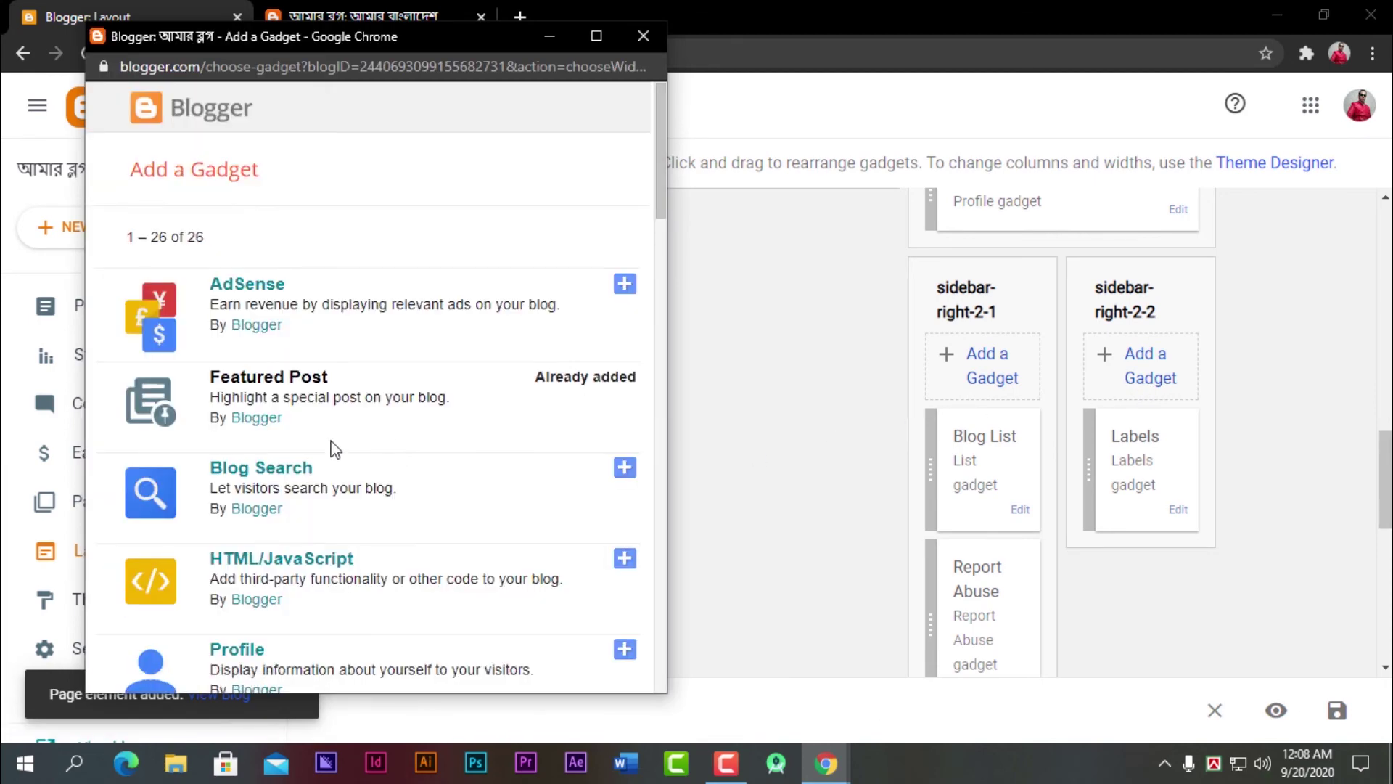
pyautogui.scroll(-8, 330, 475)
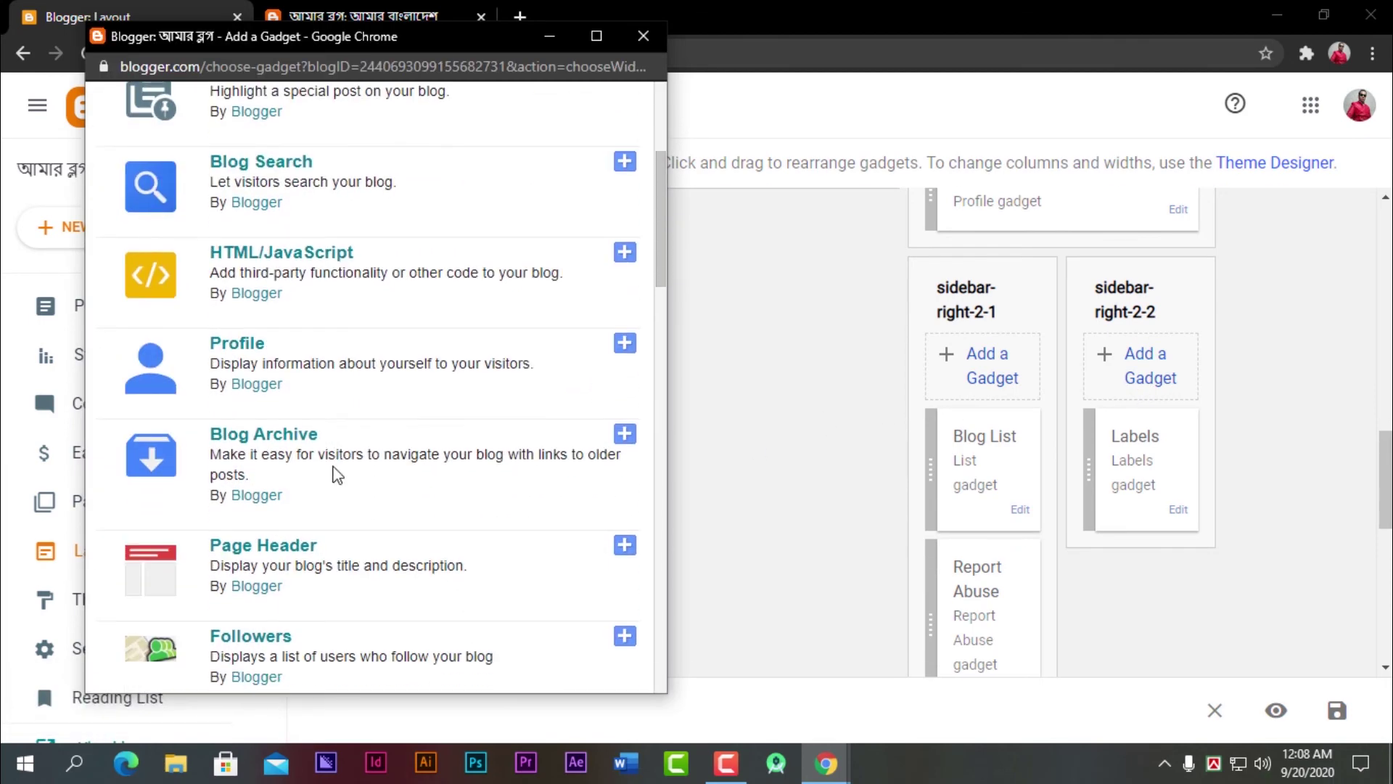
pyautogui.scroll(-8, 347, 463)
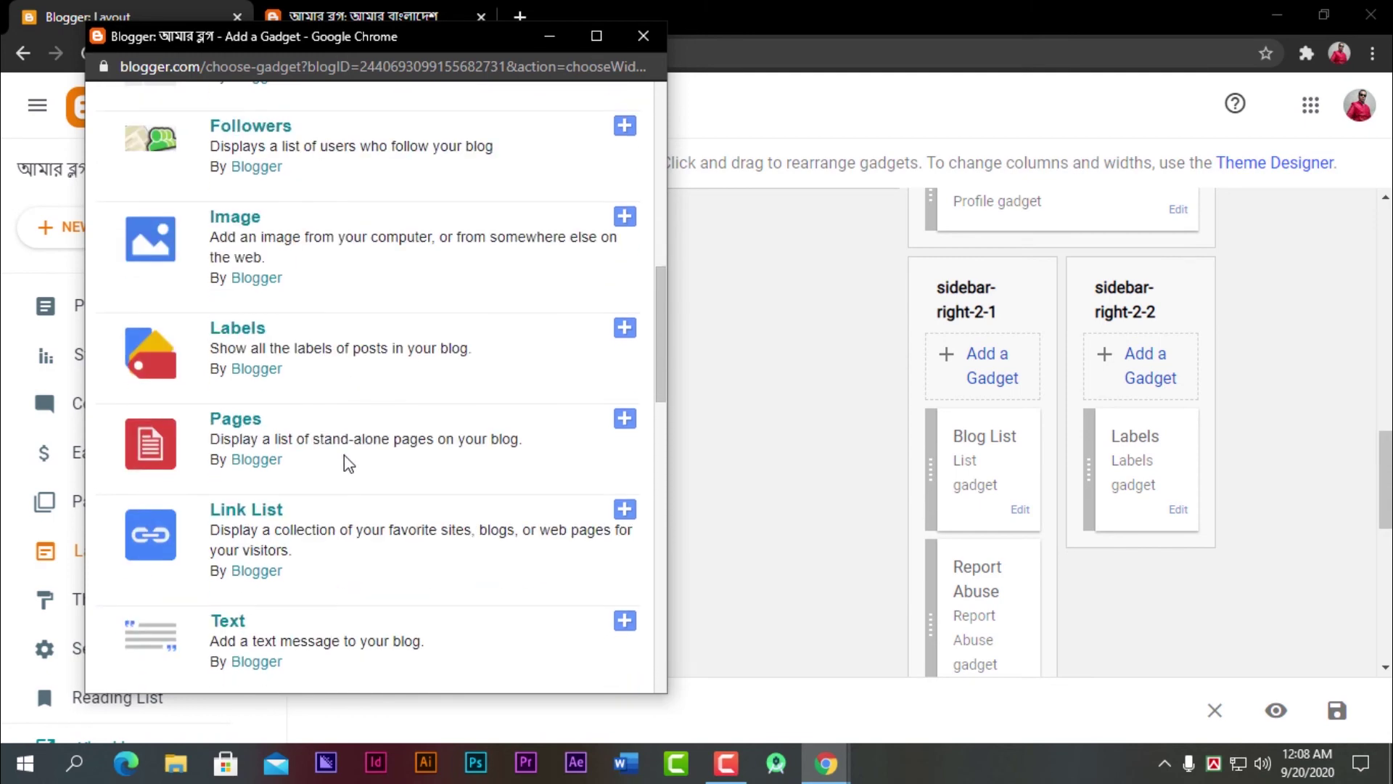
pyautogui.scroll(-6, 355, 461)
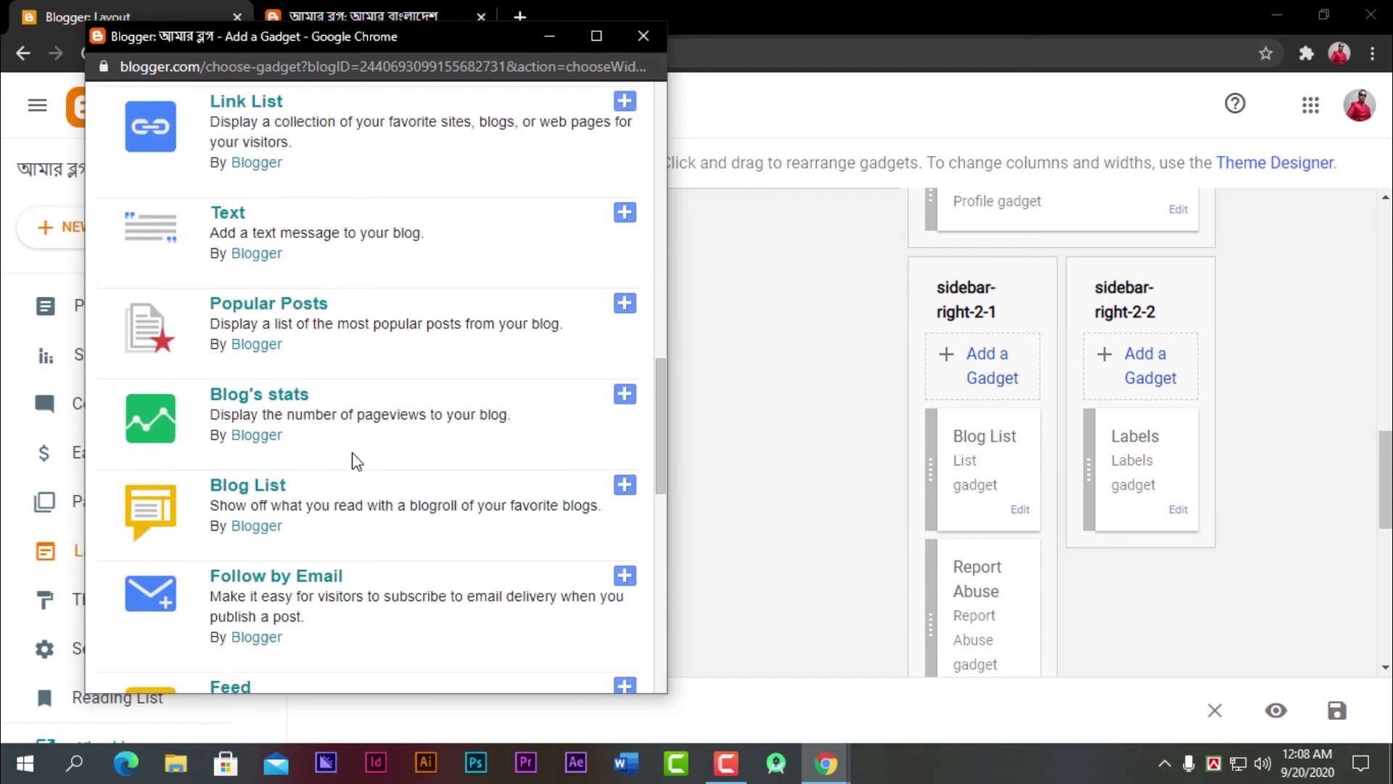
pyautogui.scroll(-4, 356, 452)
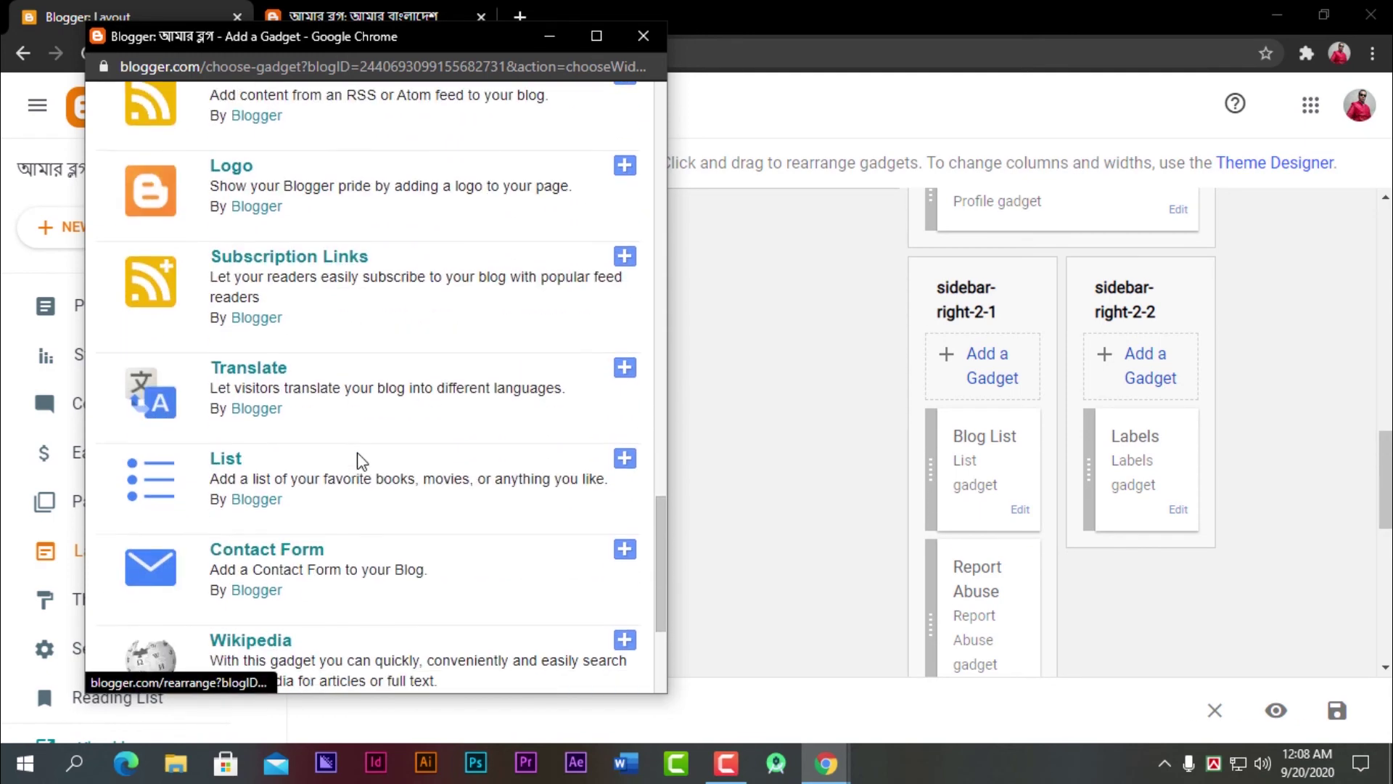
pyautogui.scroll(-3, 360, 453)
pyautogui.scroll(-2, 361, 452)
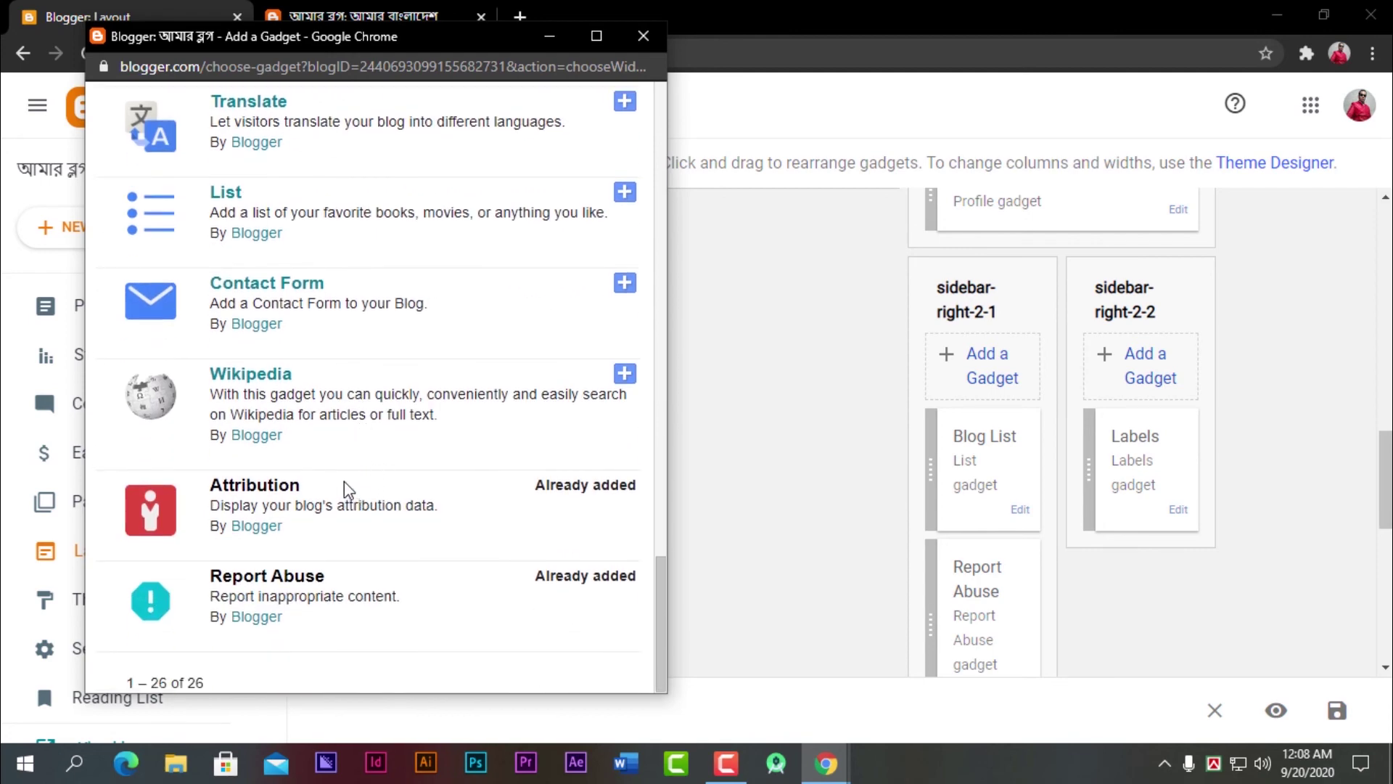
pyautogui.scroll(8, 342, 493)
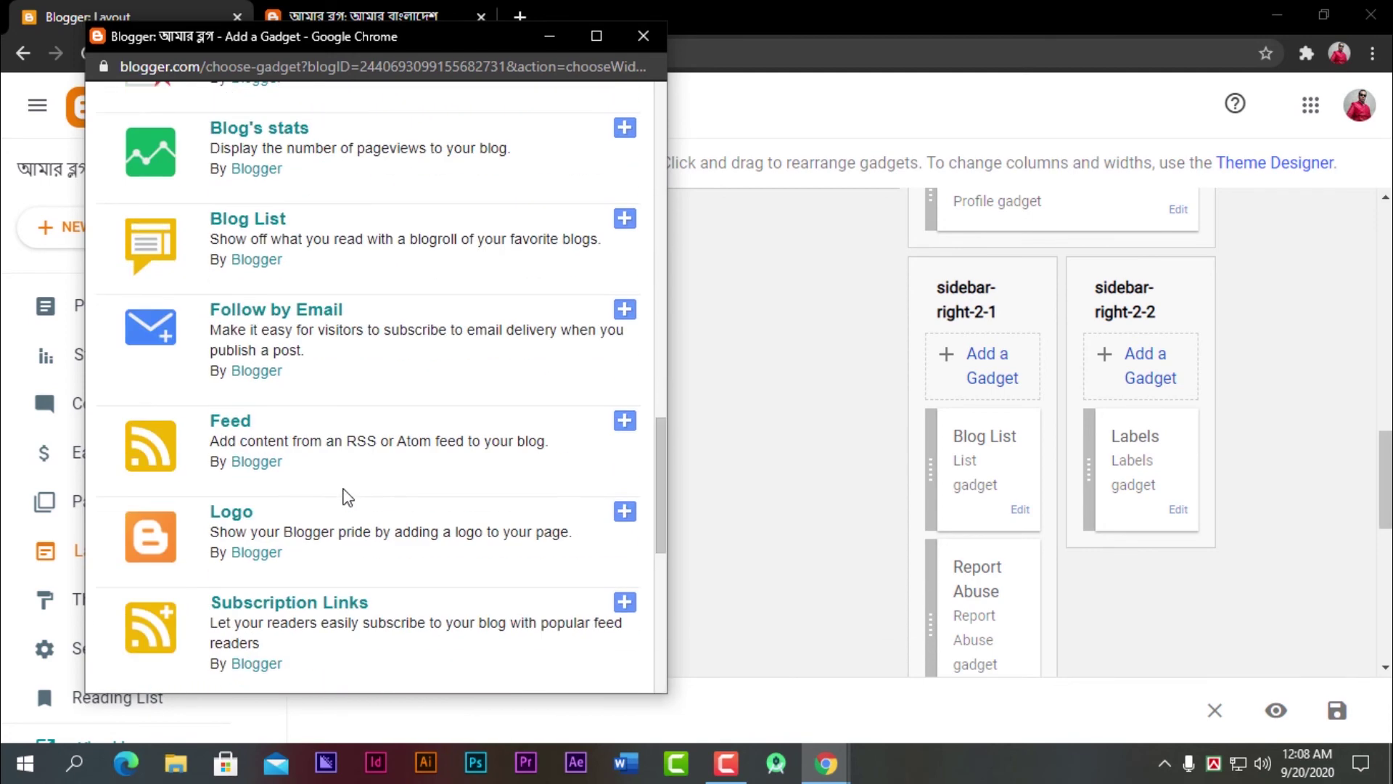
pyautogui.scroll(6, 345, 498)
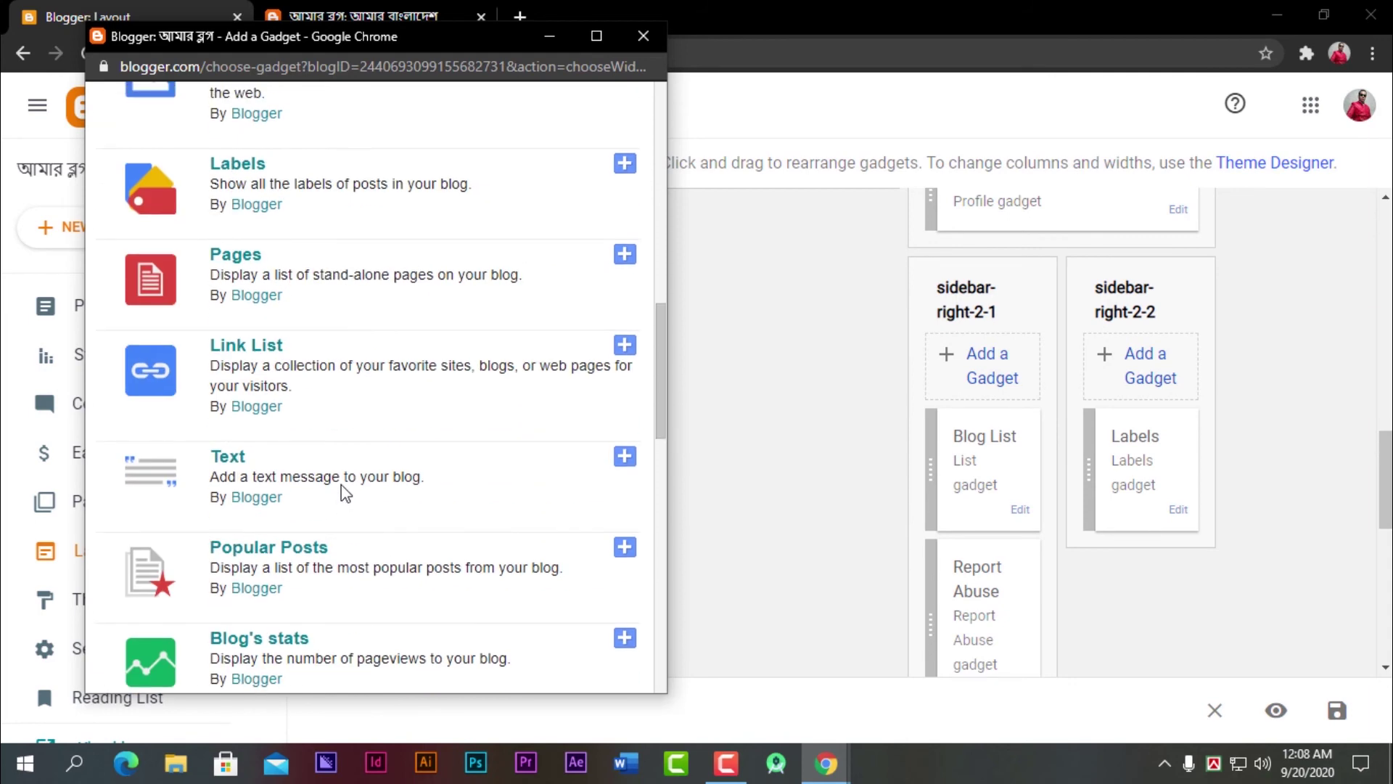
pyautogui.scroll(6, 344, 494)
pyautogui.scroll(6, 342, 484)
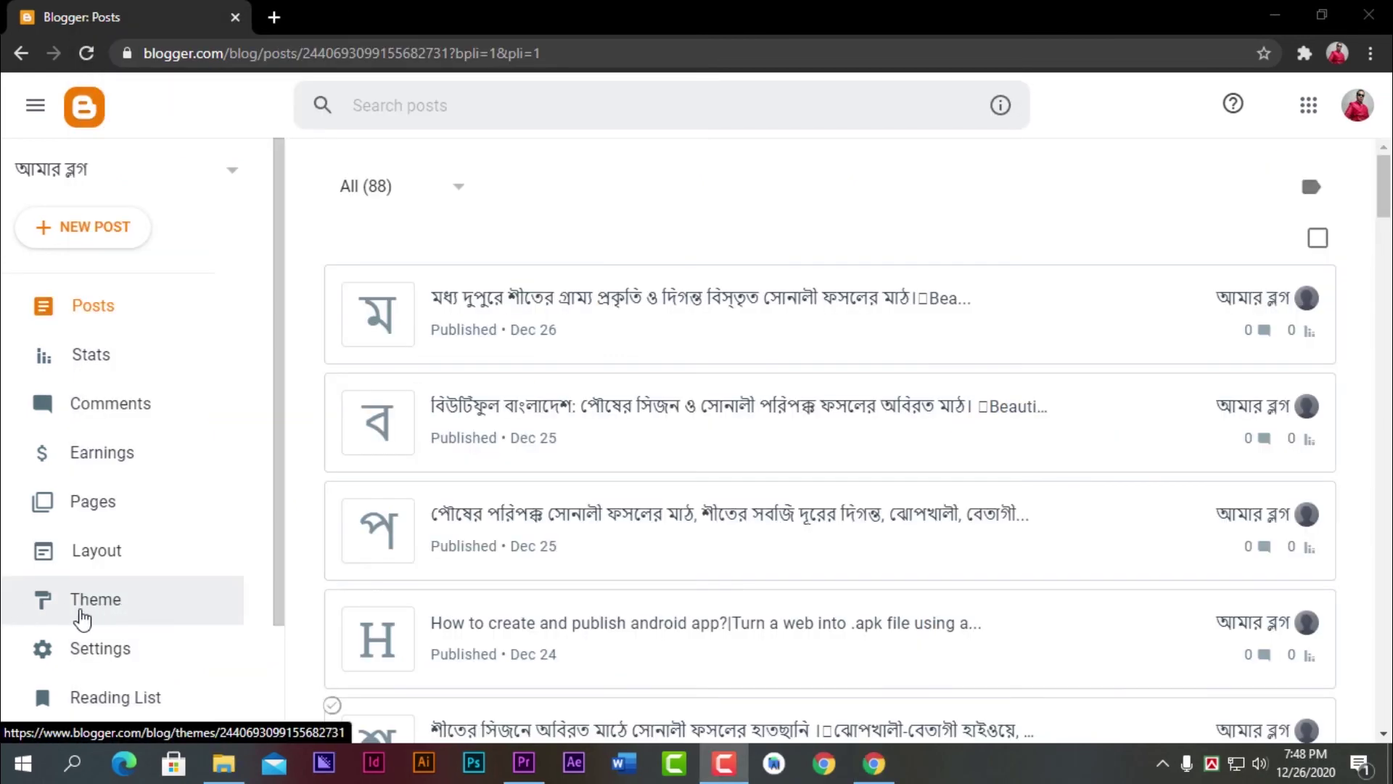
# - Open the blog theme's HTML code for editing and look over its opening lines
pyautogui.click(87, 608)
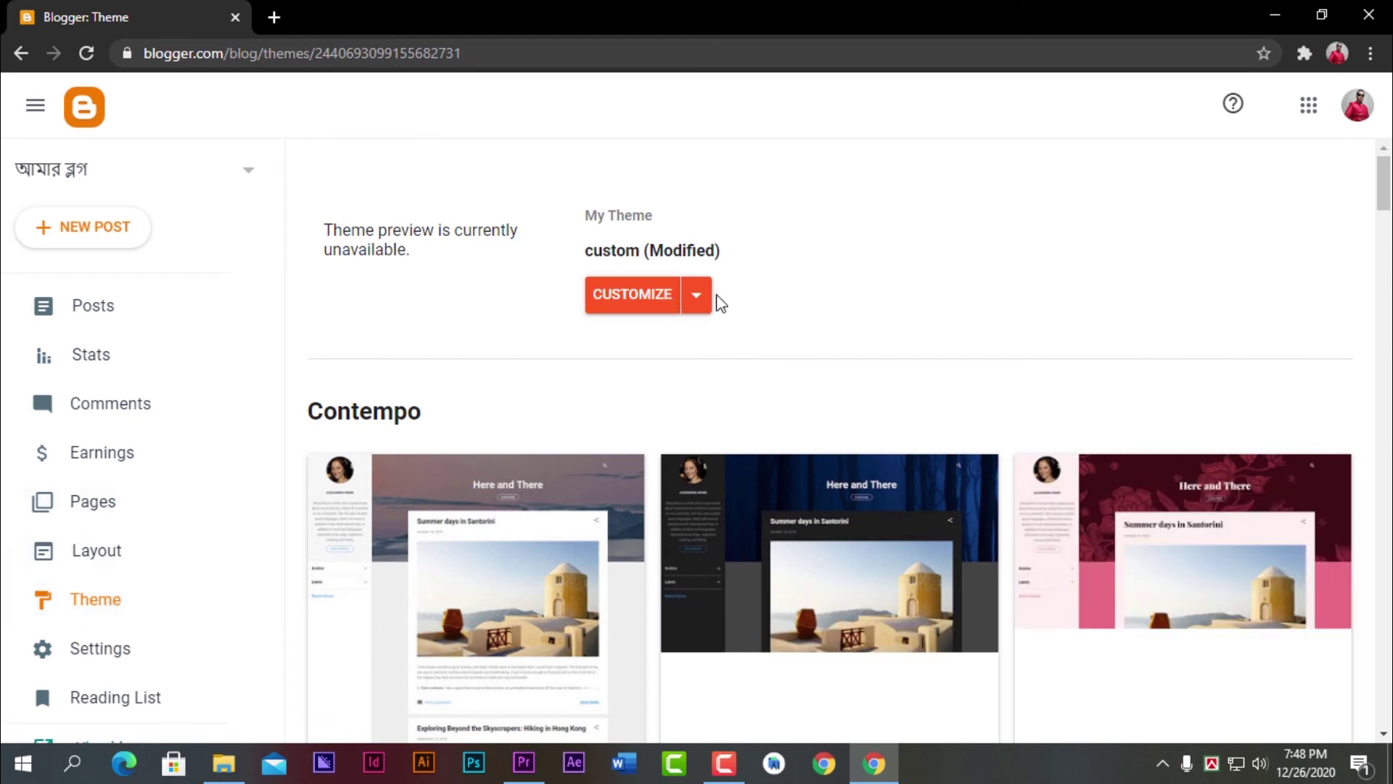
pyautogui.click(702, 308)
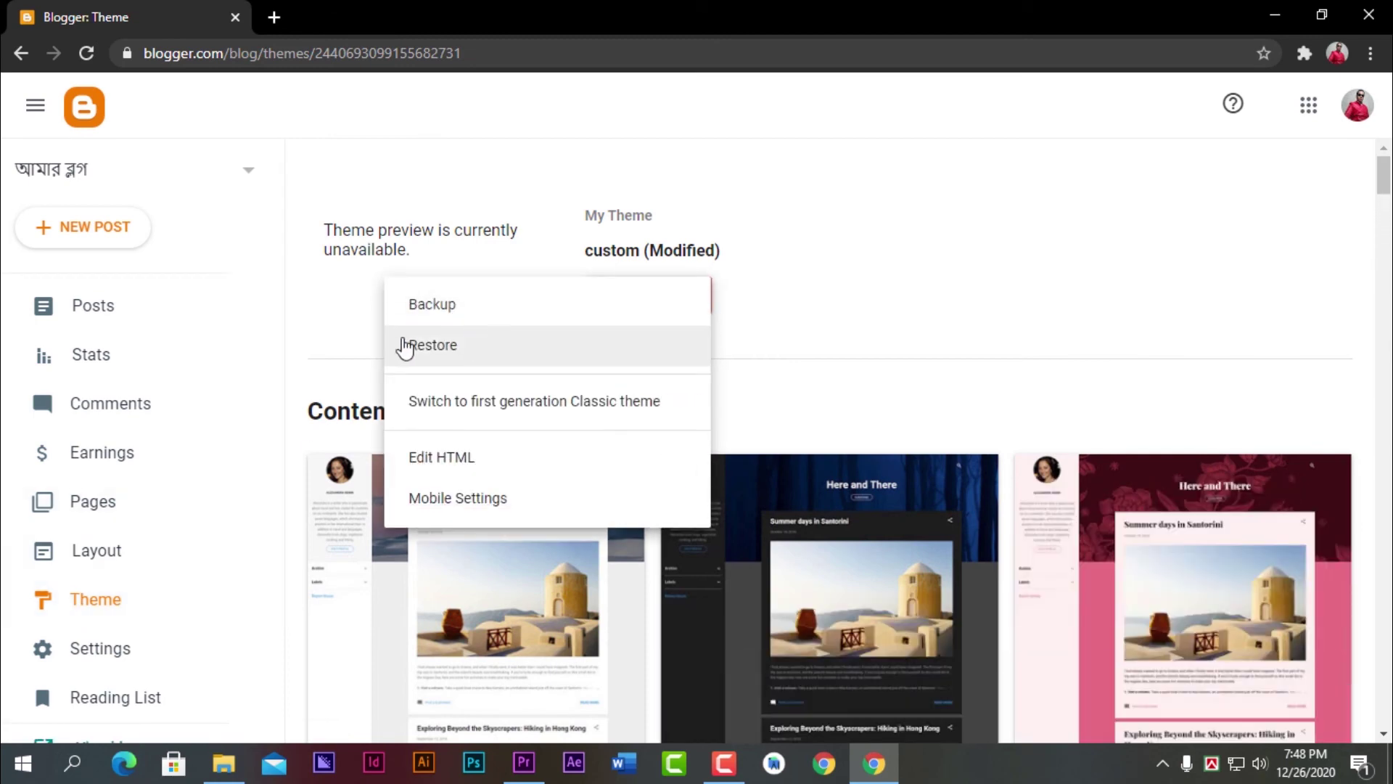
pyautogui.click(448, 464)
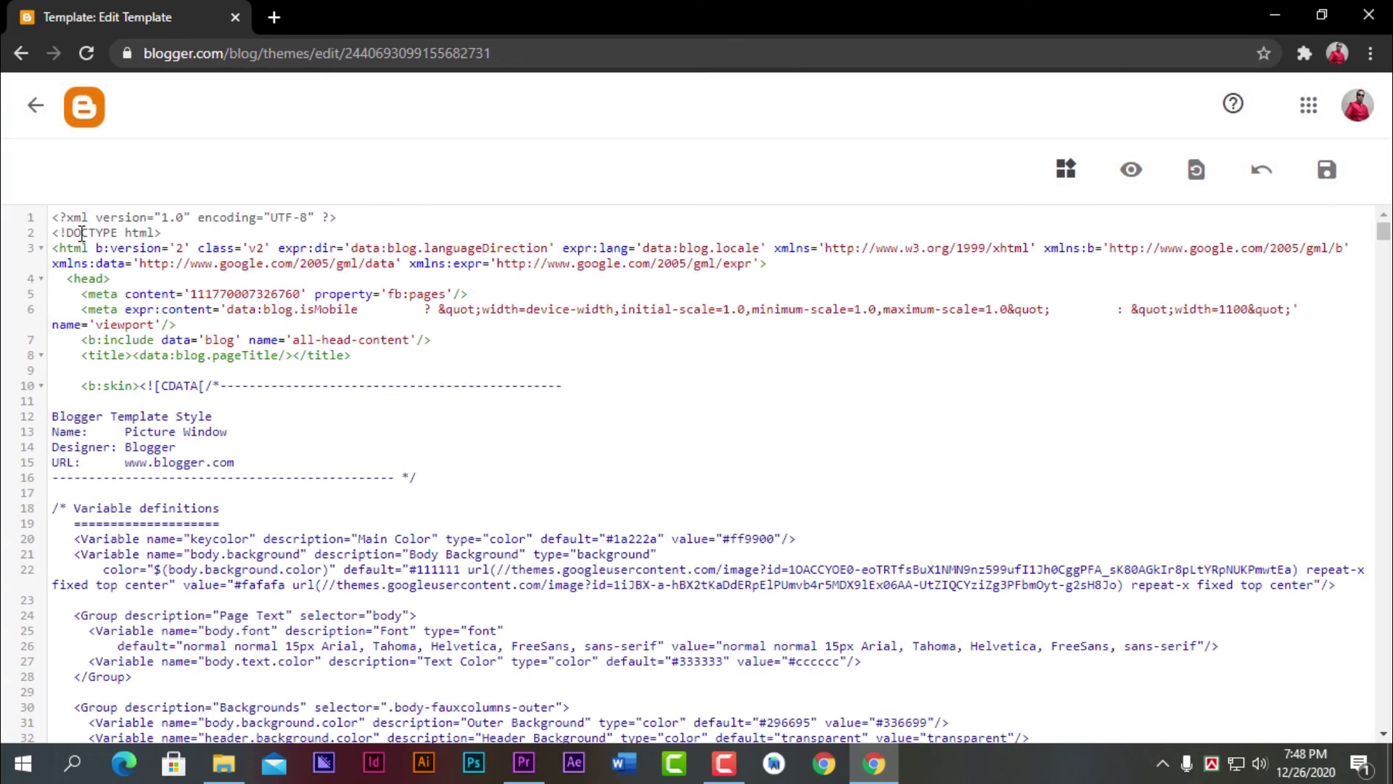
pyautogui.moveTo(70, 251); pyautogui.dragTo(259, 622)
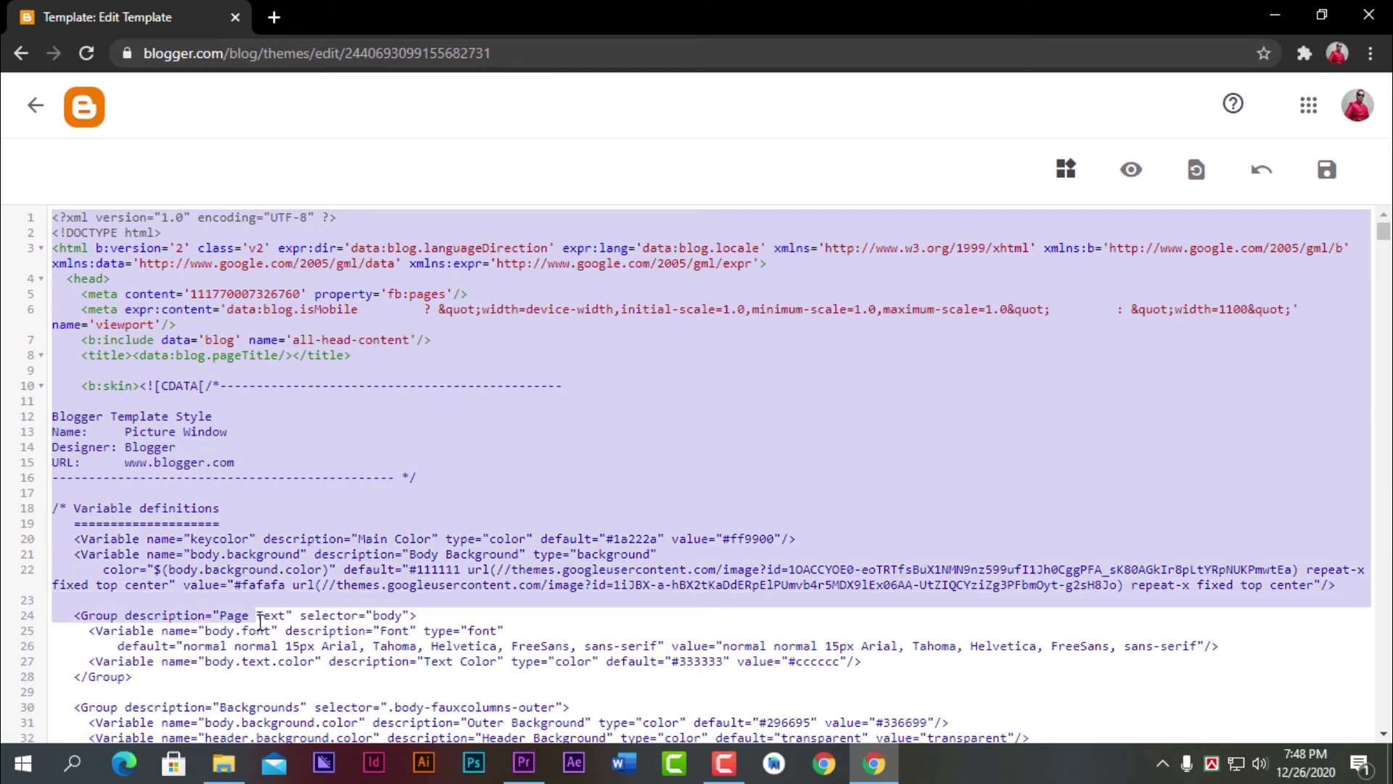
pyautogui.scroll(-15, 314, 478)
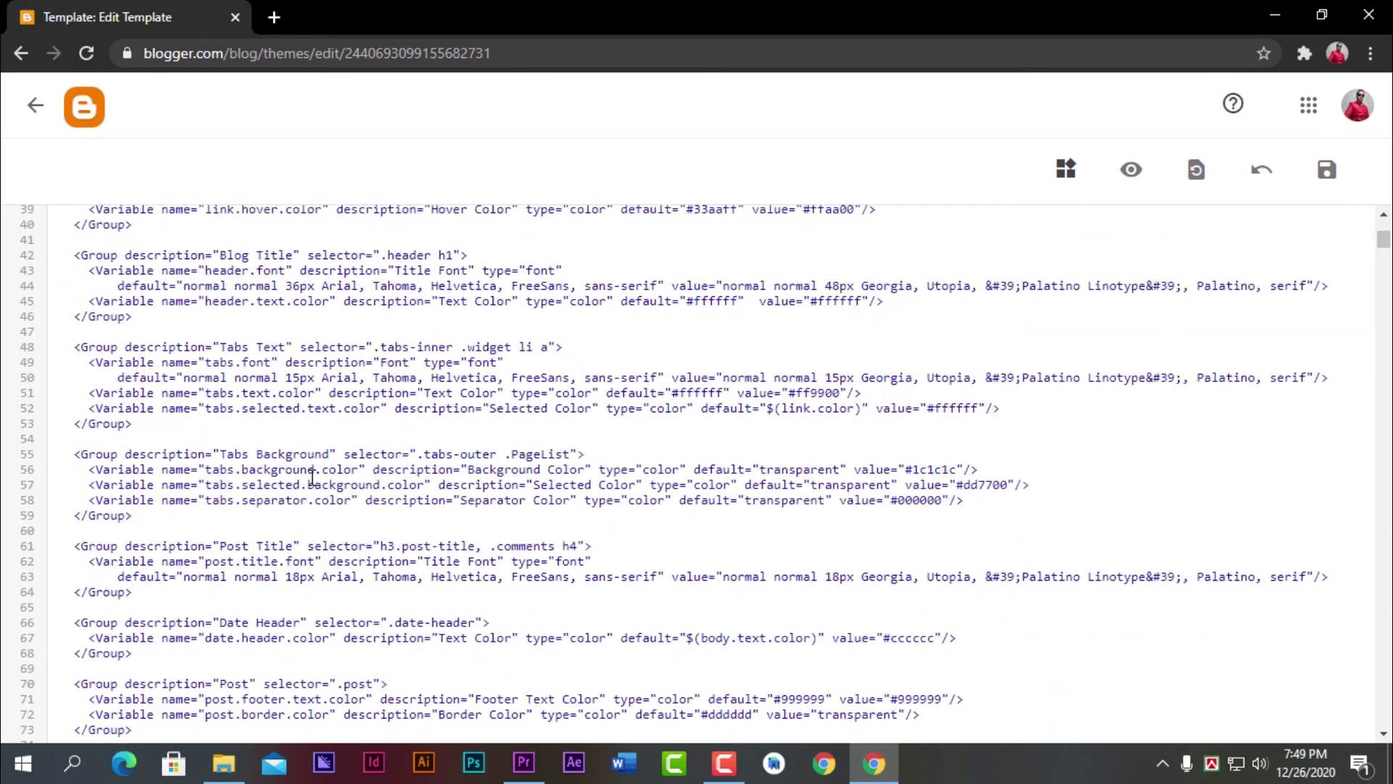
pyautogui.scroll(15, 312, 477)
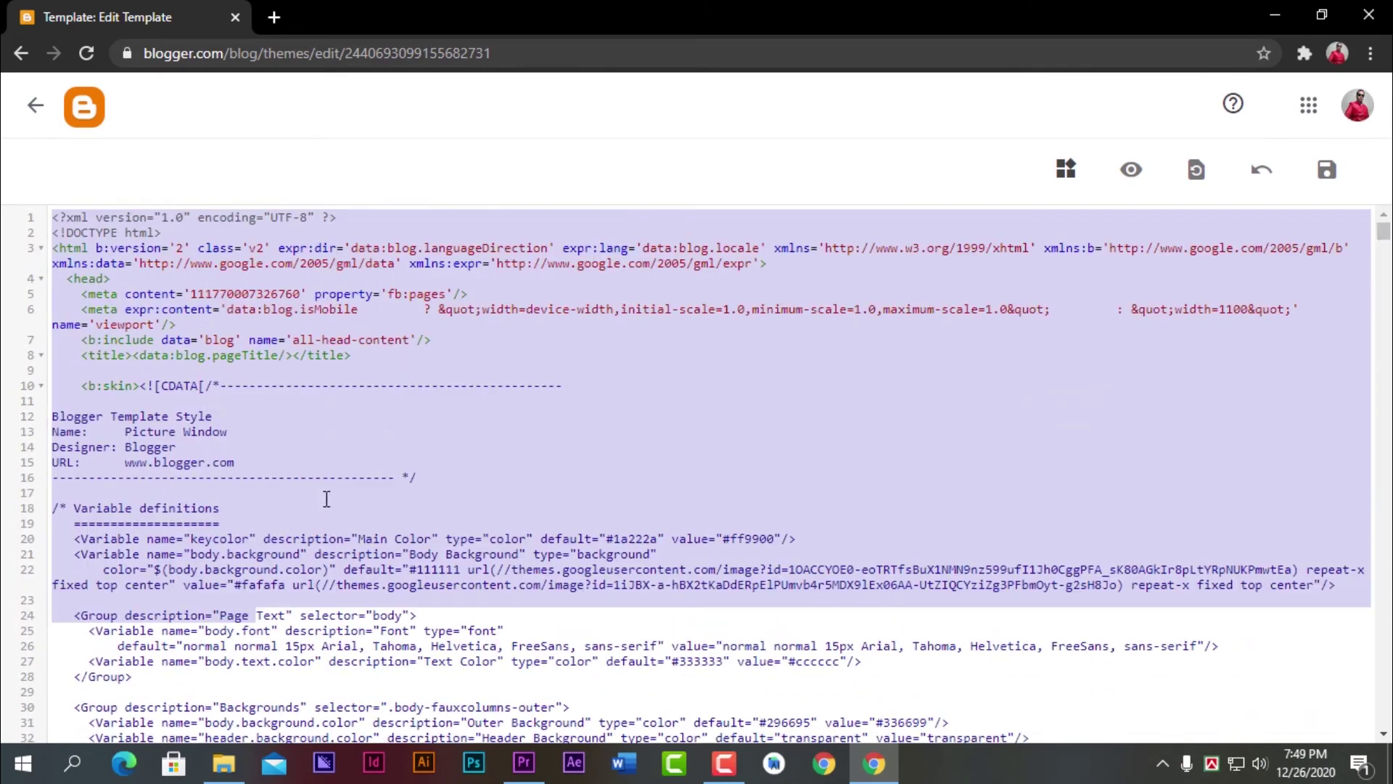
pyautogui.click(505, 464)
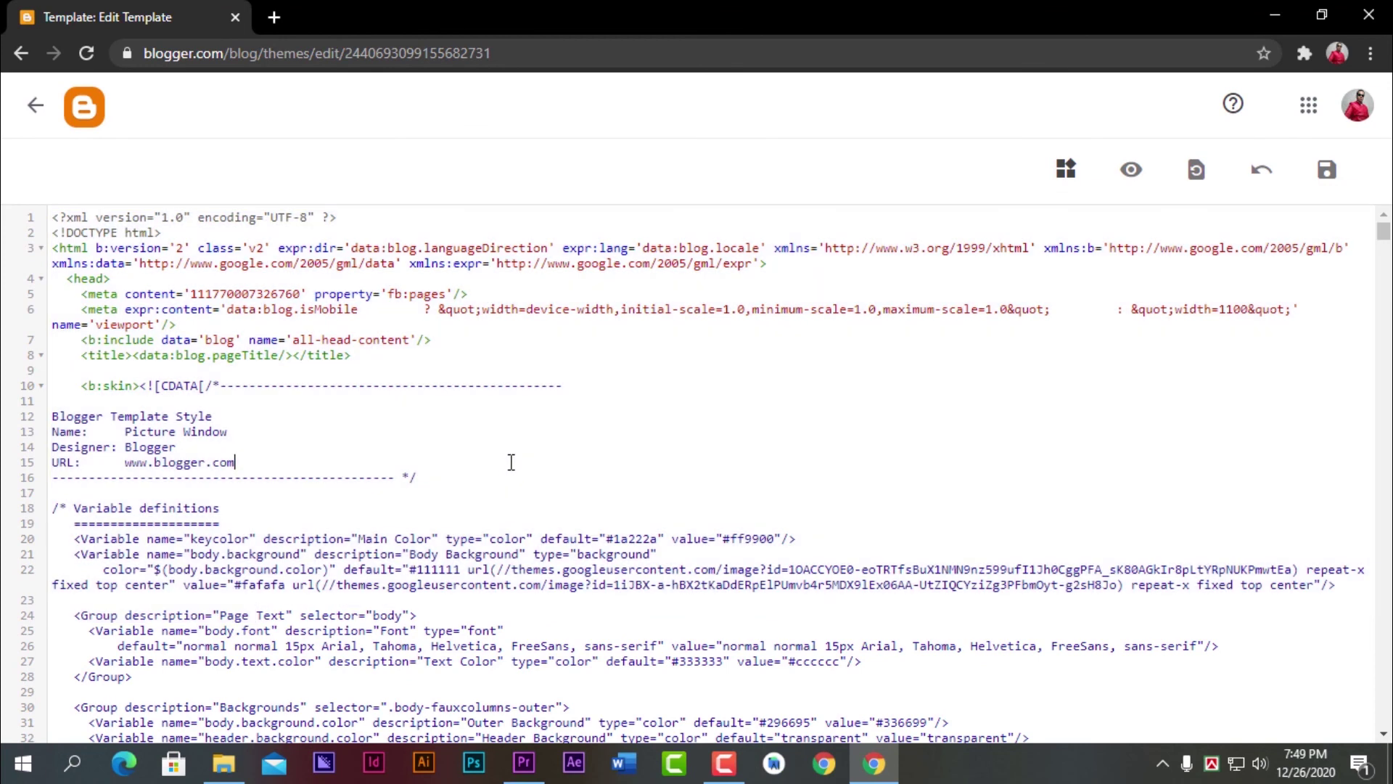
# - Search the theme's HTML code for <head and return to the start of the code
pyautogui.hotkey('ctrl', 'f')
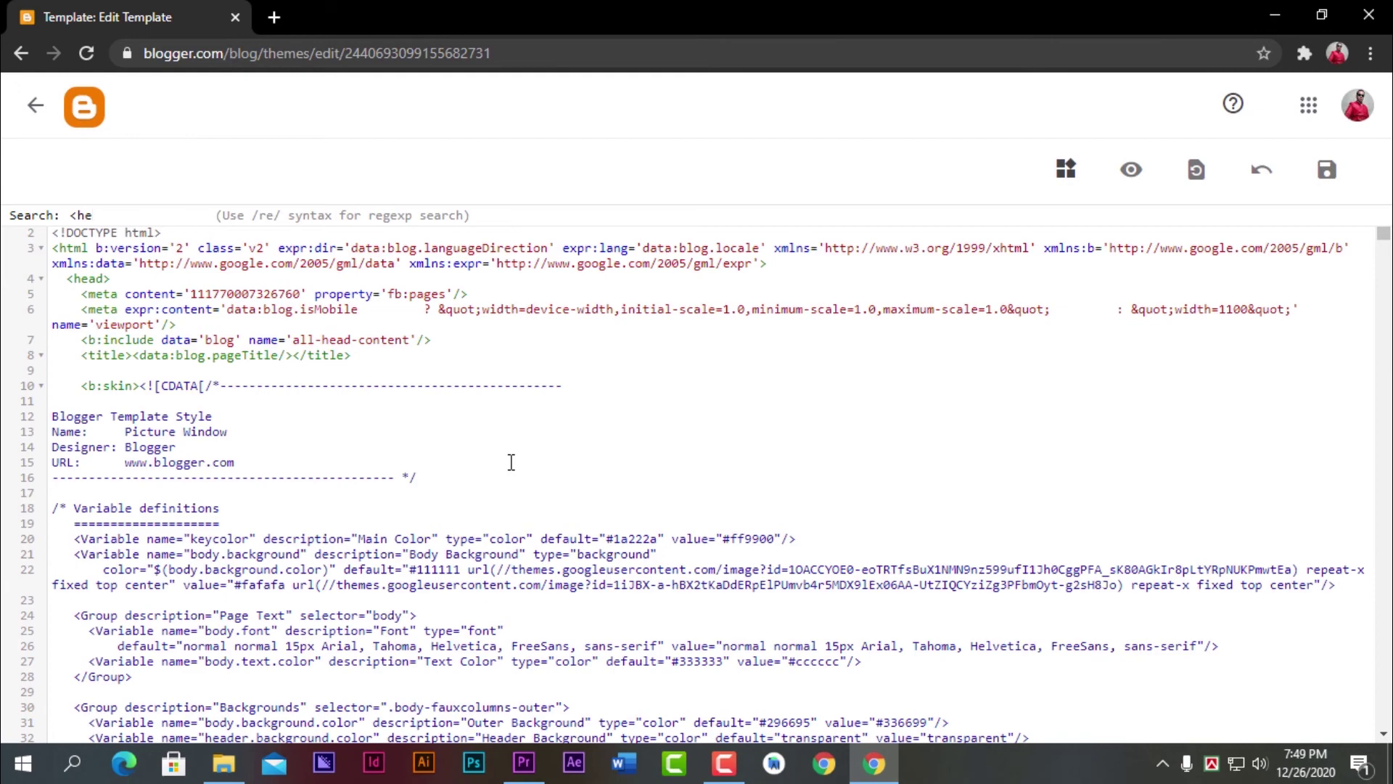
pyautogui.press('Return')
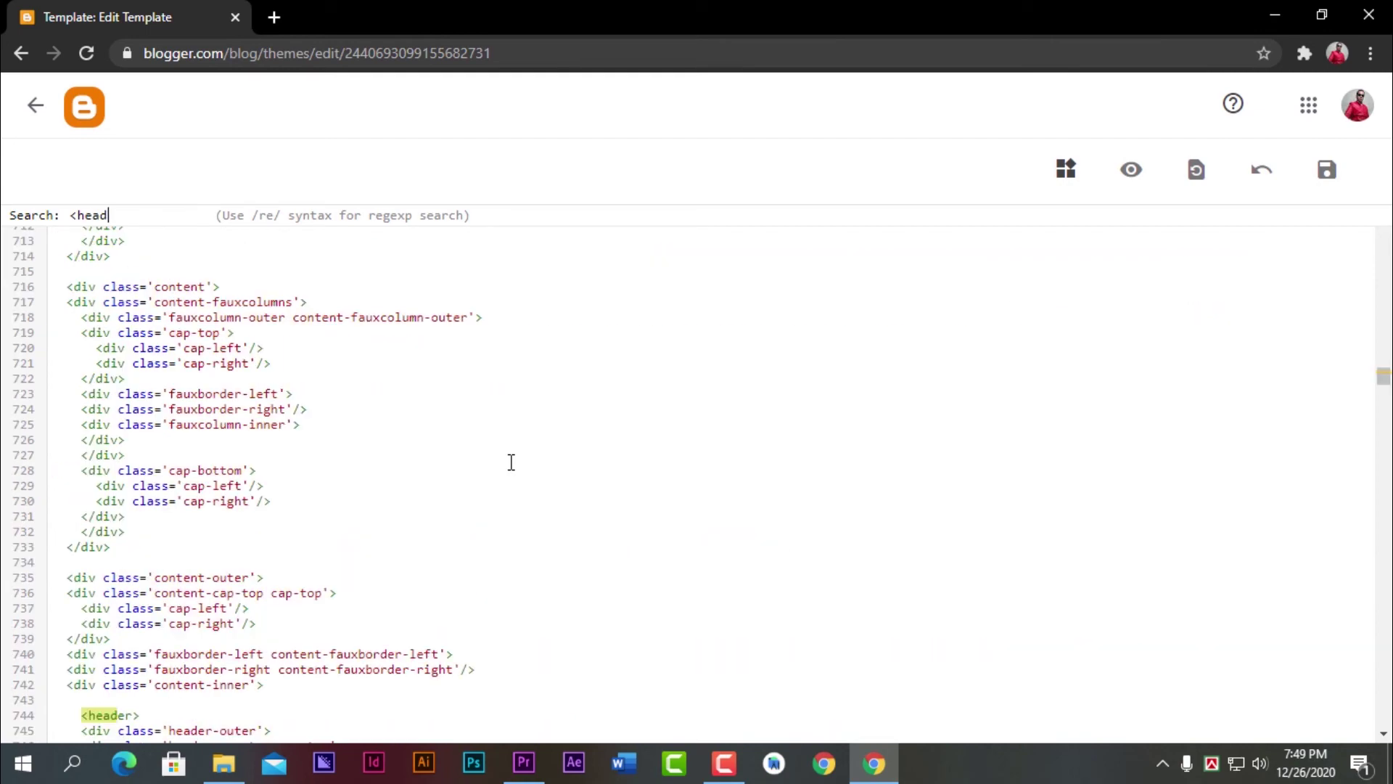
pyautogui.scroll(20, 410, 443)
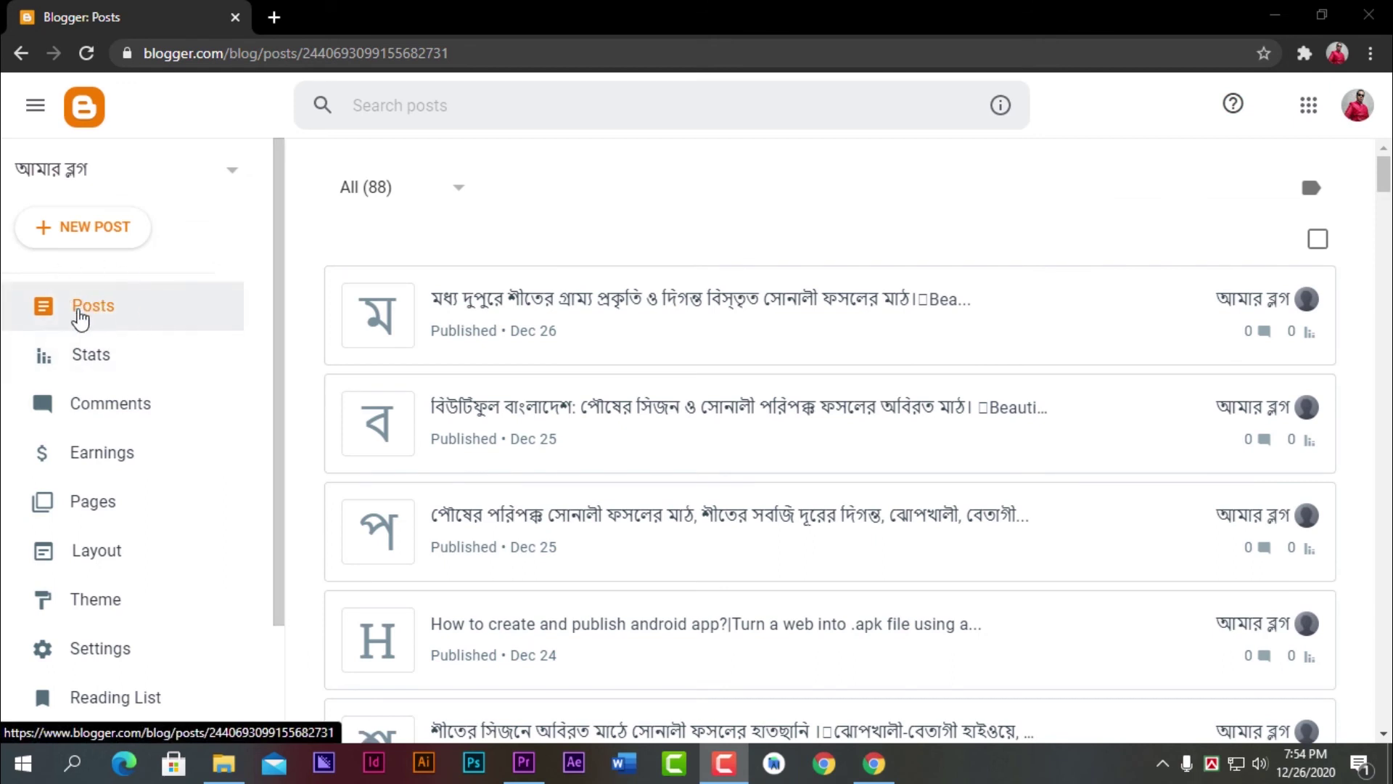
# - Open the blog's Layout page and its Theme page, and look over the available themes
pyautogui.scroll(-2, 99, 502)
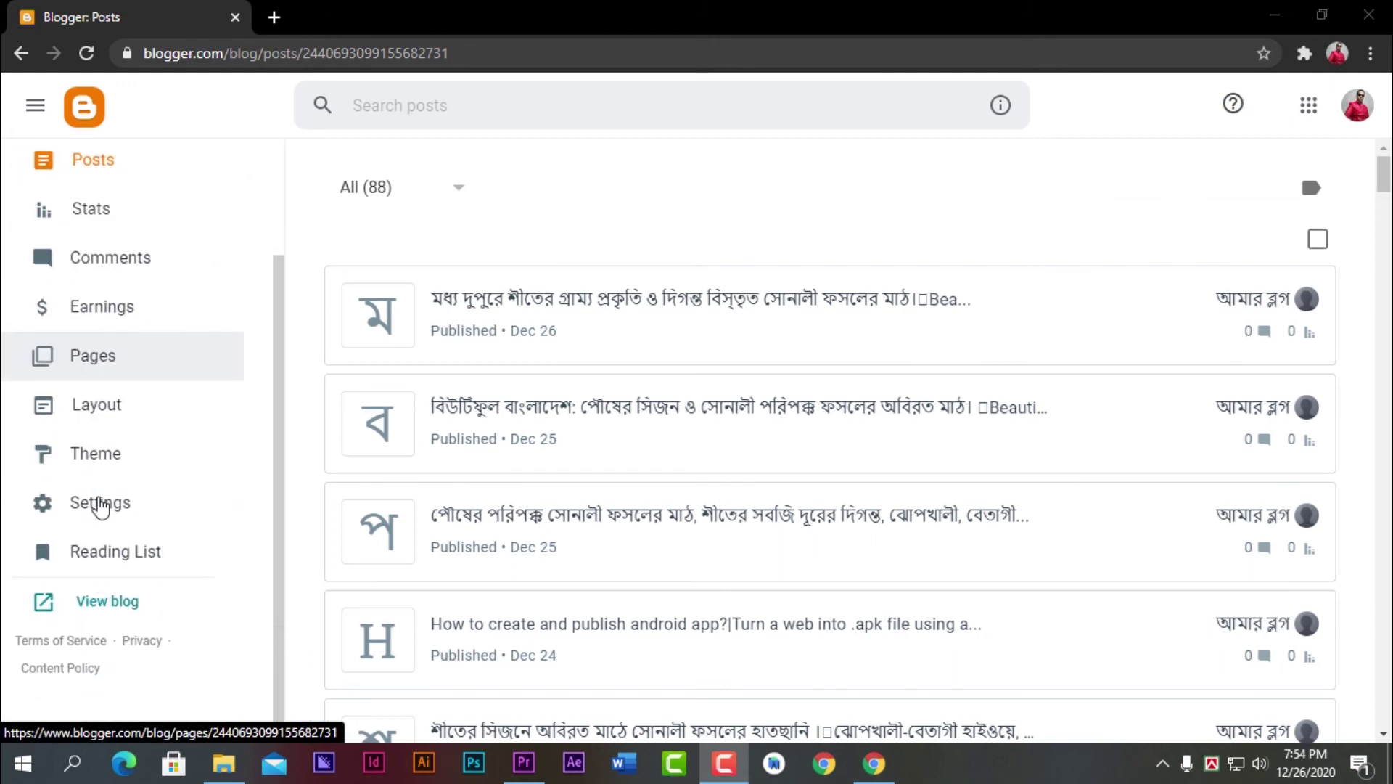
pyautogui.click(83, 414)
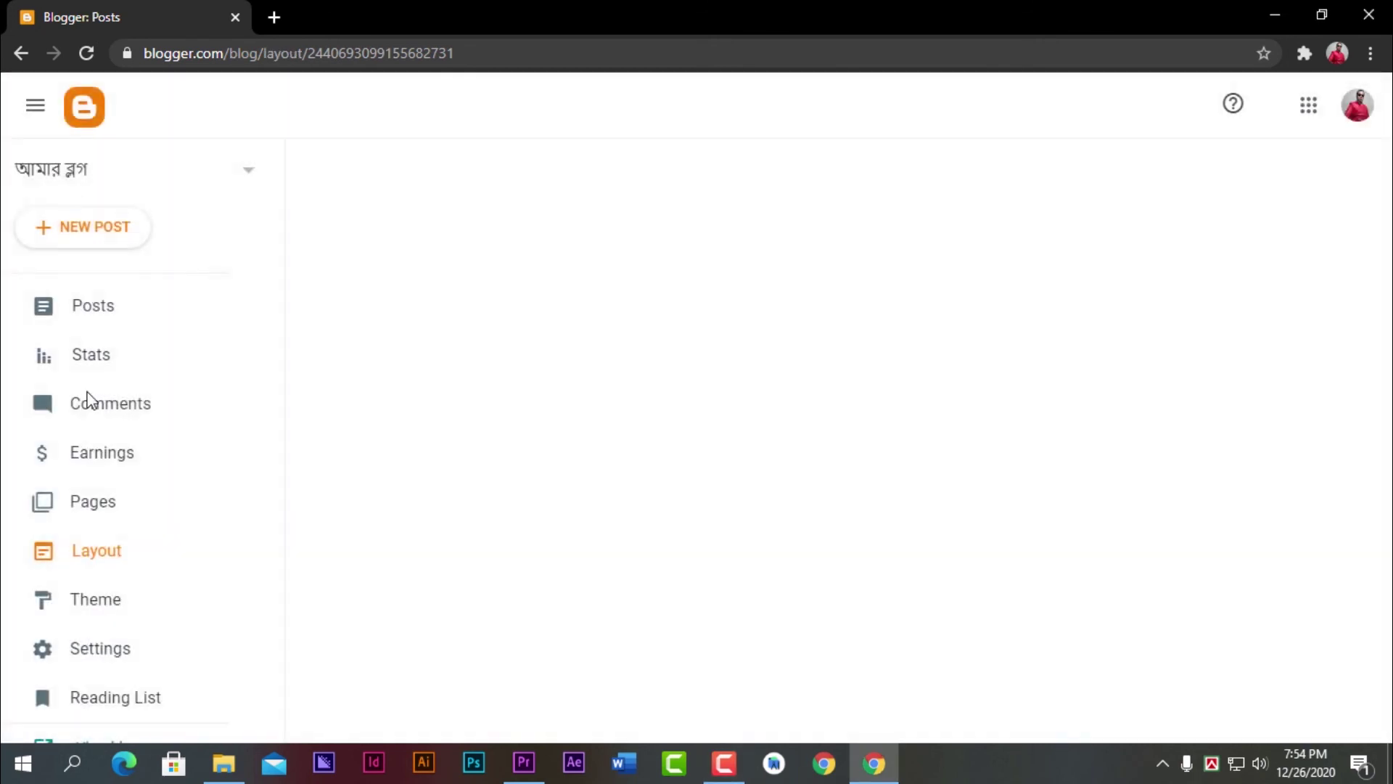
pyautogui.click(86, 613)
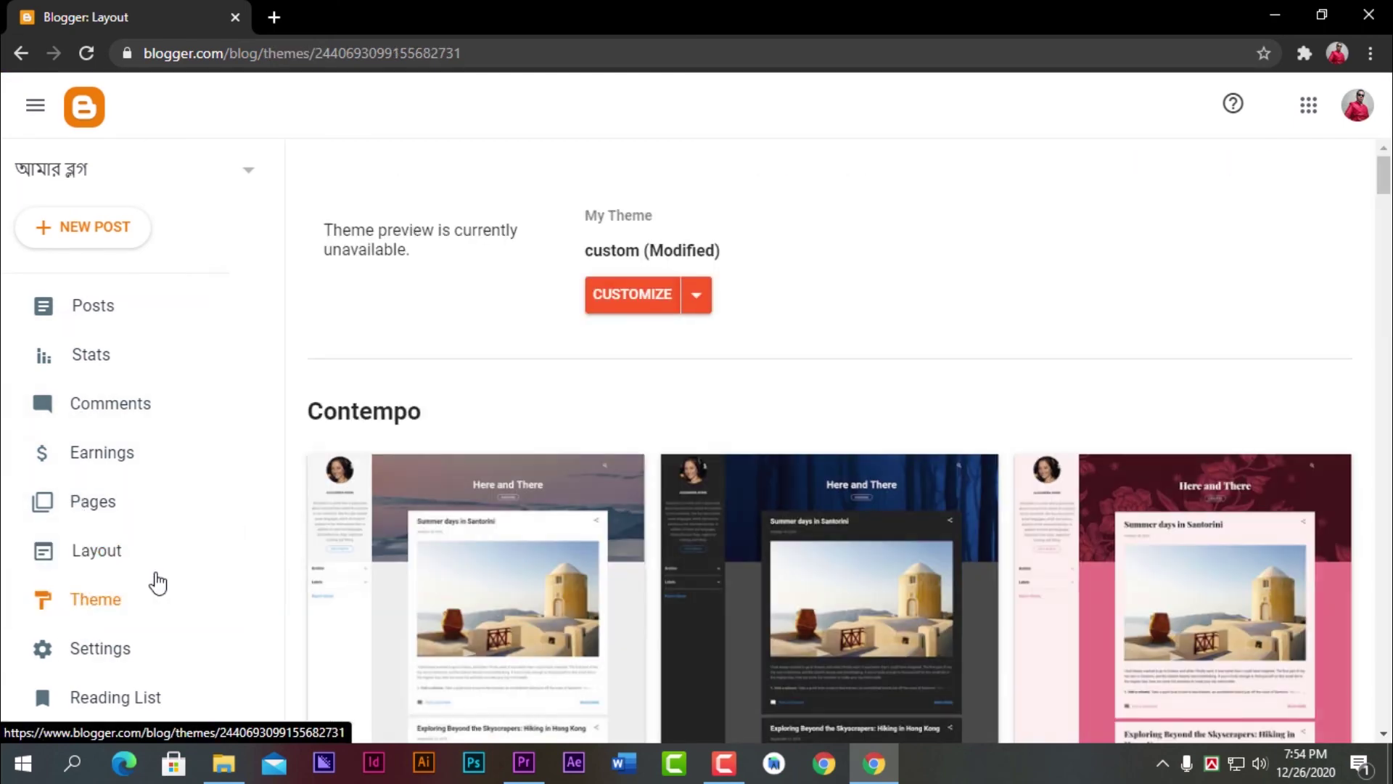
pyautogui.scroll(-5, 591, 483)
# - Open the blog's settings and look over the Basic, Privacy and Publishing sections
pyautogui.click(85, 652)
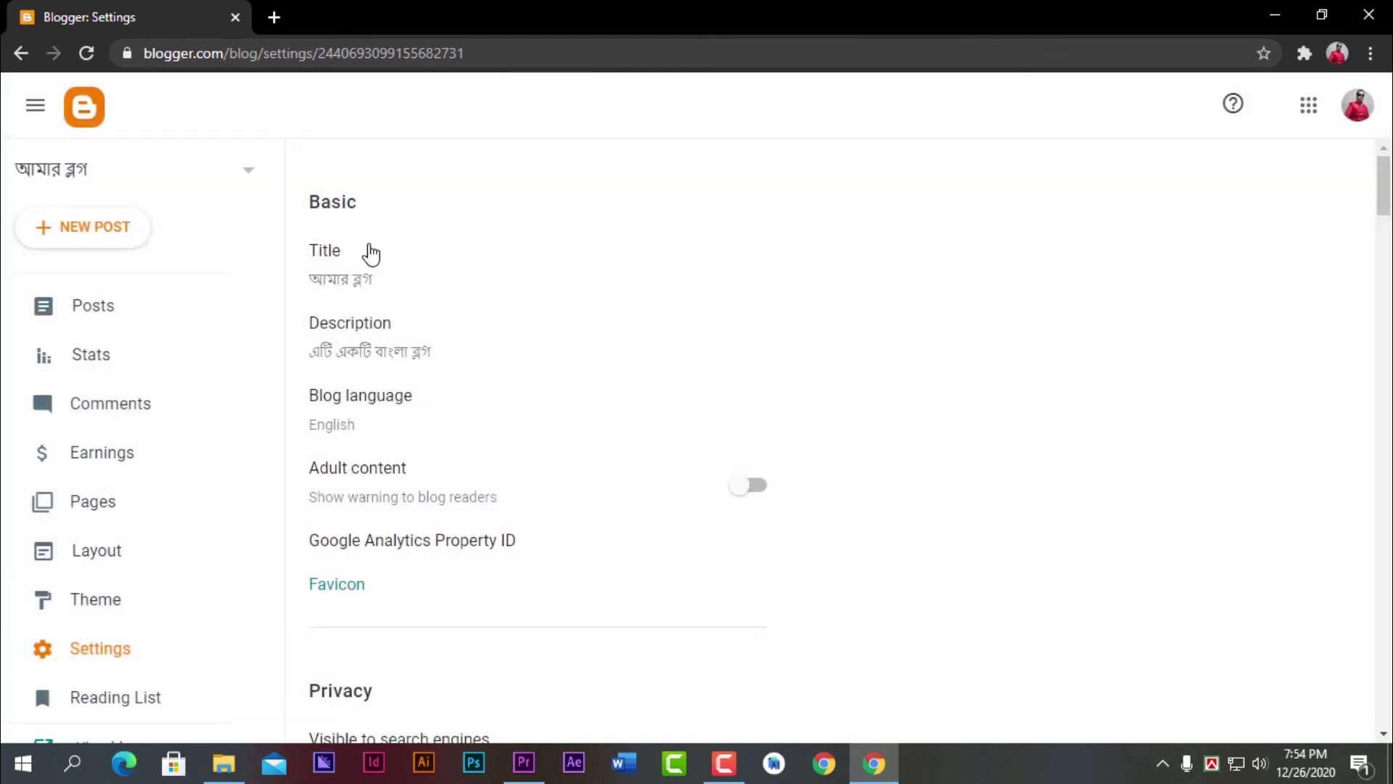
pyautogui.scroll(-7, 357, 323)
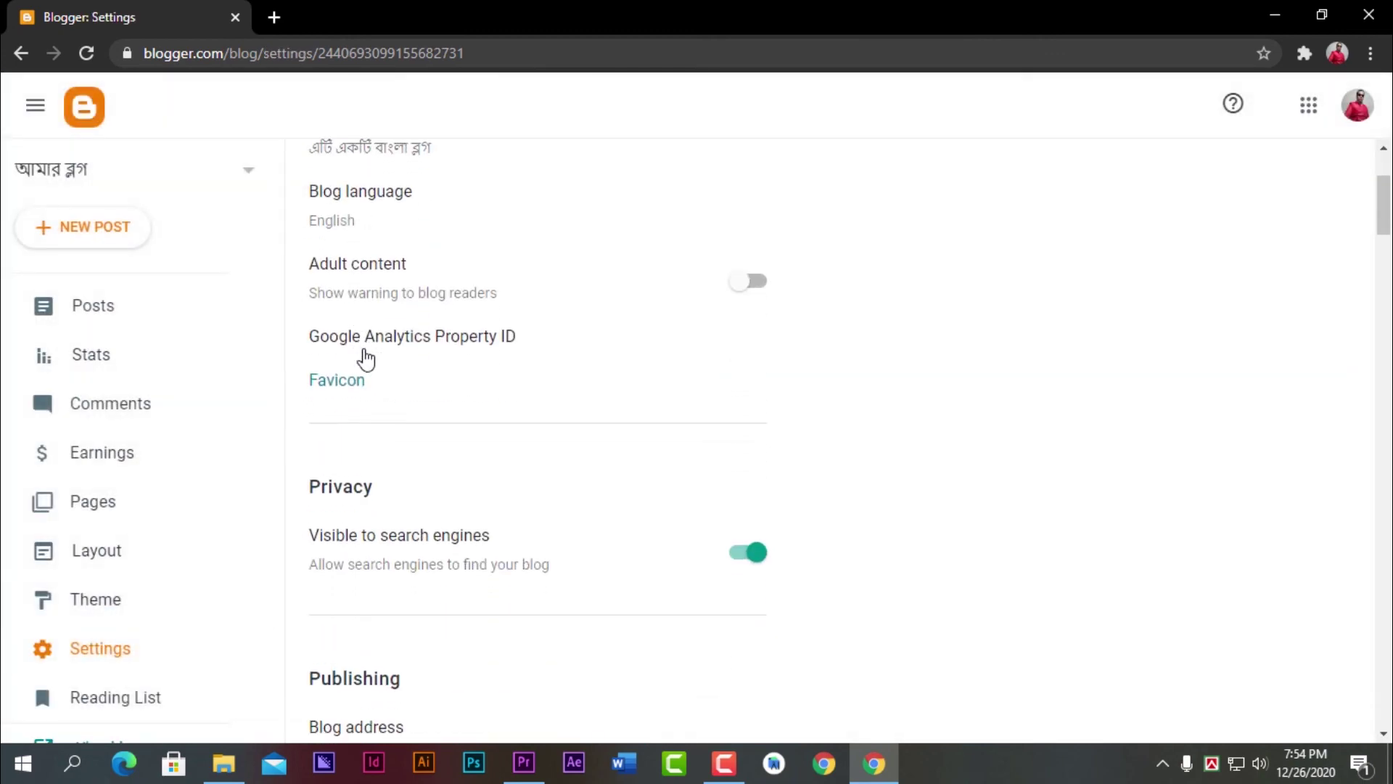
pyautogui.scroll(-3, 379, 424)
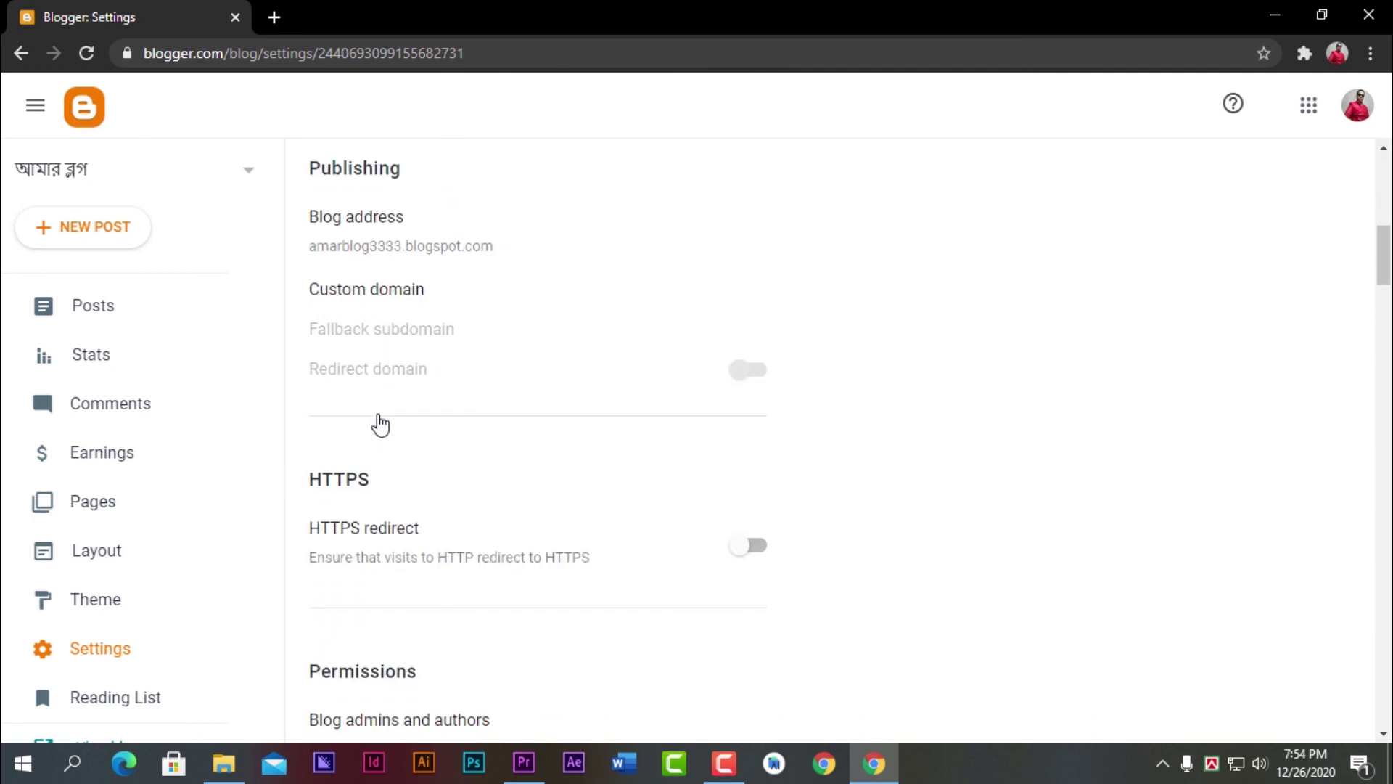
pyautogui.scroll(2, 598, 340)
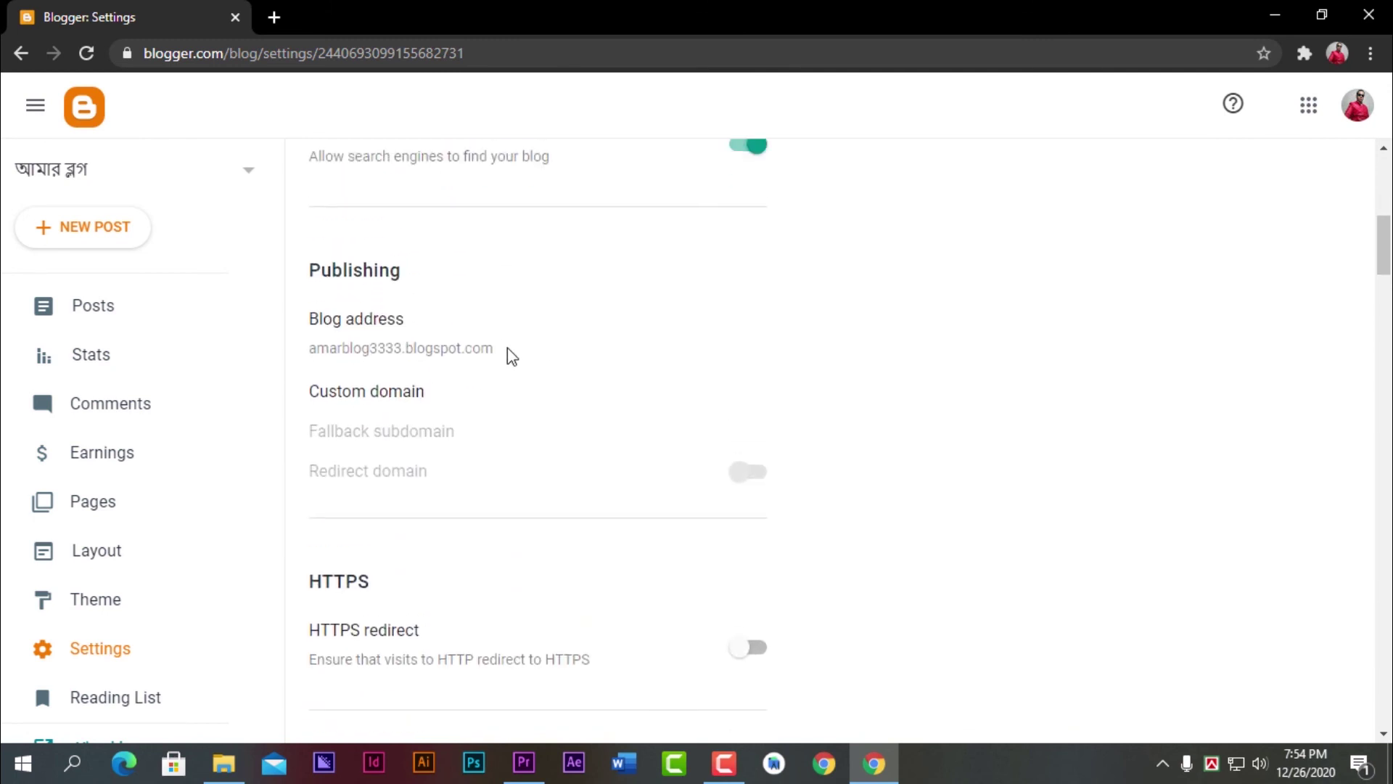
# - View the editing dialogs for the blog address and the custom domain, and cancel both
pyautogui.click(435, 348)
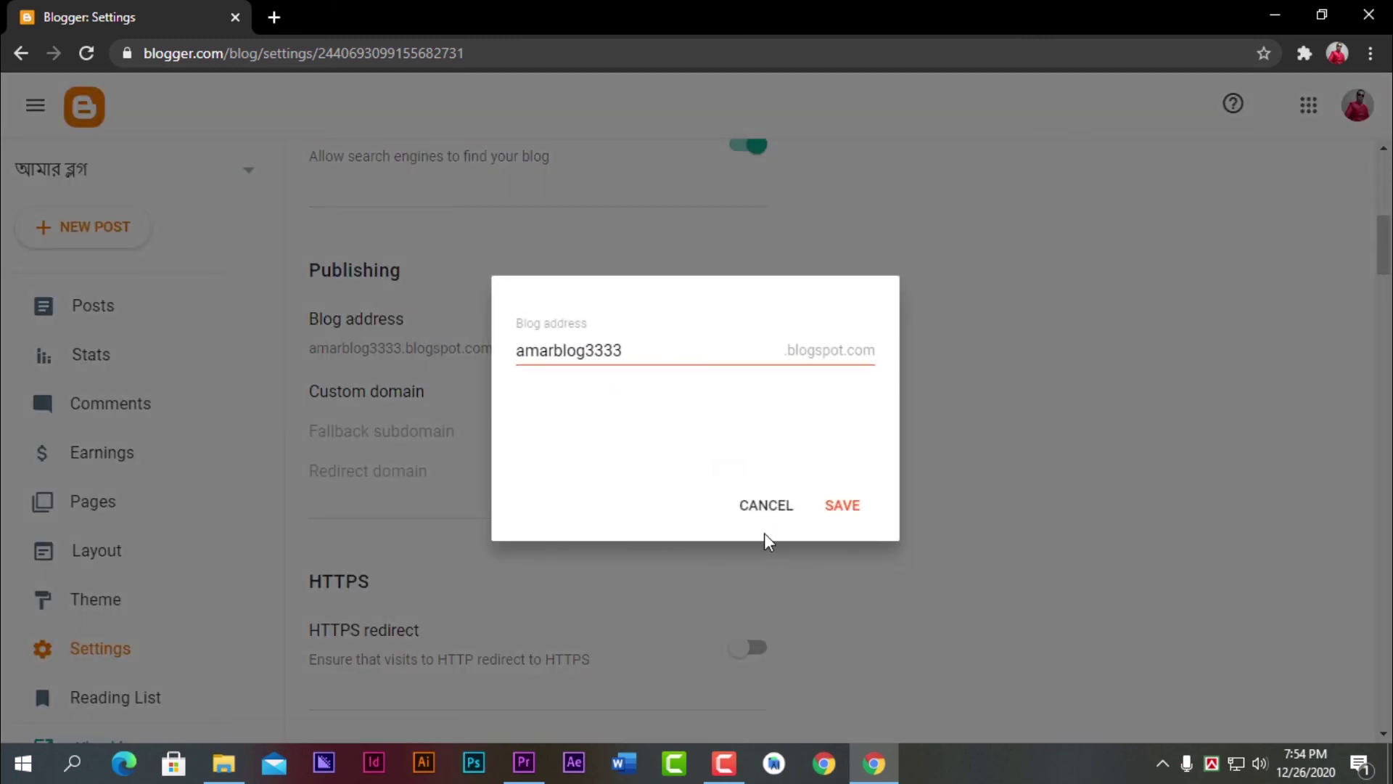
pyautogui.click(766, 505)
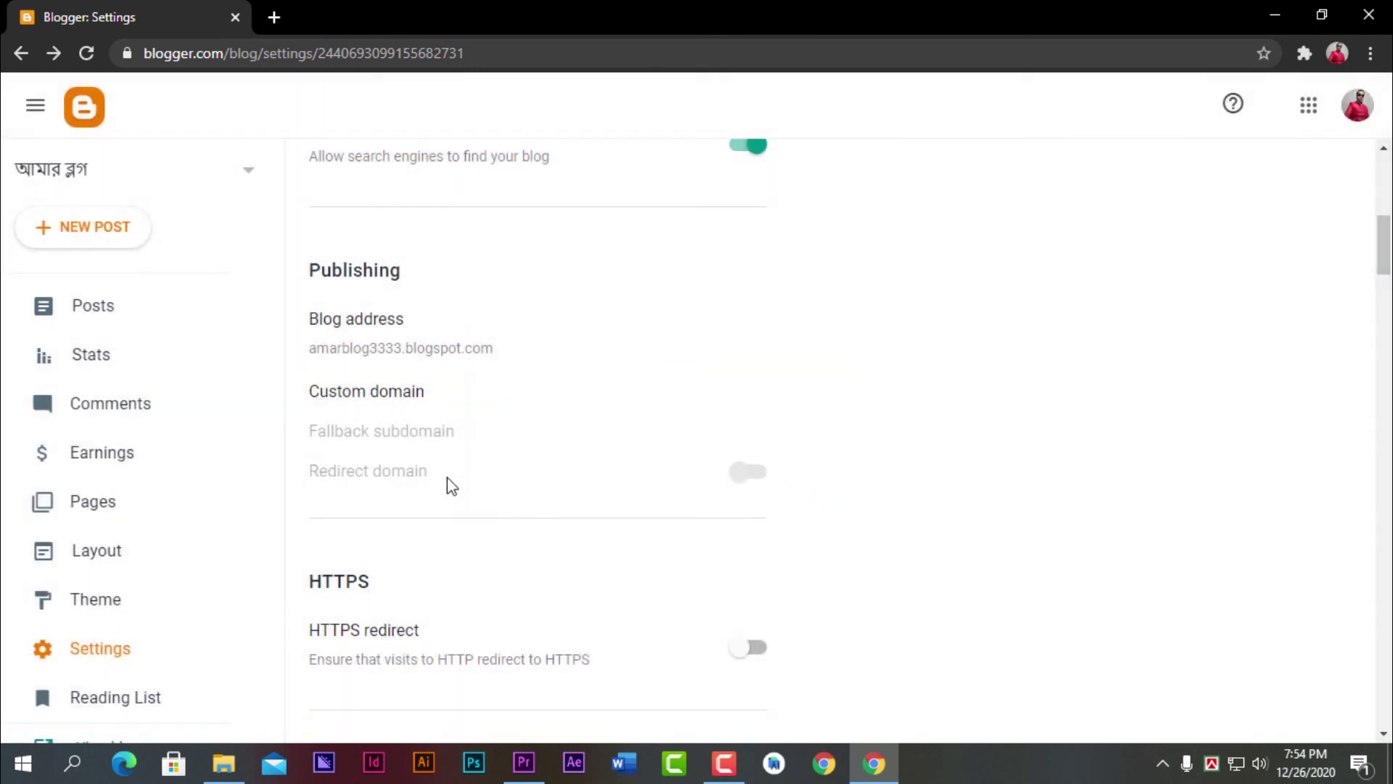
pyautogui.click(390, 395)
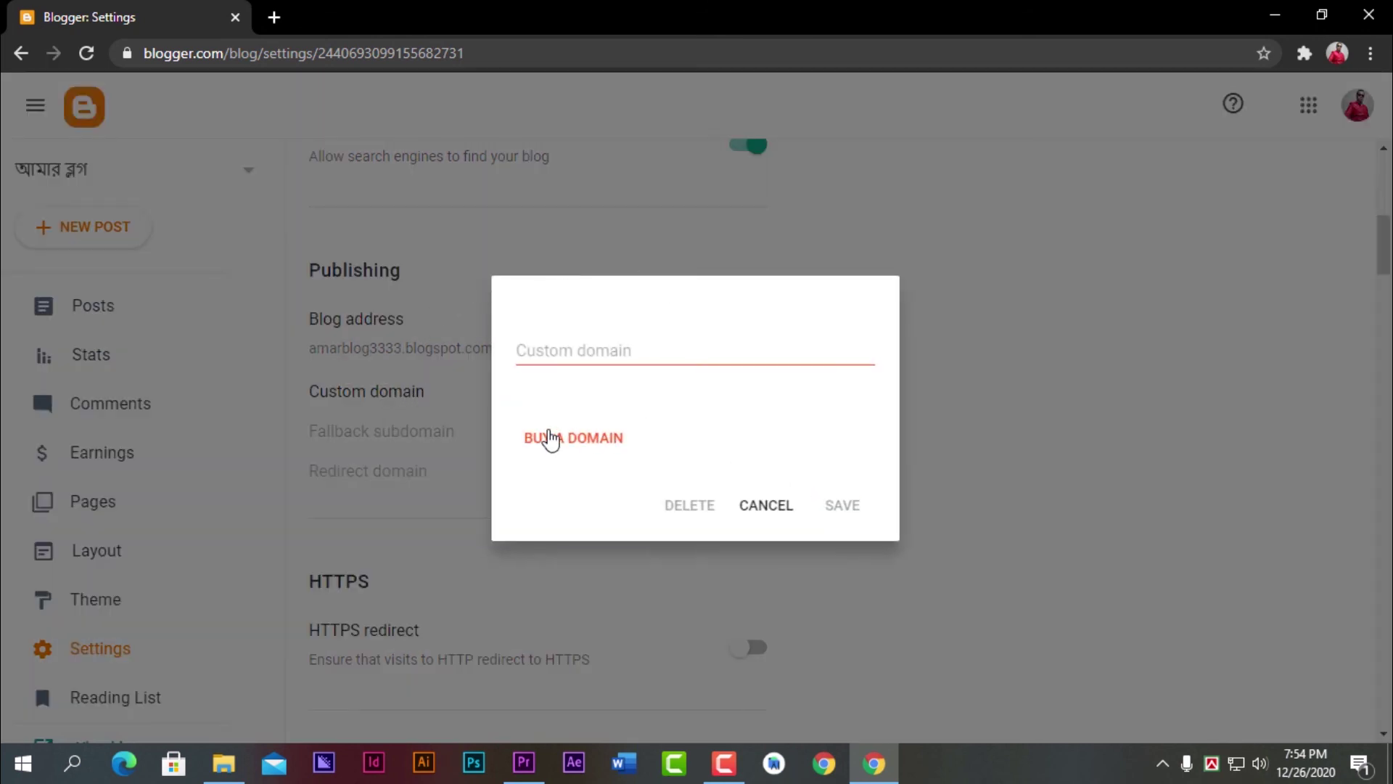
pyautogui.click(767, 506)
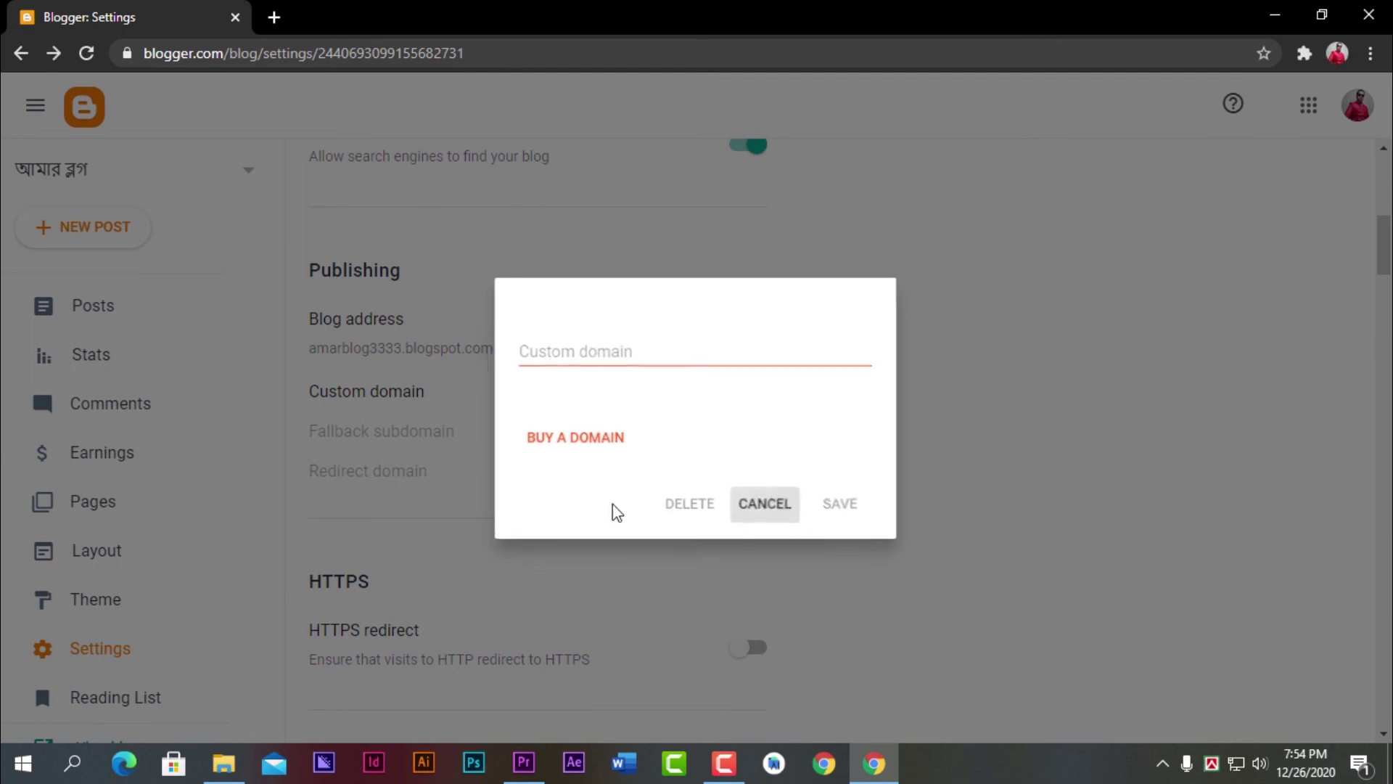
# - Turn on the blog's HTTPS redirect and switch it back off
pyautogui.scroll(-3, 457, 581)
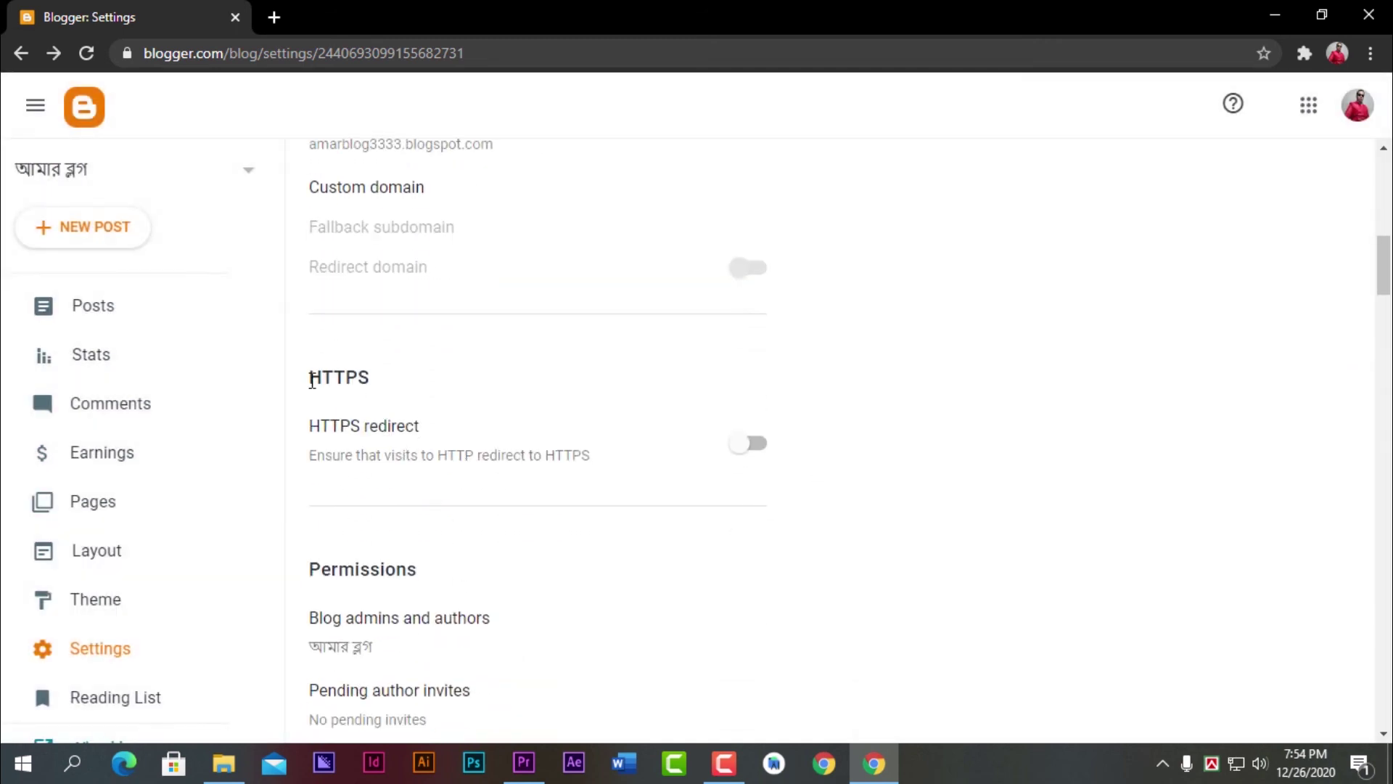
pyautogui.click(754, 447)
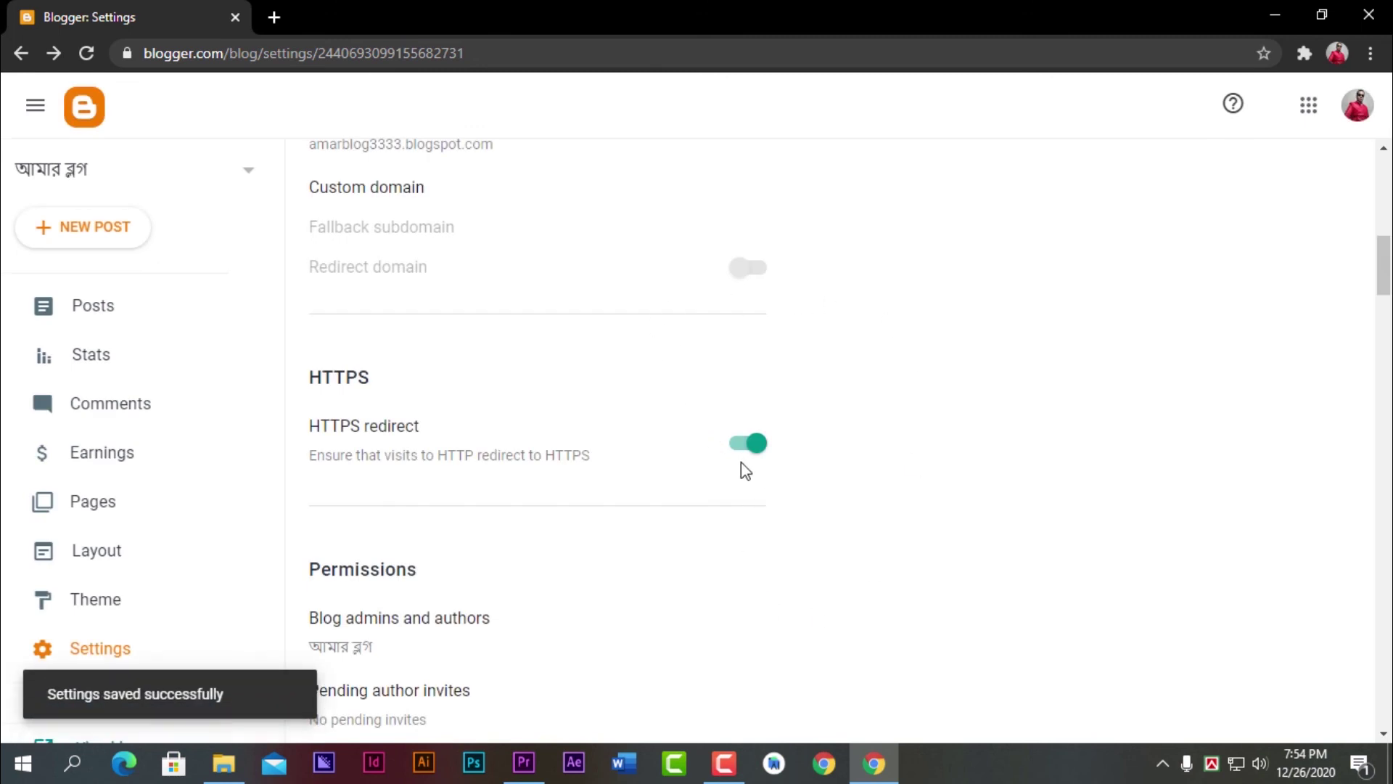
pyautogui.click(740, 459)
# - Examine the remaining blog settings from Permissions, Posts and Comments through Meta tags, Crawlers, Monetization and Manage Blog to General
pyautogui.scroll(-3, 506, 441)
pyautogui.scroll(-2, 439, 414)
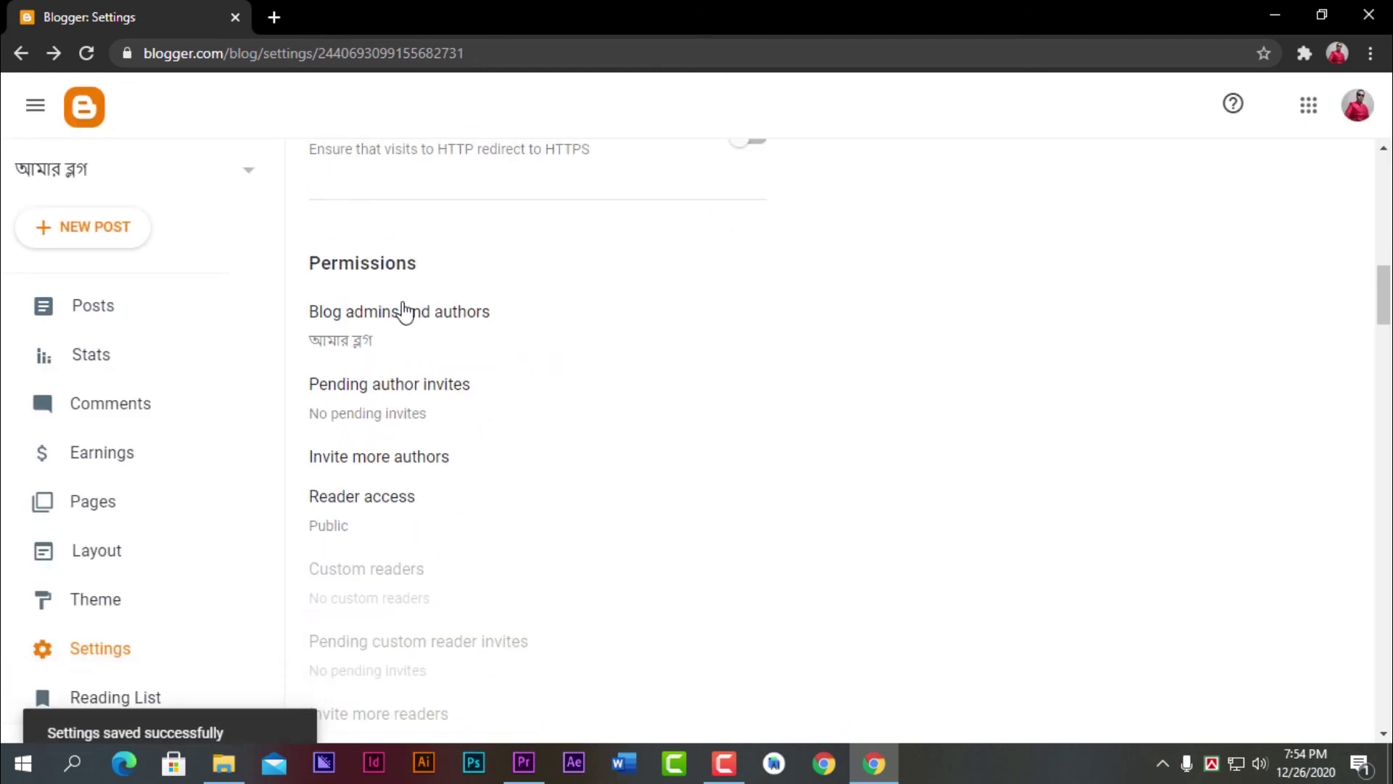
pyautogui.scroll(-3, 410, 403)
pyautogui.scroll(-3, 437, 403)
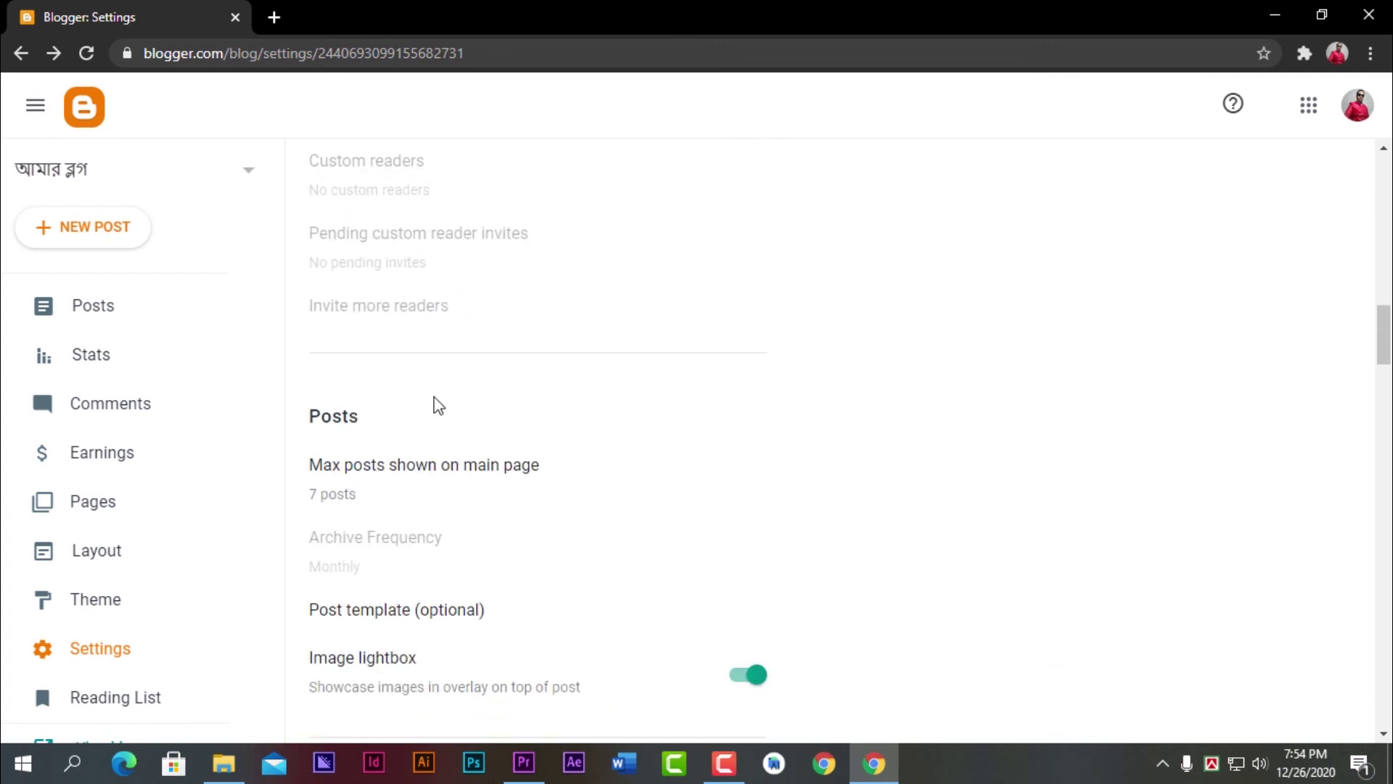
pyautogui.scroll(-4, 438, 404)
pyautogui.scroll(-4, 438, 405)
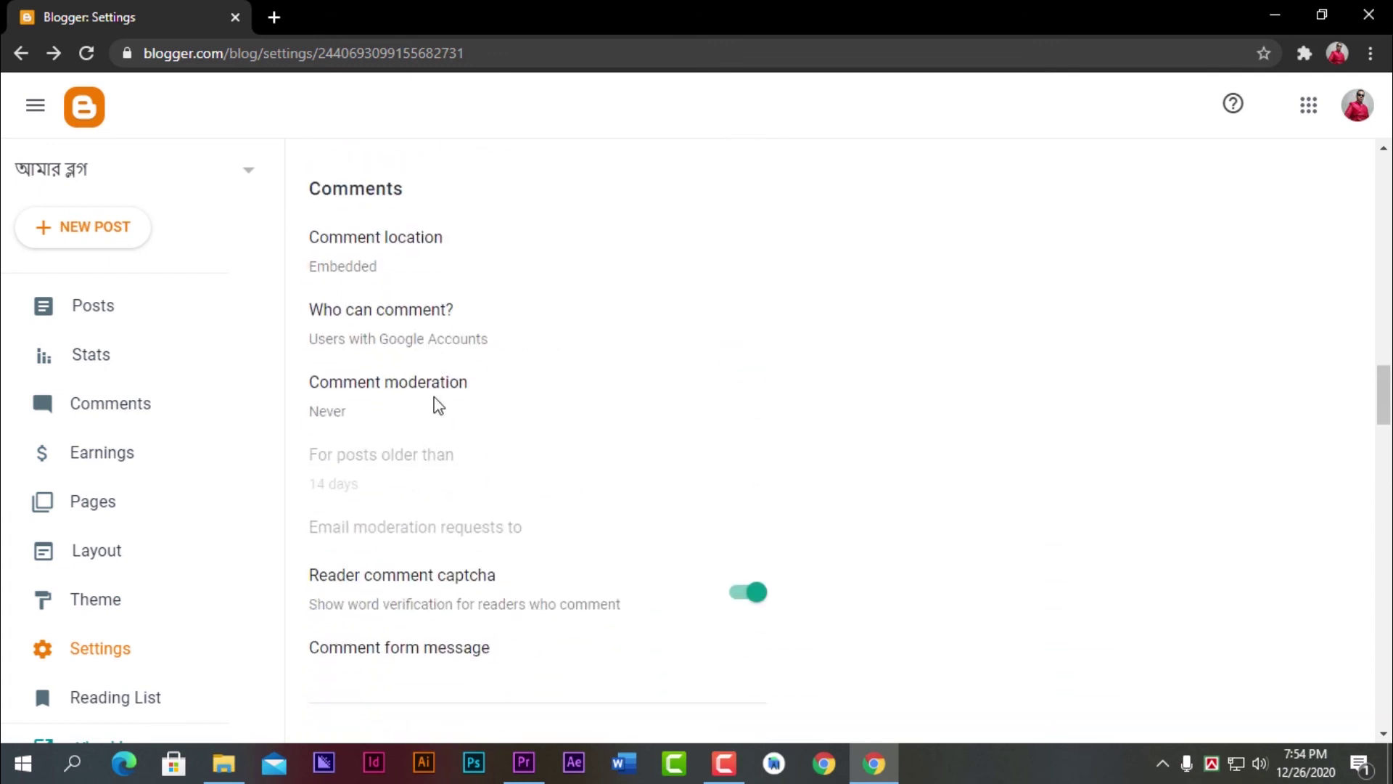
pyautogui.scroll(-4, 438, 405)
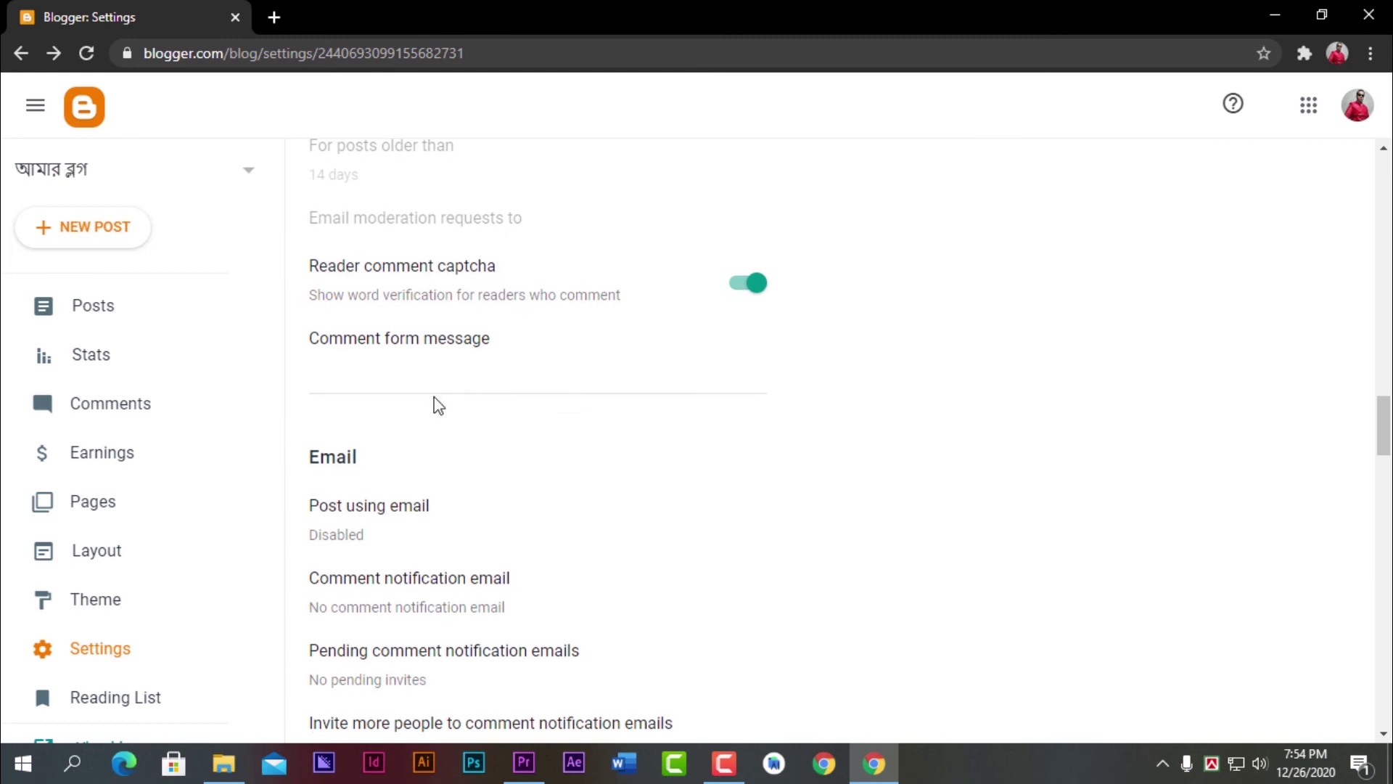
pyautogui.scroll(-4, 438, 405)
pyautogui.scroll(-4, 438, 405)
pyautogui.scroll(-7, 438, 405)
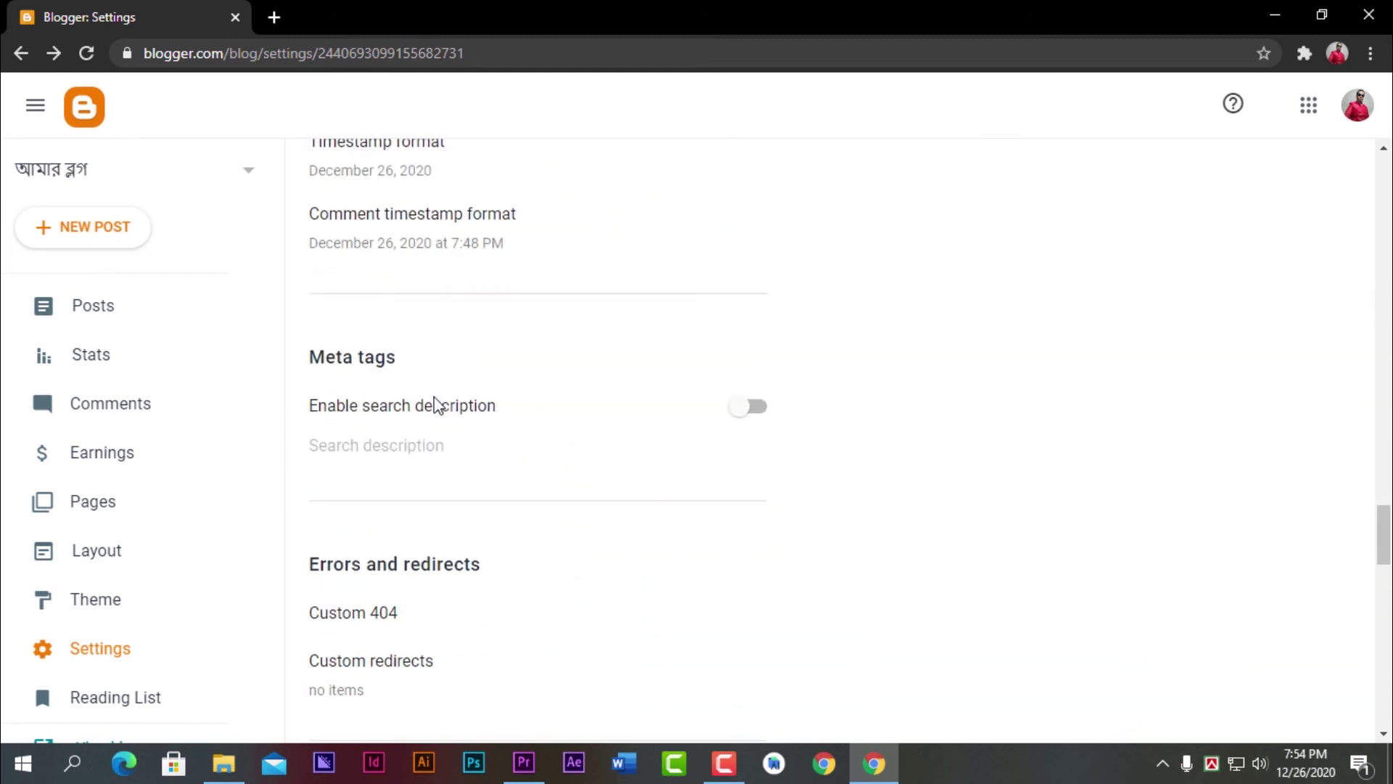
pyautogui.scroll(-3, 436, 404)
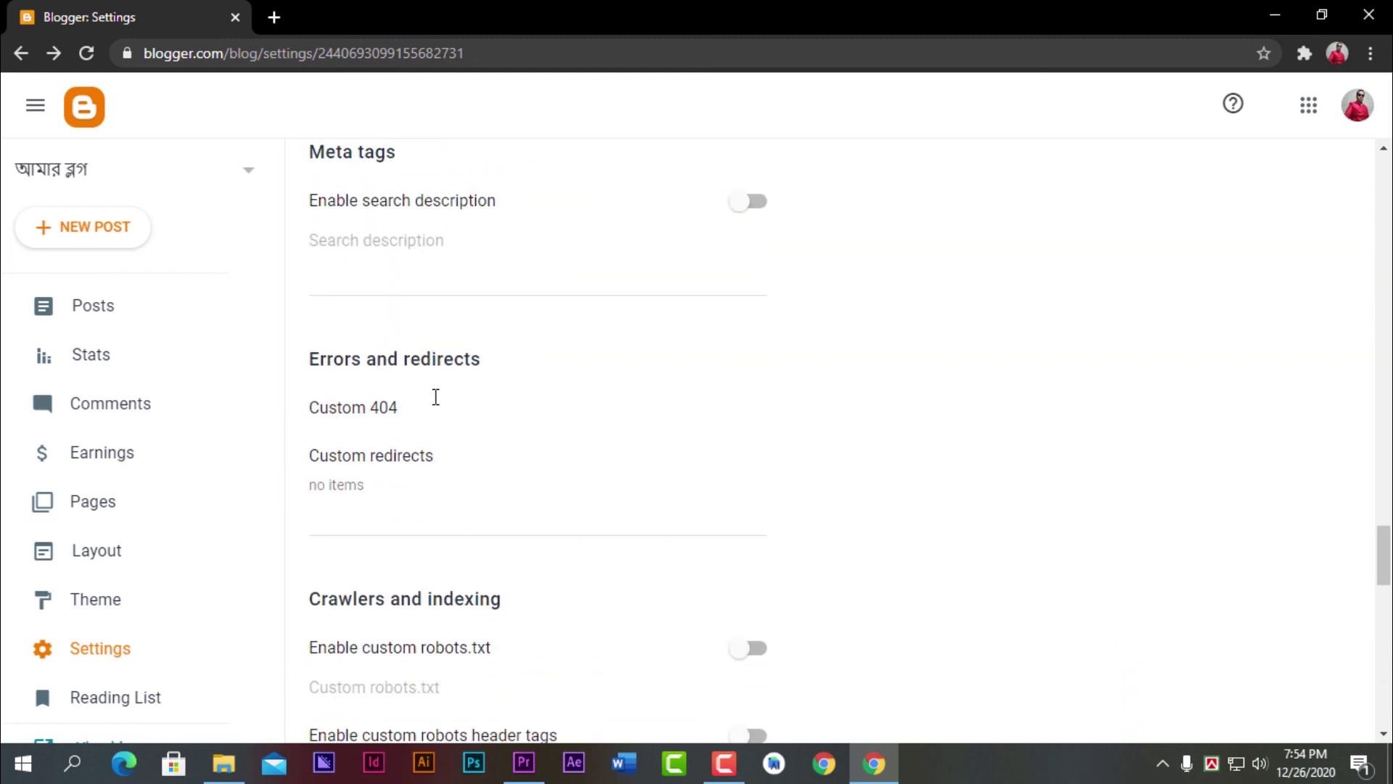
pyautogui.scroll(1, 438, 405)
pyautogui.scroll(-5, 414, 447)
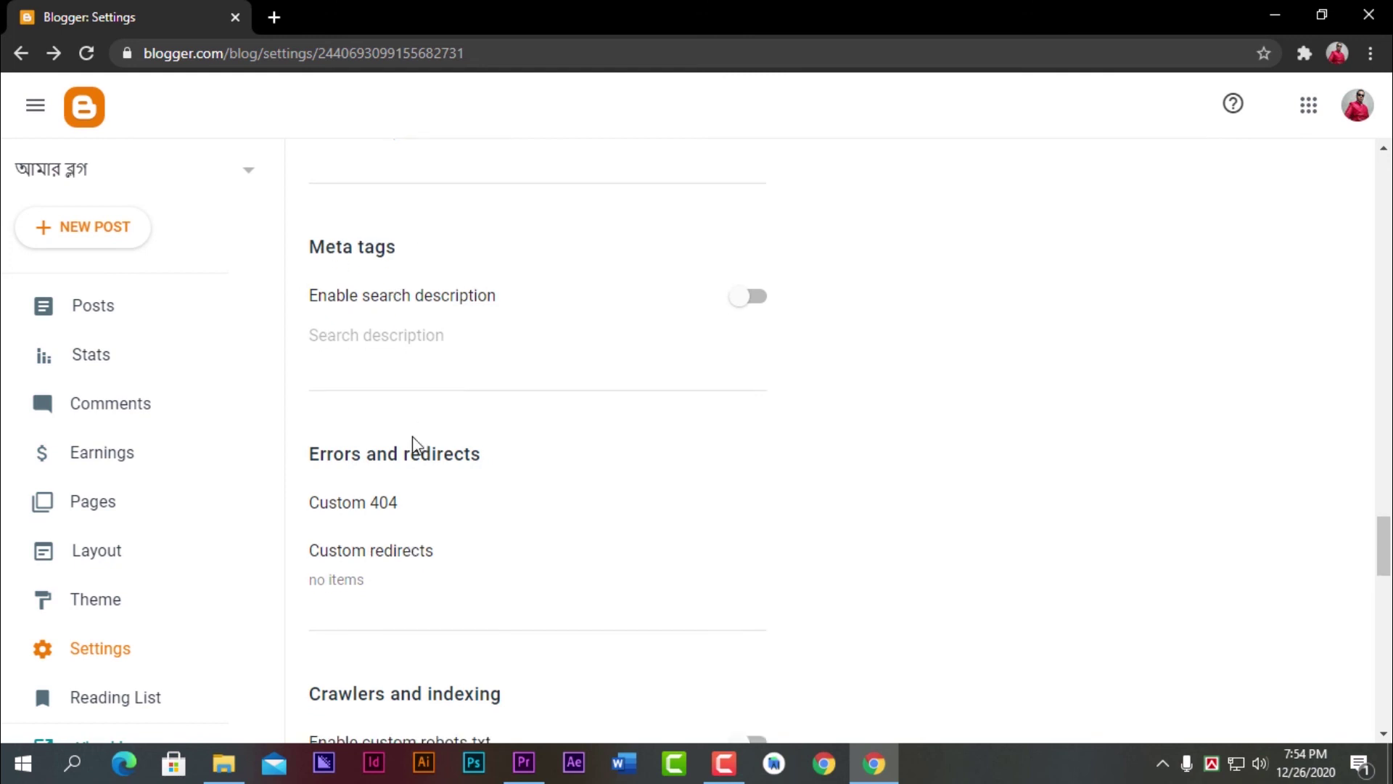
pyautogui.scroll(-3, 416, 441)
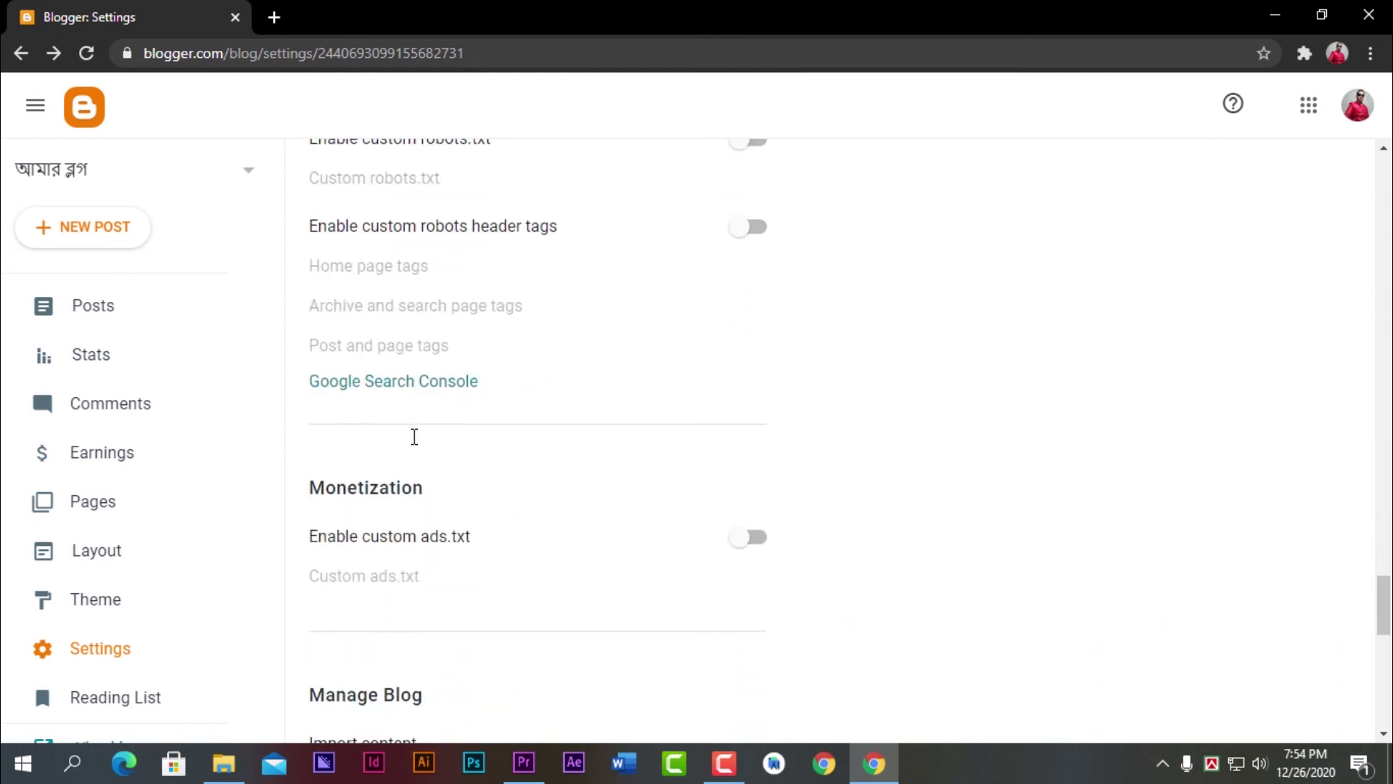
pyautogui.scroll(-3, 406, 421)
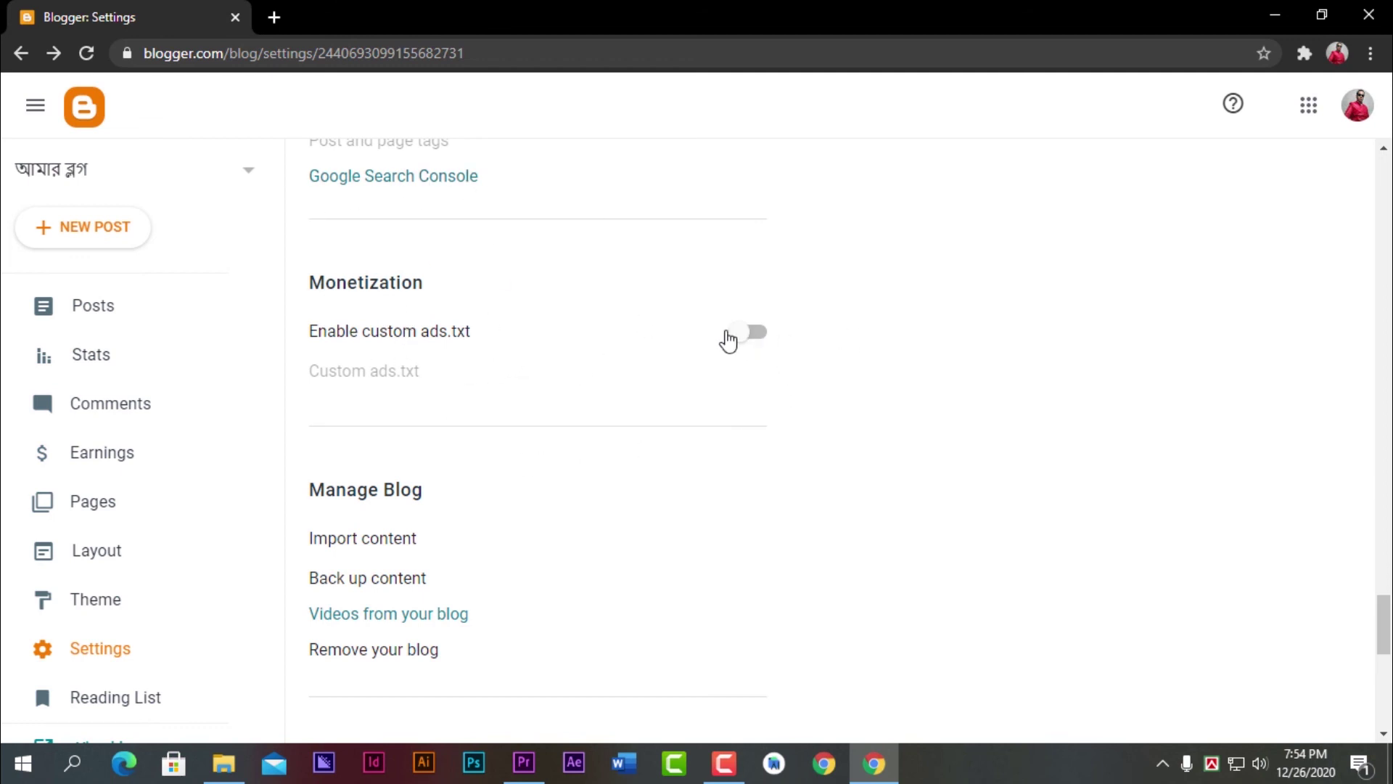
pyautogui.scroll(-4, 496, 544)
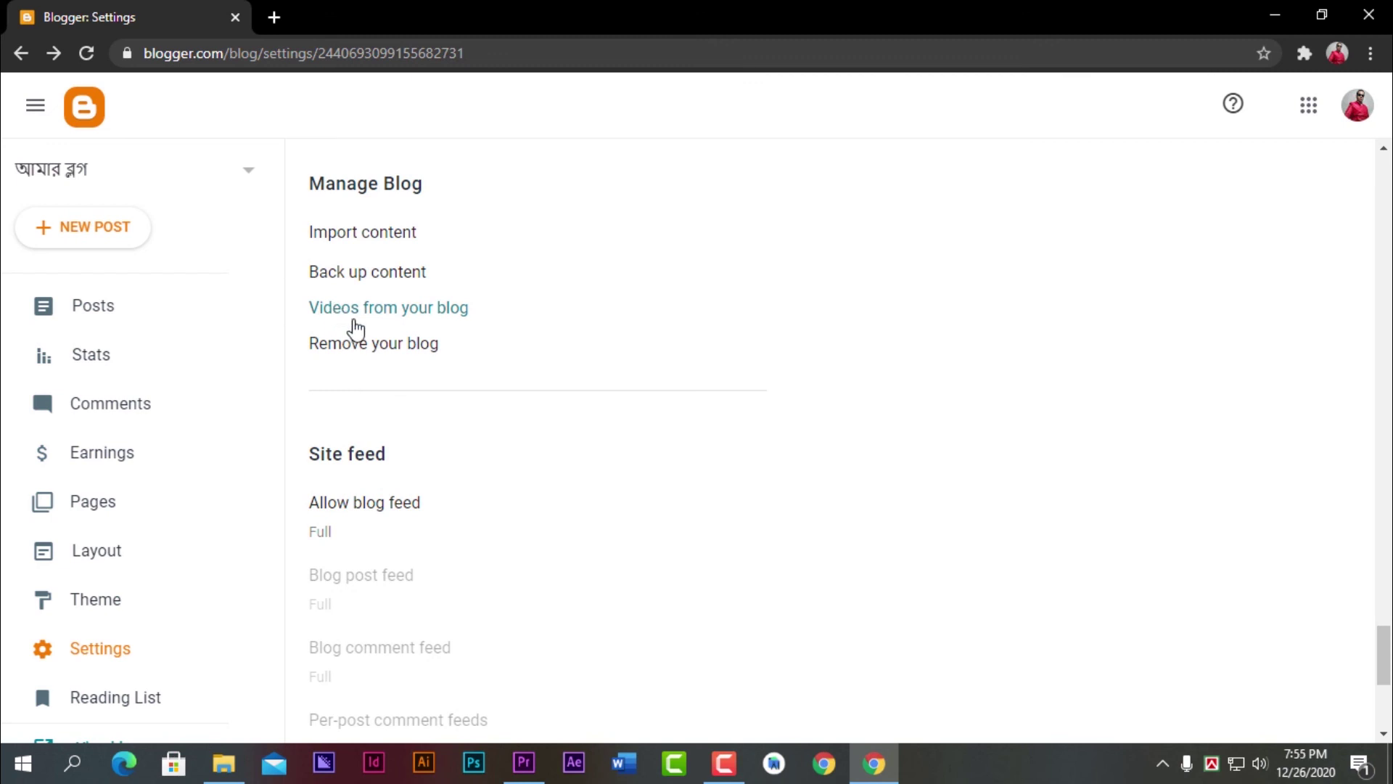
pyautogui.scroll(-5, 440, 321)
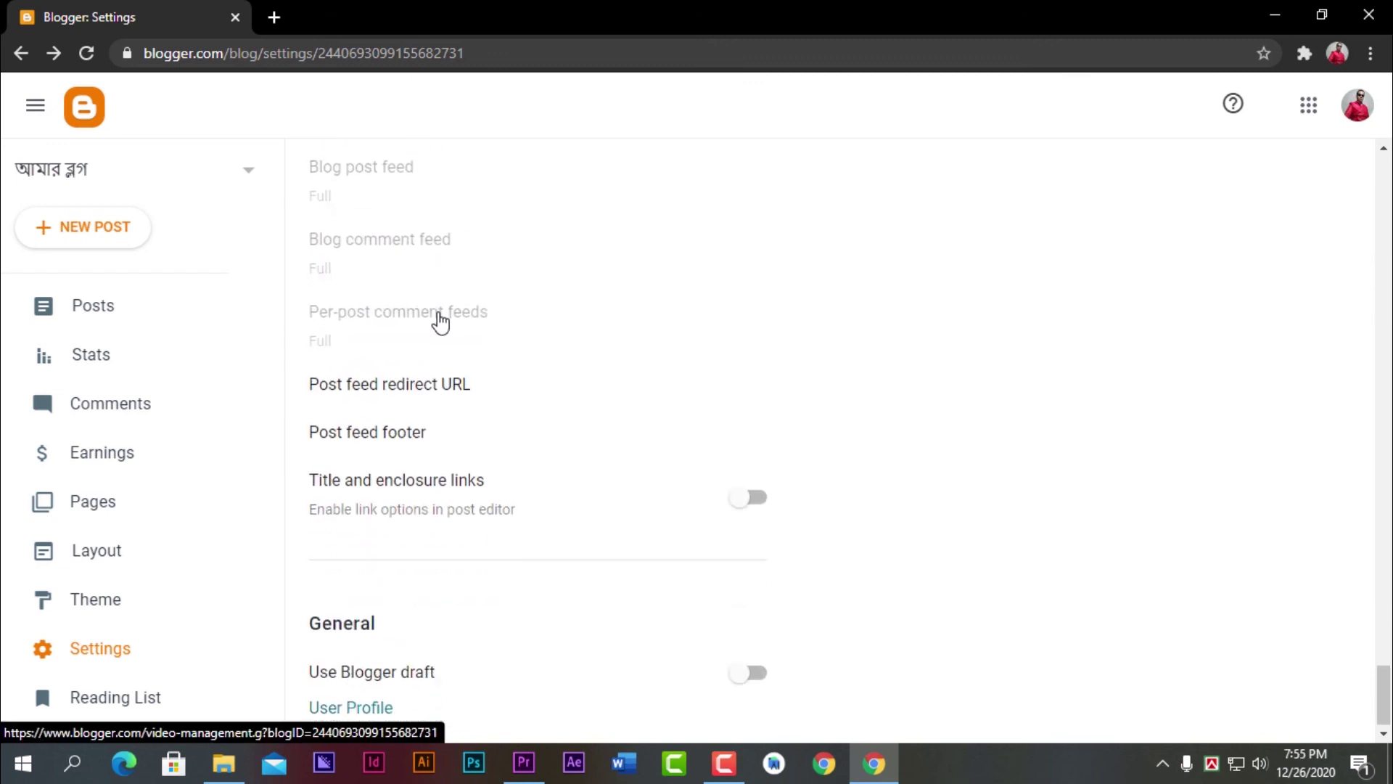
pyautogui.scroll(-1, 377, 312)
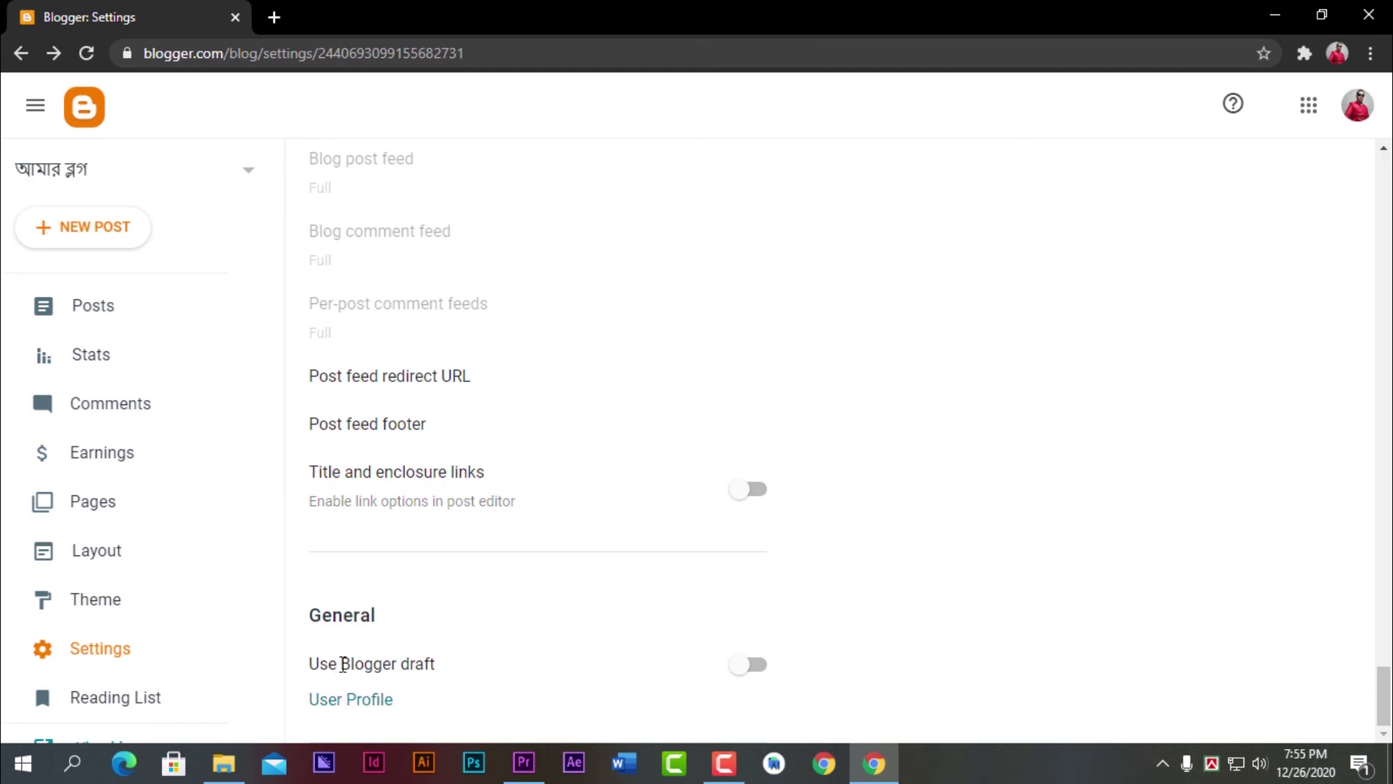
# - Return to the beginning of the blog settings and review the Basic and Privacy sections
pyautogui.scroll(20, 336, 642)
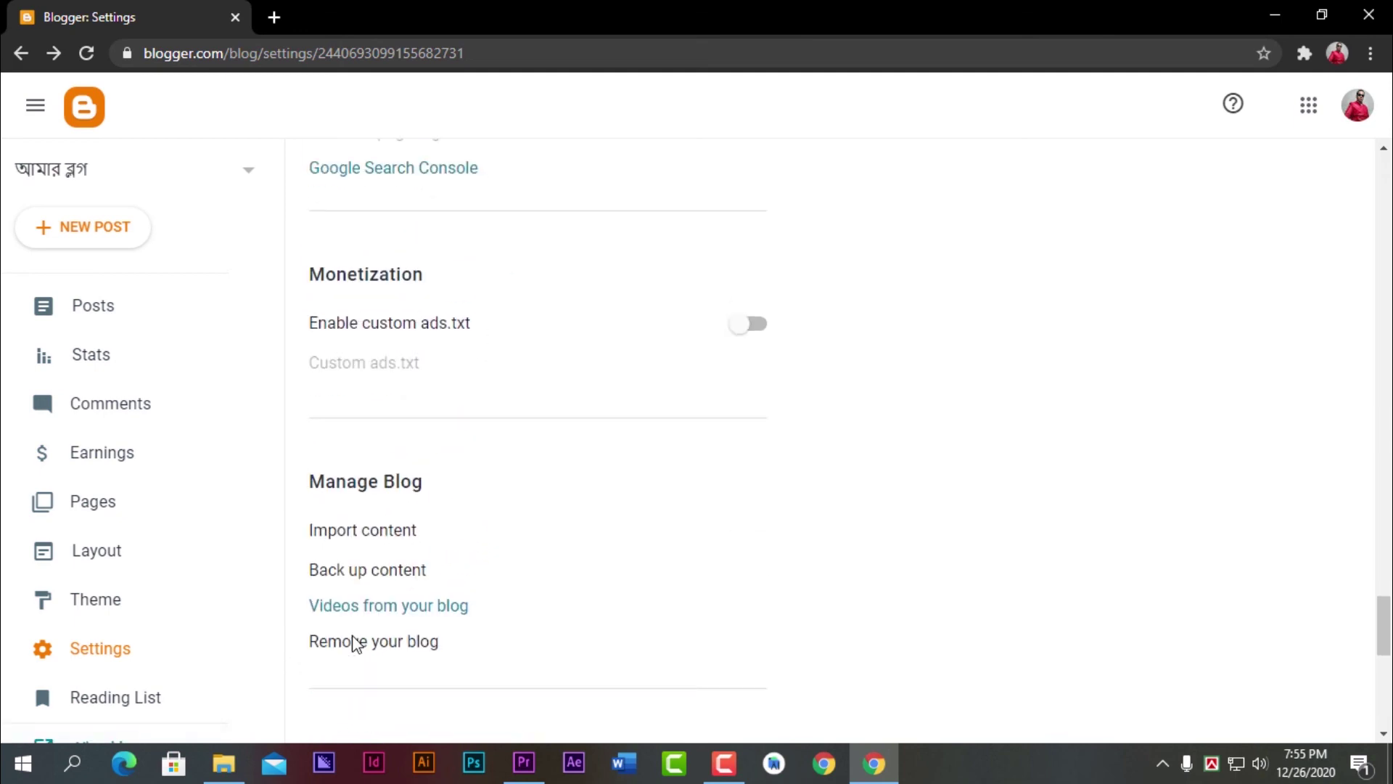
pyautogui.scroll(20, 359, 636)
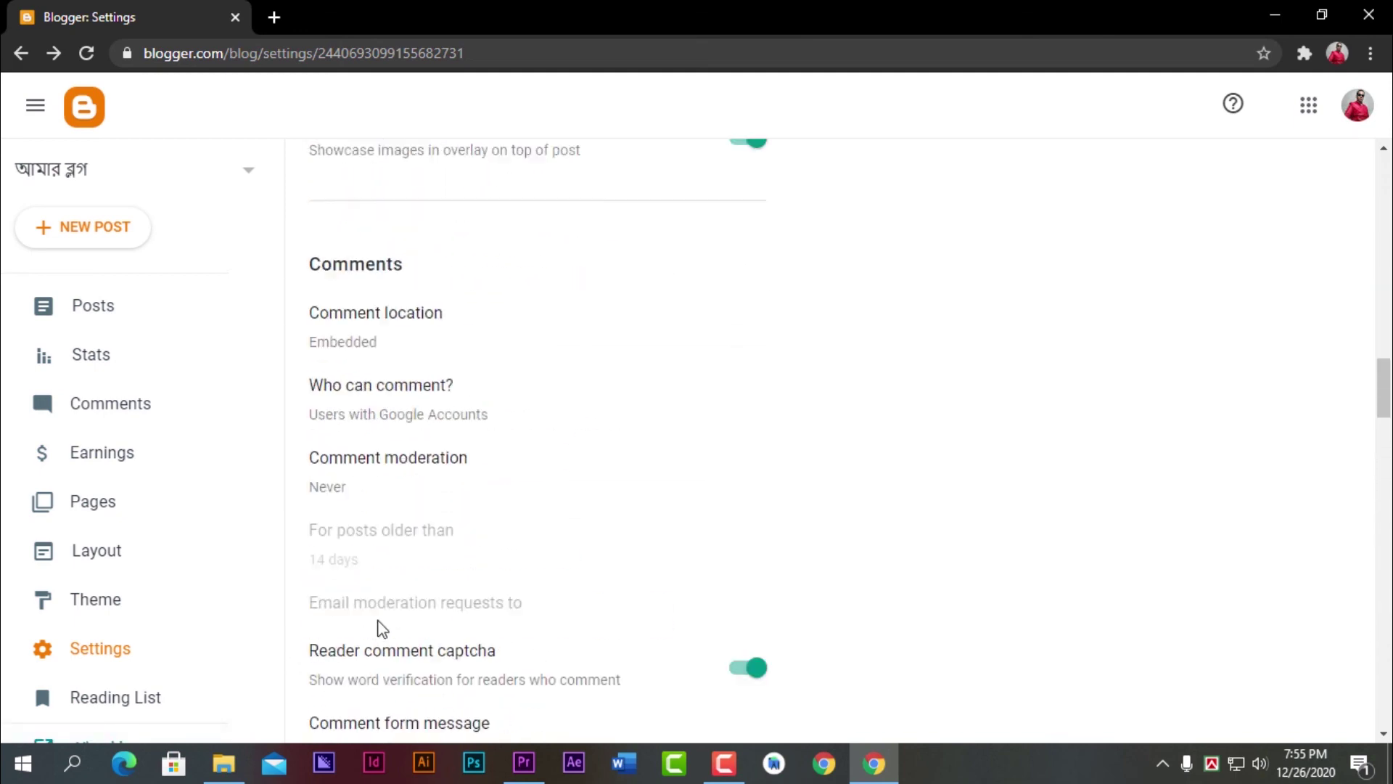
pyautogui.scroll(-3, 392, 631)
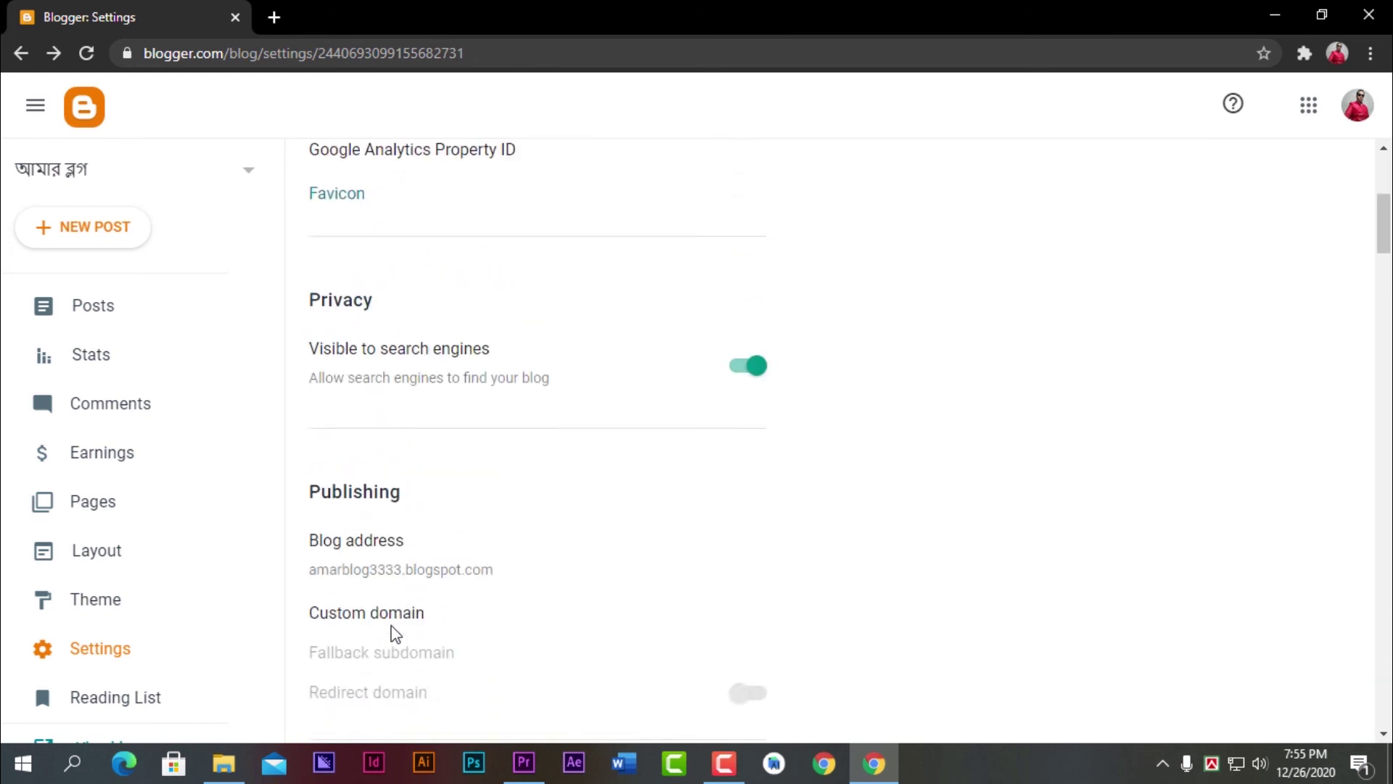
pyautogui.scroll(5, 389, 629)
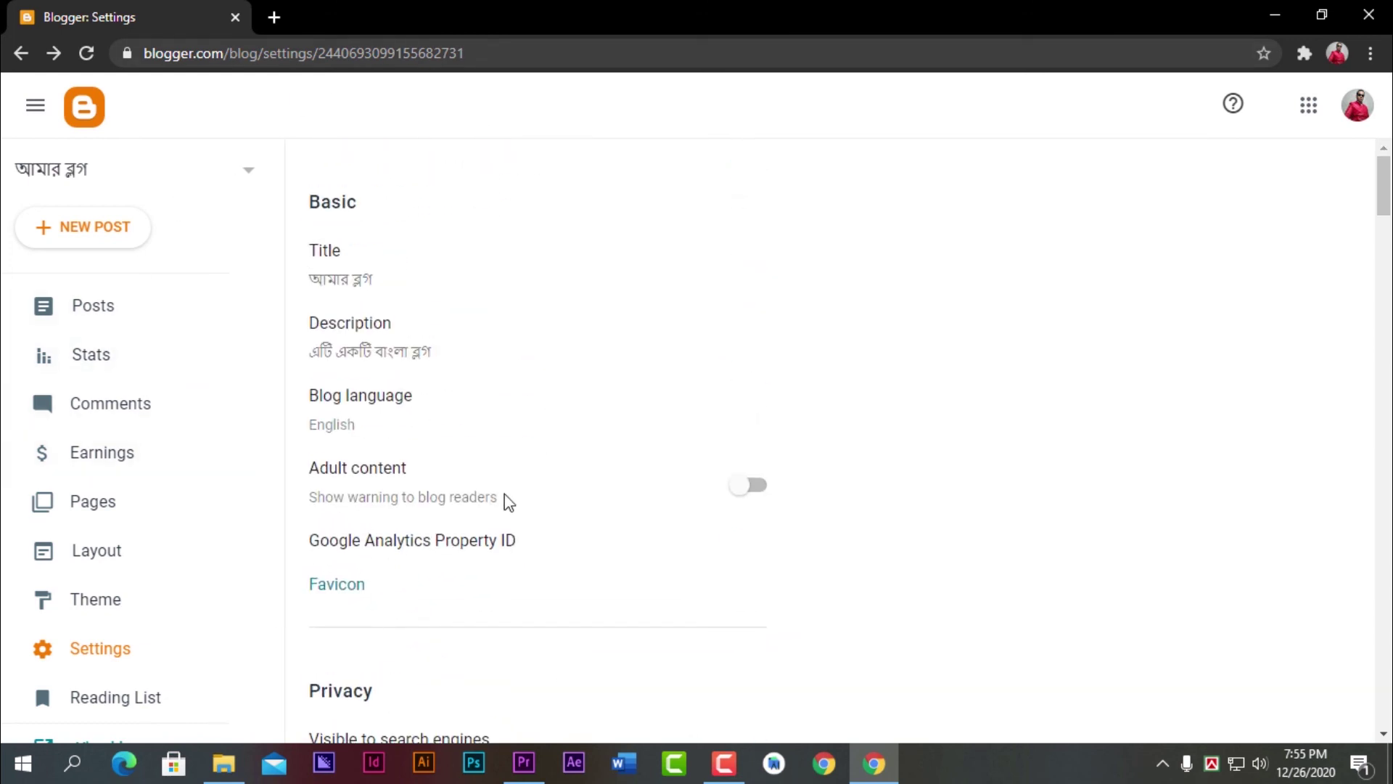
pyautogui.scroll(-3, 694, 553)
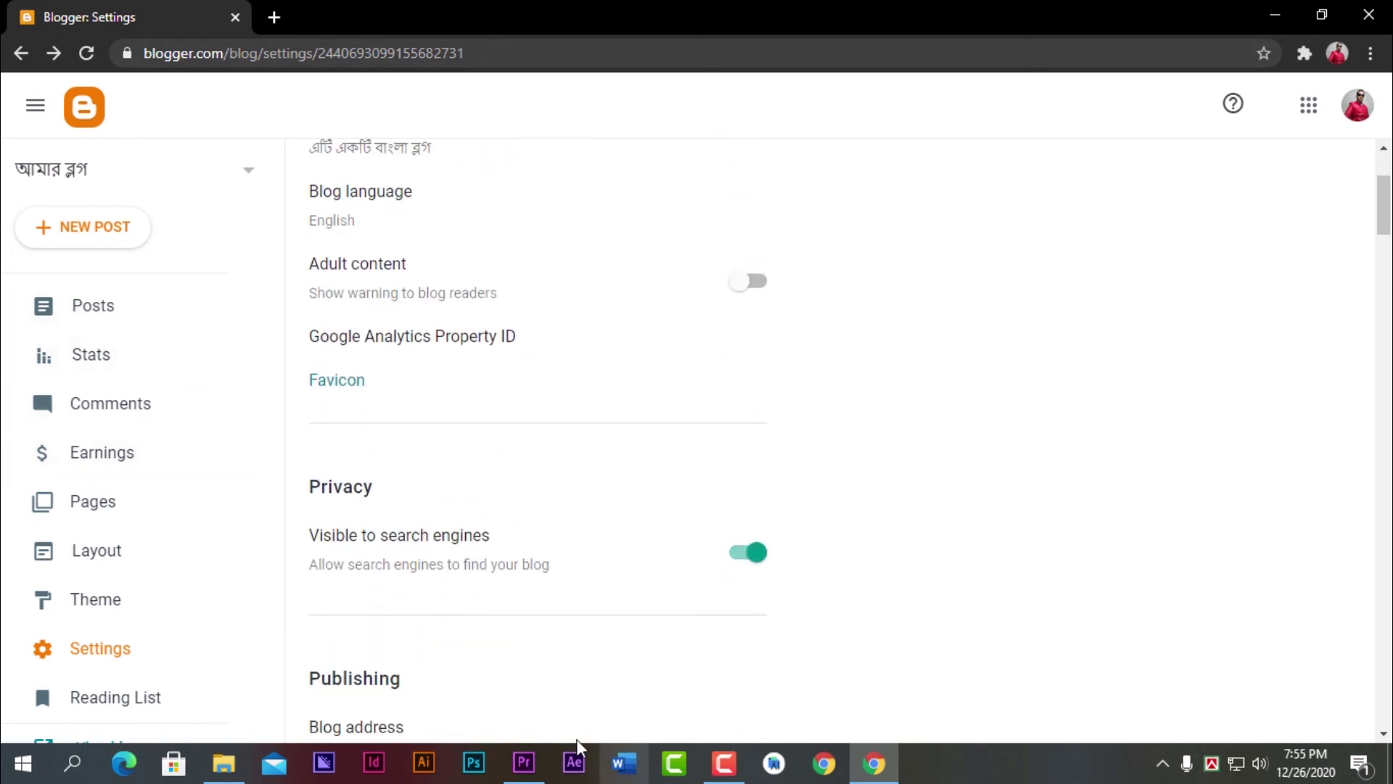
pyautogui.click(723, 762)
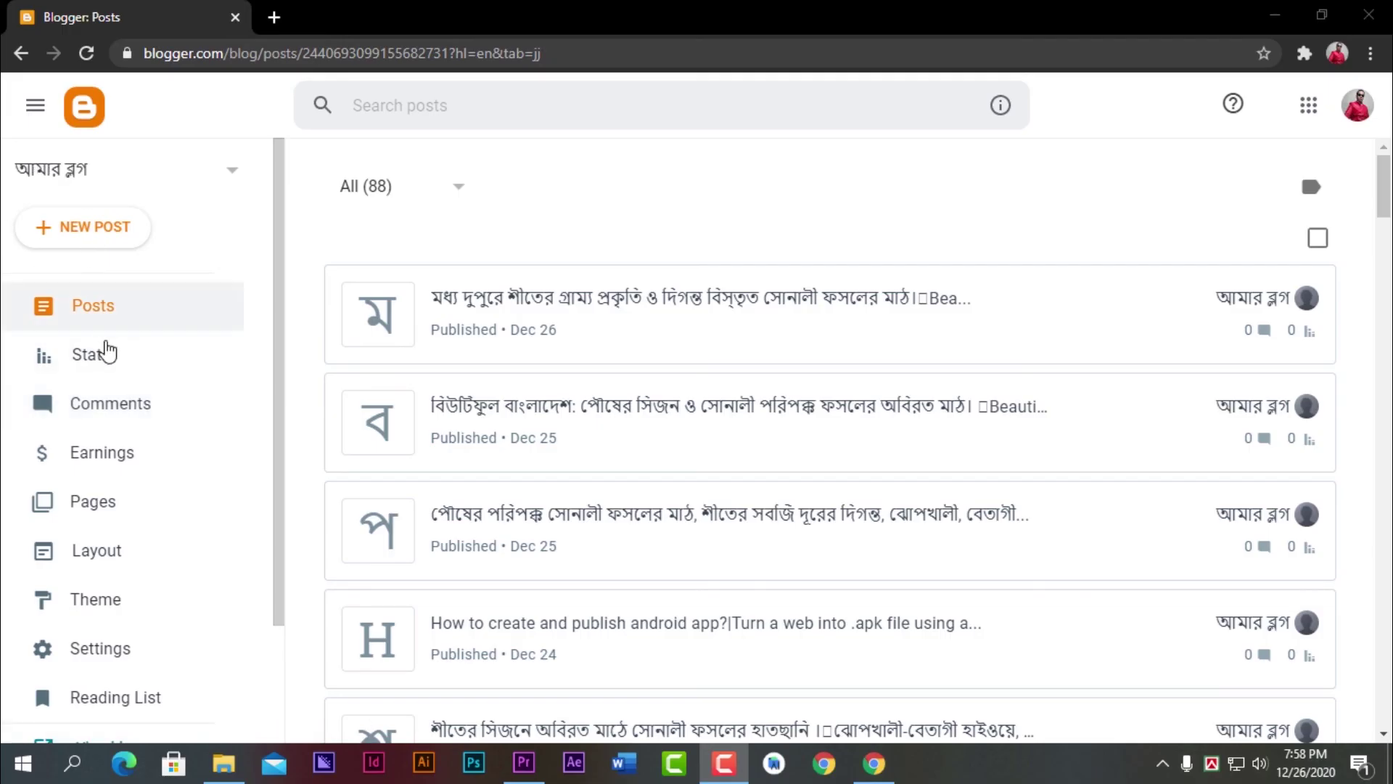
pyautogui.scroll(-2, 120, 421)
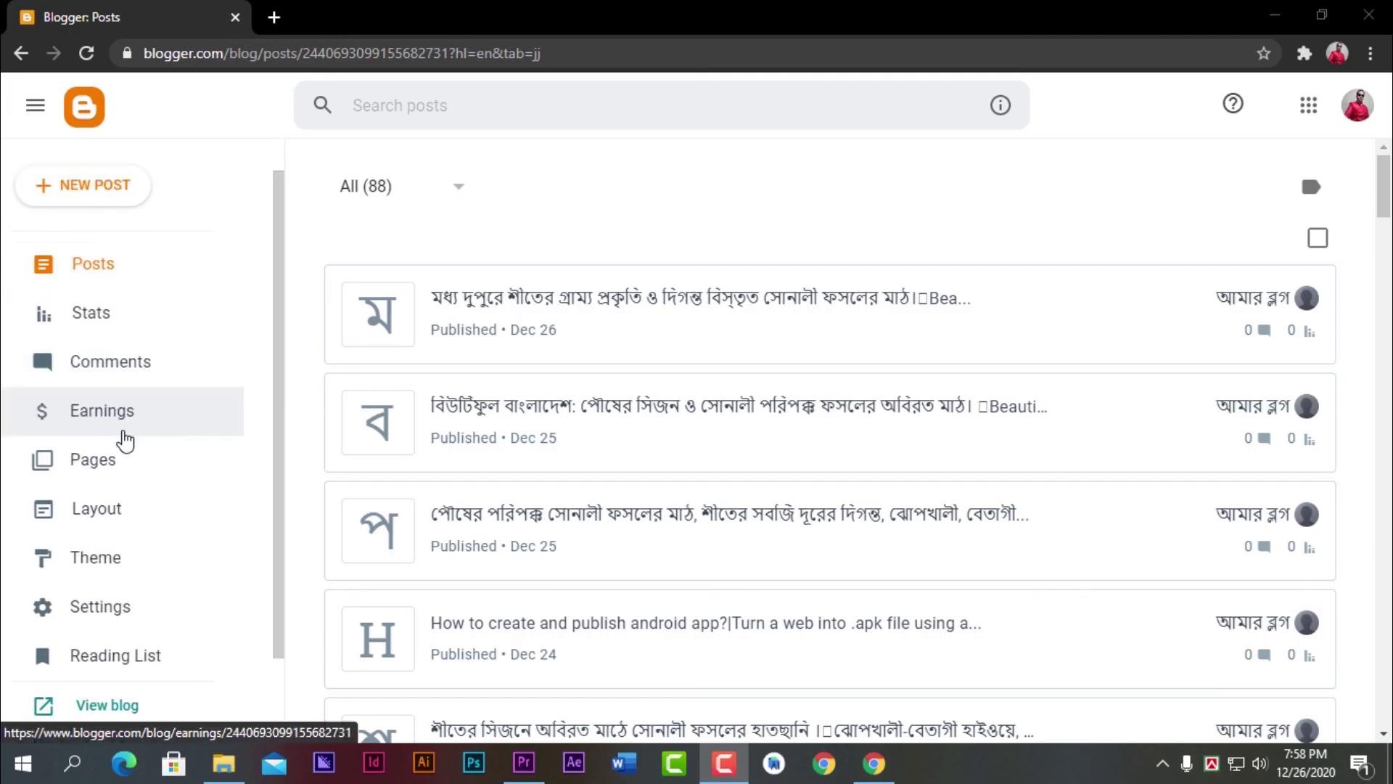
pyautogui.scroll(2, 130, 488)
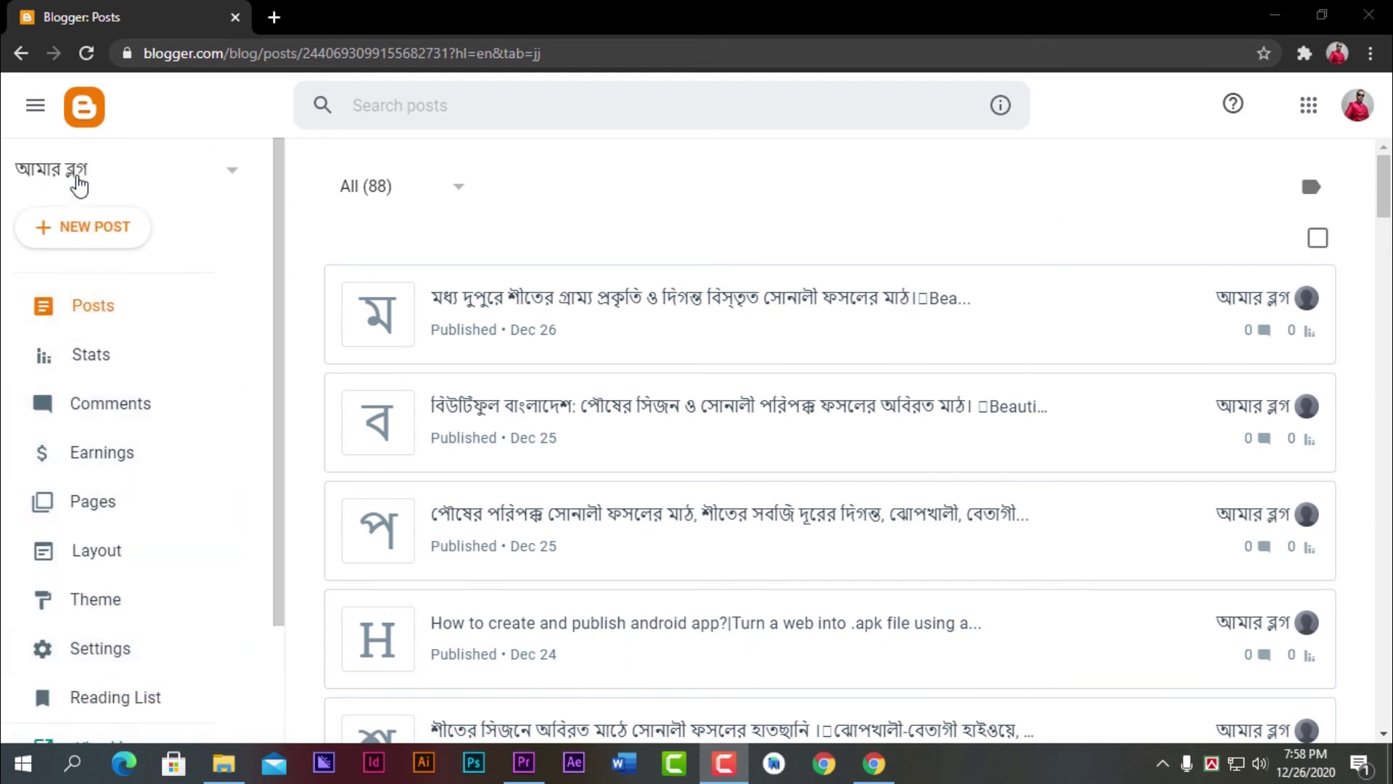
# - View the newest post on the live blog, then open the blog's home page and look through its posts
pyautogui.moveTo(1248, 324)
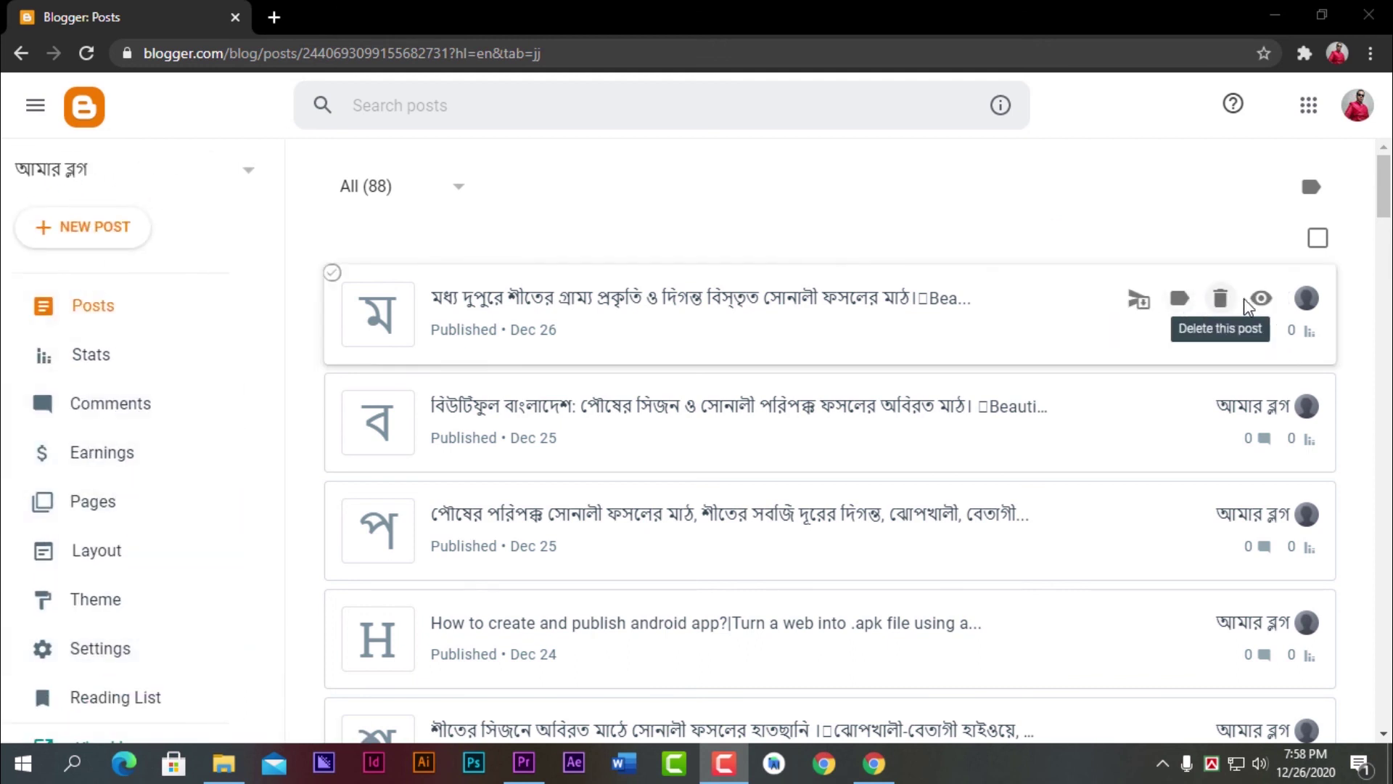
pyautogui.click(1261, 299)
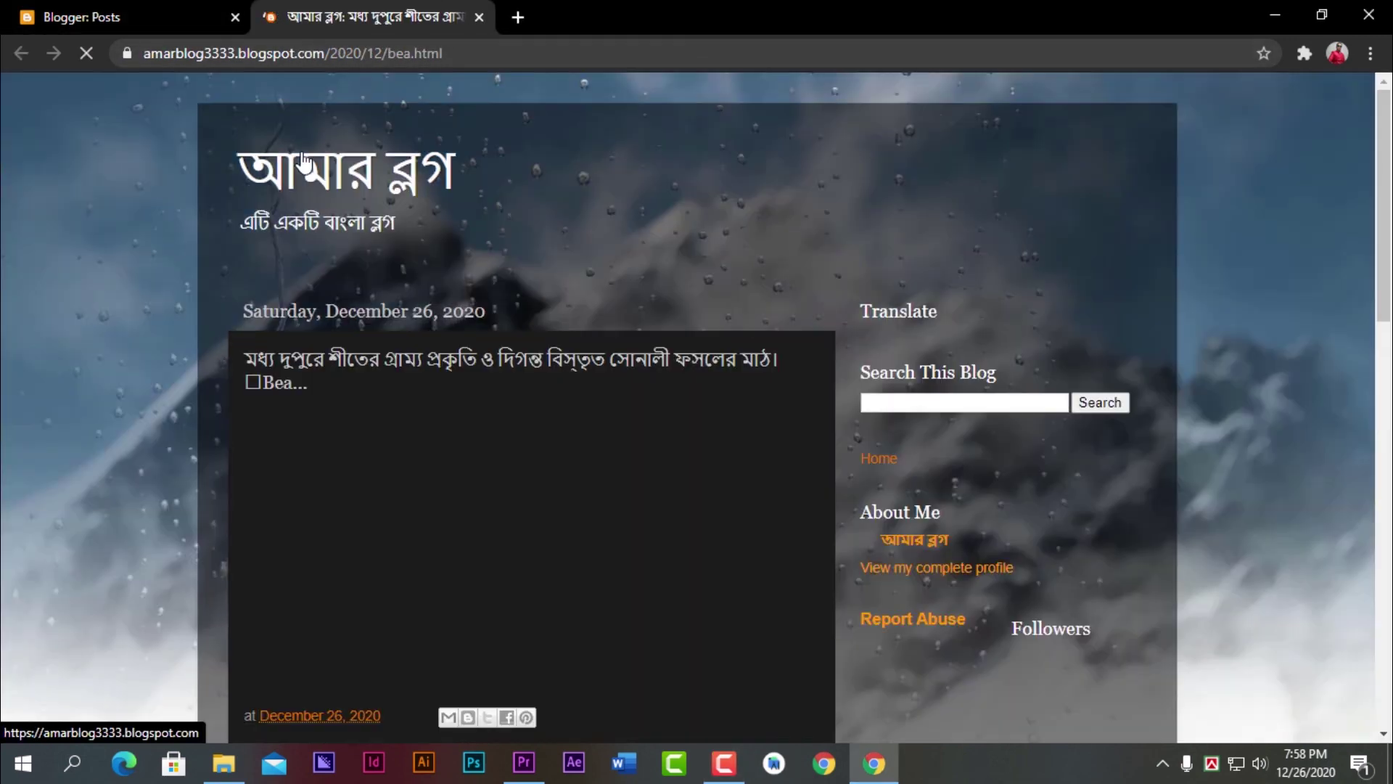
pyautogui.click(365, 175)
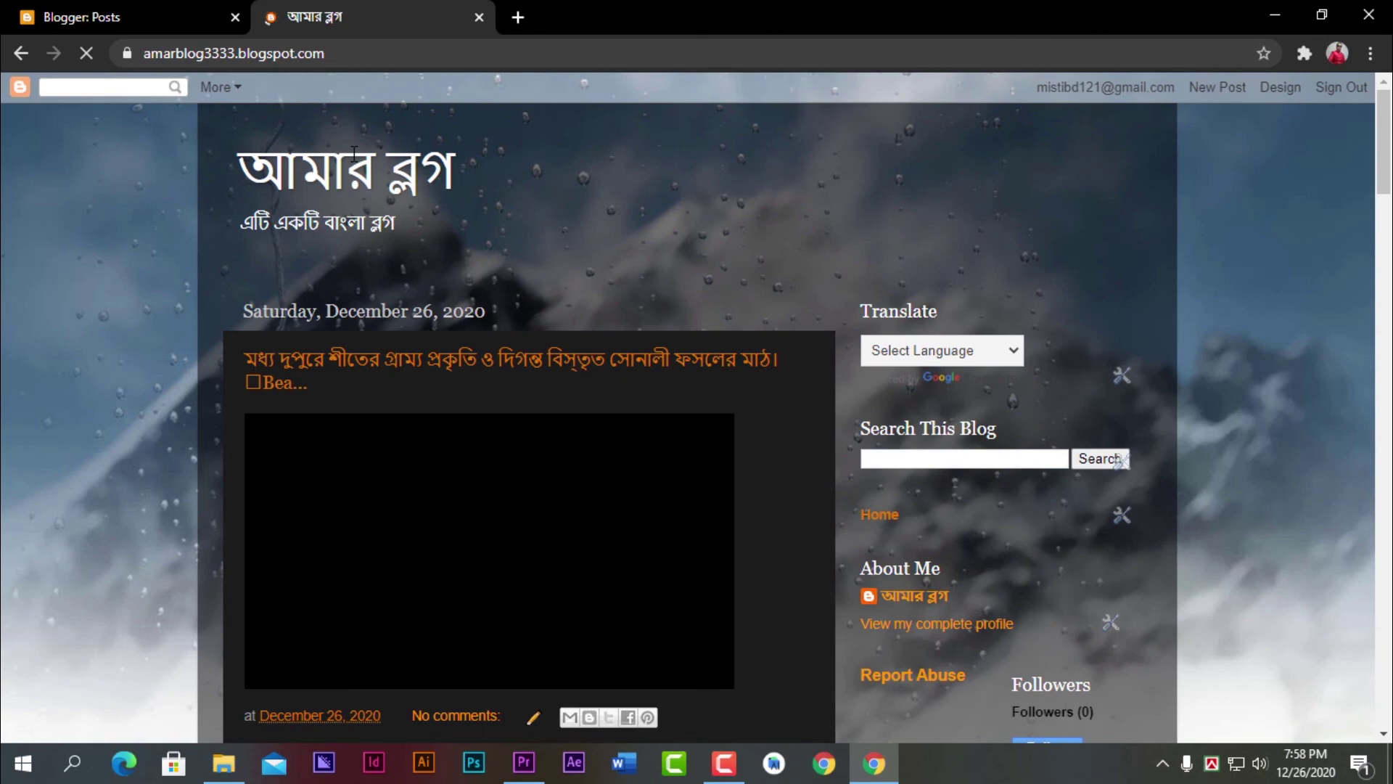
pyautogui.scroll(-5, 580, 276)
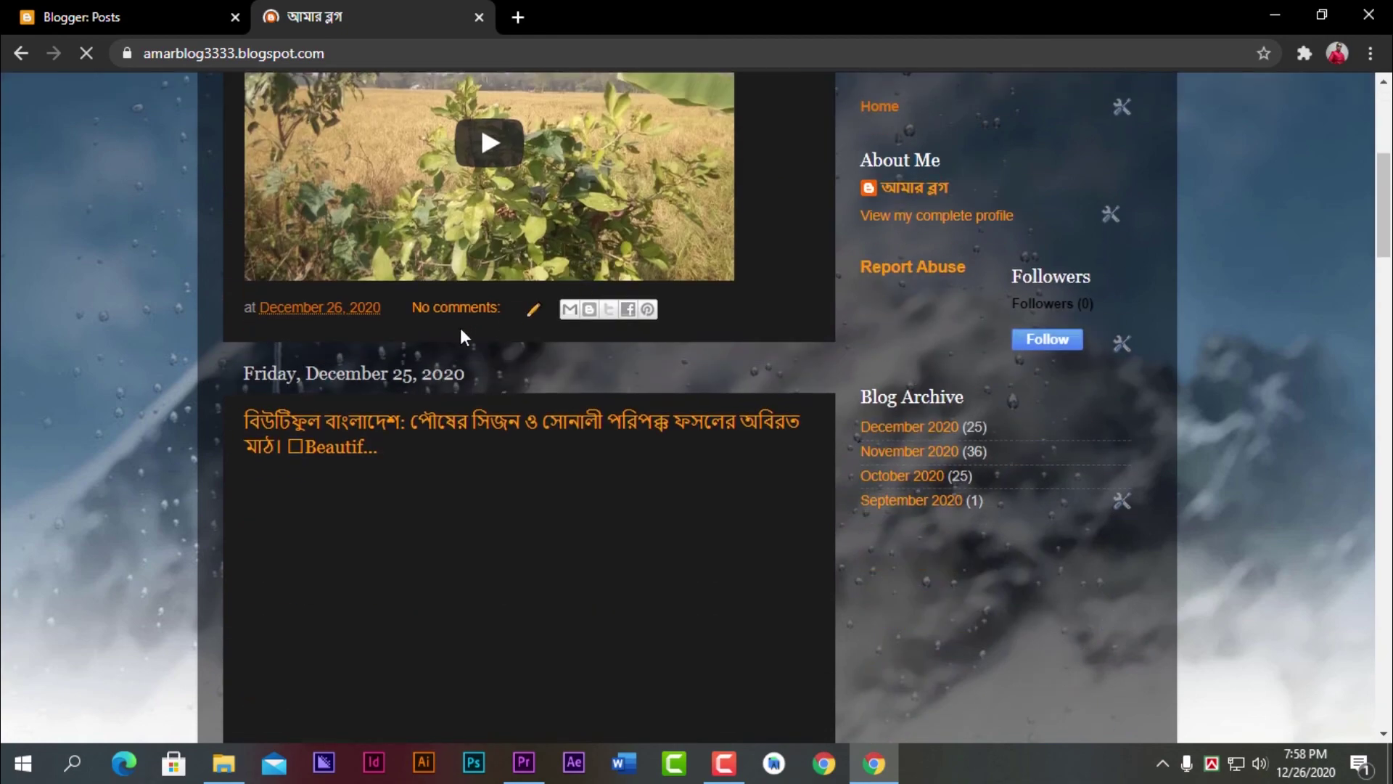